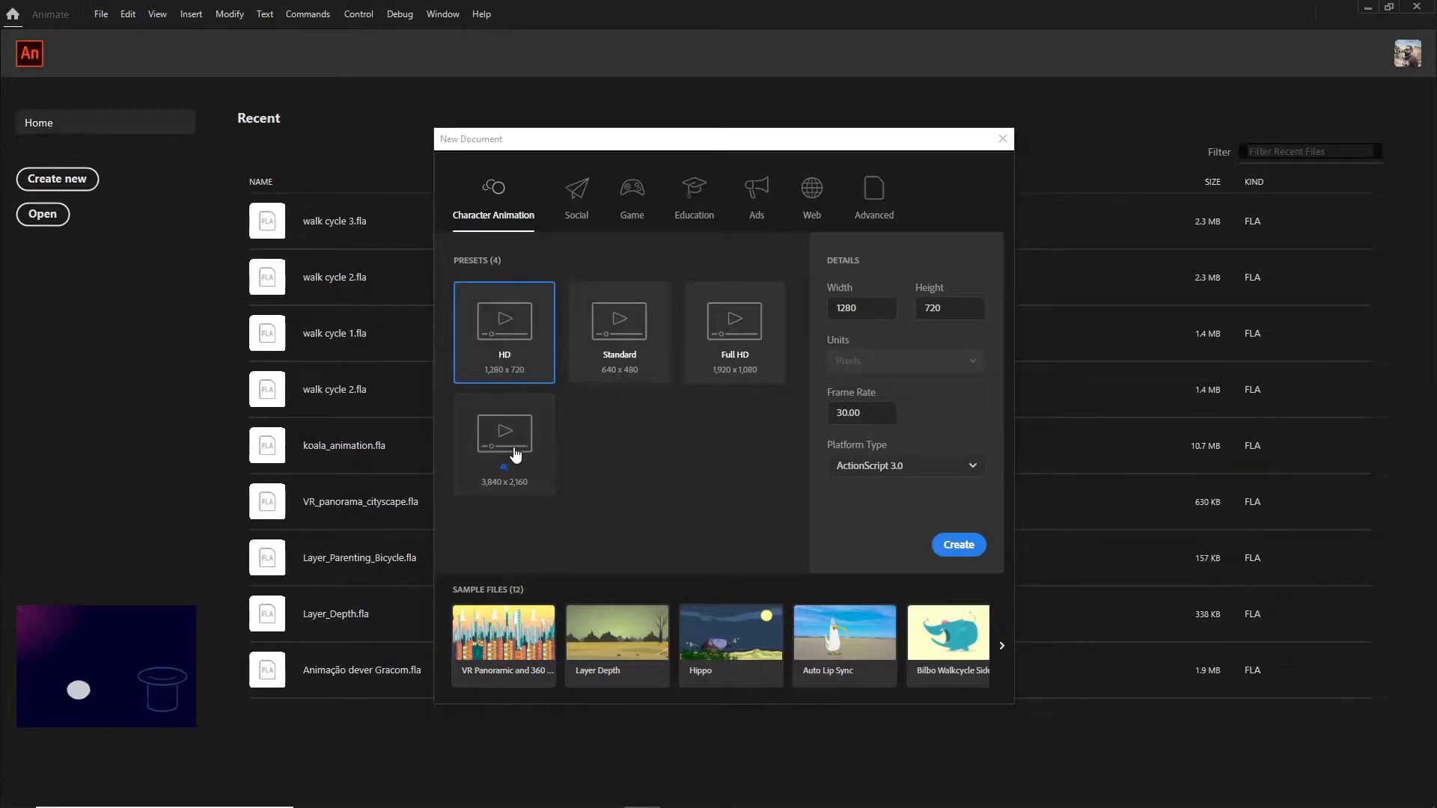
Create a new character animation document from the Standard 640 x 480 preset at 30 fps for ActionScript 3.0.
left_click(638, 344)
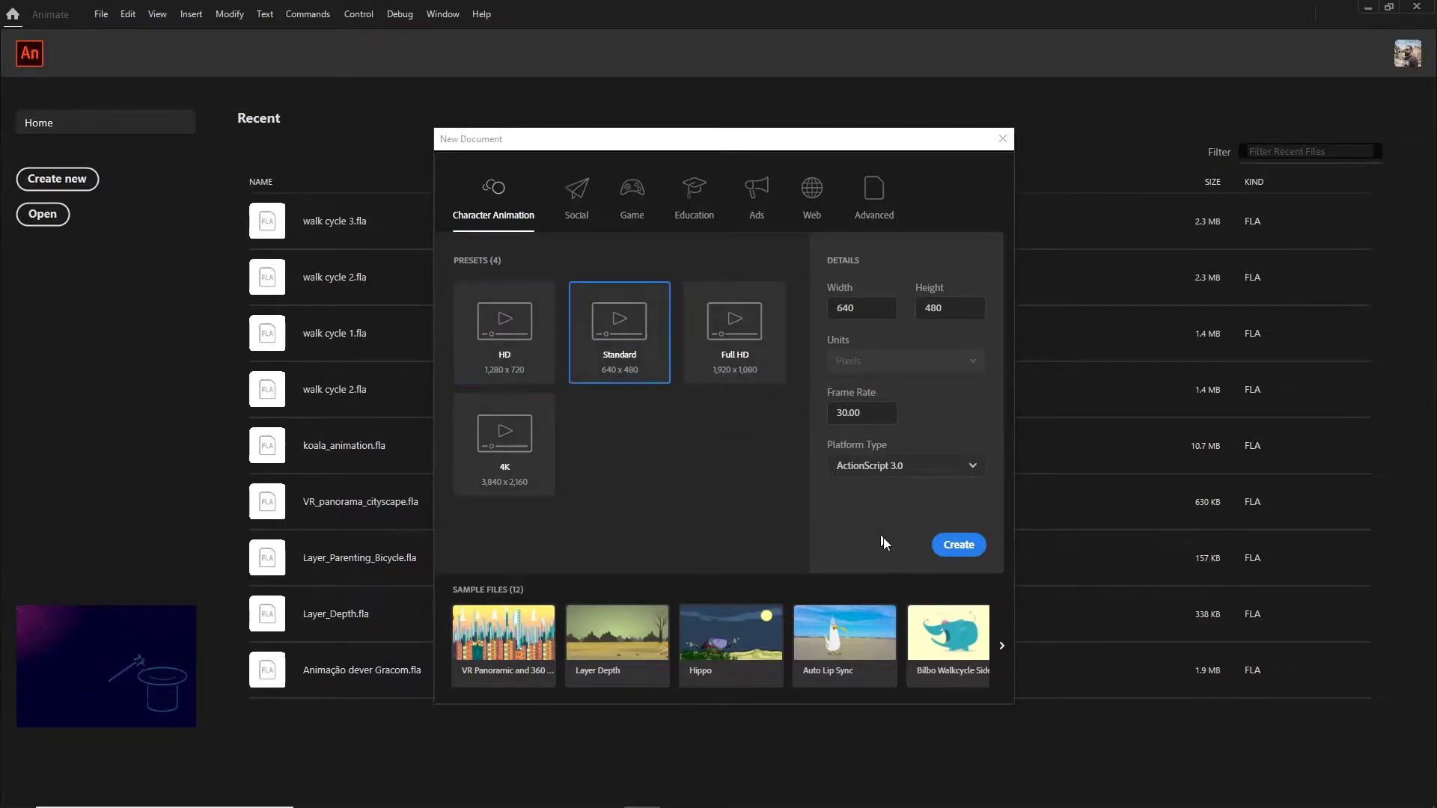
left_click(944, 545)
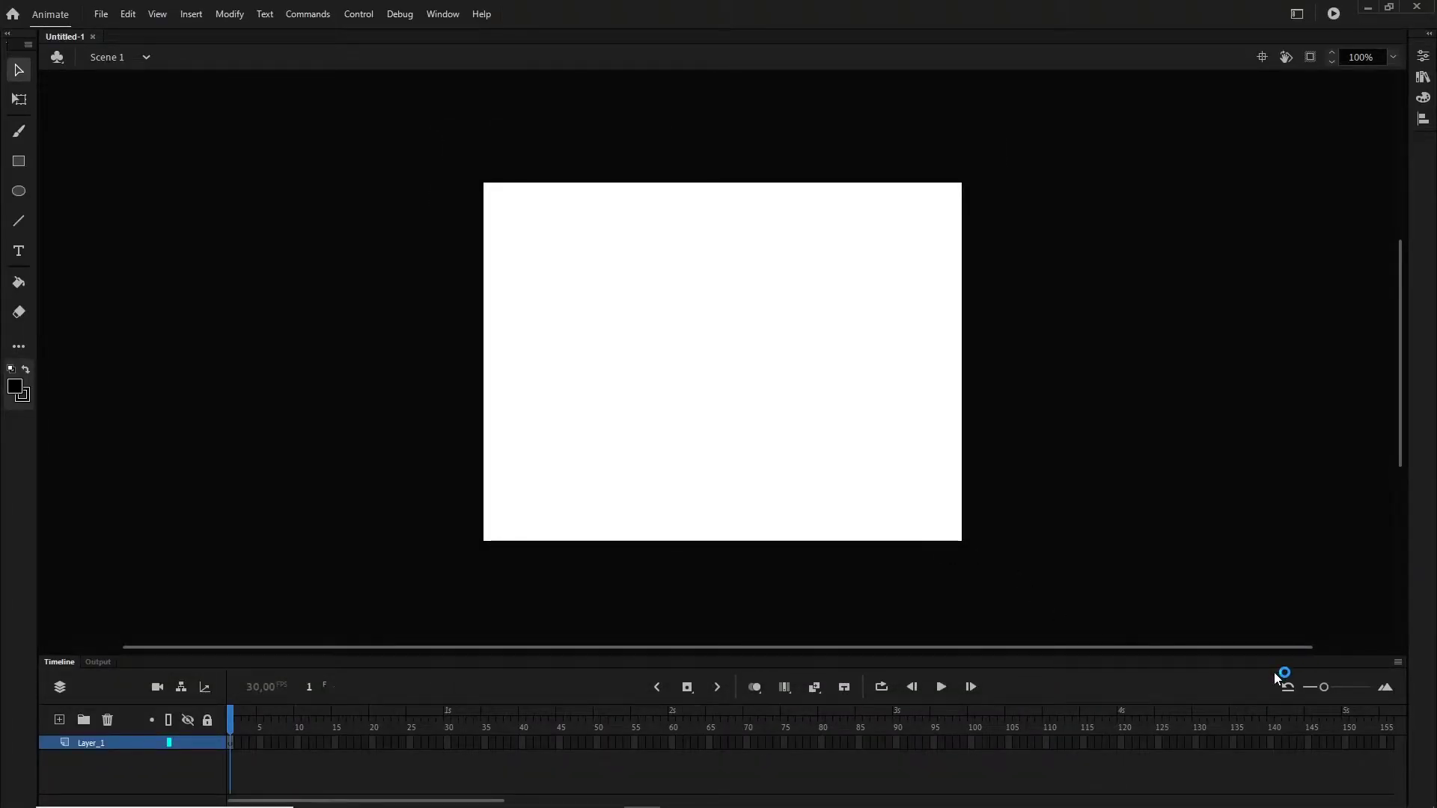
Widen the timeline frames, set the timeline layer height to Tall, and expand the collapsed side panels.
left_click(1328, 688)
left_click_drag(1333, 692, 1350, 692)
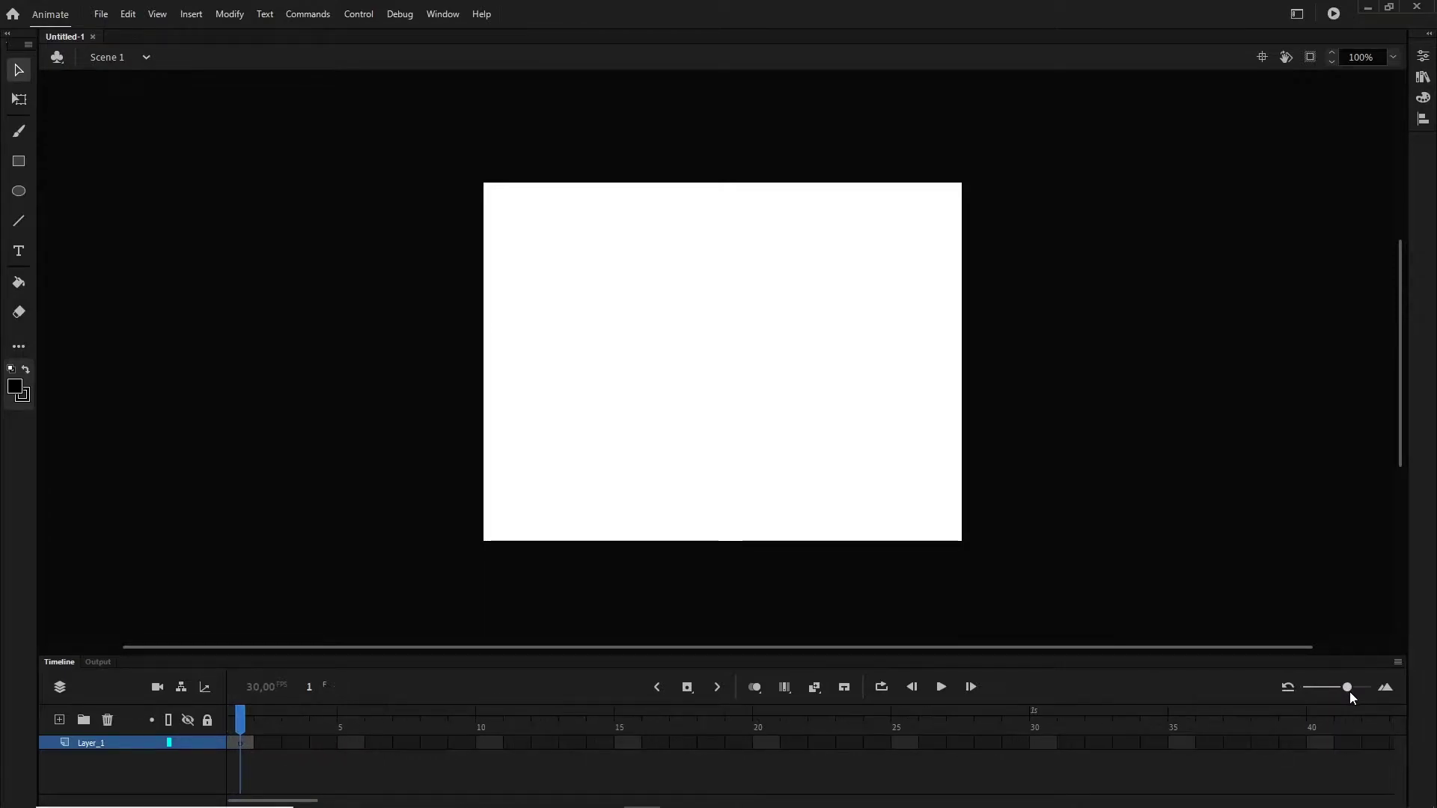
left_click(1403, 663)
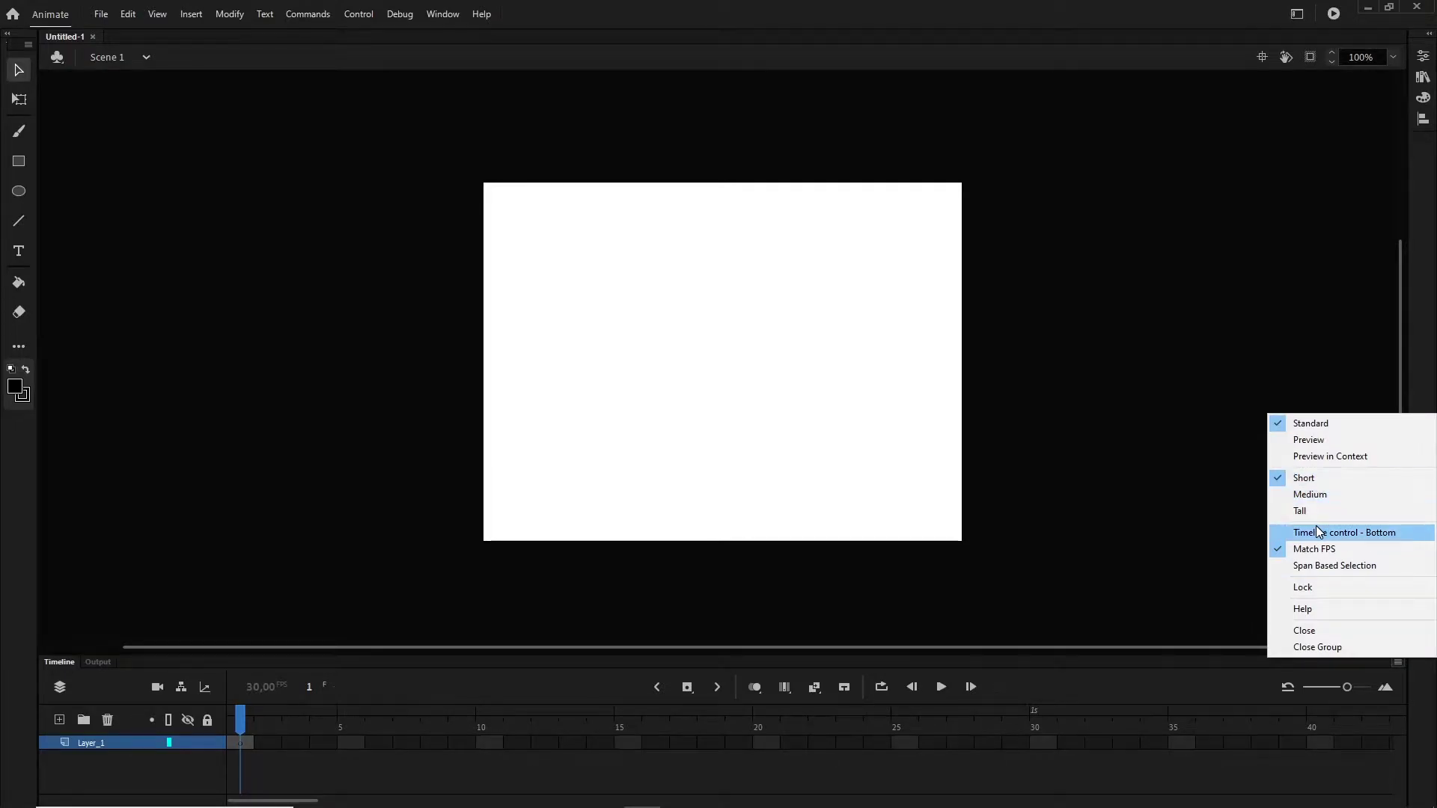
left_click(1316, 499)
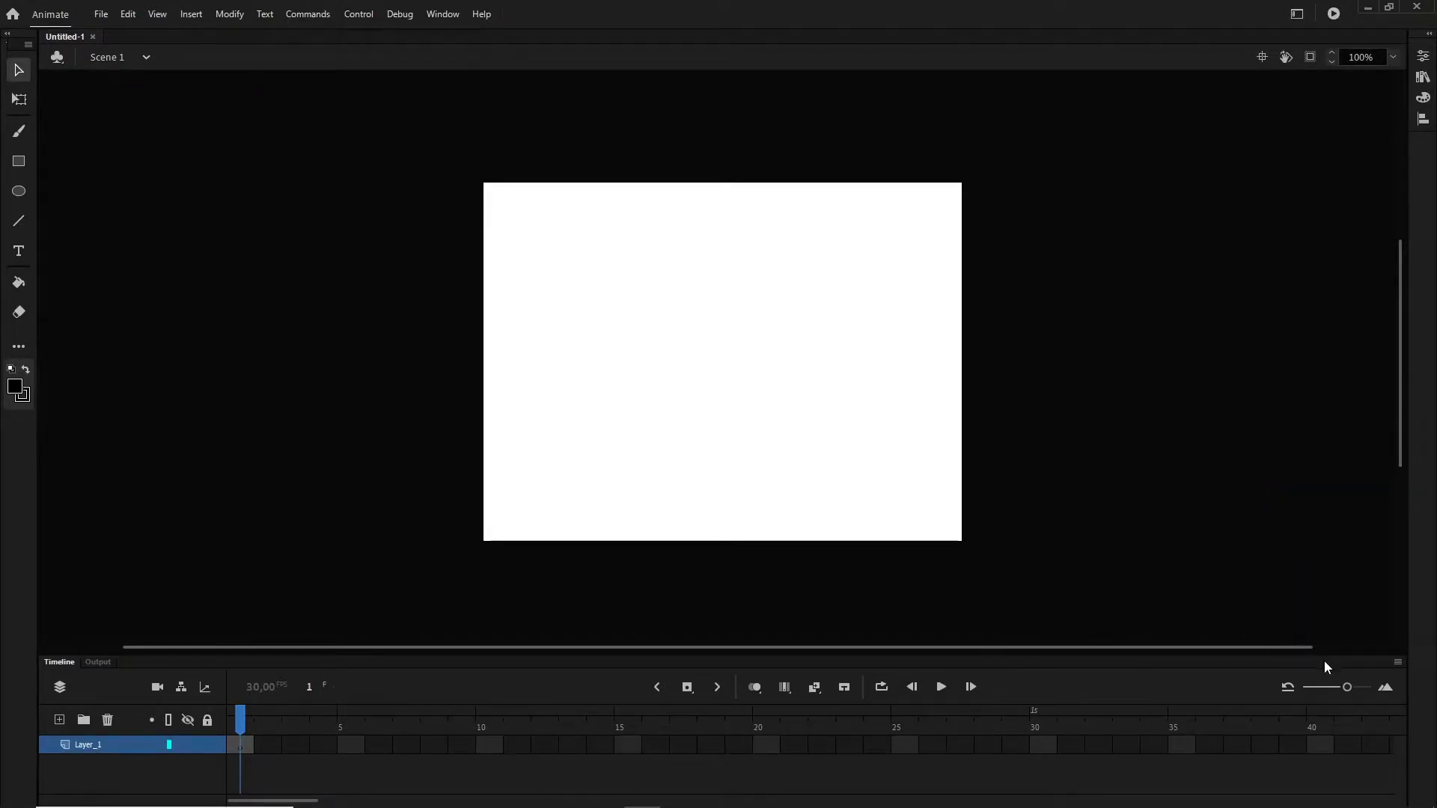
left_click(1397, 663)
left_click(1323, 511)
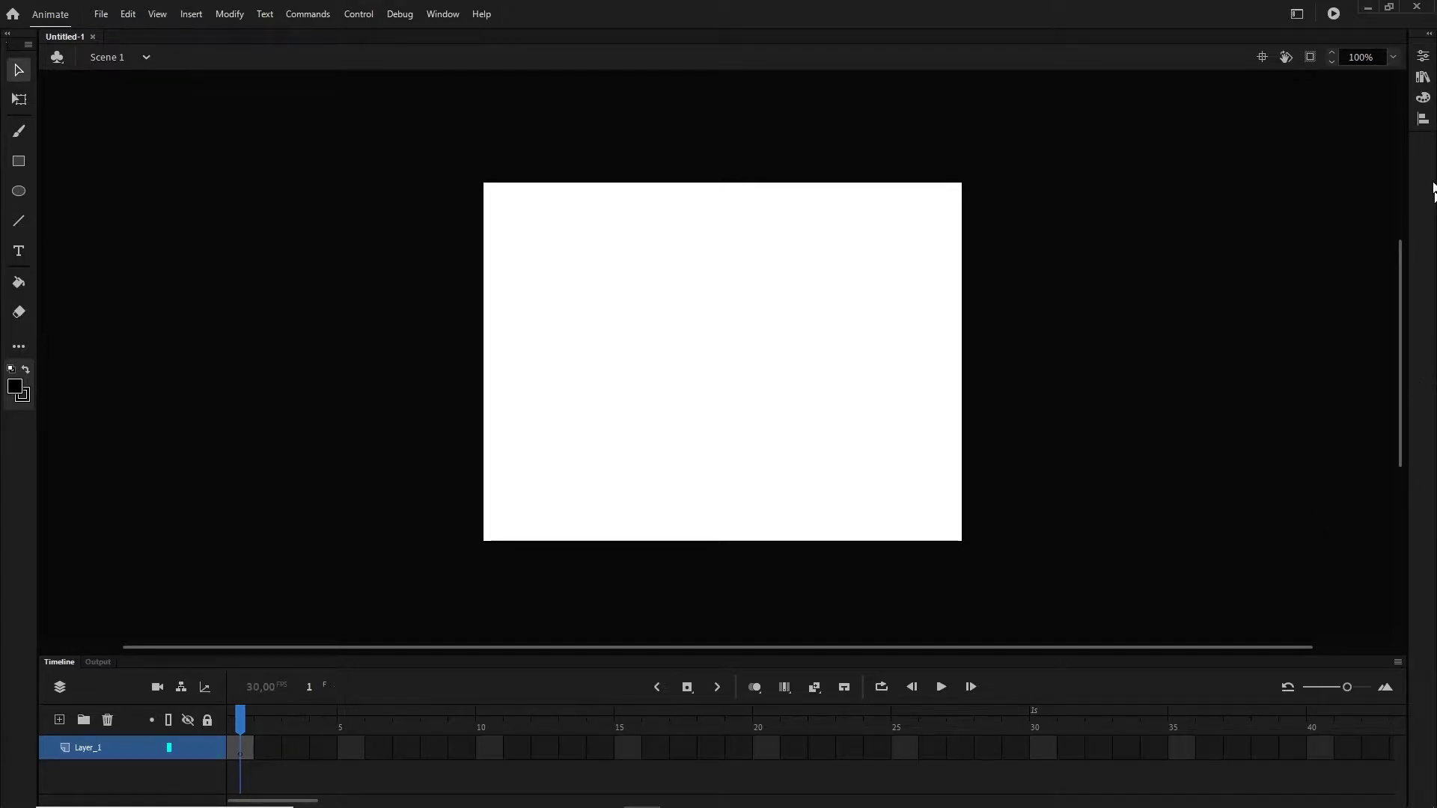
left_click(1431, 37)
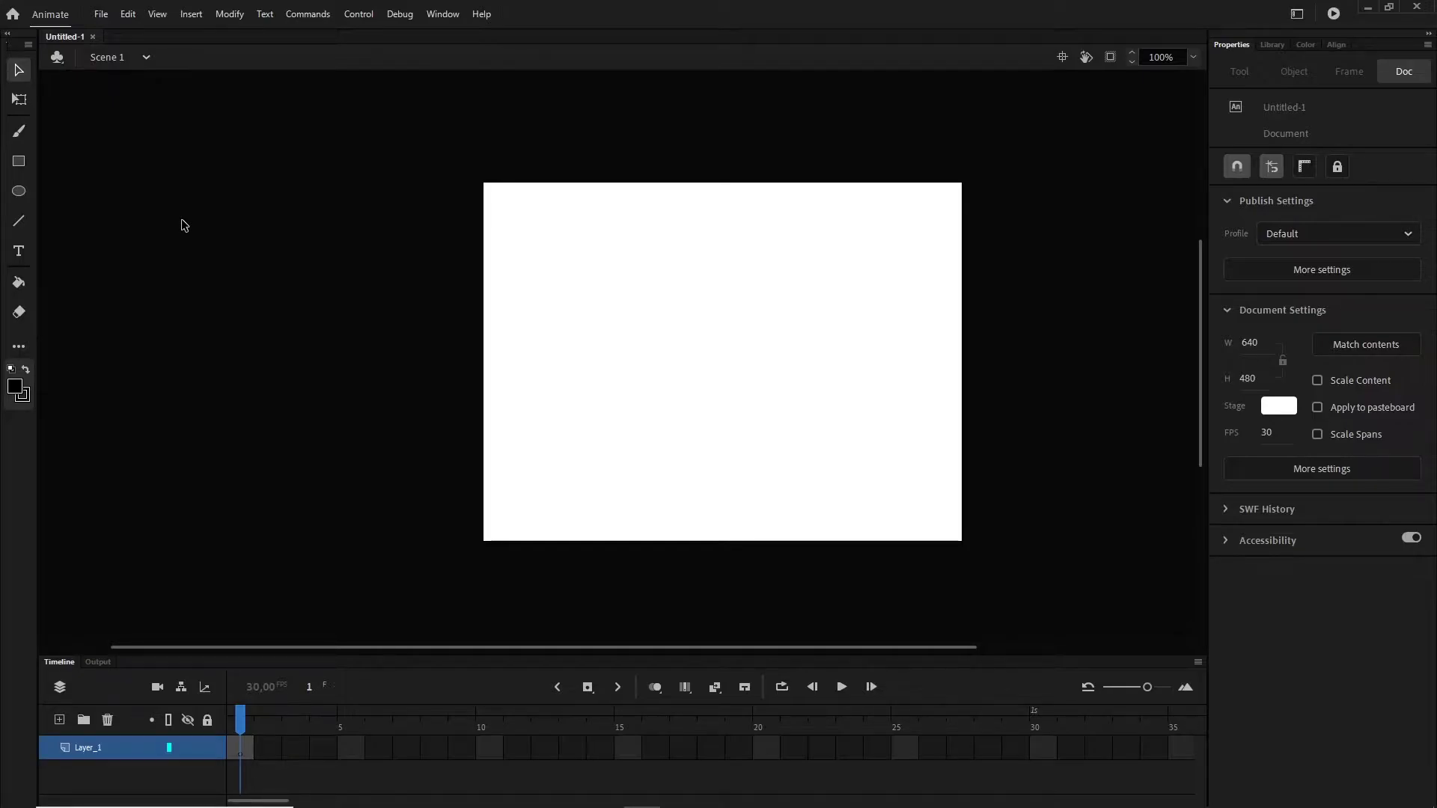
Draw a rectangle about 179 by 195 px on the stage's left half with a bright green fill and #000066 stroke.
left_click(19, 163)
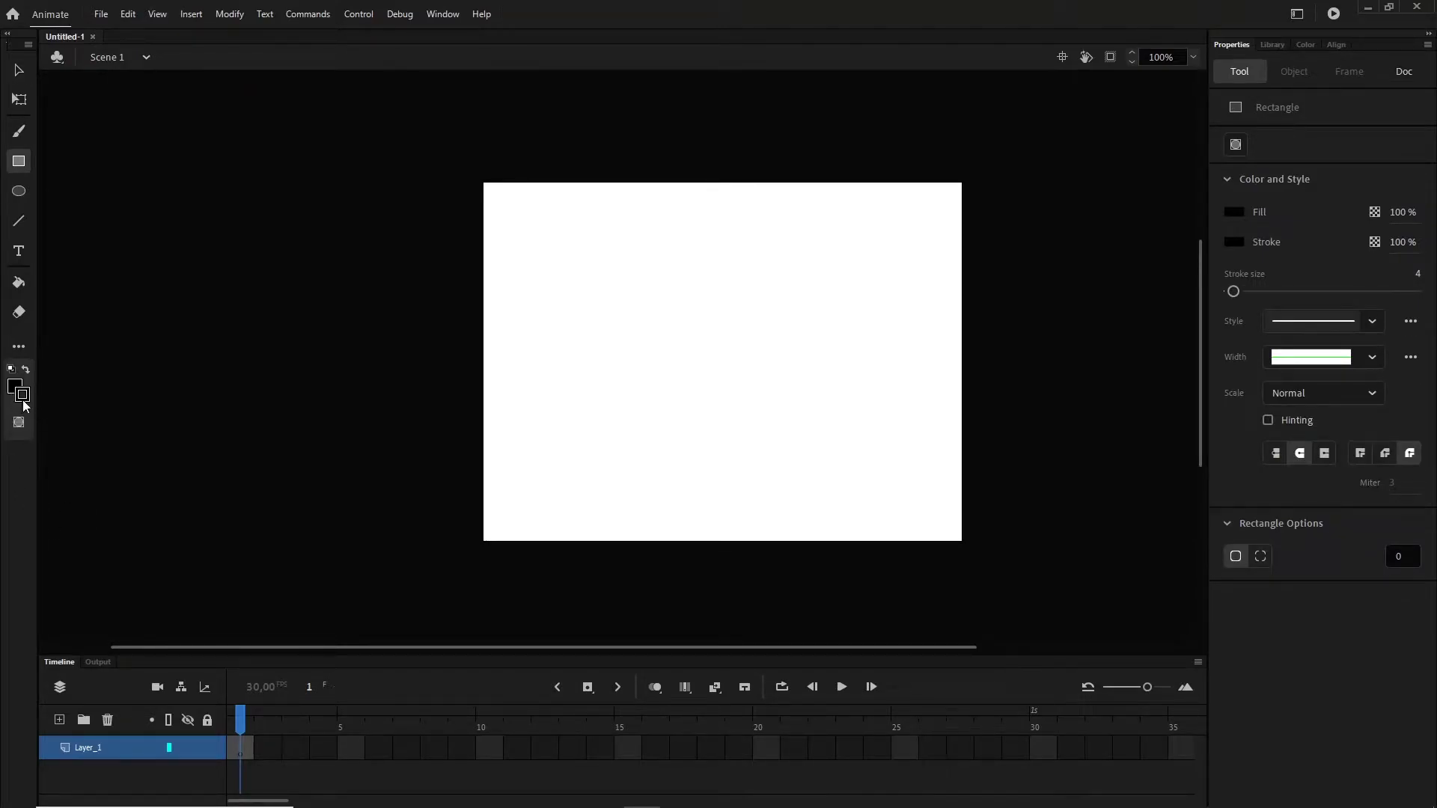
left_click(23, 395)
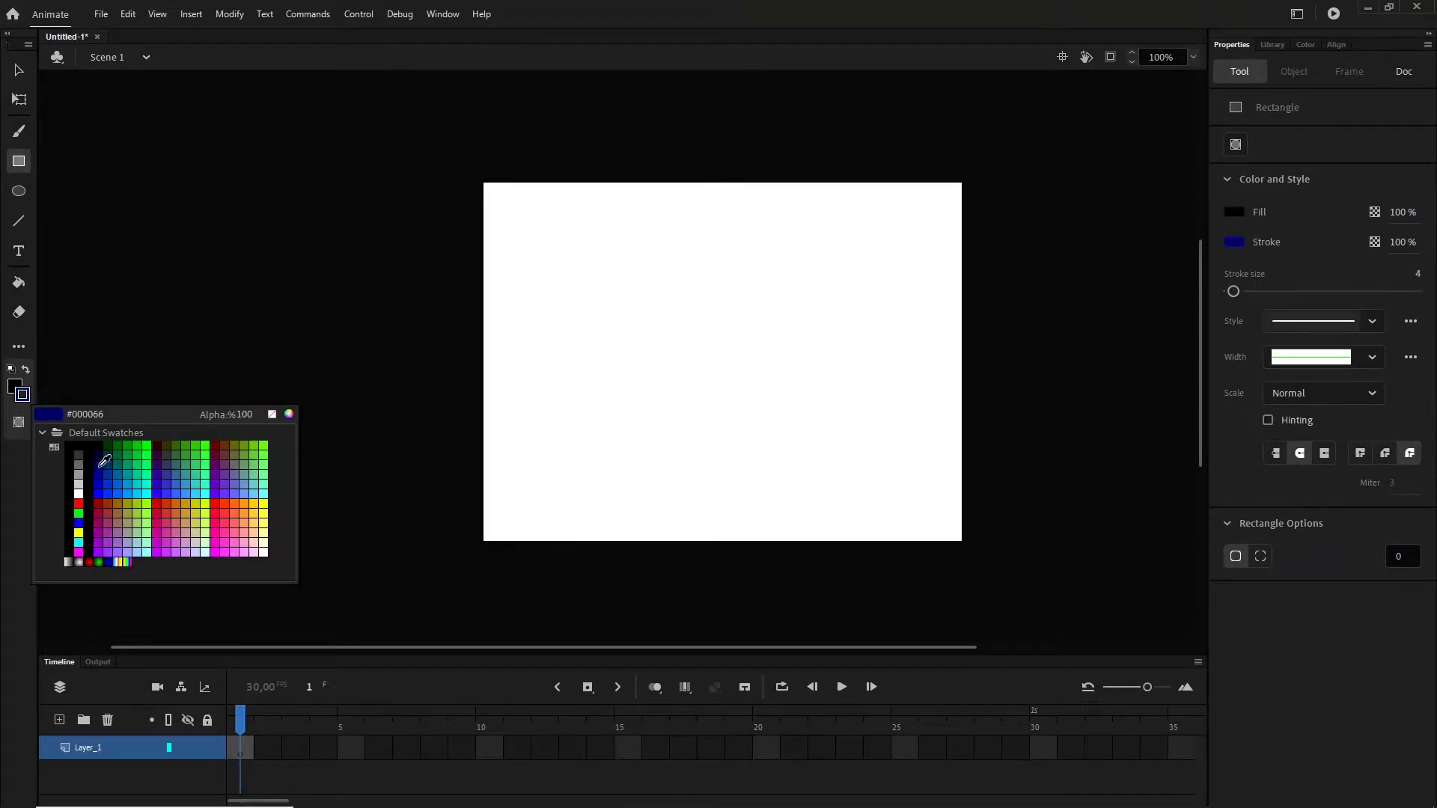
left_click(102, 464)
left_click(14, 389)
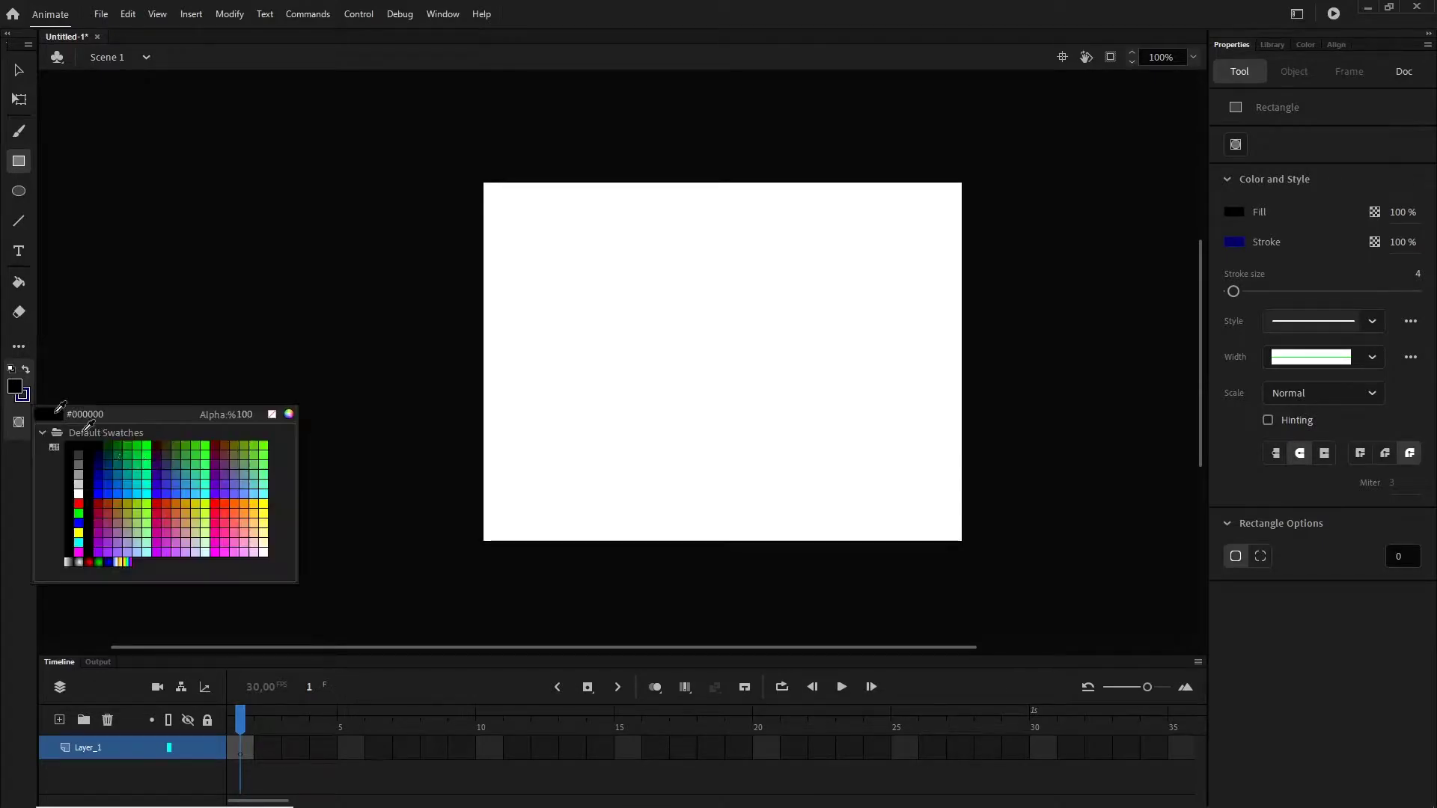
left_click(149, 447)
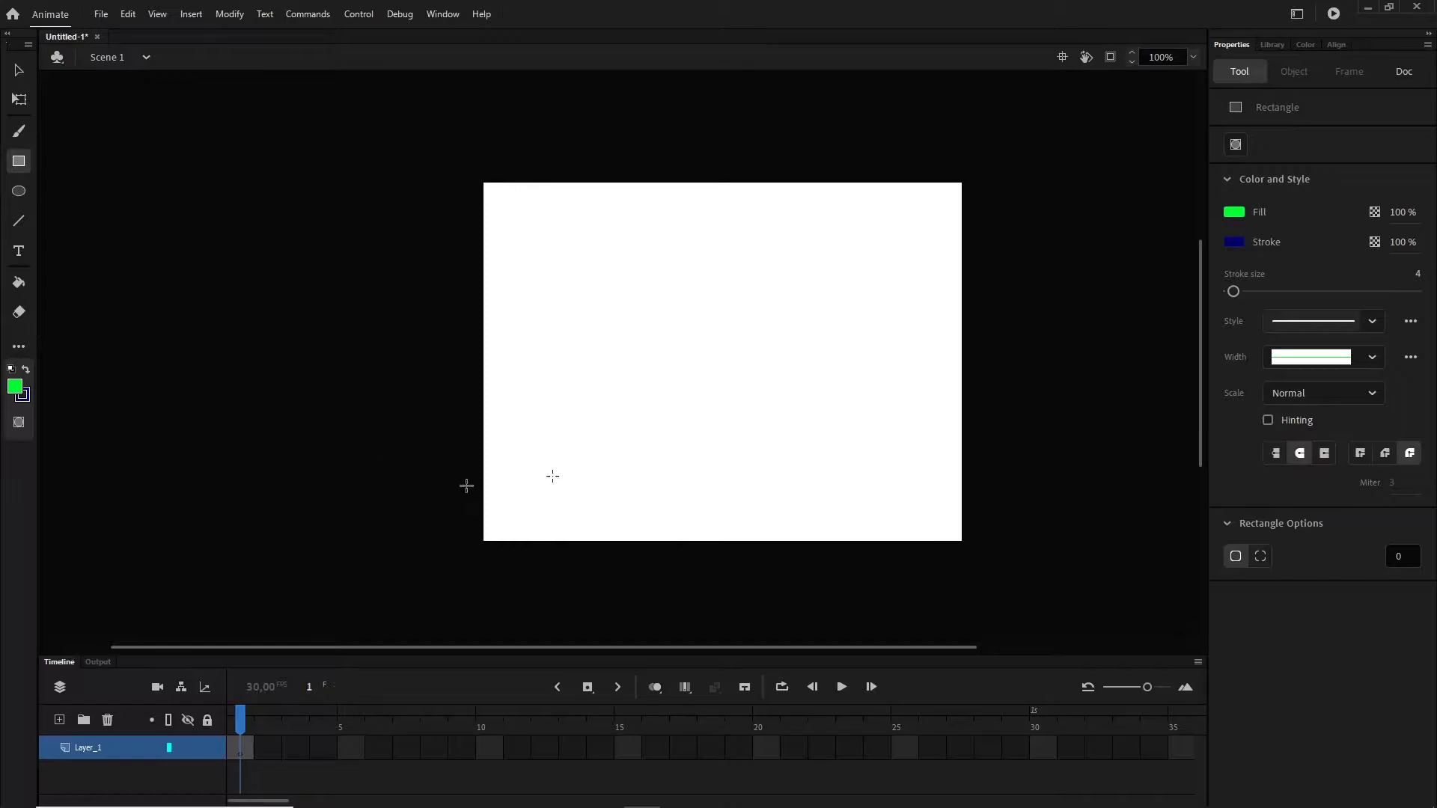
left_click_drag(676, 347, 576, 342)
left_click(1194, 55)
left_click(1205, 74)
left_click_drag(341, 200, 555, 438)
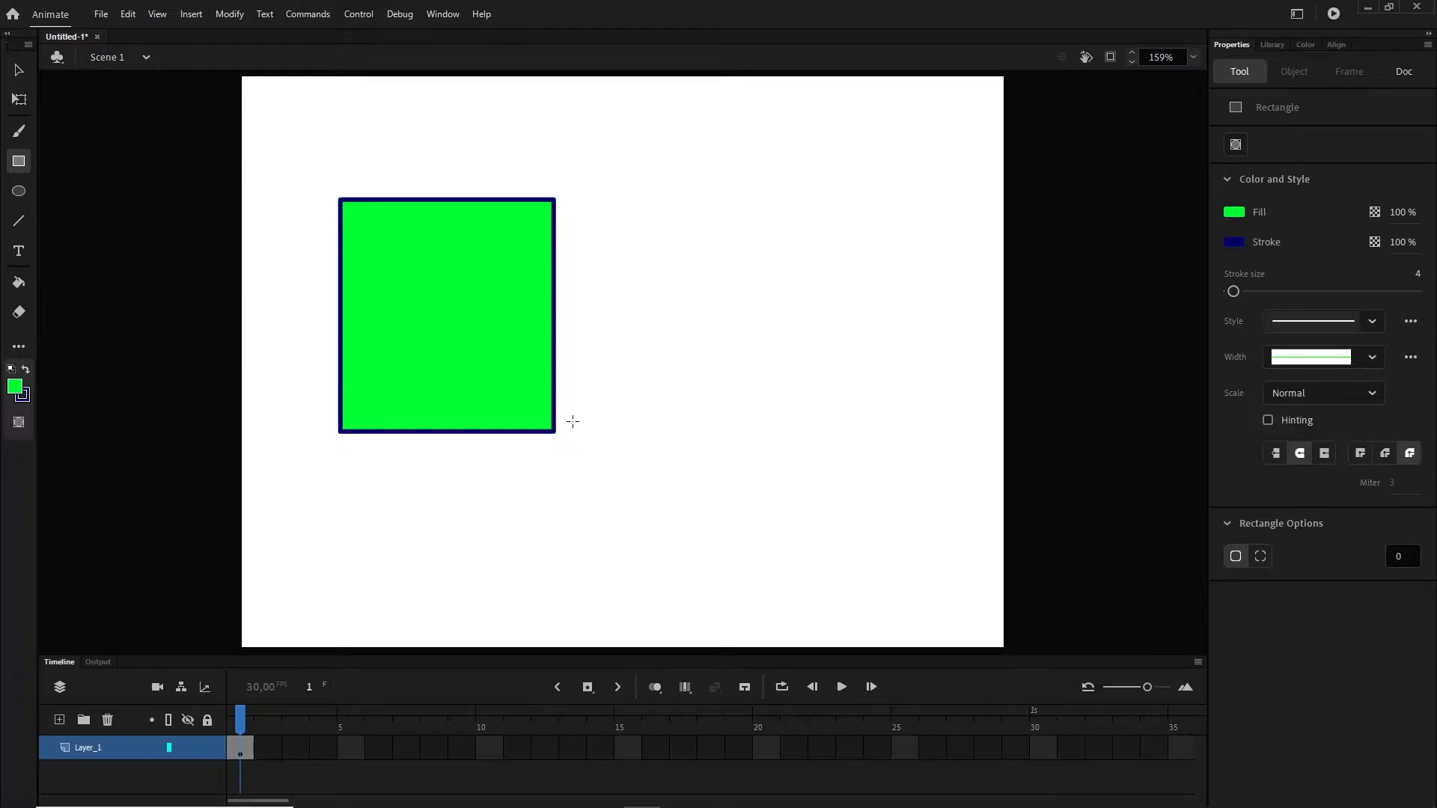
Try moving the rectangle's green fill away from its outline towards the stage's right half, and undo the move.
left_click(21, 72)
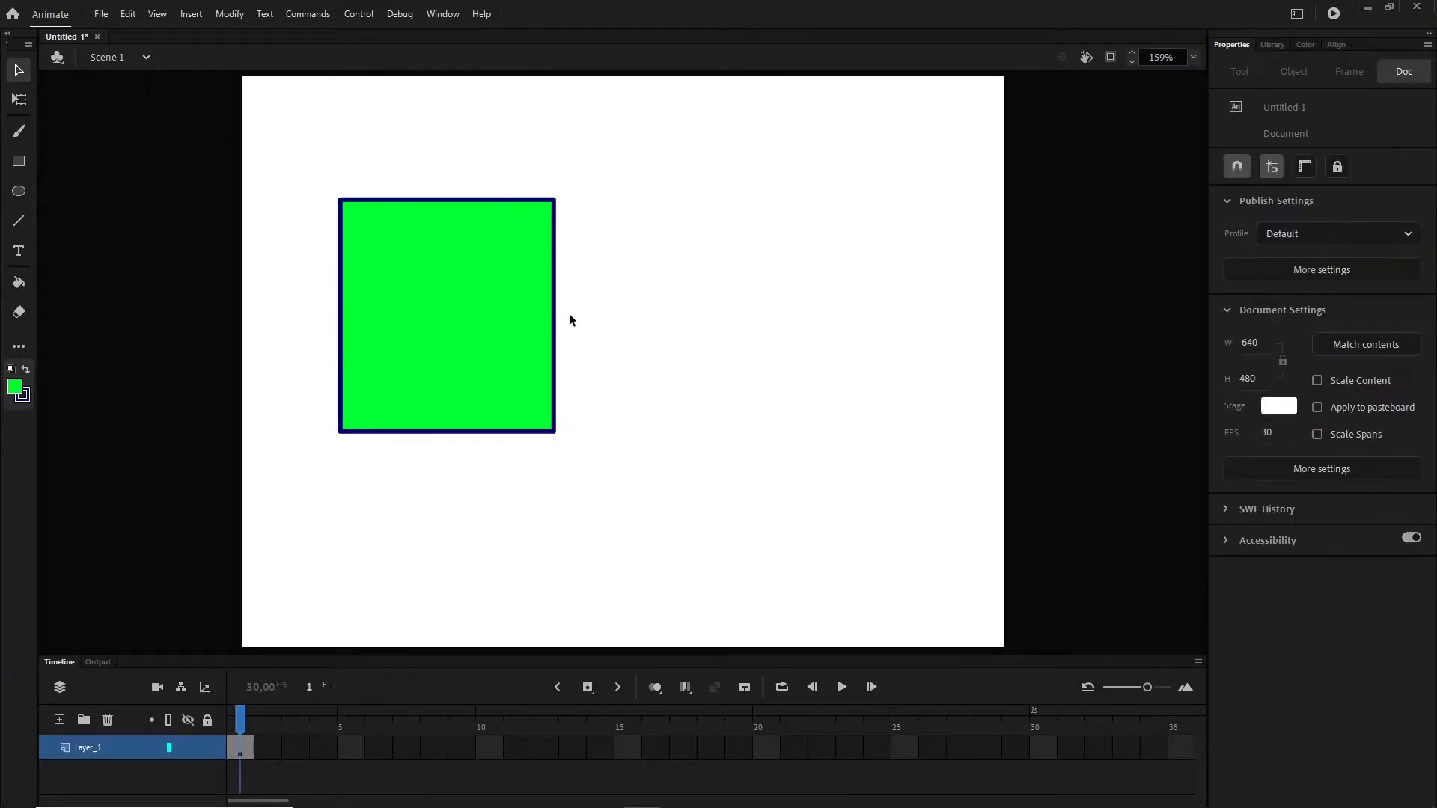
left_click(497, 289)
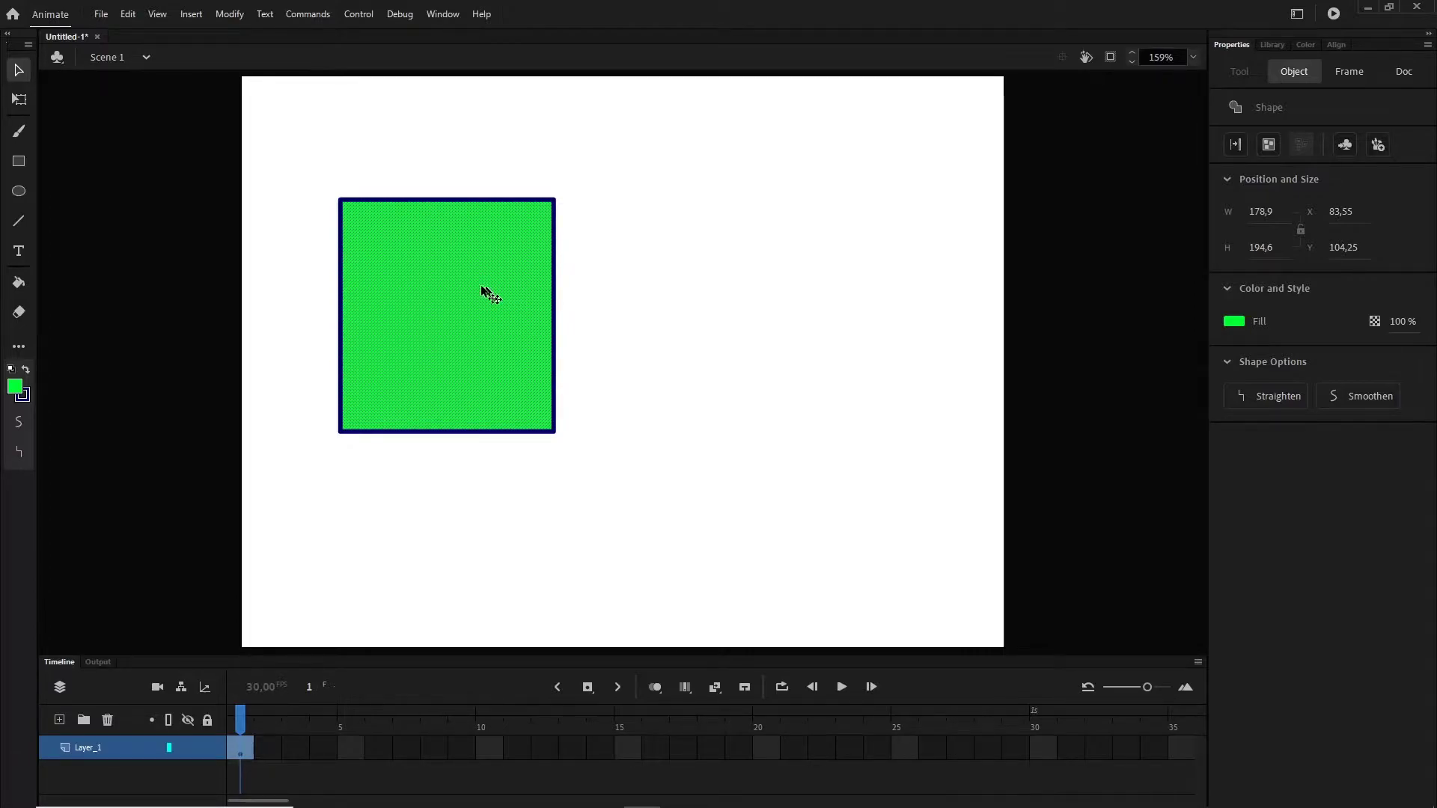
left_click_drag(486, 292, 816, 294)
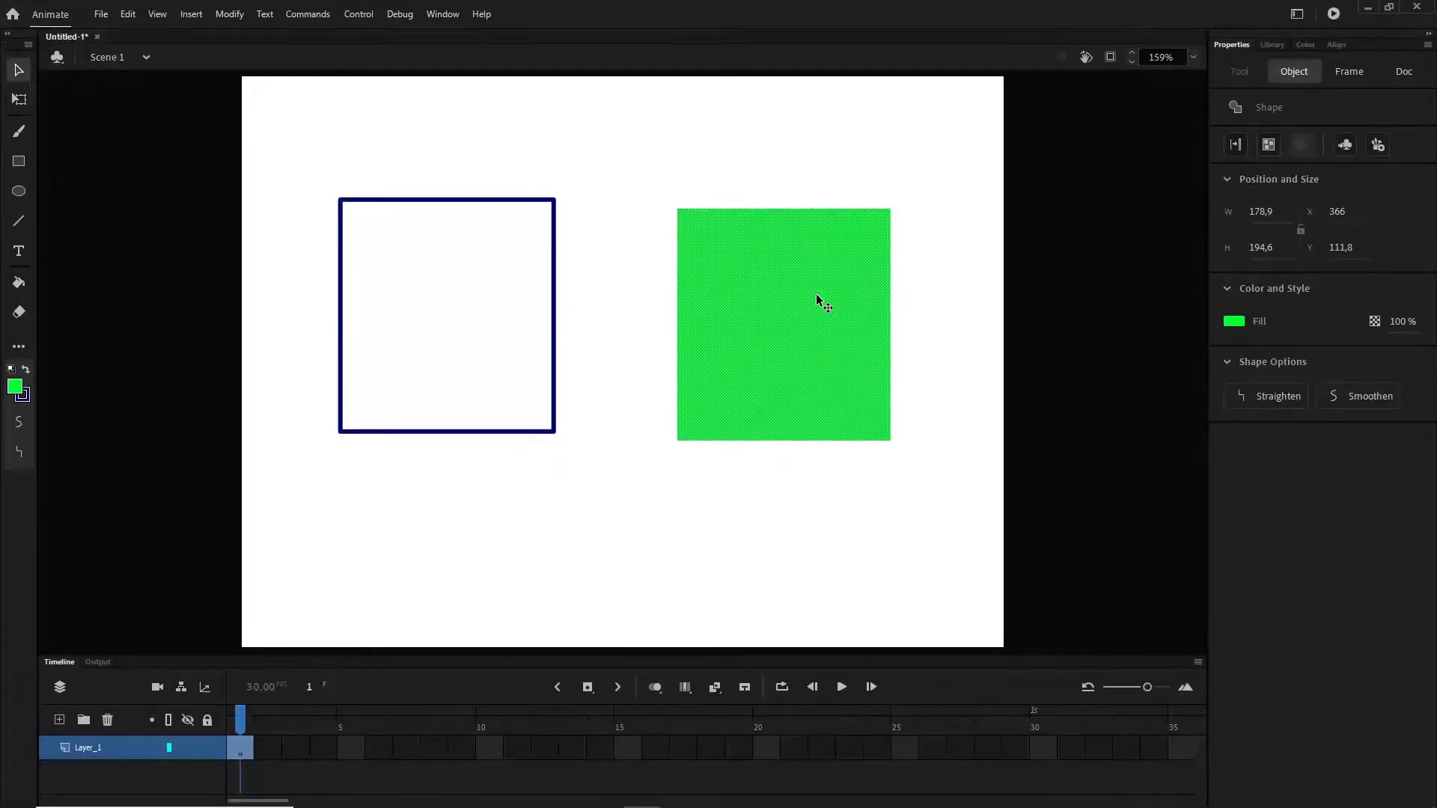
key("ctrl+z")
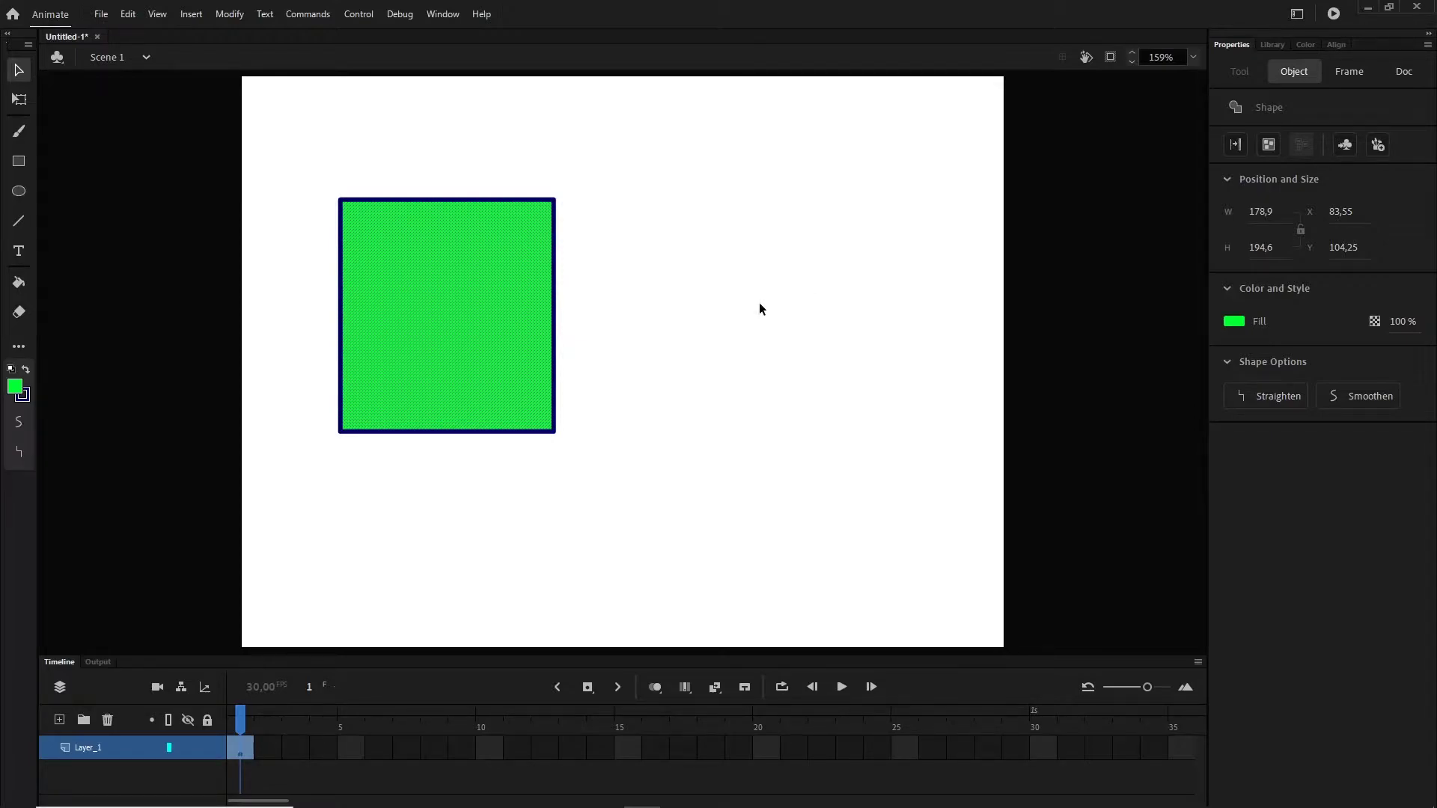
Try moving only the rectangle's right-hand stroke away from the fill, and undo the move.
left_click(18, 160)
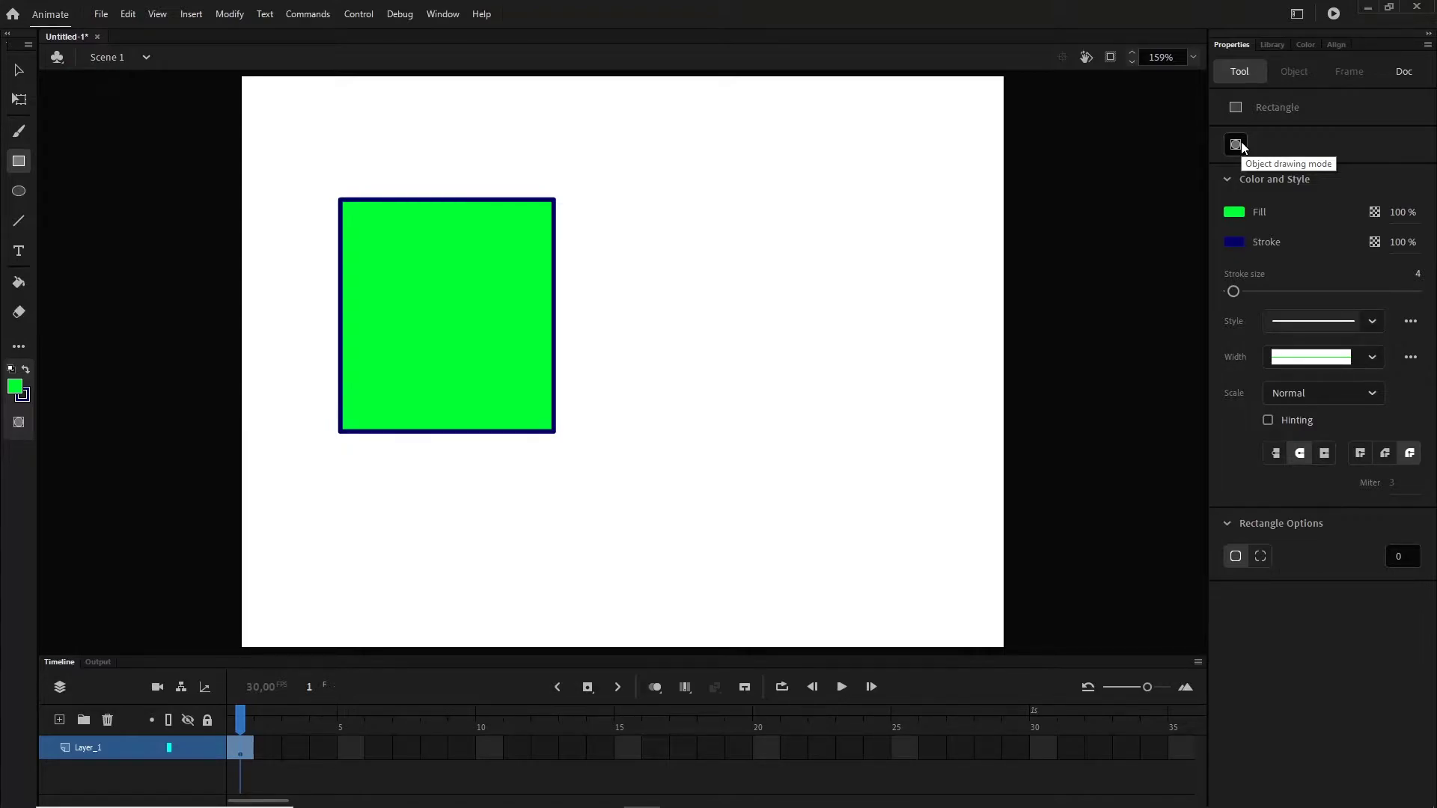
left_click(18, 72)
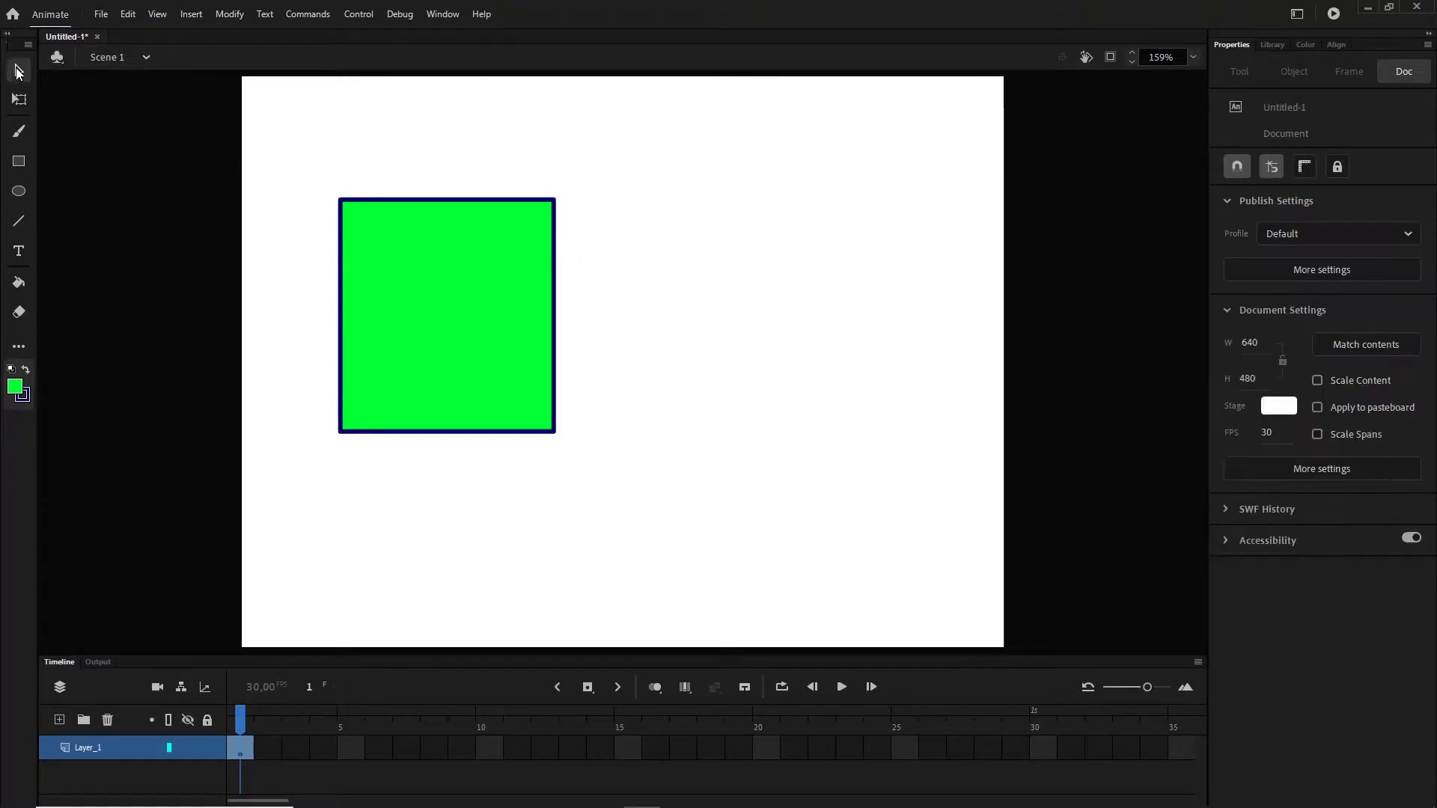
left_click(554, 299)
left_click_drag(558, 301, 635, 291)
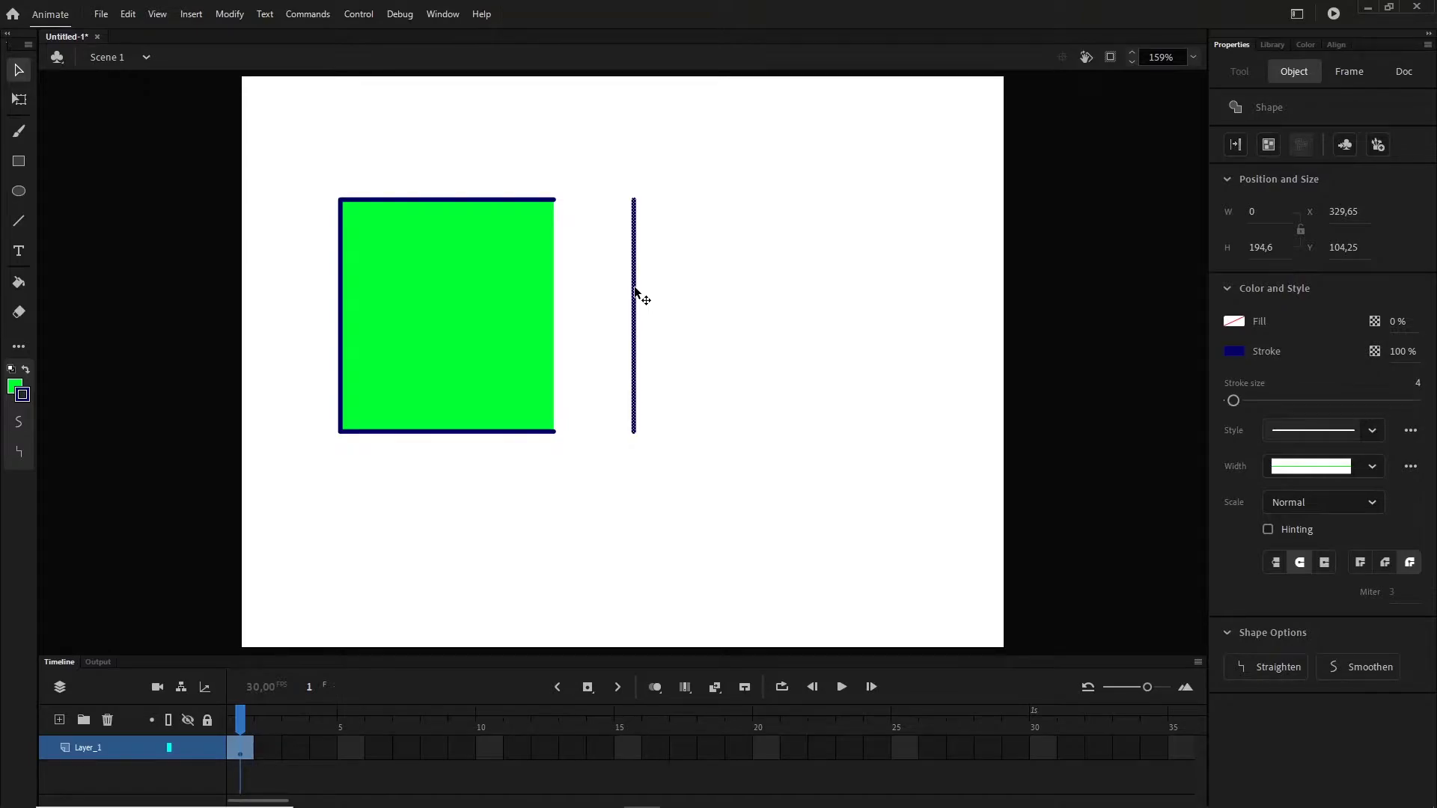
key("ctrl+z")
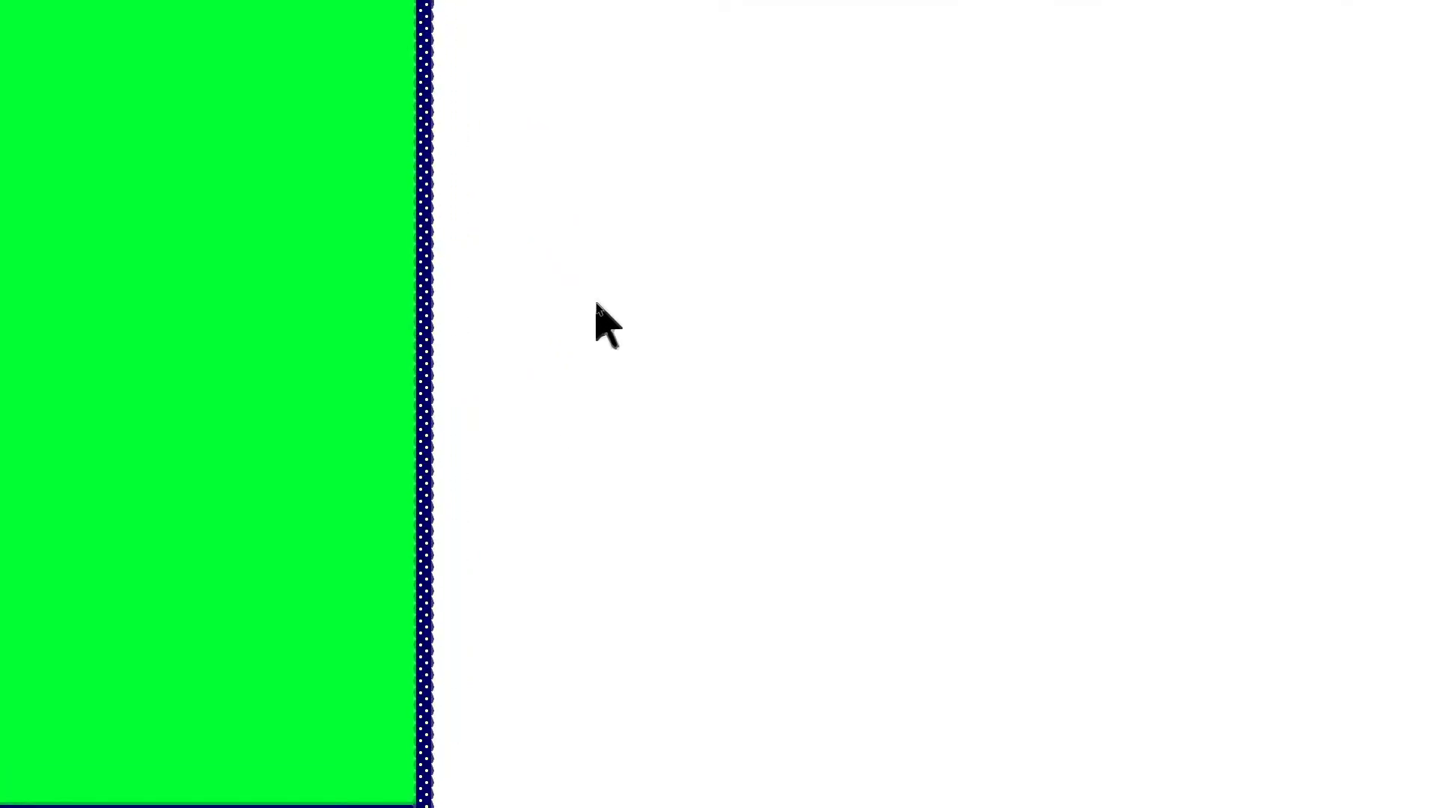
Bend the rectangle's left and right edges outward and its upper and lower edges inward into smooth curves.
left_click(466, 389)
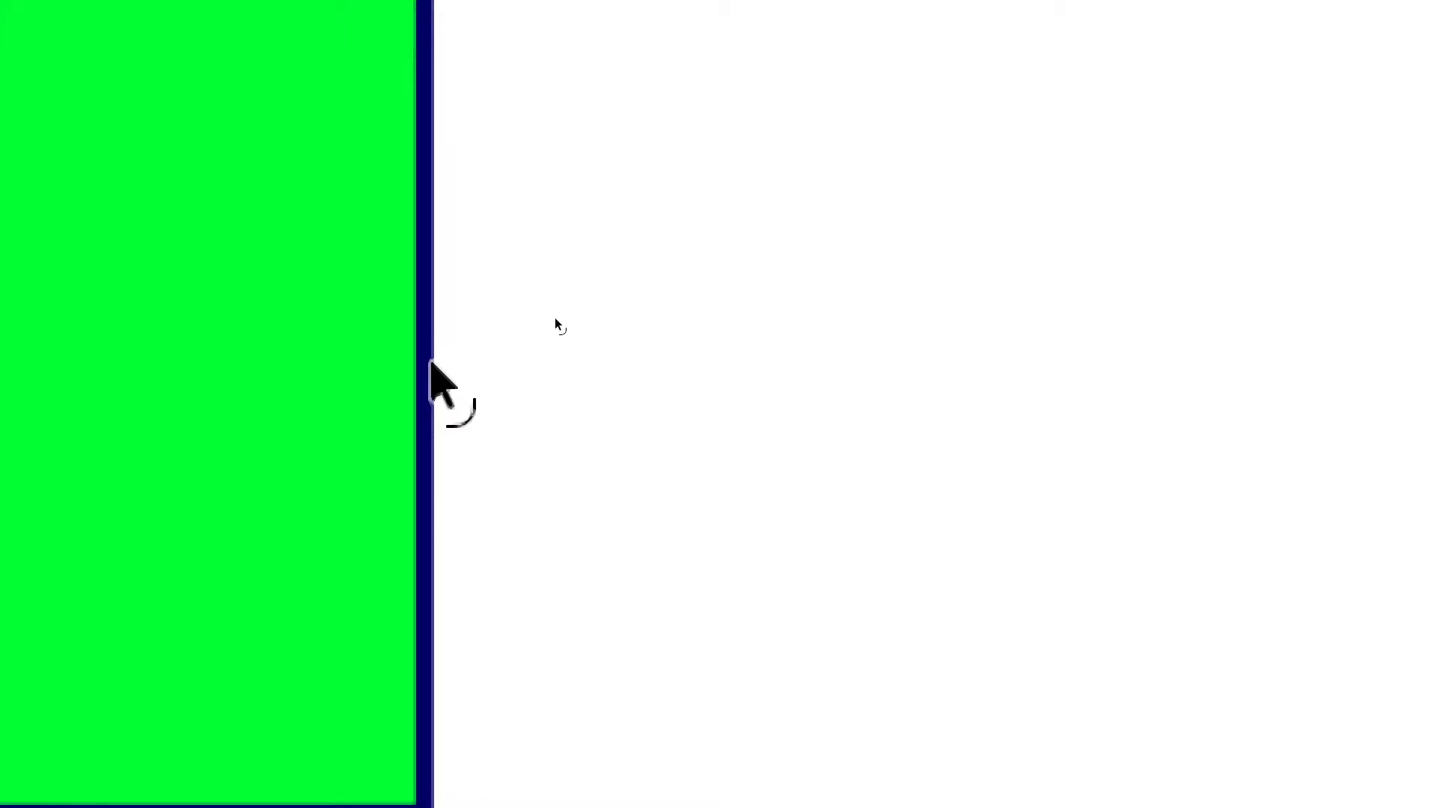
left_click_drag(431, 364, 575, 391)
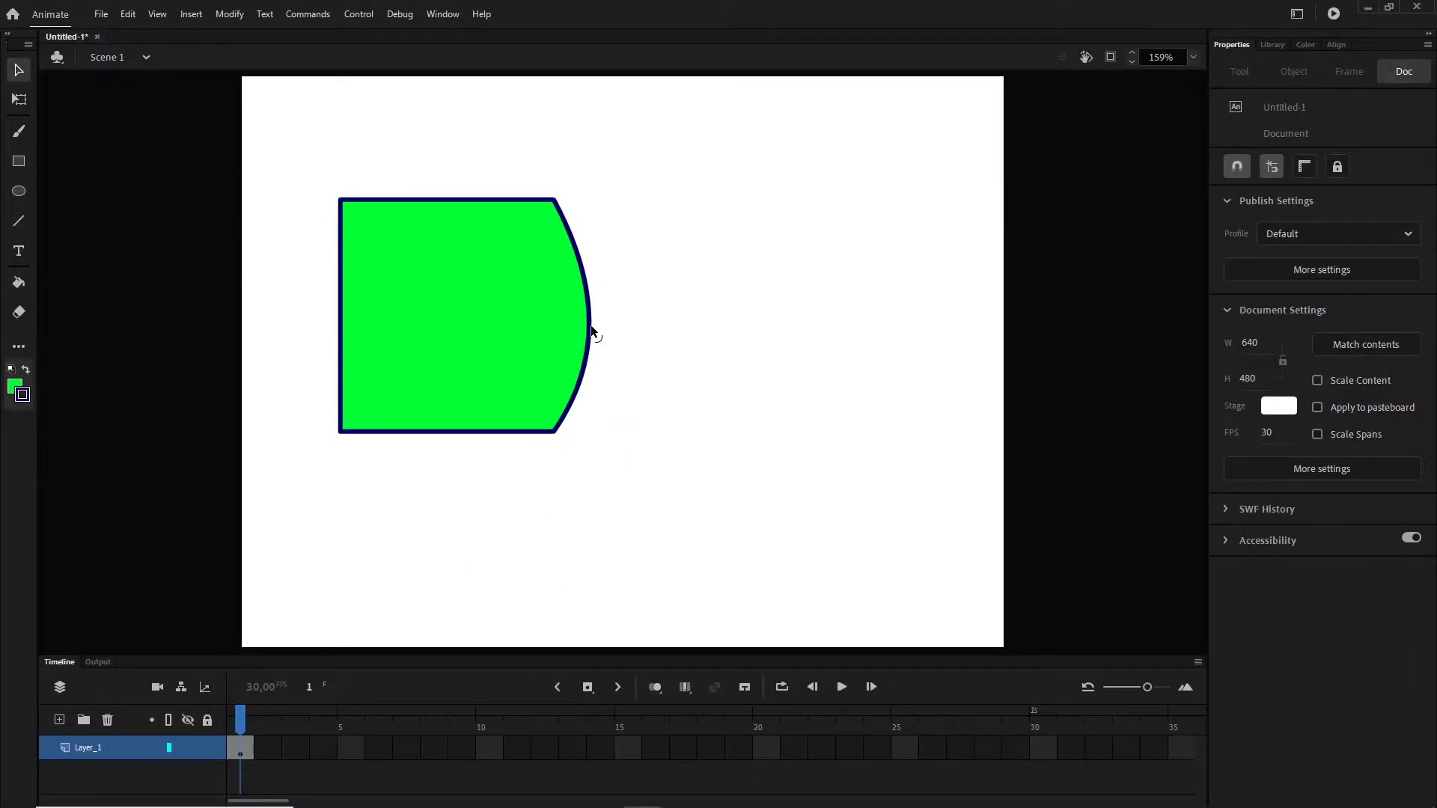
key("ctrl+z")
left_click_drag(557, 318, 604, 315)
left_click_drag(499, 201, 507, 251)
left_click_drag(340, 313, 289, 310)
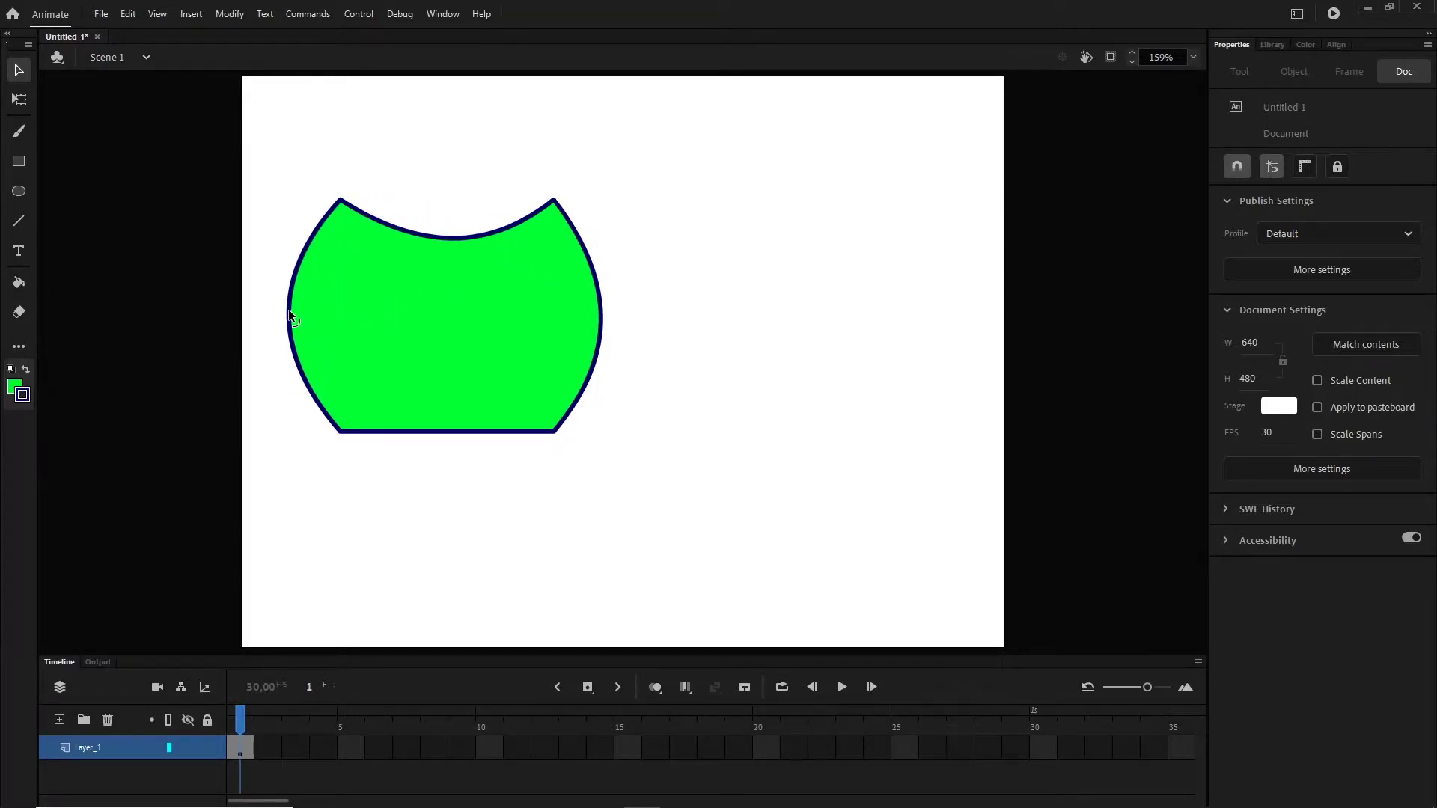
left_click_drag(431, 429, 433, 394)
Insert a keyframe at frame 2 and bend the shape's upper and lower edges outward and its left edge inward.
left_click(267, 751)
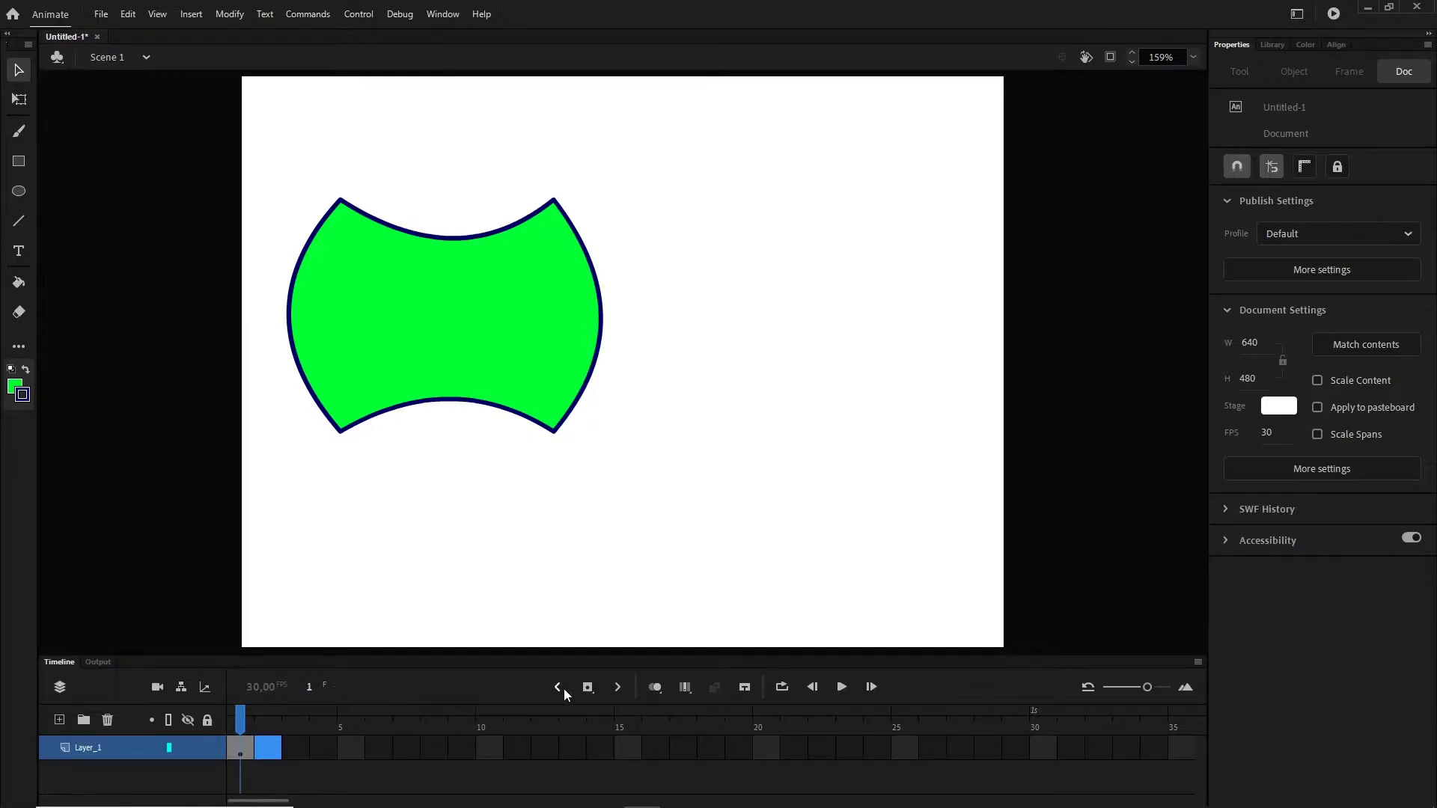
left_click(587, 687)
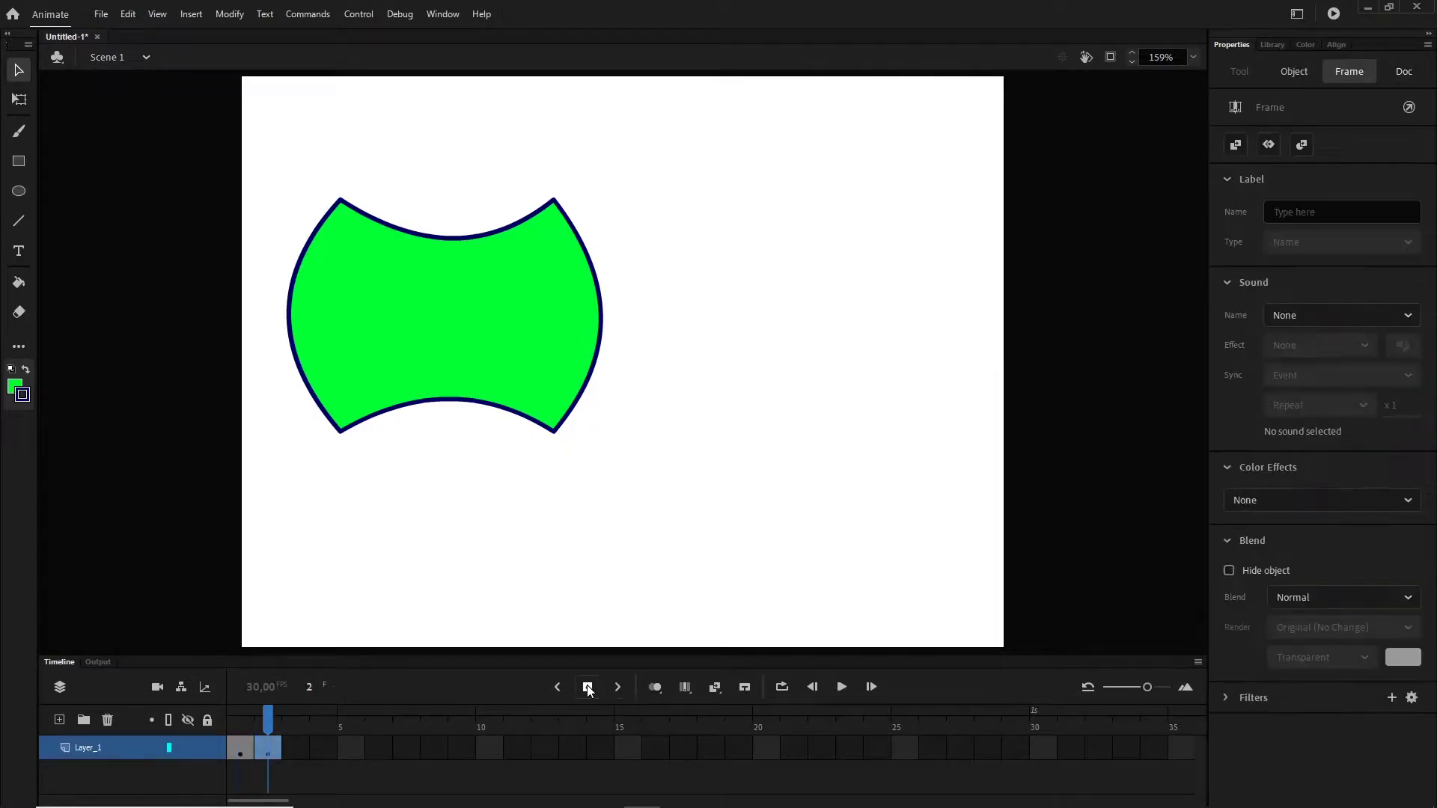
left_click(443, 466)
left_click_drag(433, 399, 429, 491)
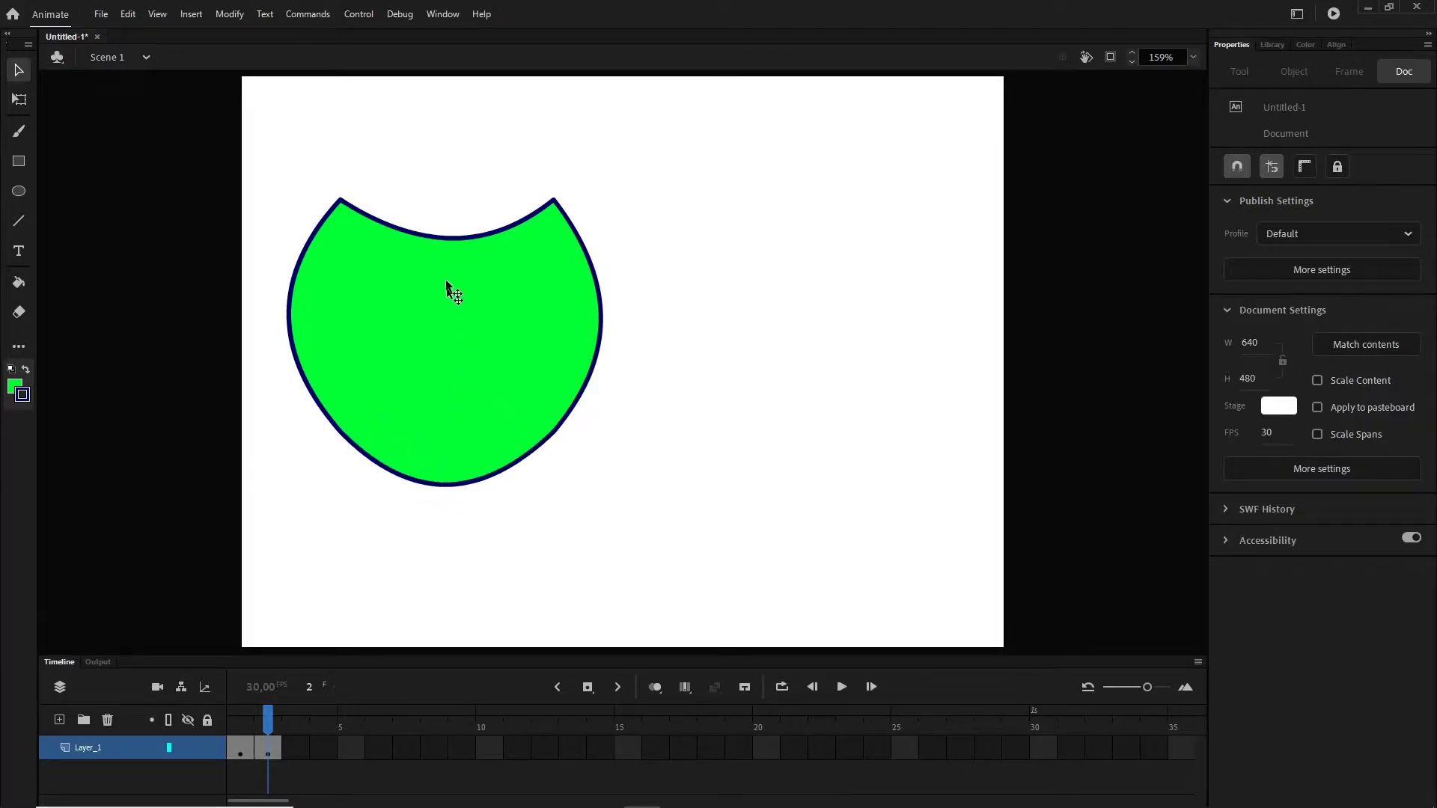
left_click_drag(438, 240, 434, 137)
left_click_drag(288, 318, 392, 314)
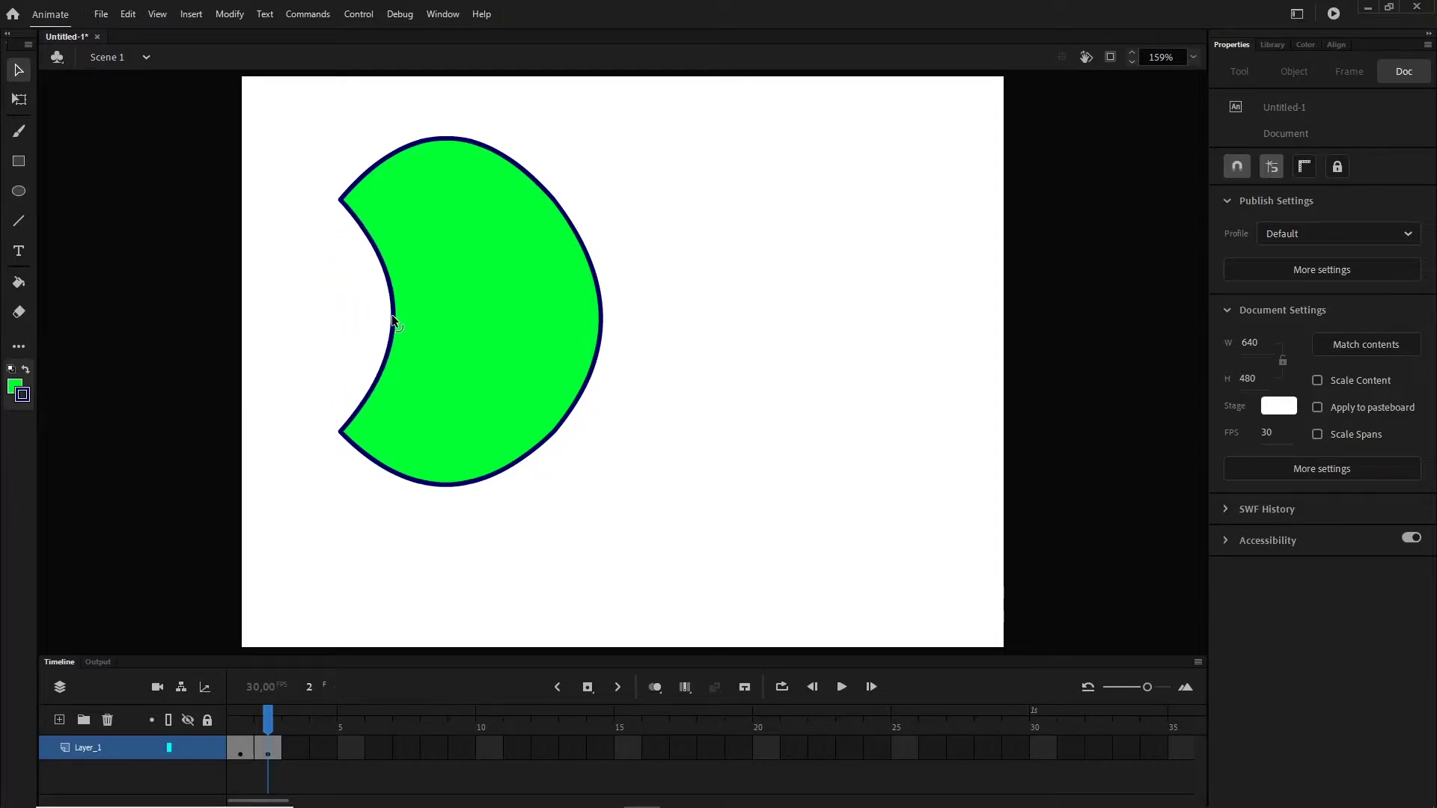
mouse_move(270, 719)
left_mouse_down()
mouse_move(243, 721)
mouse_move(271, 730)
left_mouse_up()
Draw a red oval with no stroke, about 117 by 187 px, overlapping the green shape's right edge.
left_click(21, 193)
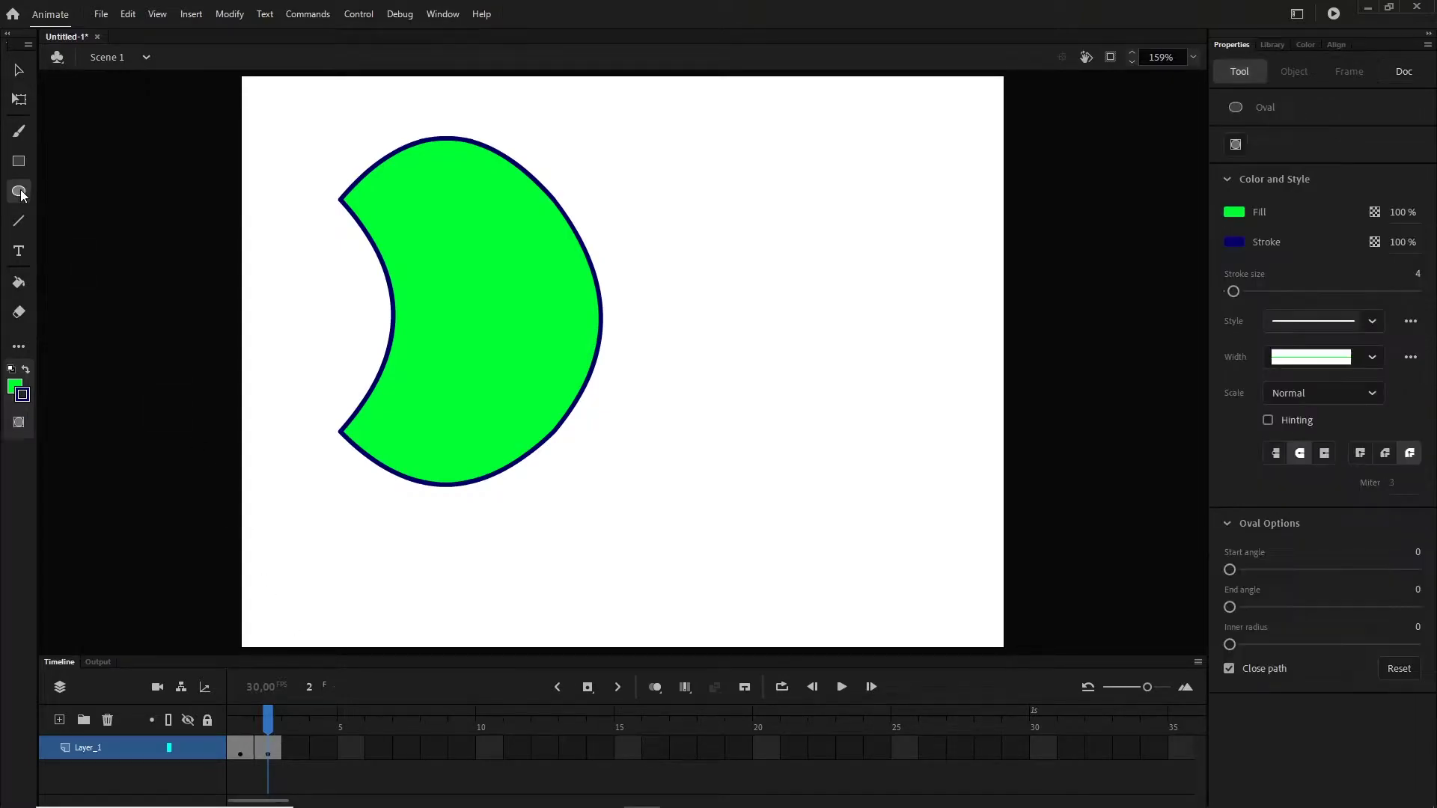
left_click(15, 387)
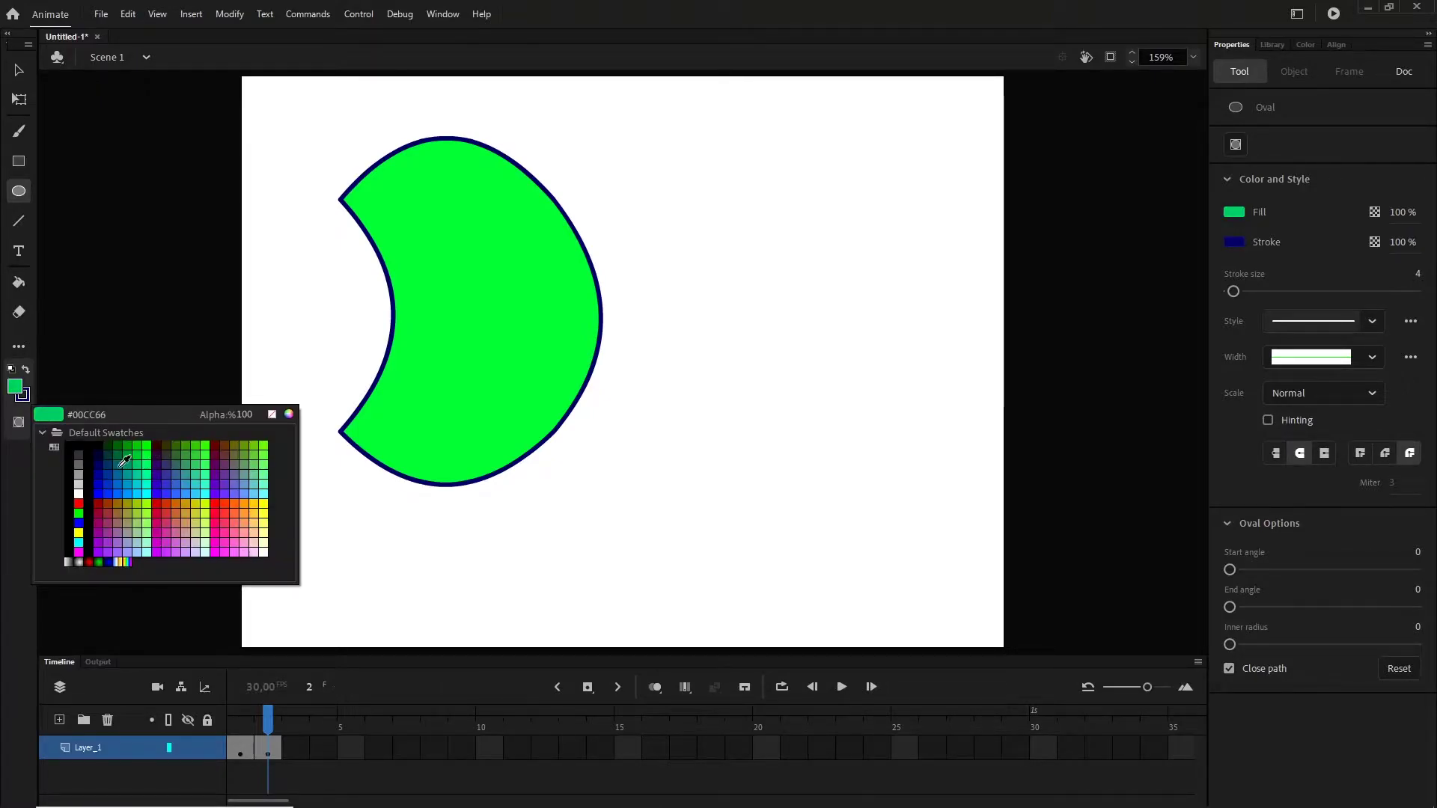
left_click(78, 503)
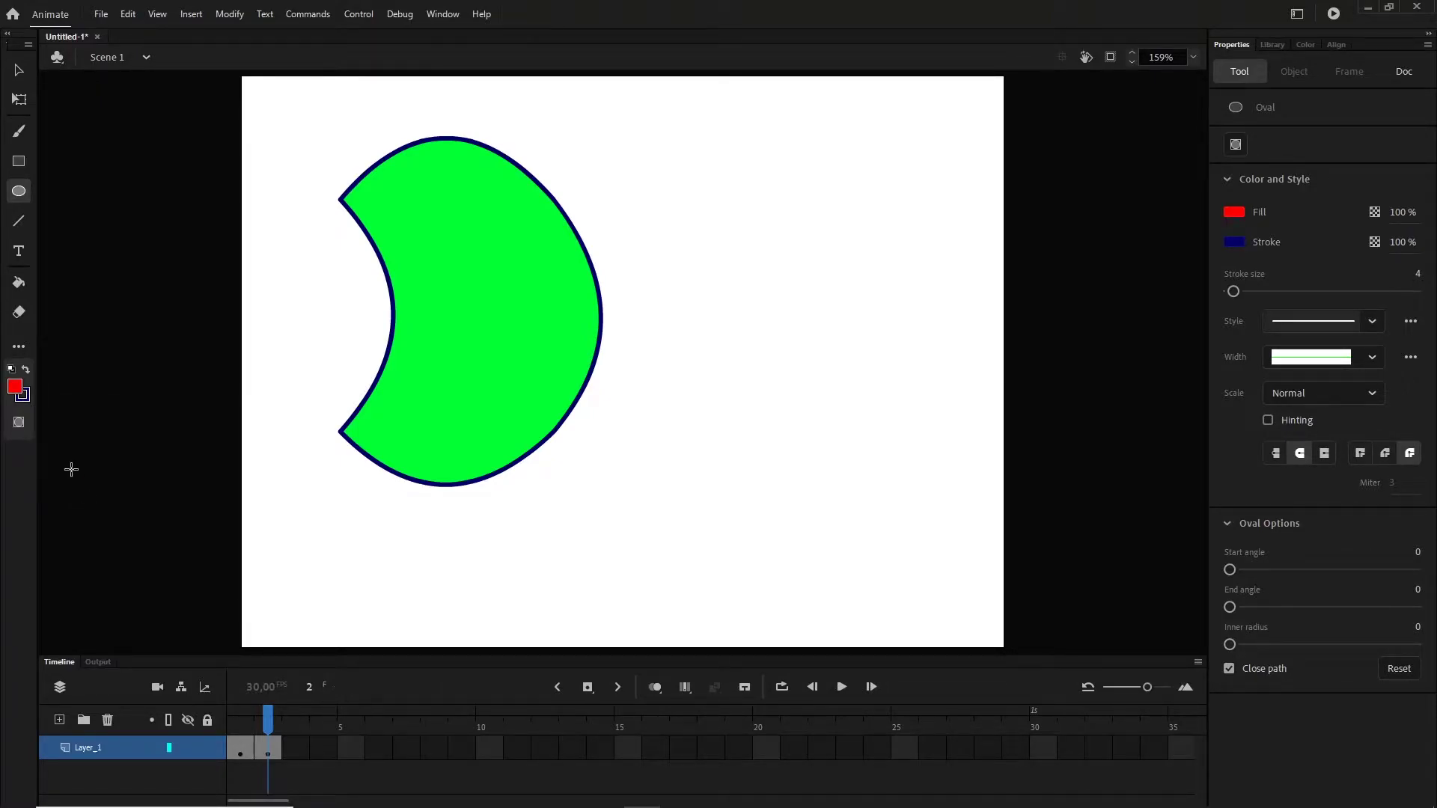
left_click(24, 397)
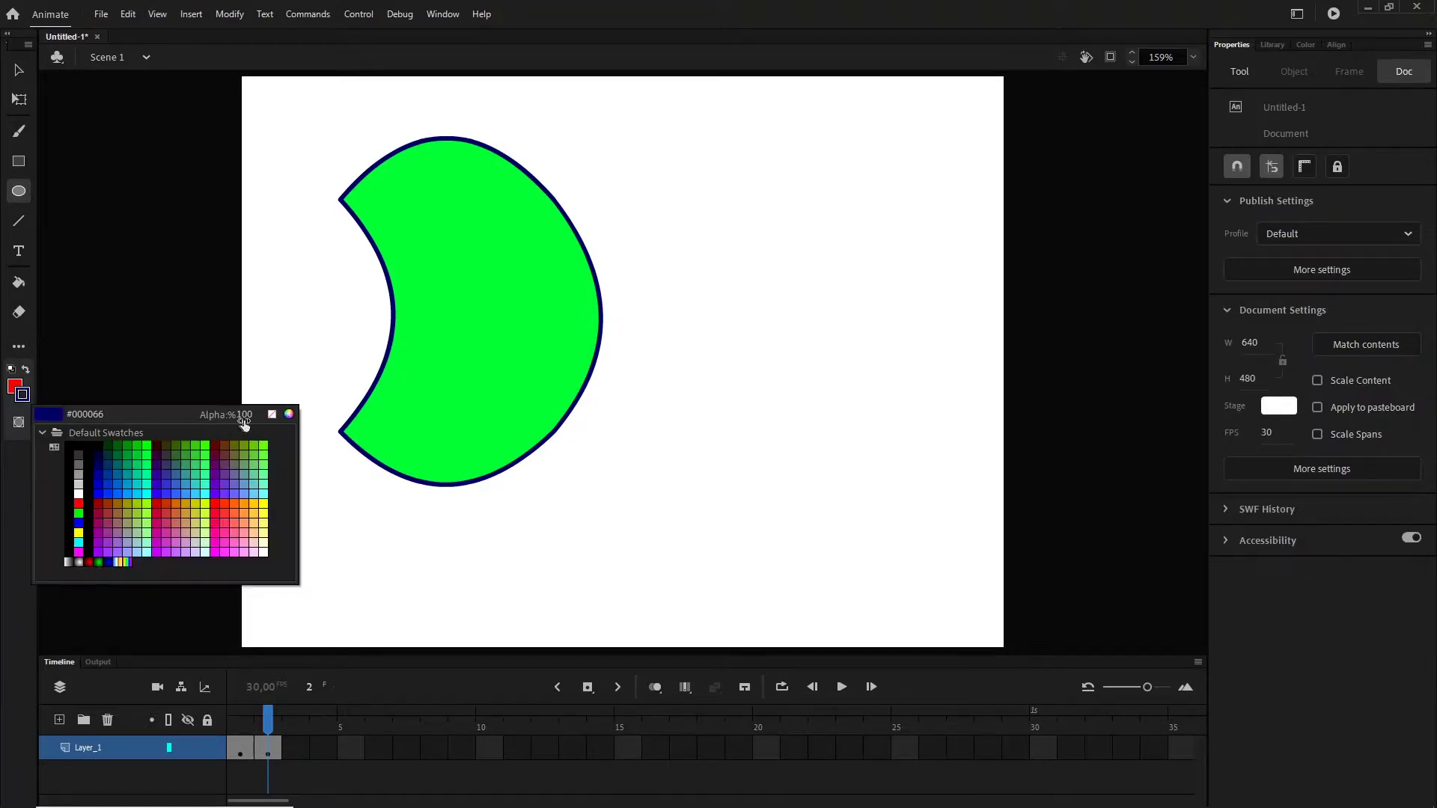
left_click(271, 414)
left_click_drag(655, 208, 515, 430)
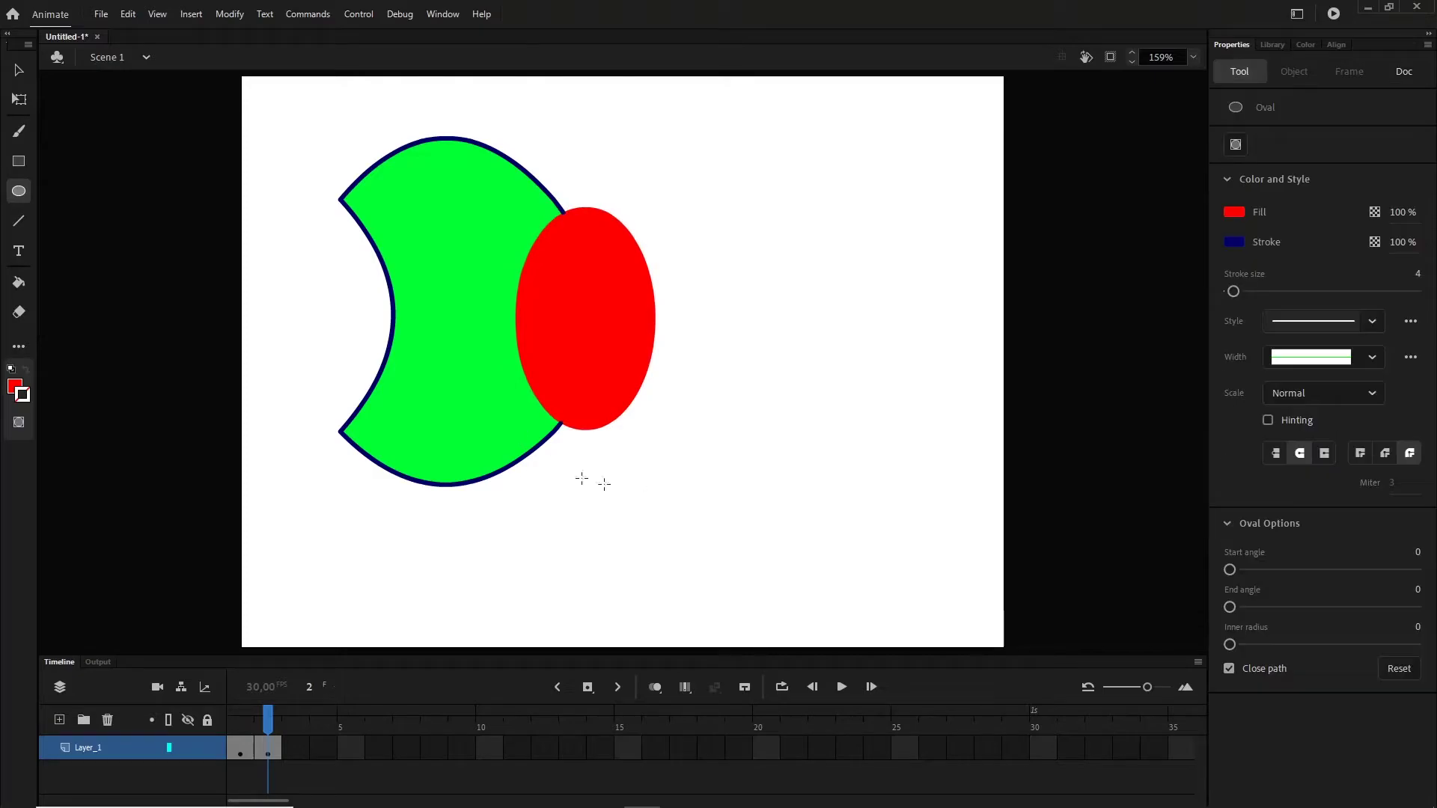
Move the red oval off the green shape, and move the green fill out of its outline to the stage's right edge.
left_click(17, 71)
left_click(560, 328)
left_click_drag(568, 344, 658, 364)
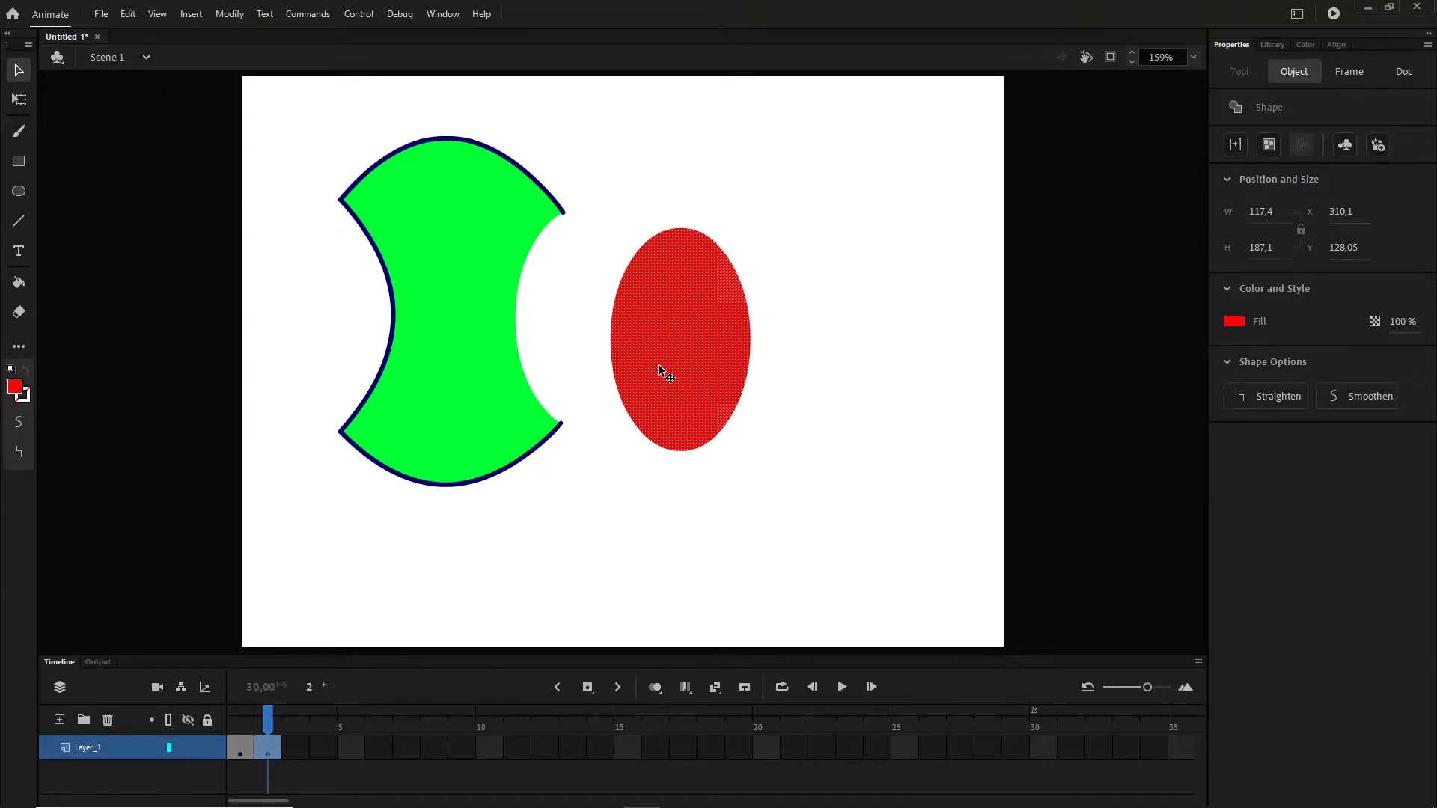
mouse_move(448, 365)
left_mouse_down()
mouse_move(891, 398)
mouse_move(906, 455)
left_mouse_up()
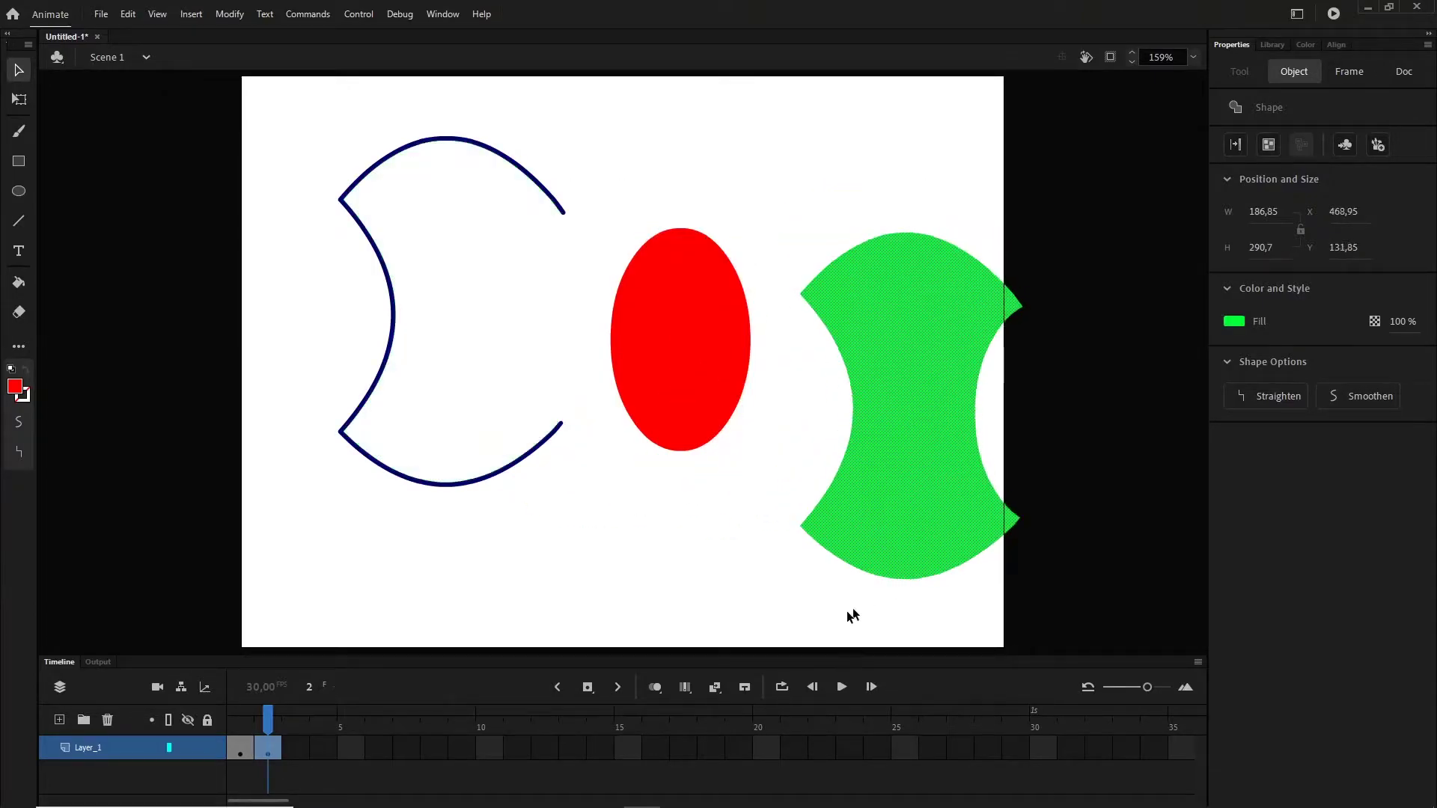
left_click(529, 462)
left_click(611, 474)
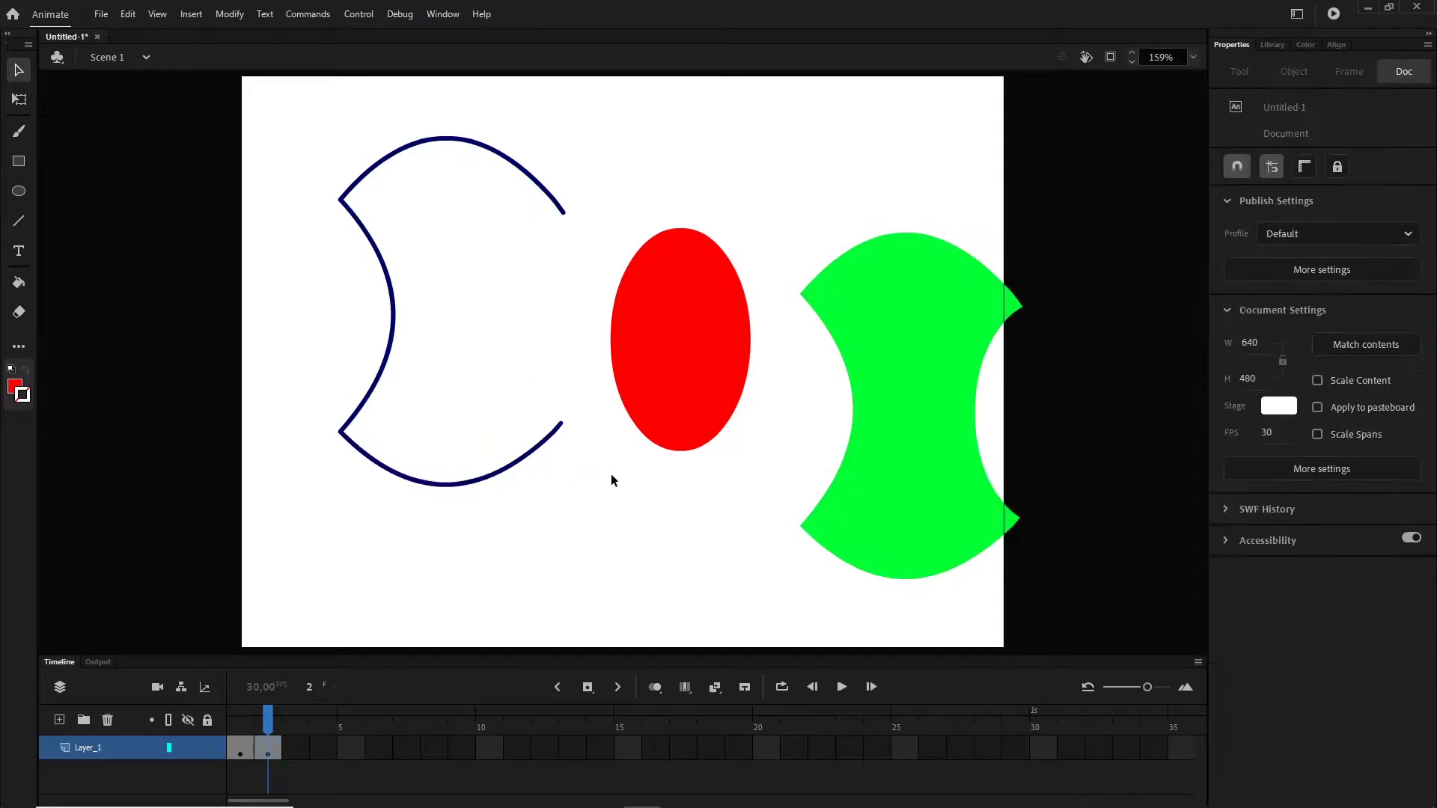
Undo the moves of the green fill so it sits back inside its outline.
key("ctrl+z")
key("ctrl+z")
key("ctrl+z")
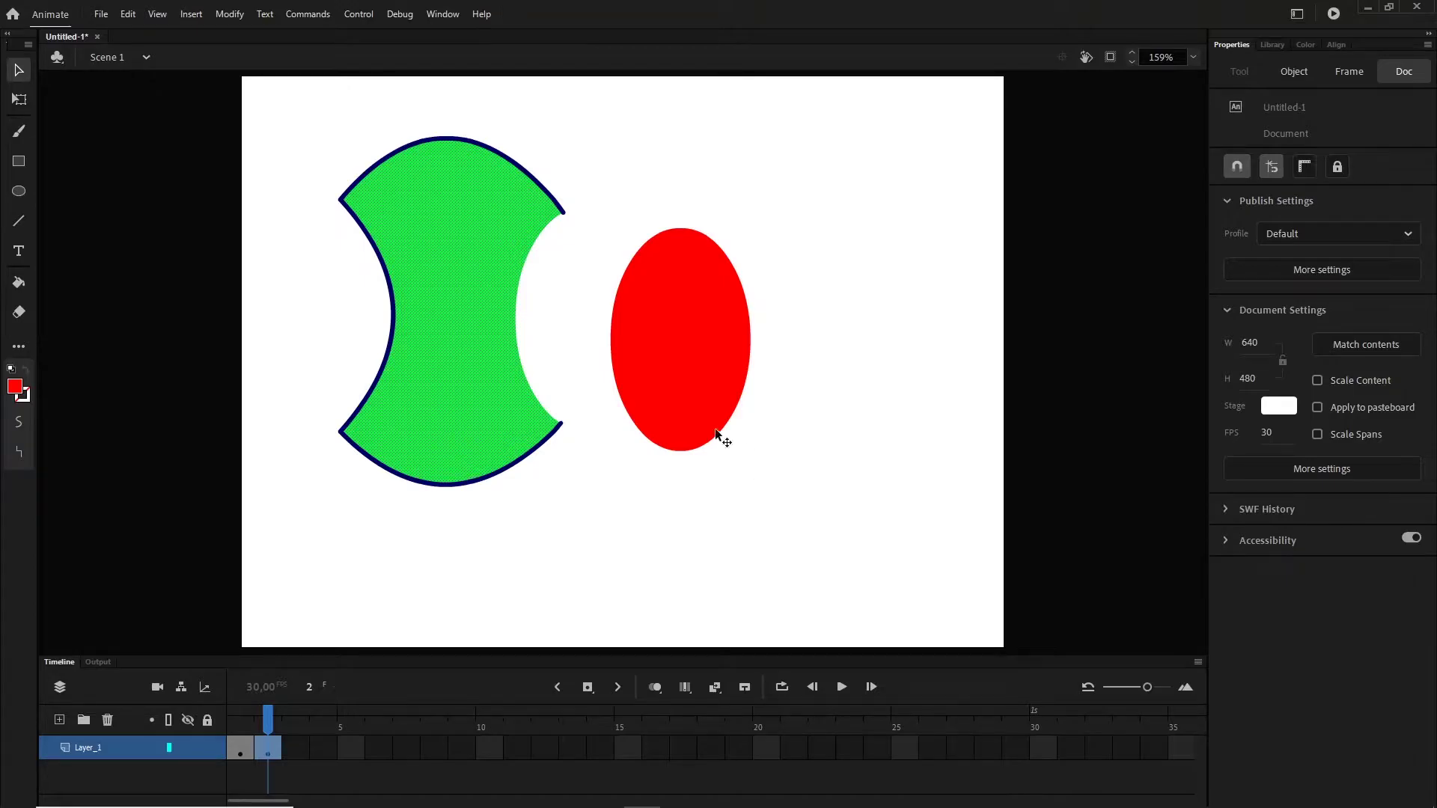
Compare selecting the green shape's fill with its outline, the lower stroke alone, and the entire outline, and clear the selection.
double_click(470, 373)
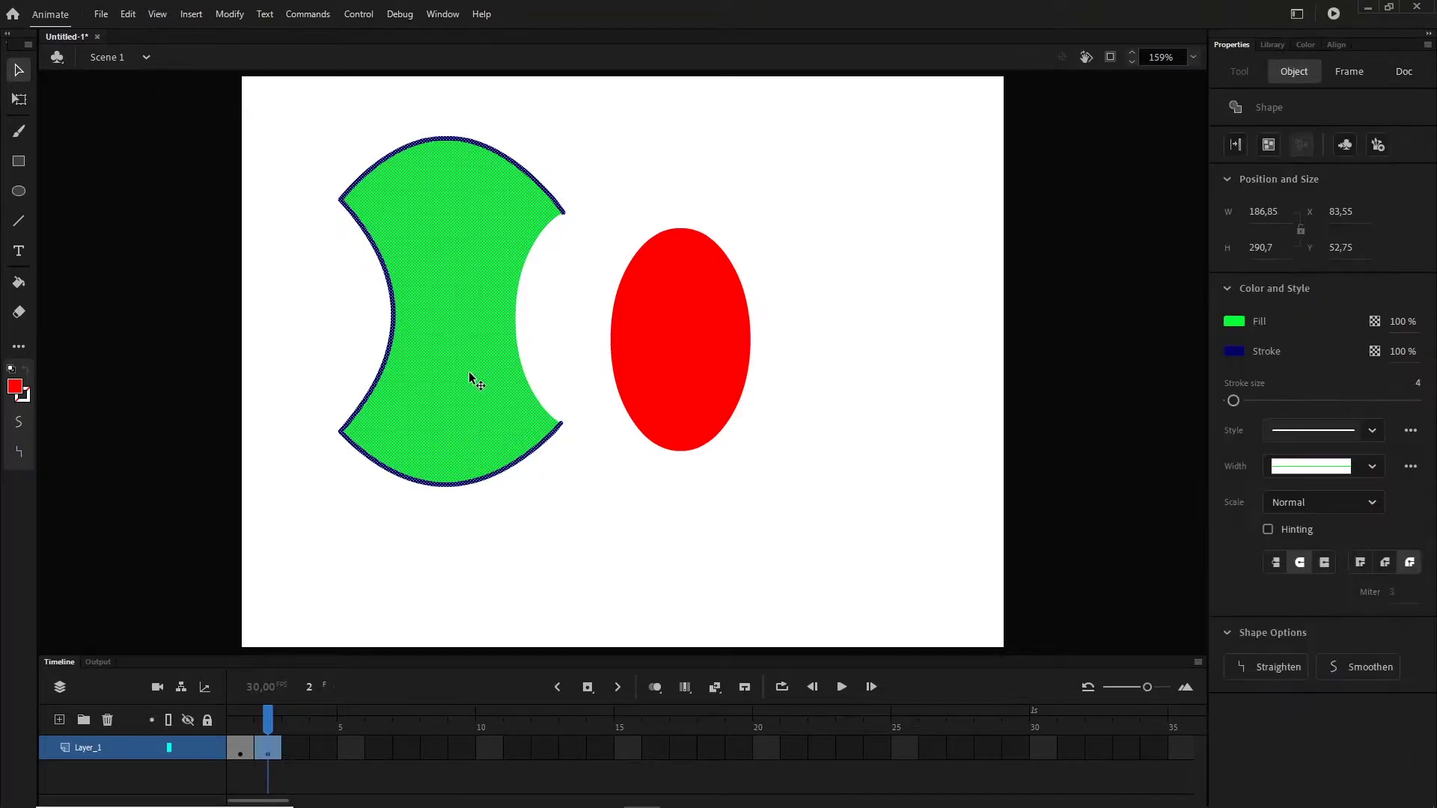
left_click(669, 528)
left_click(470, 485)
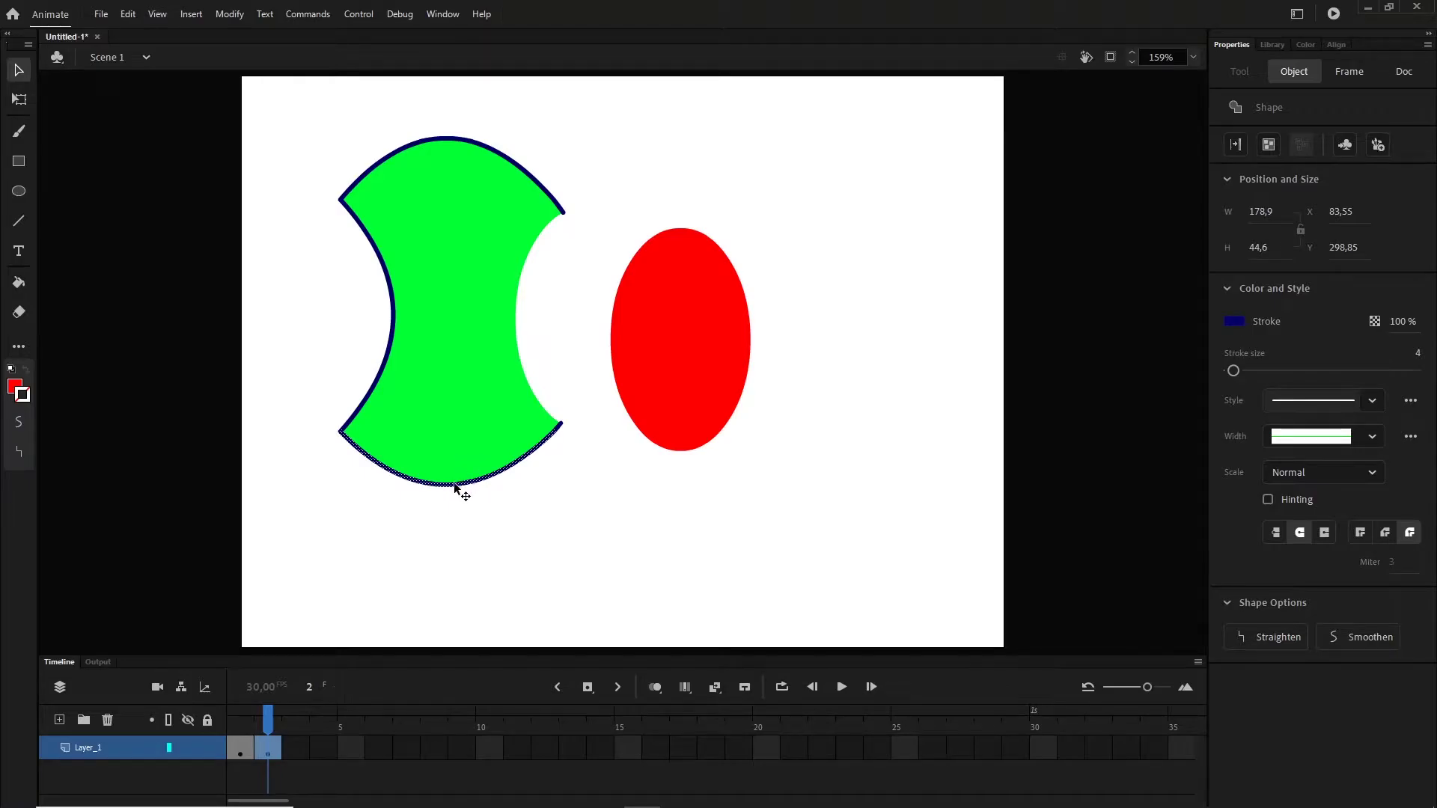
left_click(464, 512)
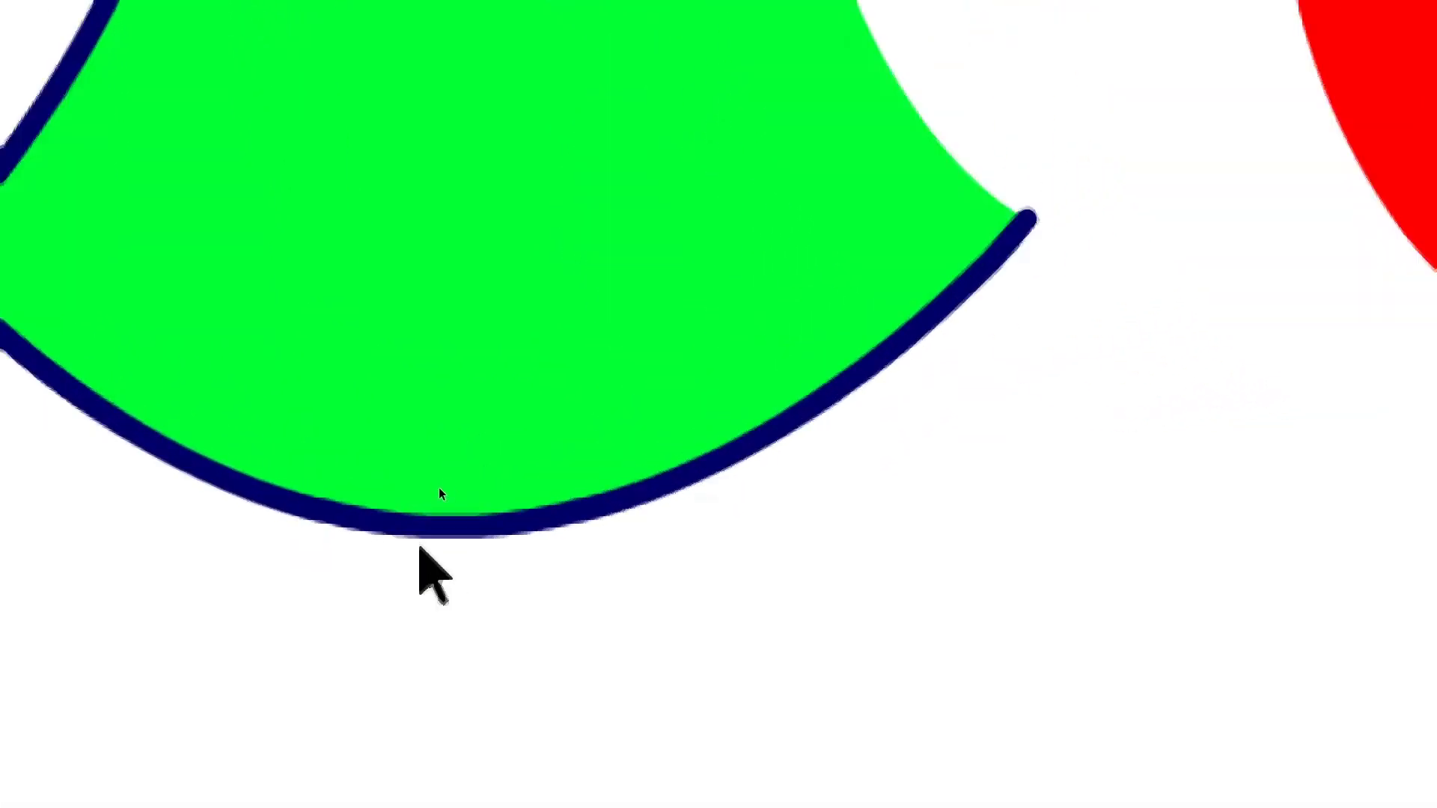
left_click(393, 525)
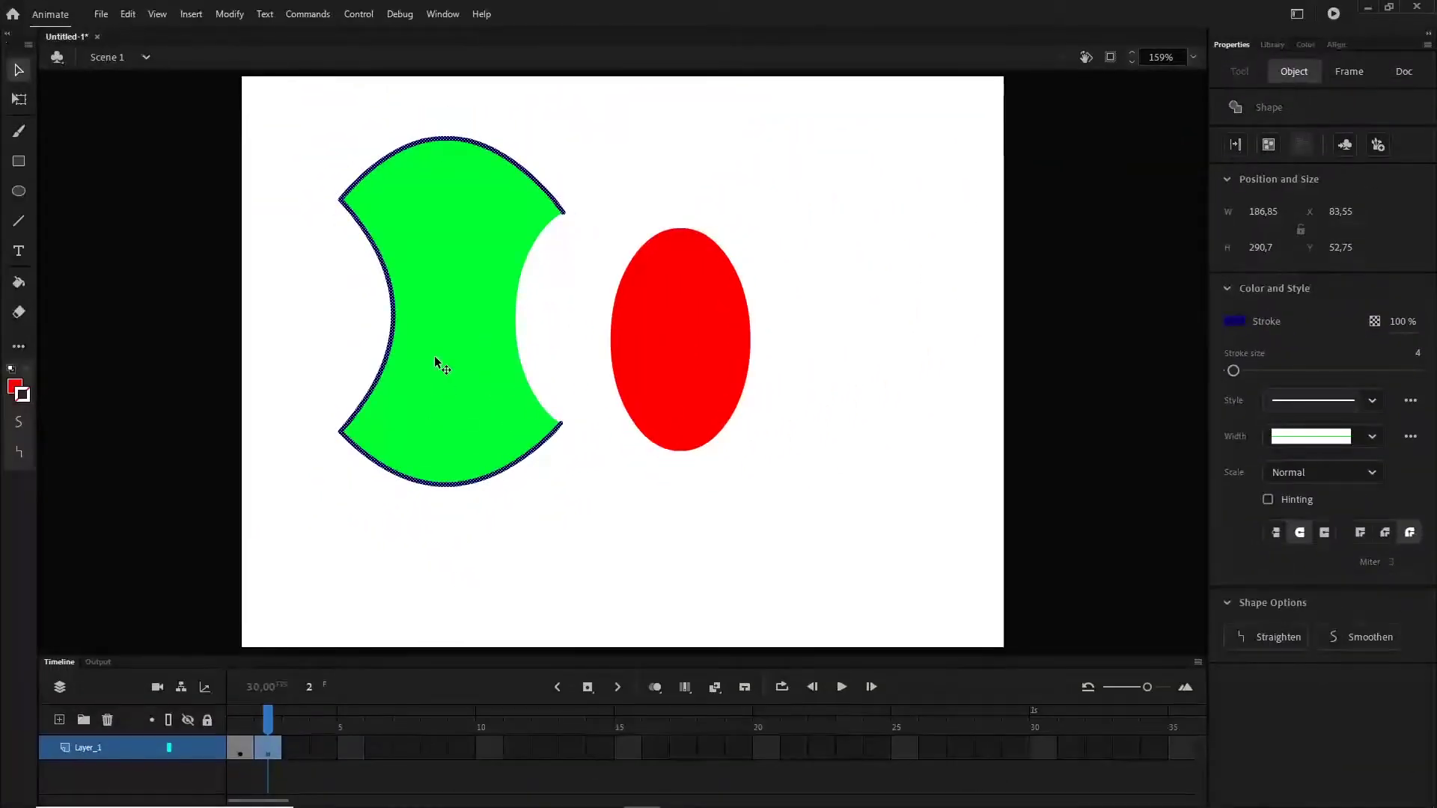
left_click(435, 361)
double_click(435, 358)
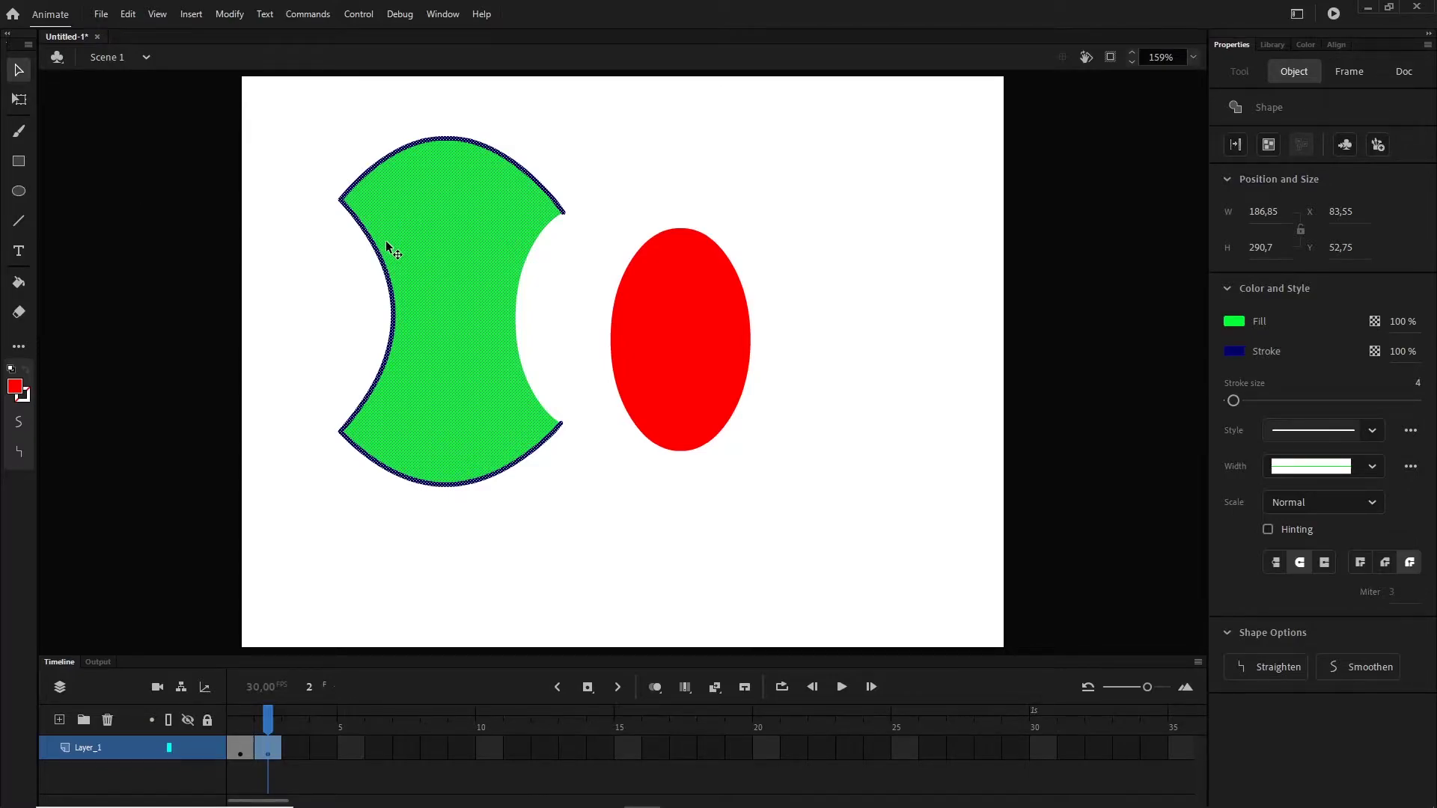
left_click(438, 561)
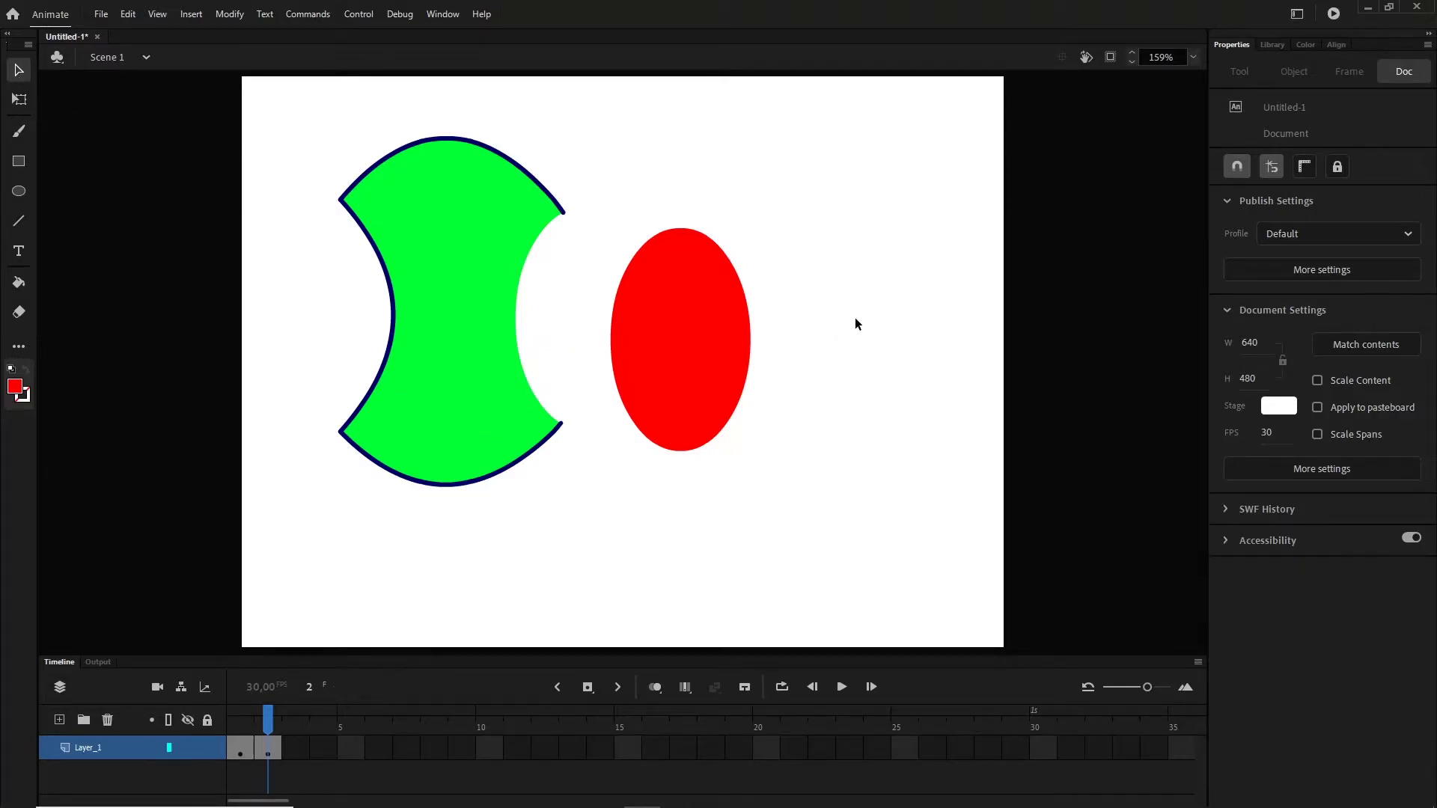
Cut off the red oval's upper-right quarter and lower tip, and move both pieces away from the oval.
left_click_drag(679, 164, 810, 343)
left_click_drag(708, 299, 779, 187)
left_click_drag(792, 427, 619, 490)
left_click_drag(684, 443, 611, 545)
Cut two small pieces from the red oval's left side and a narrow vertical strip from its lower part, and move them away.
left_click_drag(581, 316, 638, 353)
left_click_drag(620, 311, 600, 110)
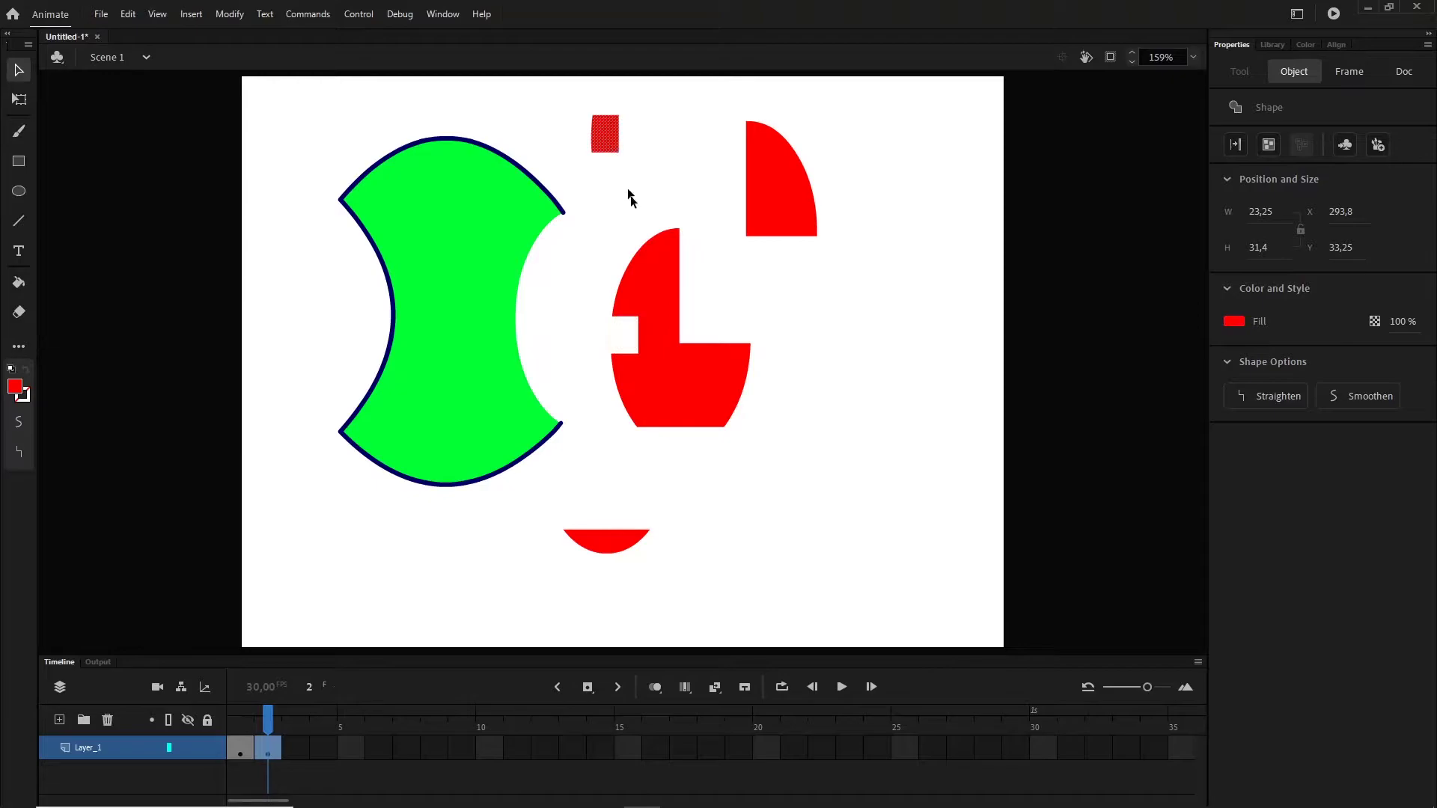
left_click_drag(592, 241, 654, 175)
left_click_drag(713, 395, 708, 522)
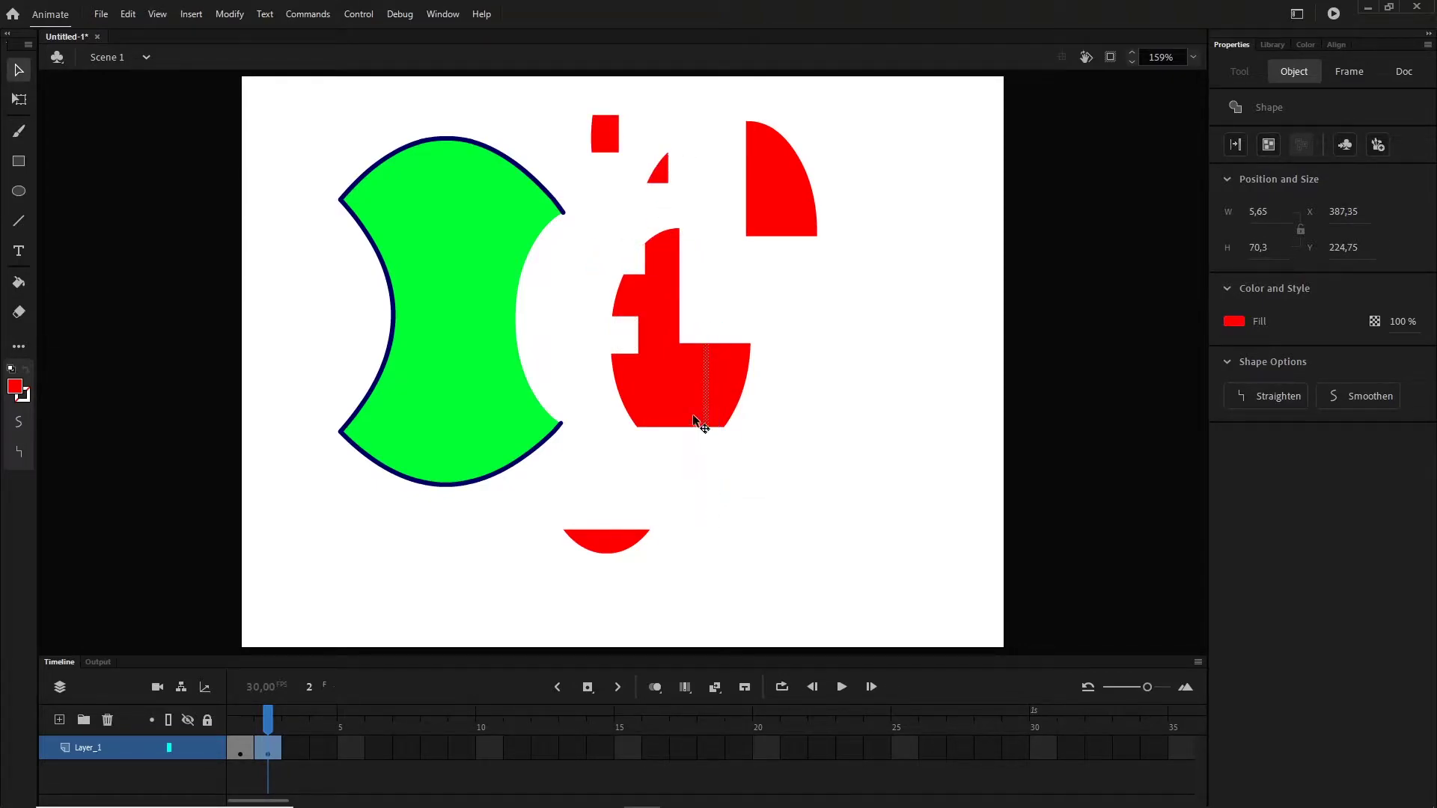
left_click_drag(730, 404, 833, 399)
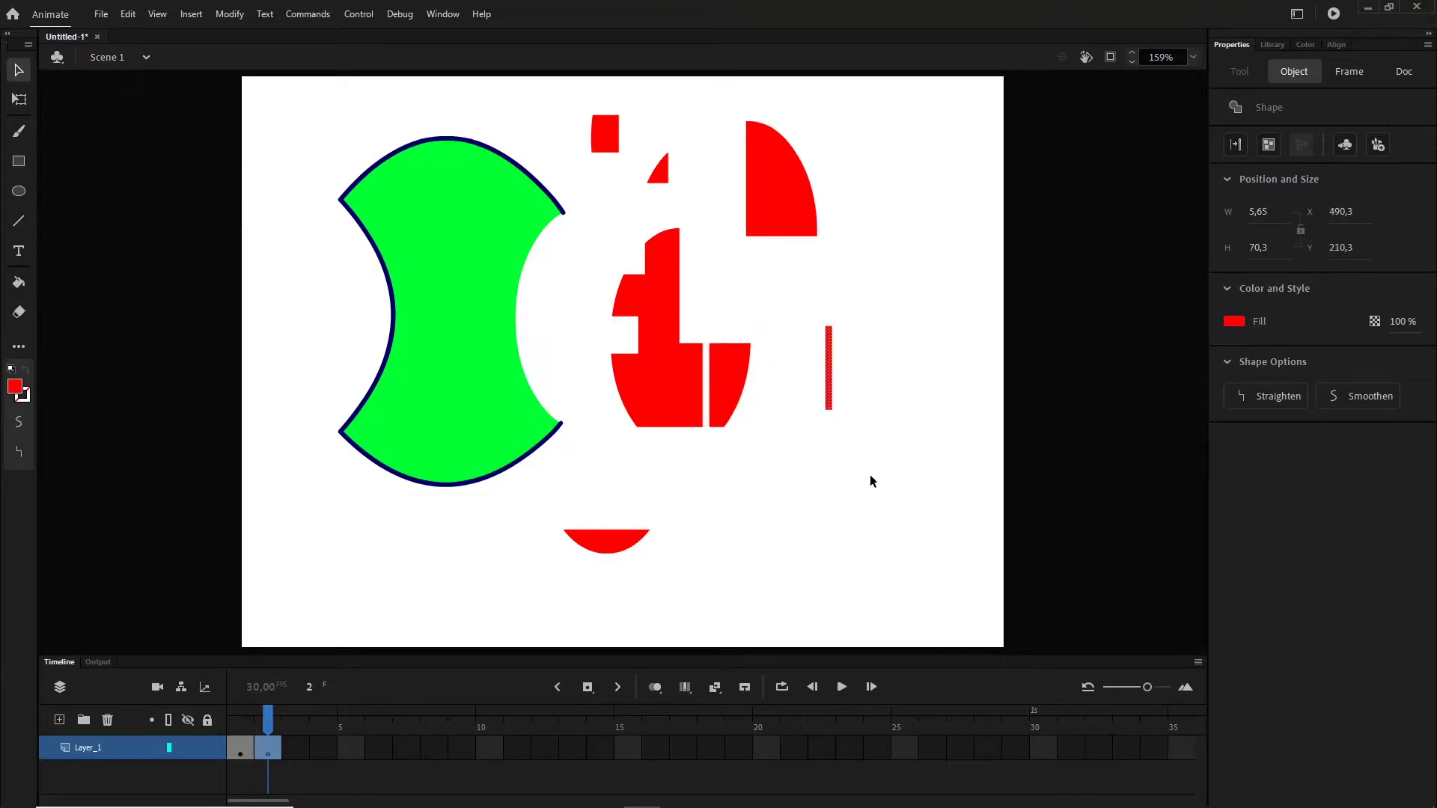
left_click(869, 475)
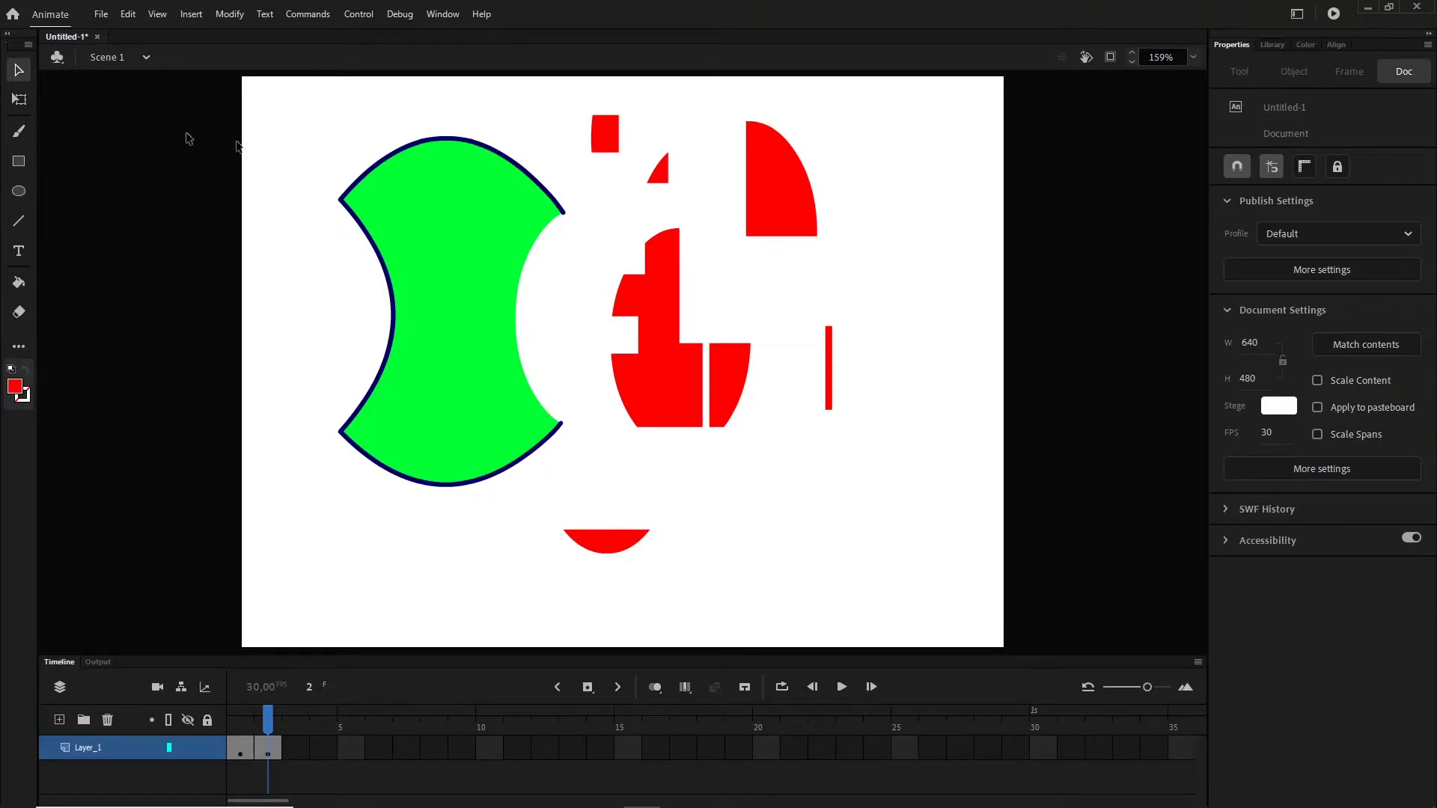
Try transforming only the green fill with Free Transform, undo the change, and deselect it.
left_click(496, 378)
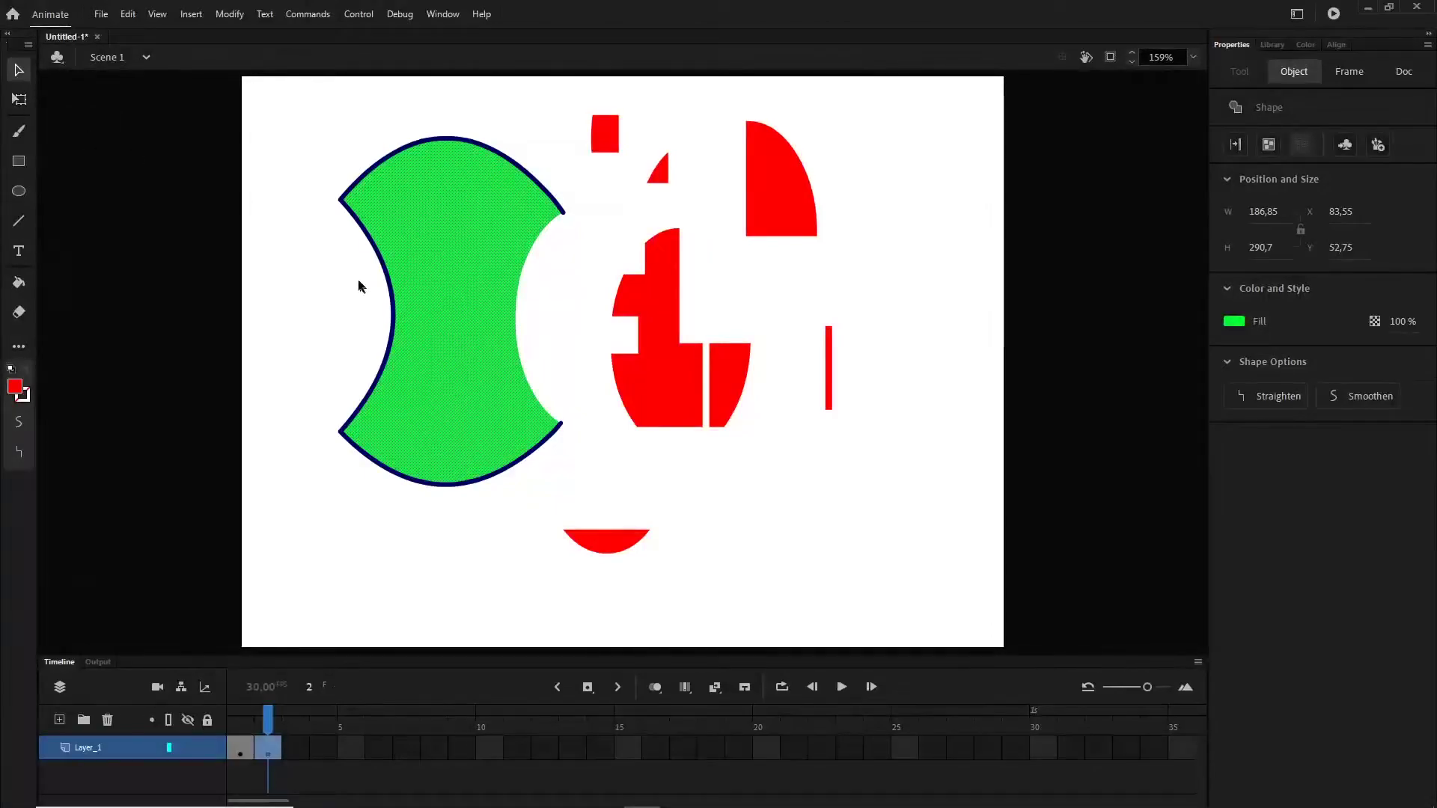
left_click(25, 104)
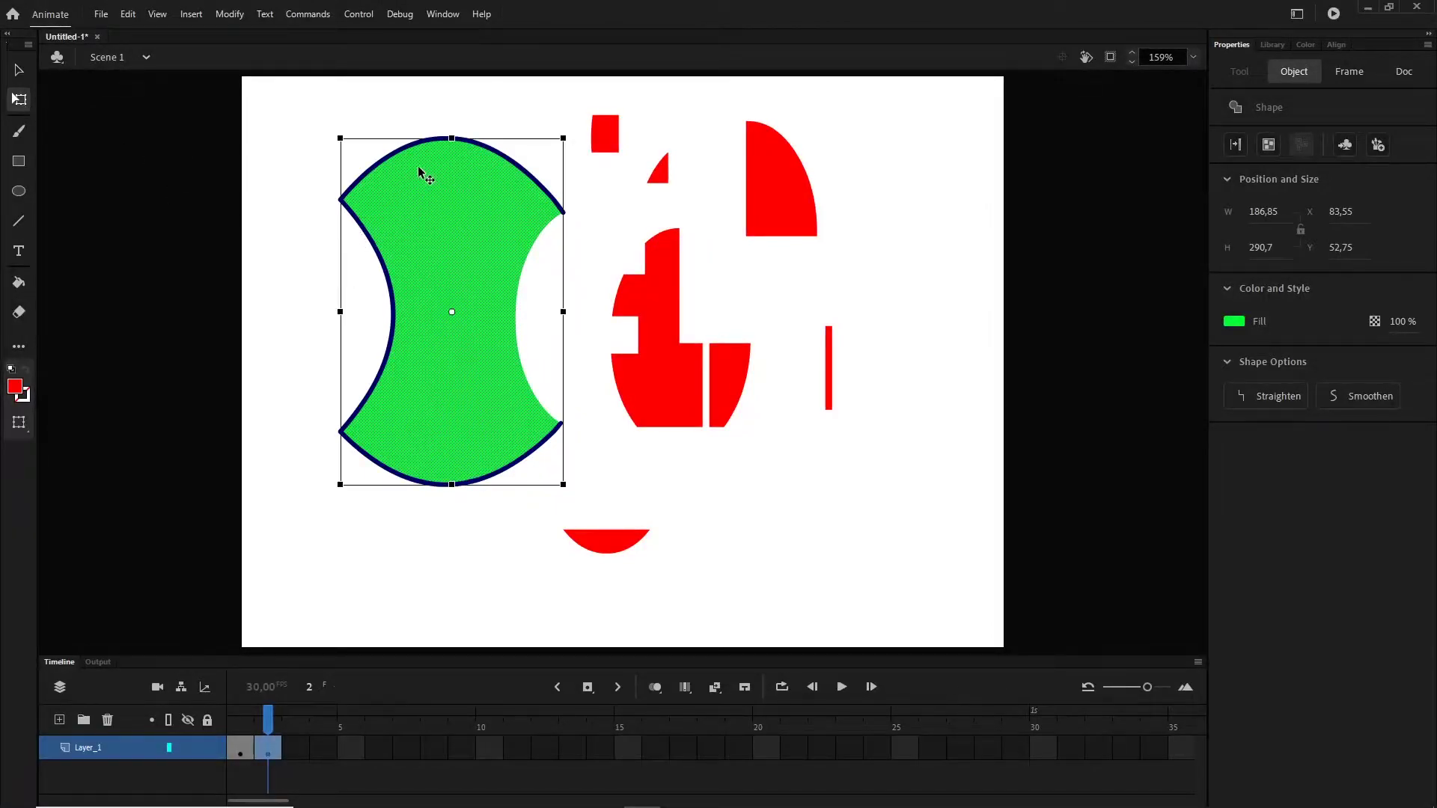
left_click_drag(449, 151, 474, 236)
key("ctrl+z")
left_click(296, 254)
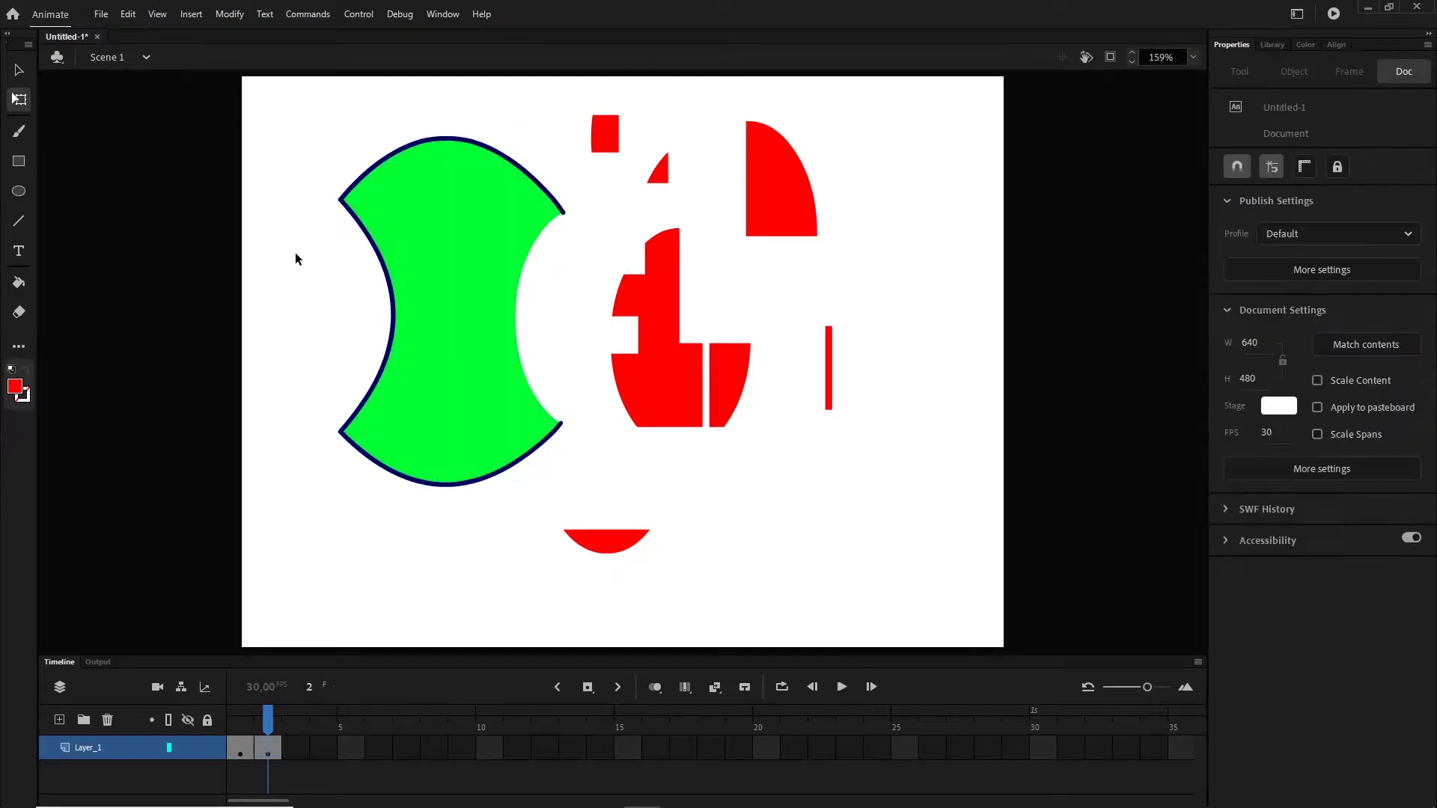
Scale the green shape with its outline to about 165 by 213 px and rotate it slightly counterclockwise around its lower-right corner.
double_click(420, 253)
mouse_move(452, 139)
left_mouse_down()
mouse_move(452, 216)
mouse_move(453, 125)
mouse_move(454, 183)
mouse_move(454, 166)
left_mouse_up()
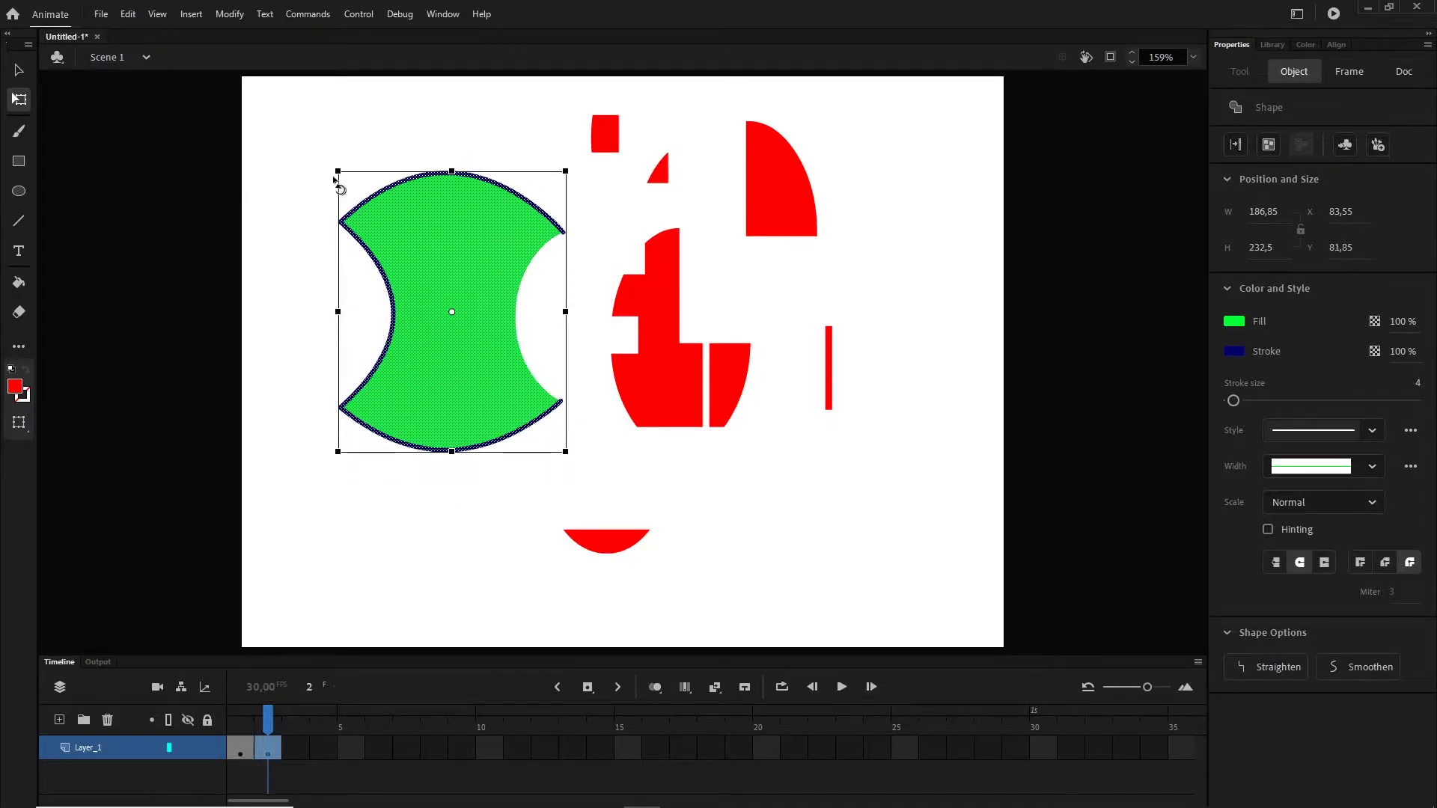
left_click_drag(342, 169, 329, 250)
left_click_drag(431, 252, 429, 153)
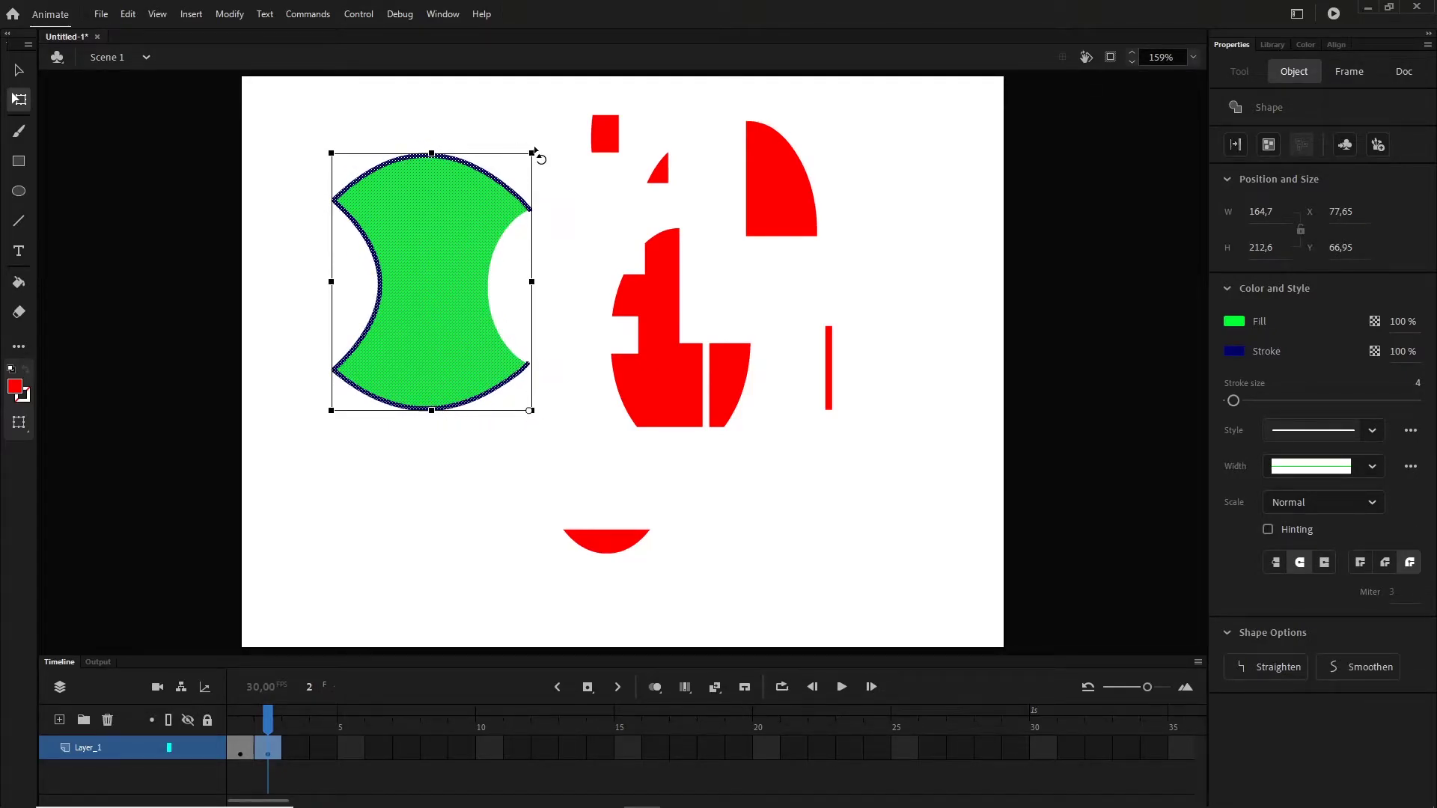
left_click_drag(522, 147, 551, 123)
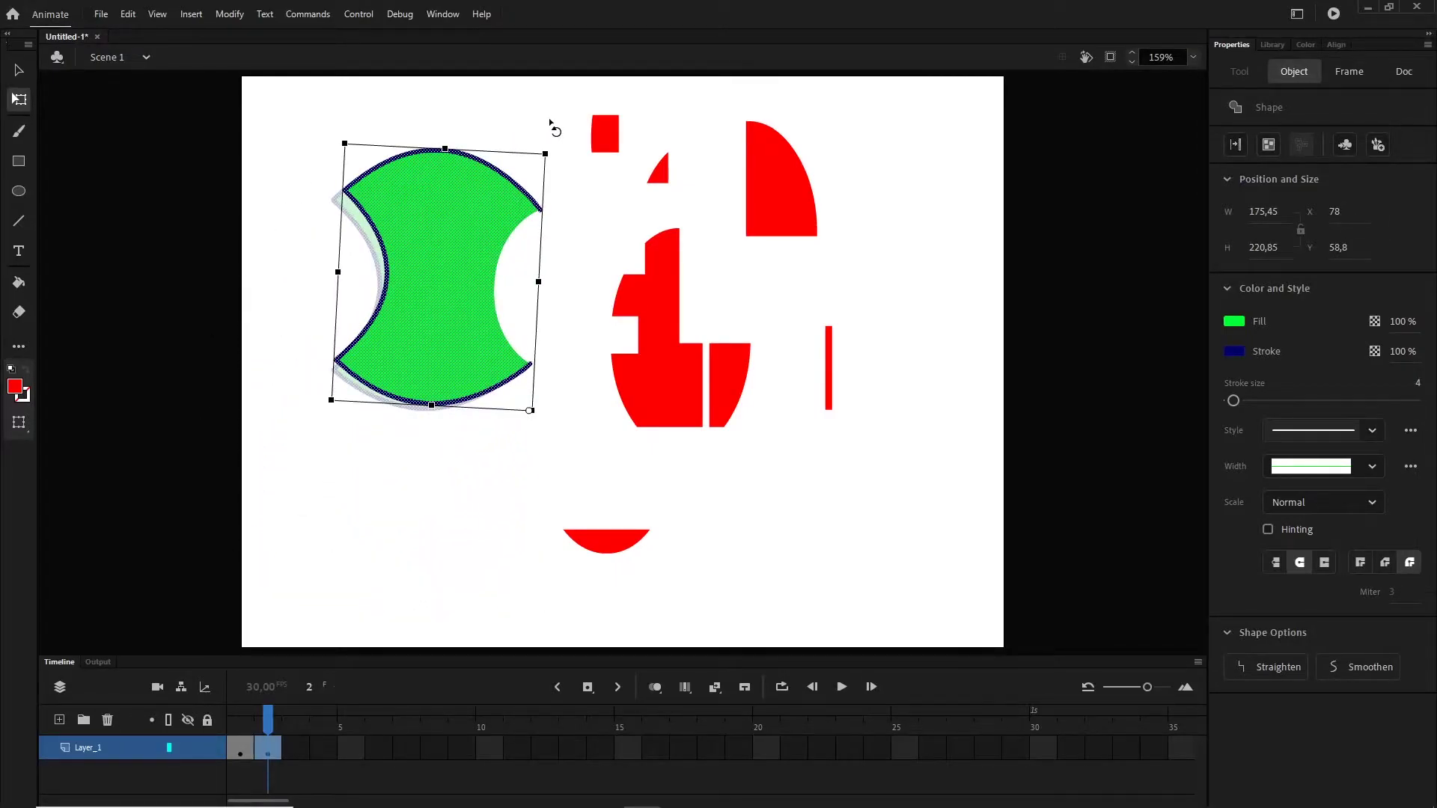
left_click_drag(551, 124, 488, 146)
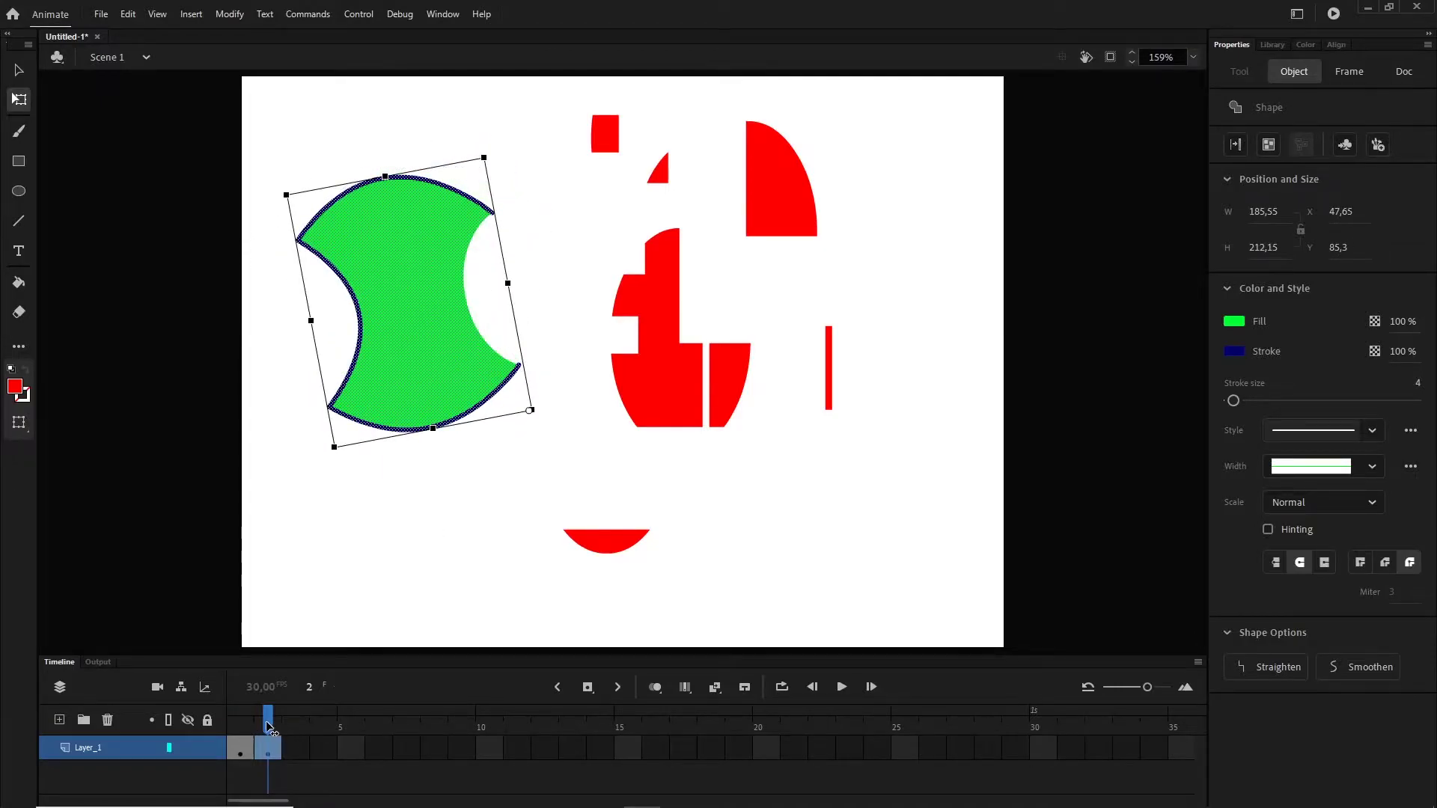
Insert a keyframe at frame 3 and deselect its contents.
left_click(249, 726)
left_click(262, 737)
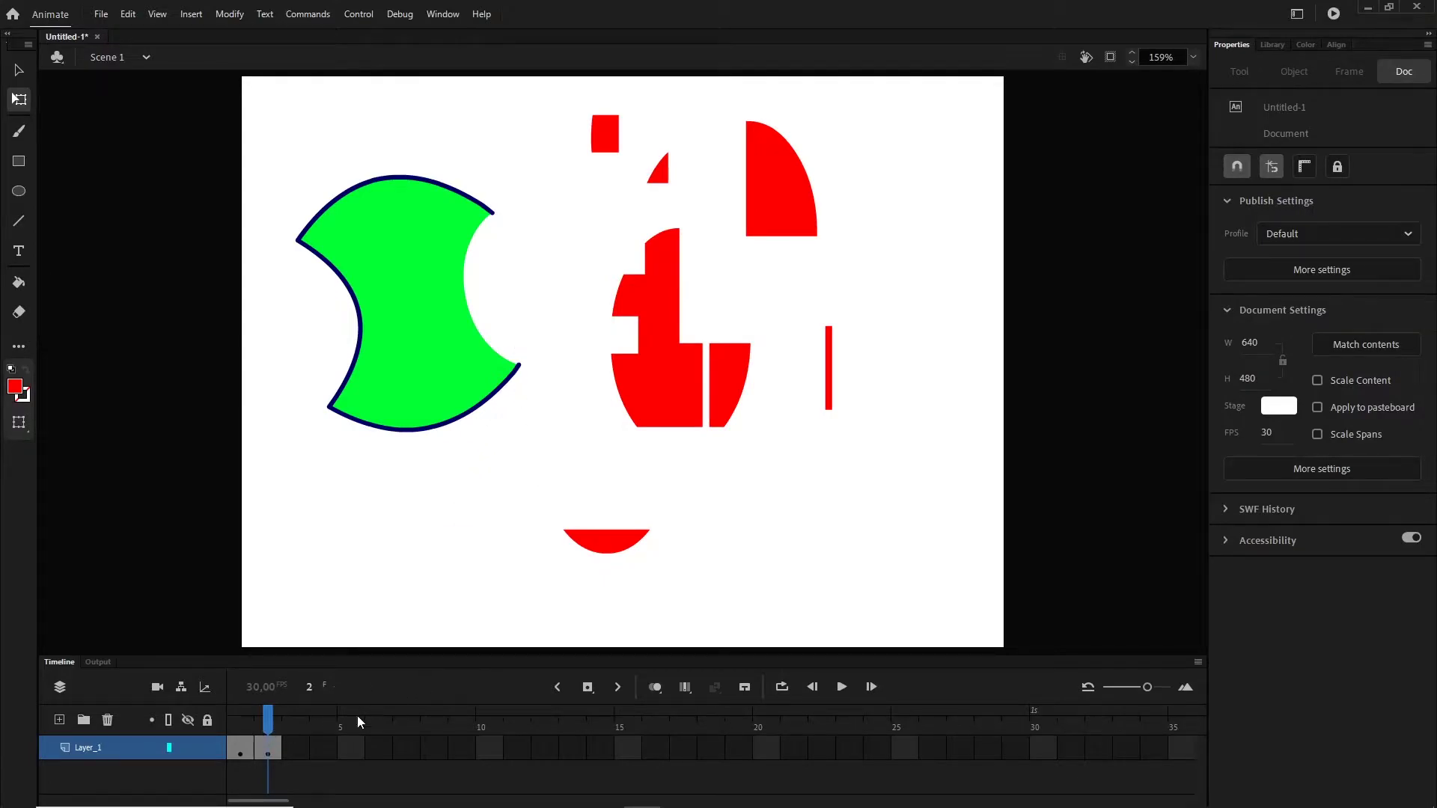
left_click(298, 760)
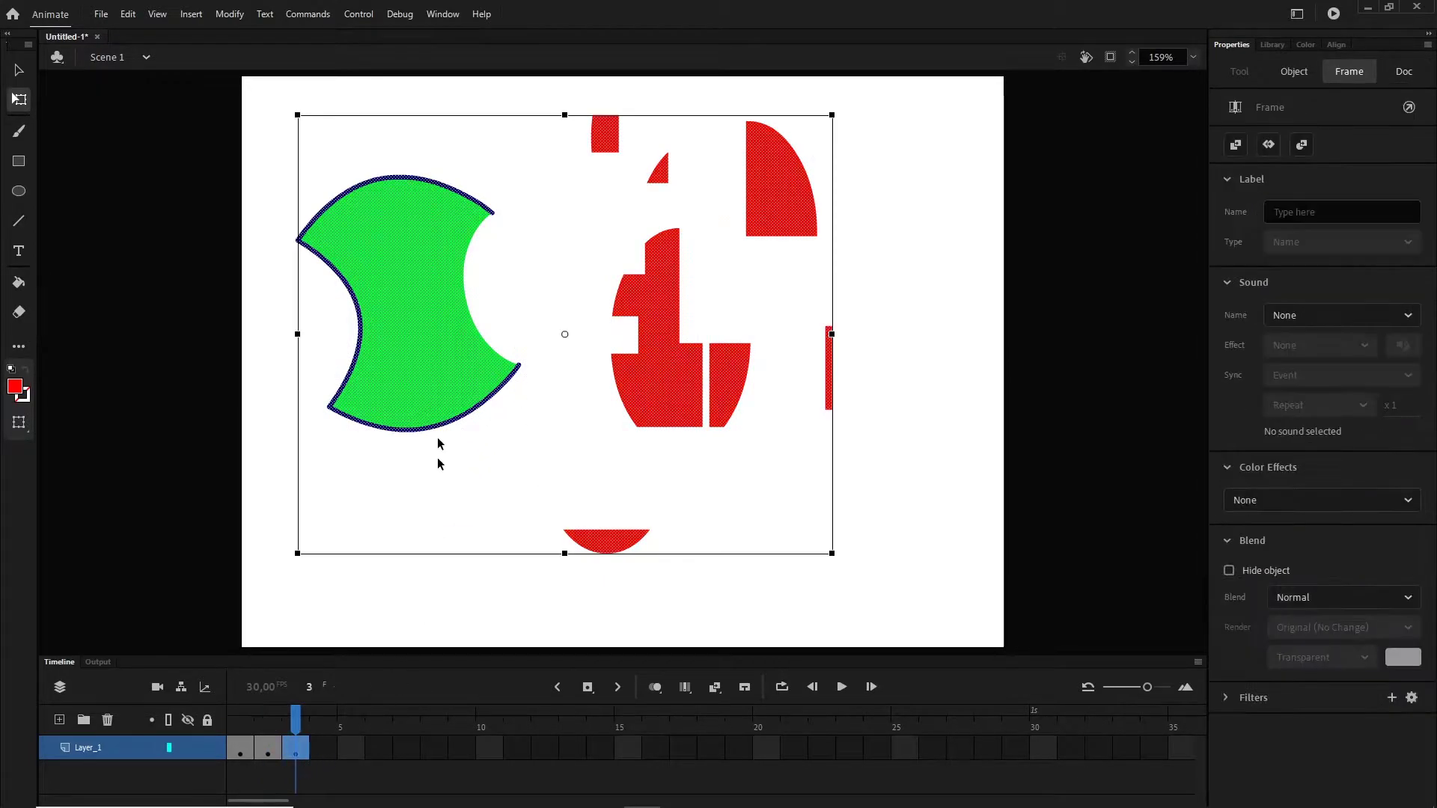
left_click(315, 204)
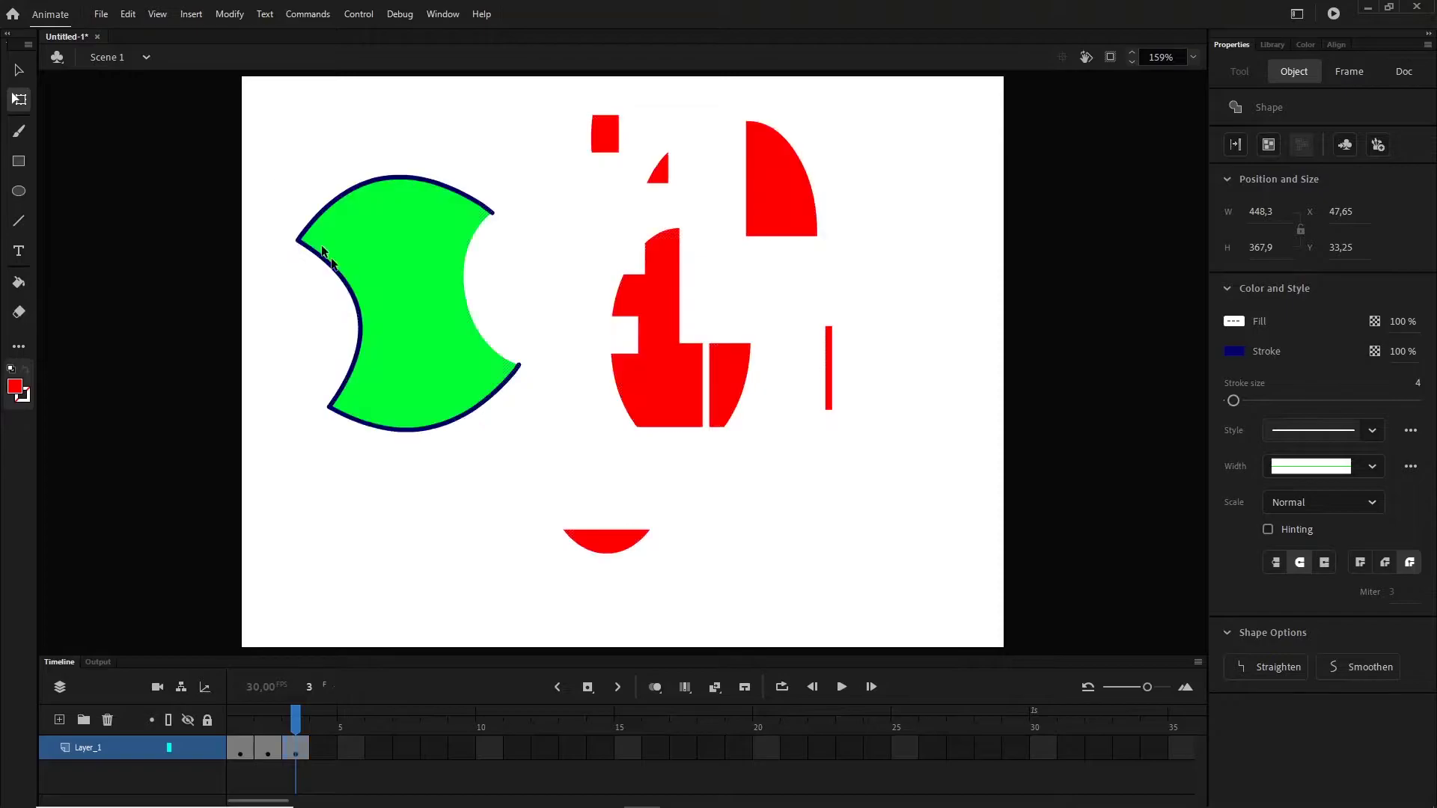
Move the green shape's transformation point to its lower-right corner and rotate the shape about a quarter turn counterclockwise.
left_click(405, 280)
left_click_drag(519, 177, 578, 292)
key("ctrl+z")
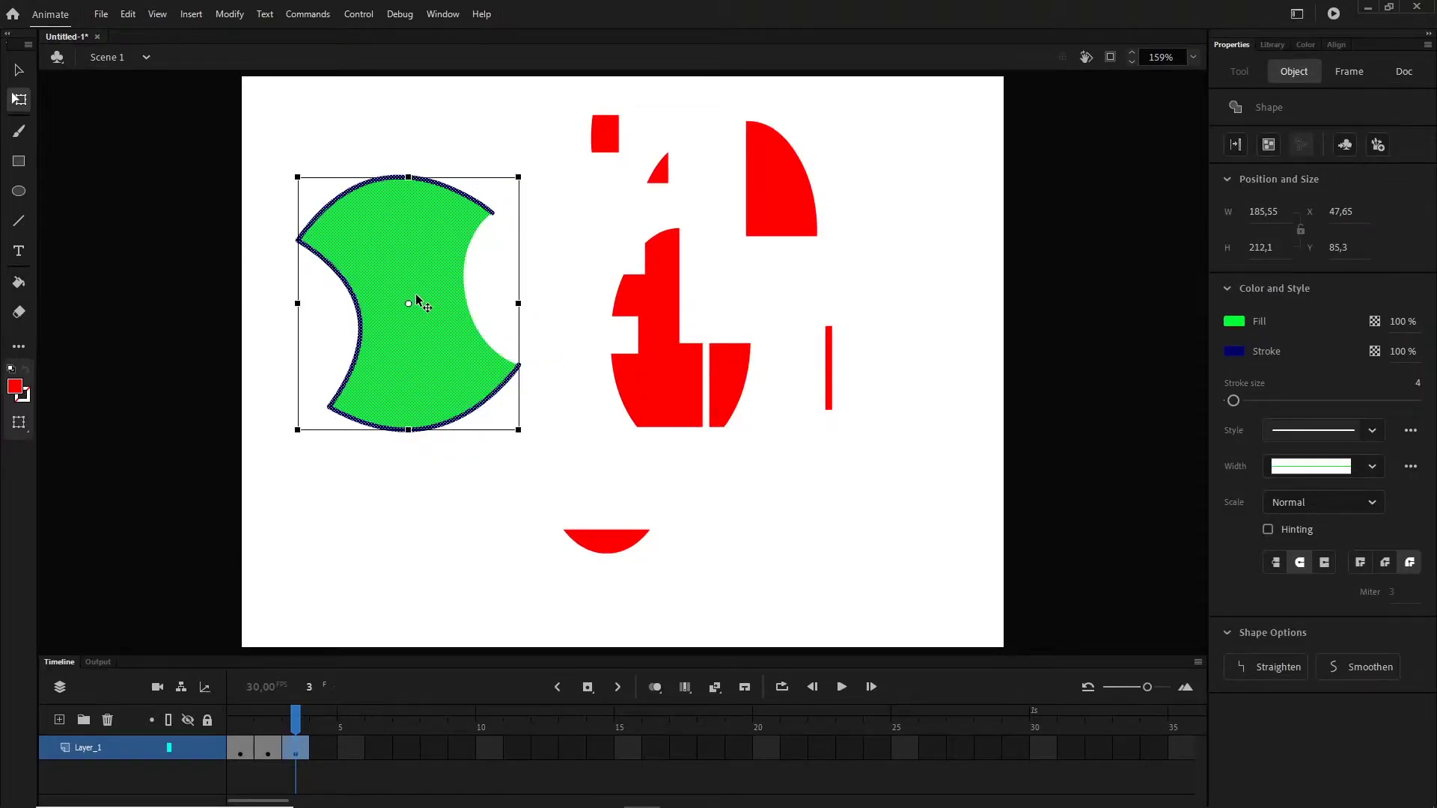
left_click_drag(408, 303, 520, 432)
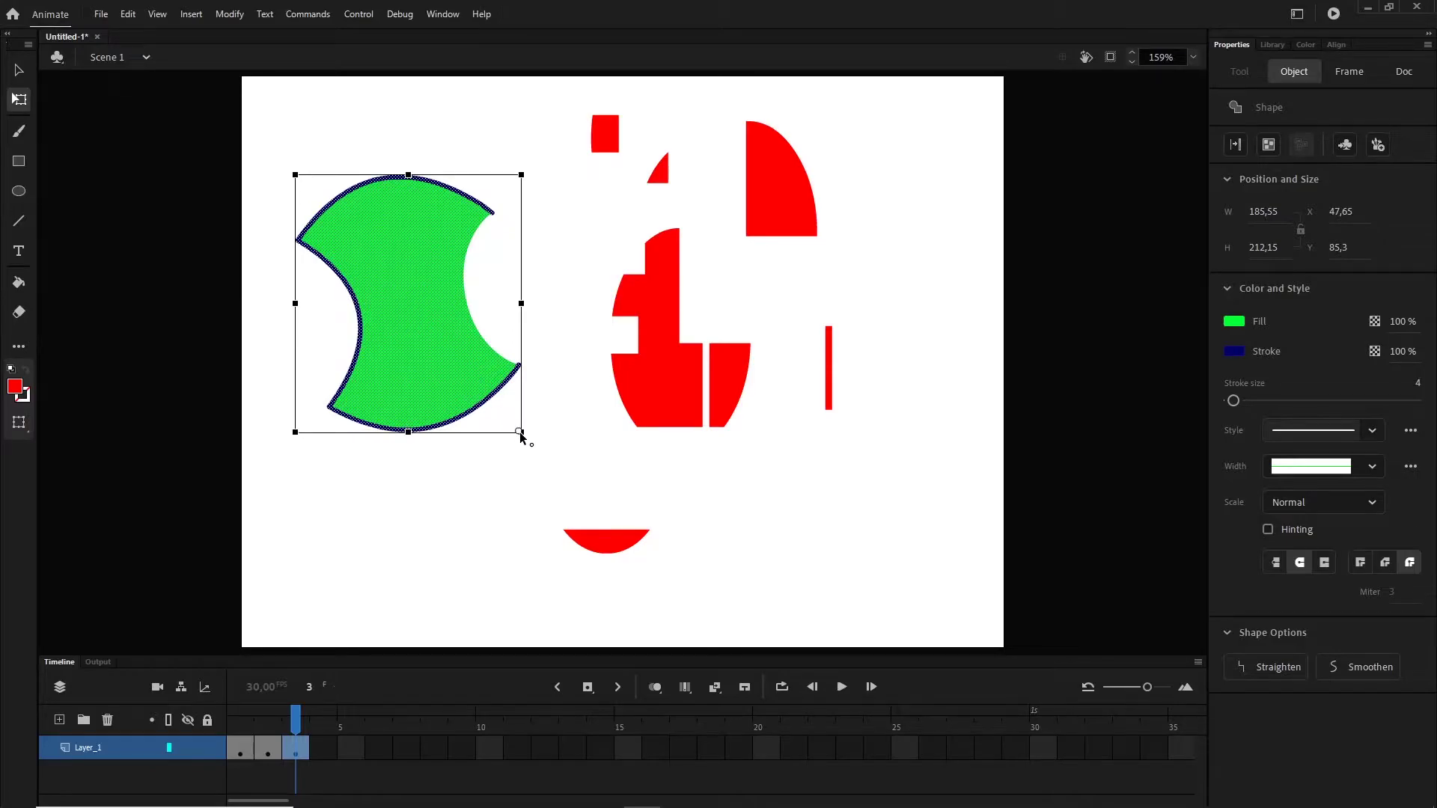
left_click_drag(527, 186, 274, 463)
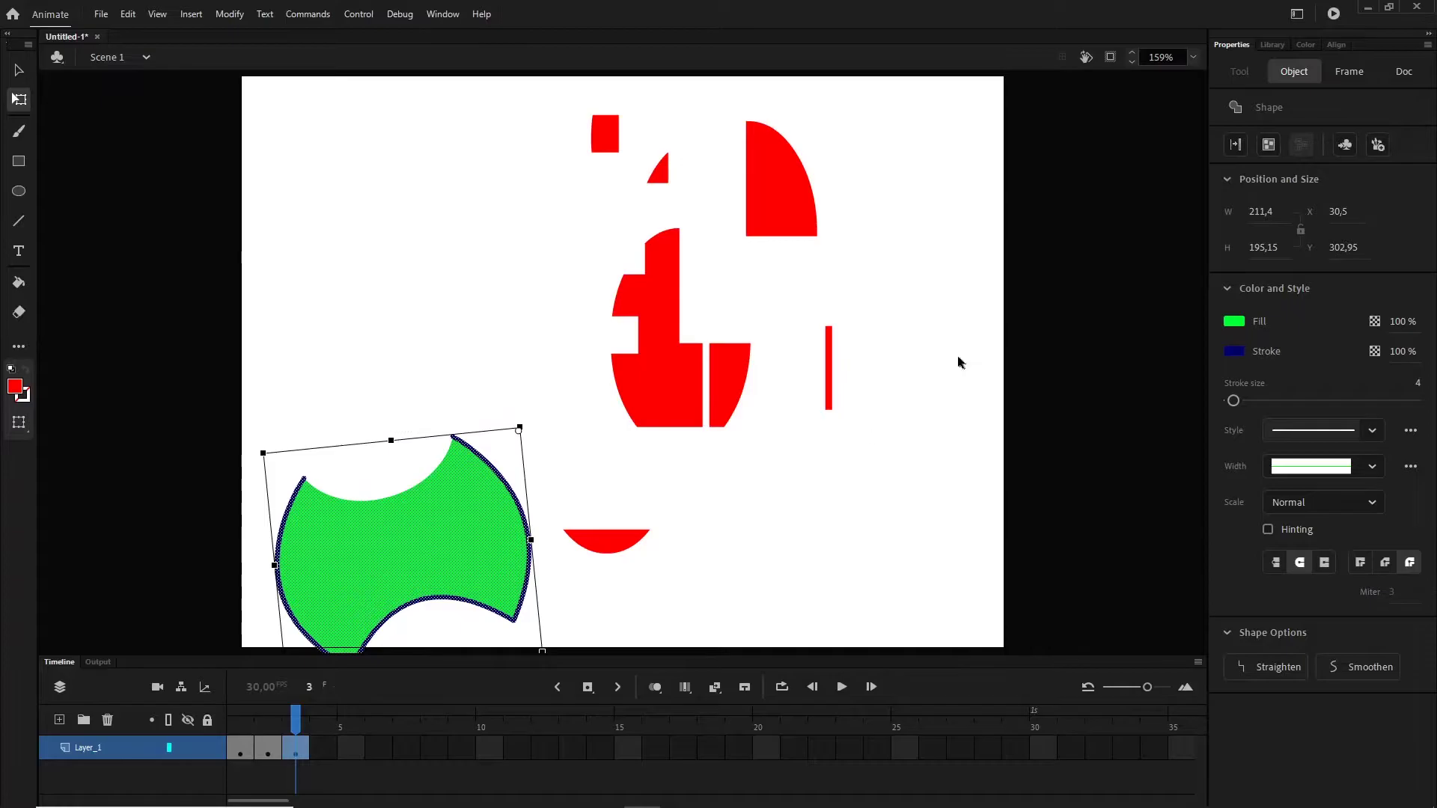
Delete all the red oval pieces from frame 3.
left_click(21, 70)
left_click_drag(497, 114, 964, 448)
key("Delete")
left_click_drag(757, 471, 565, 572)
key("Delete")
left_click_drag(563, 503, 578, 570)
key("Delete")
Go back to frame 2 and delete the red pieces and the green shape from it.
left_click_drag(297, 723, 268, 723)
left_click_drag(557, 90, 917, 573)
key("Delete")
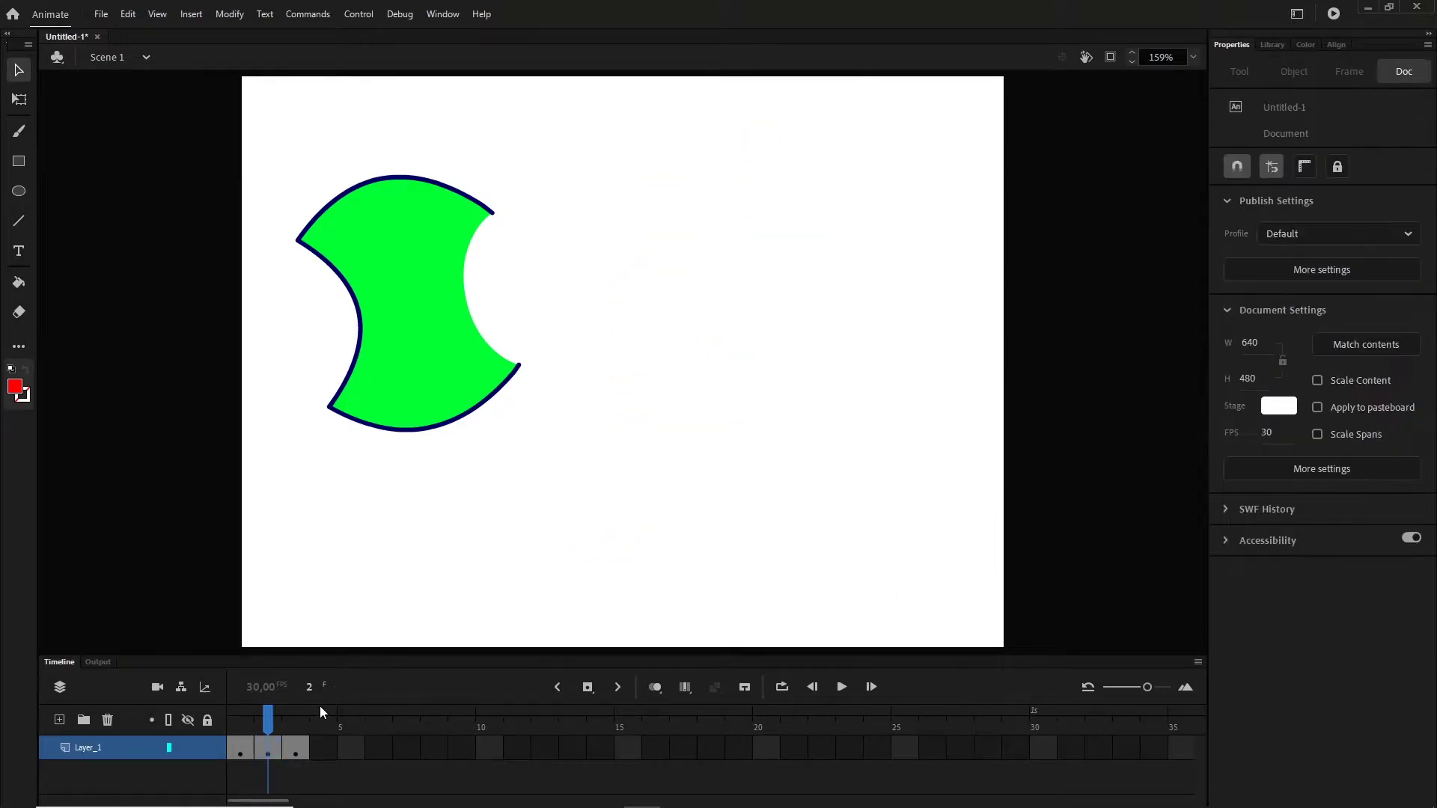
mouse_move(271, 725)
left_mouse_down()
mouse_move(240, 723)
mouse_move(309, 741)
mouse_move(236, 722)
mouse_move(280, 740)
left_mouse_up()
left_click_drag(273, 137, 627, 530)
key("Delete")
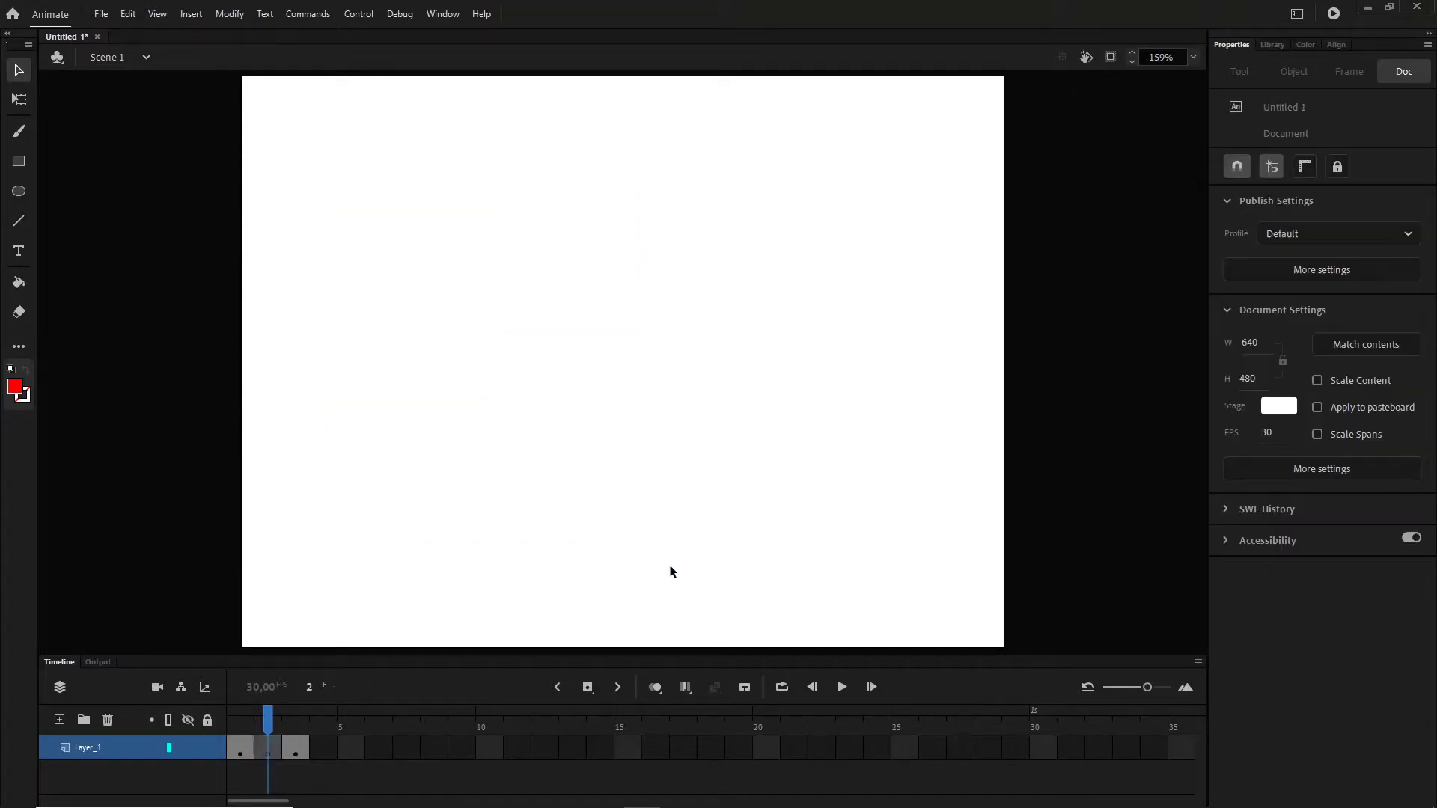
Turn on Object Drawing mode for the Rectangle tool and draw a tall red rectangle without a stroke on the stage's left half.
left_click(18, 161)
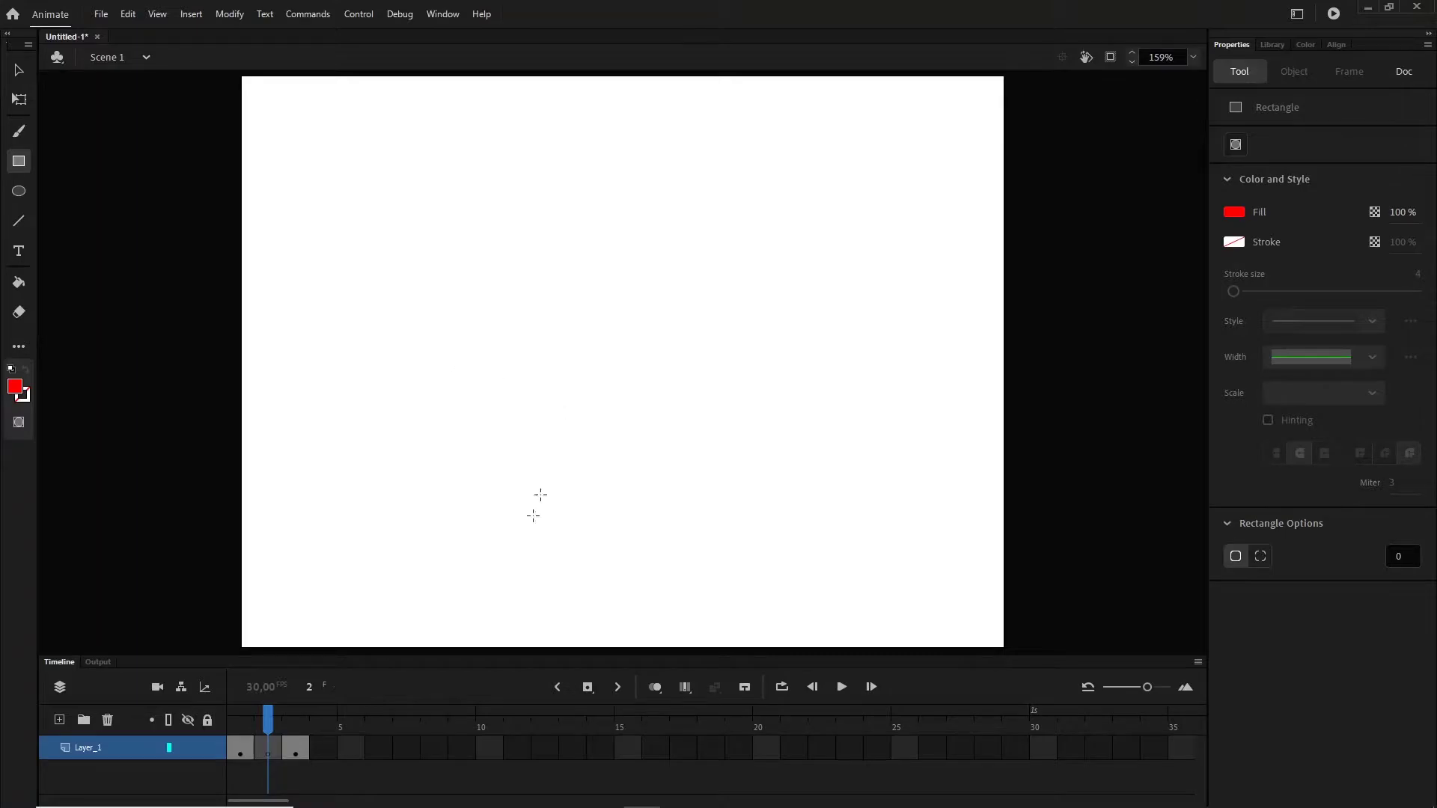
left_click(1236, 144)
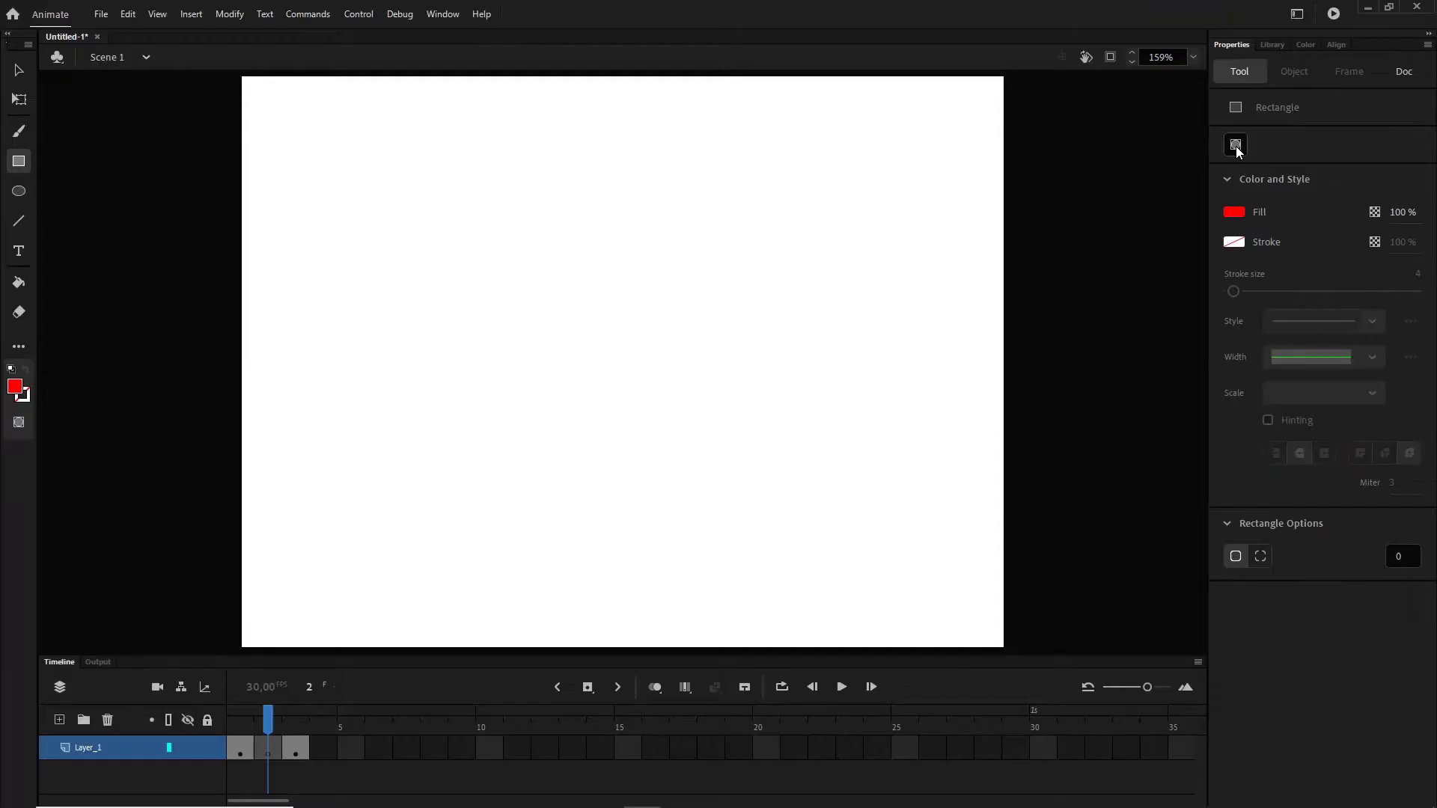
left_click(1236, 146)
left_click_drag(366, 215, 555, 483)
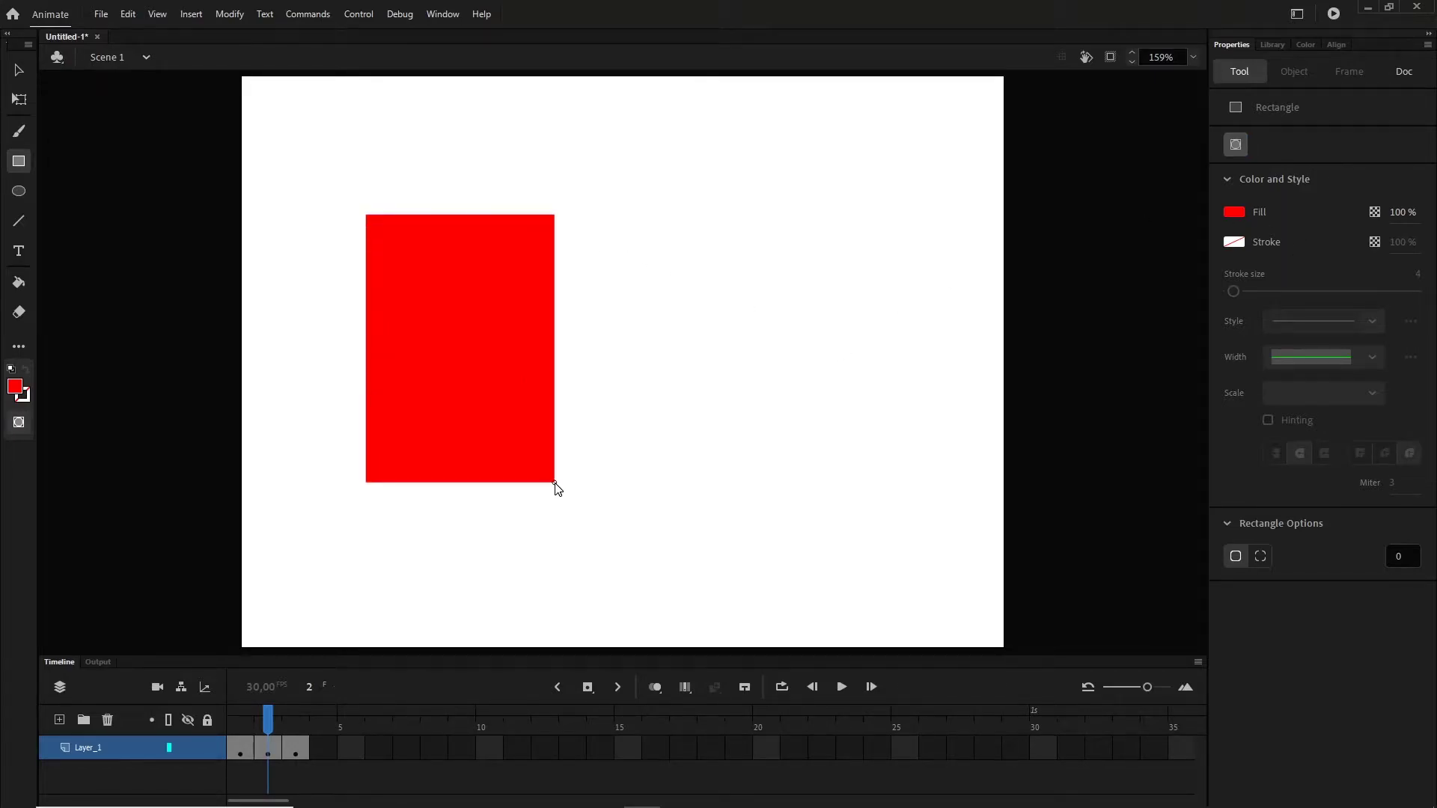
Set the fill to dark blue and draw a rectangle about 191 by 151 px overlapping the red rectangle's upper-right corner.
left_click(12, 390)
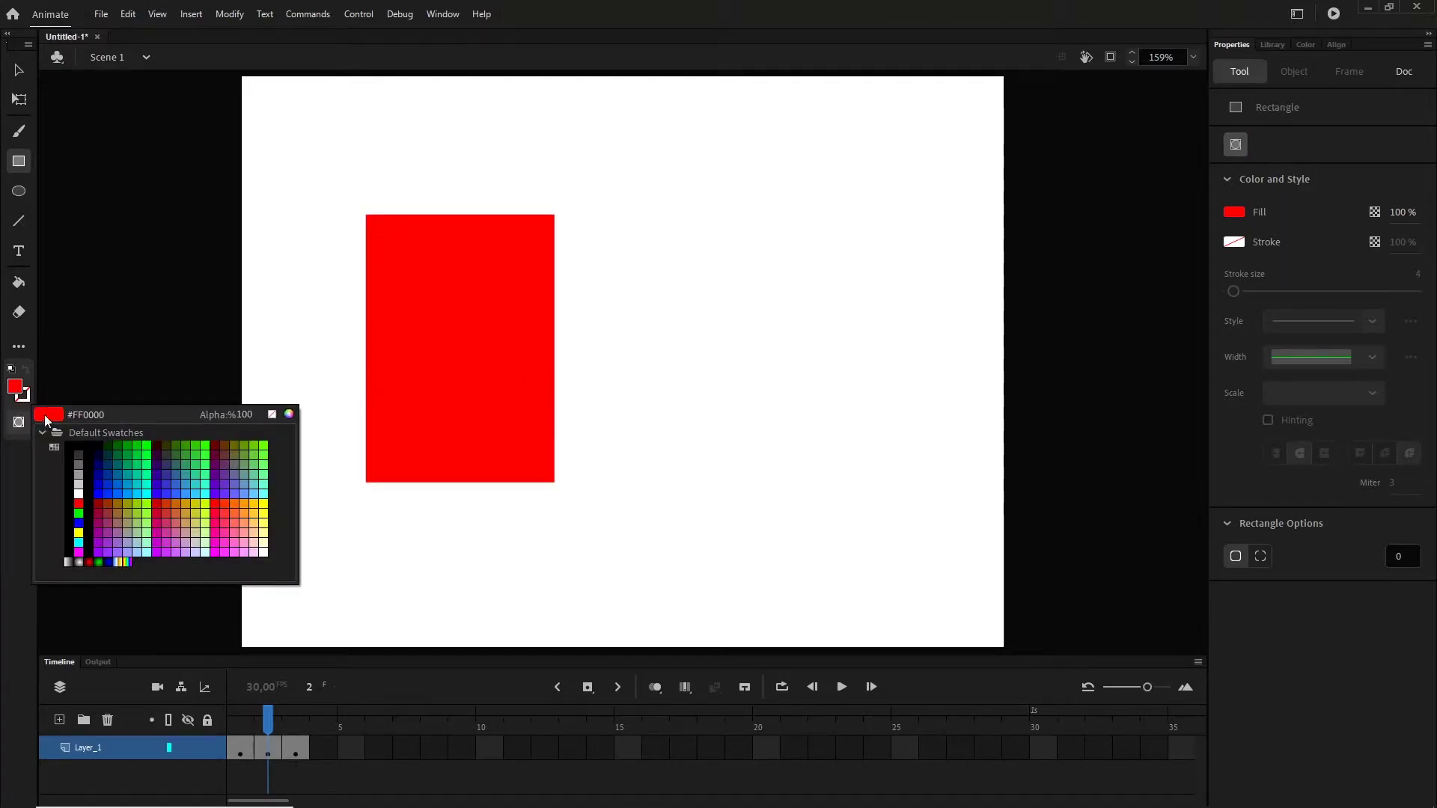
left_click(117, 468)
mouse_move(465, 173)
left_mouse_down()
mouse_move(573, 279)
mouse_move(692, 351)
left_mouse_up()
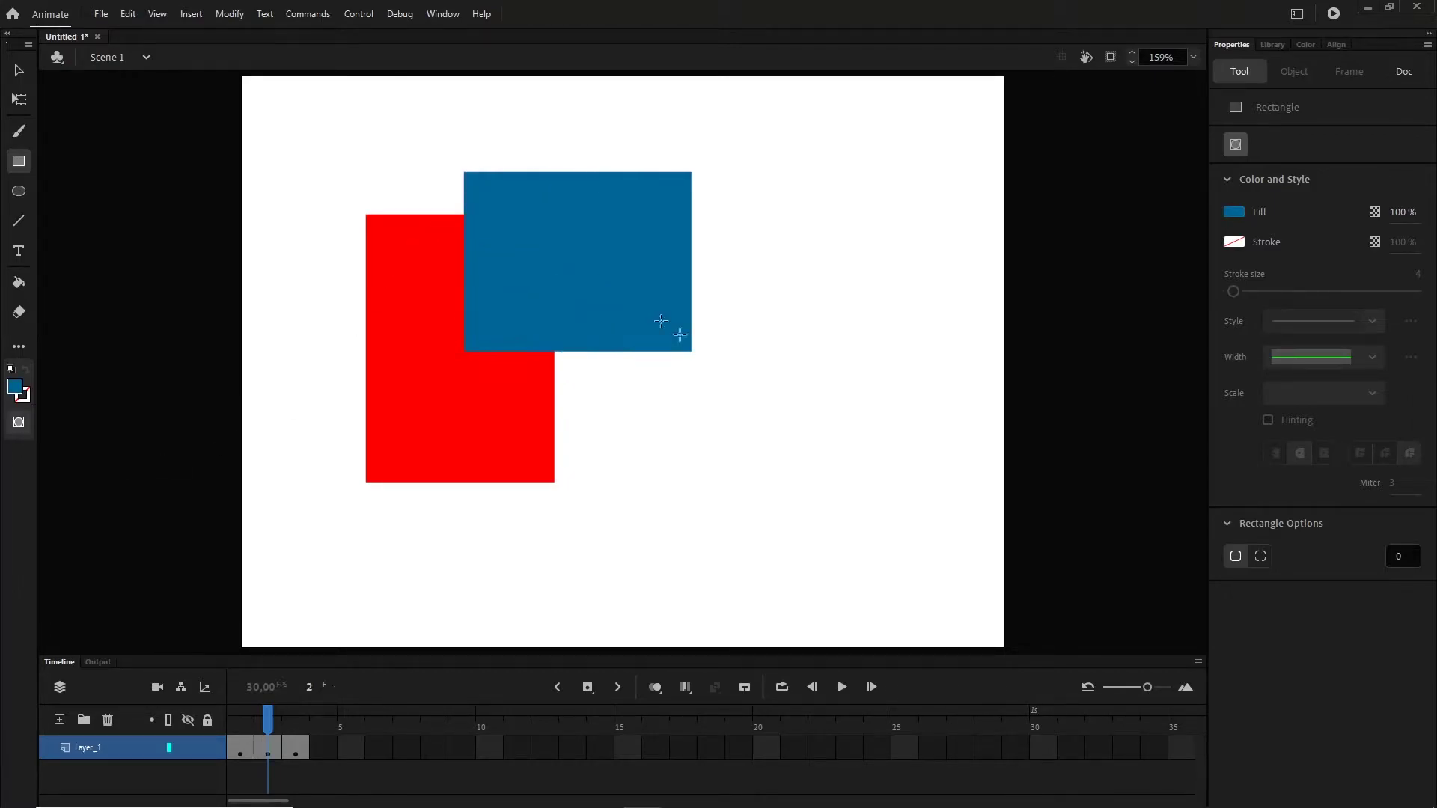
Move the blue rectangle clear of the red one, and delete both rectangles from the stage.
left_click(17, 71)
left_click_drag(547, 304, 780, 330)
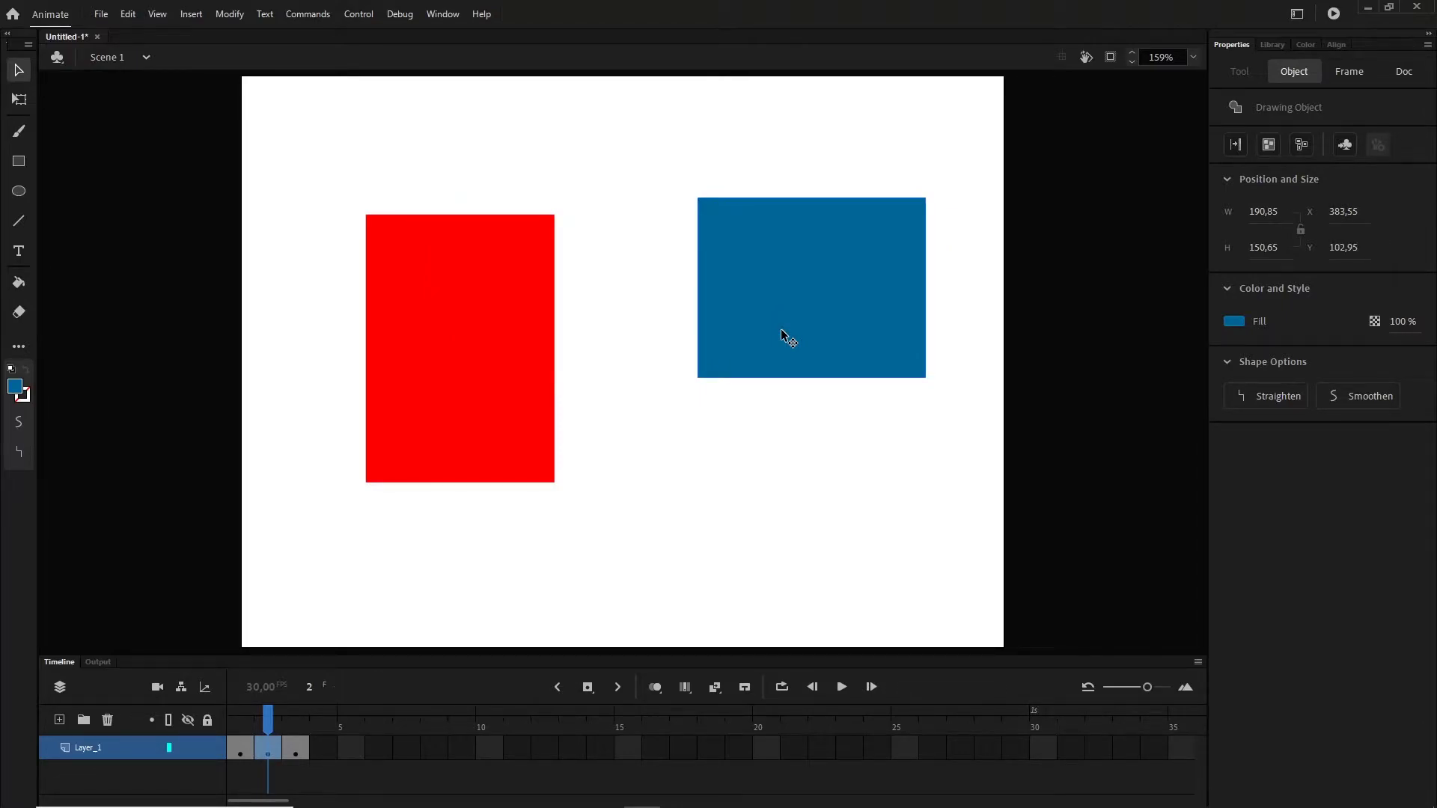
left_click_drag(780, 330, 714, 388)
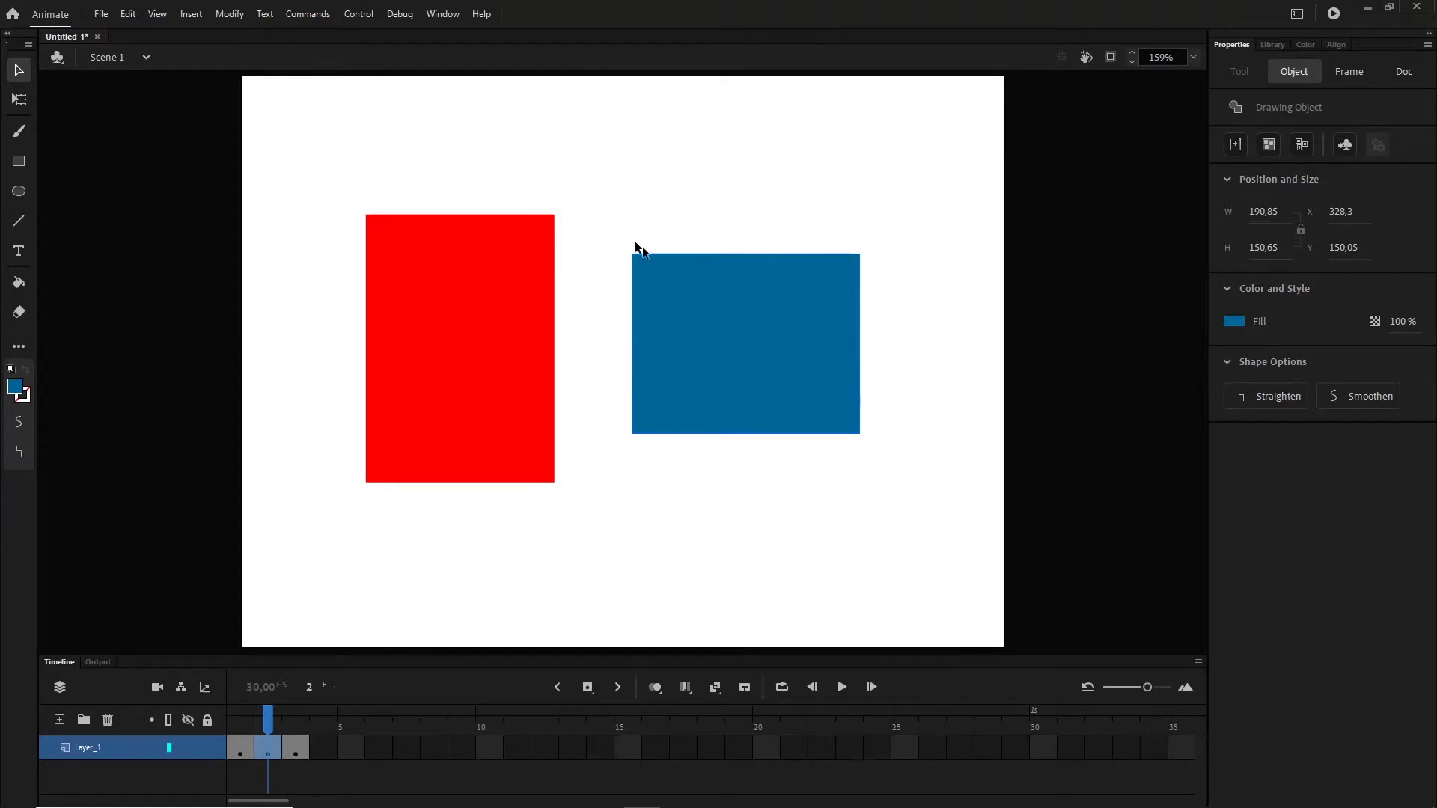
left_click_drag(355, 144, 972, 542)
key("Delete")
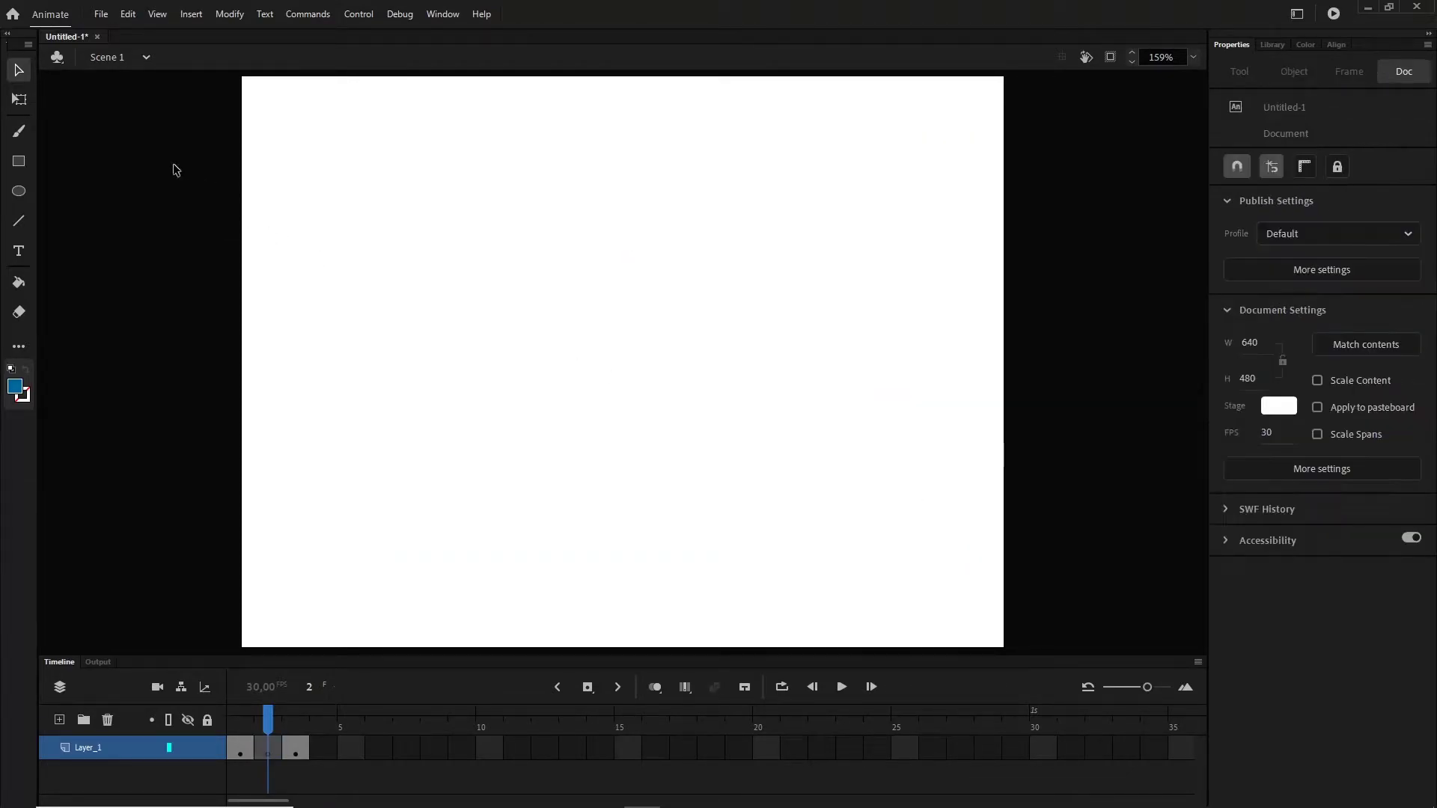
With Object Drawing mode on, draw a blue circle about 244 px across without a stroke near the stage's centre and select it.
left_click(19, 191)
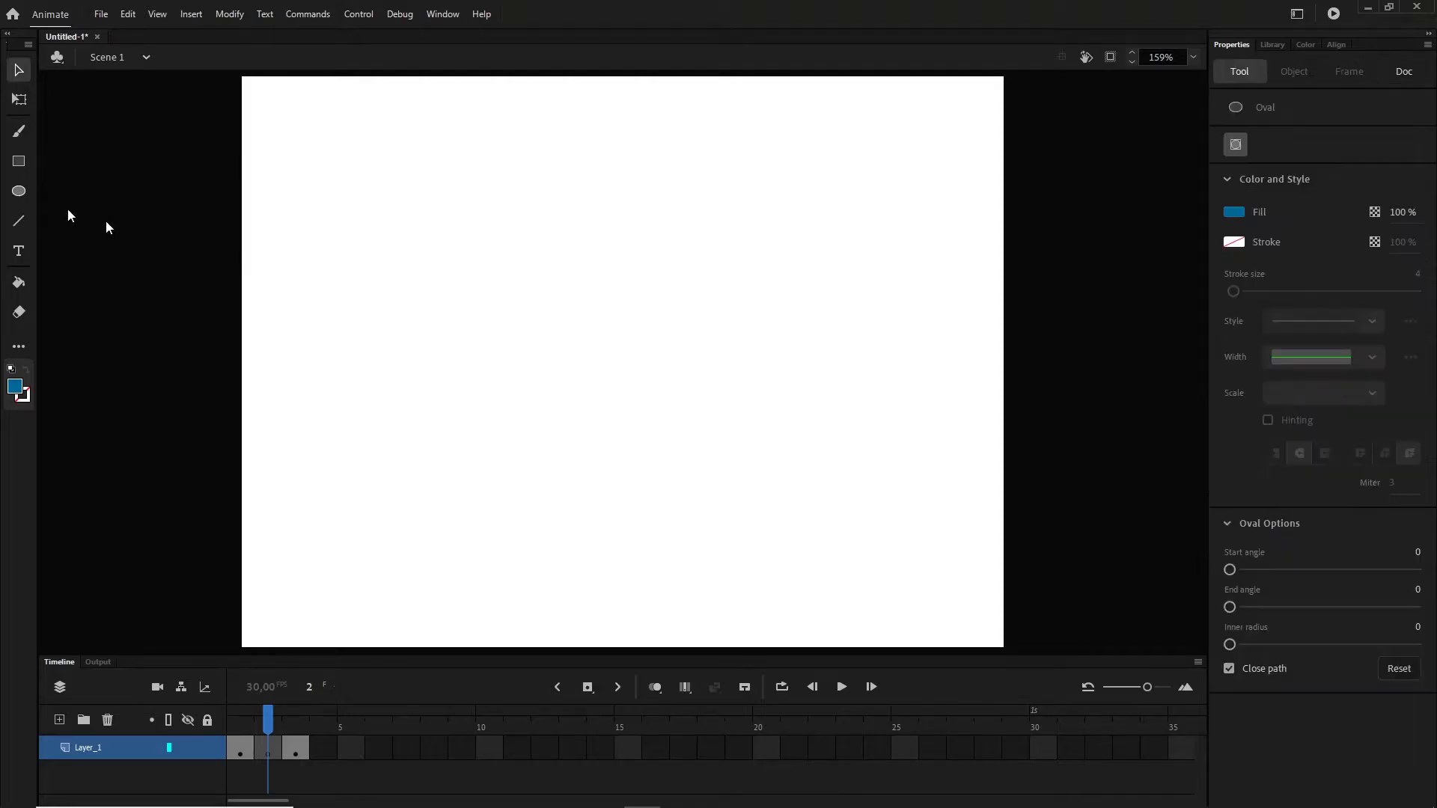
left_click(1236, 147)
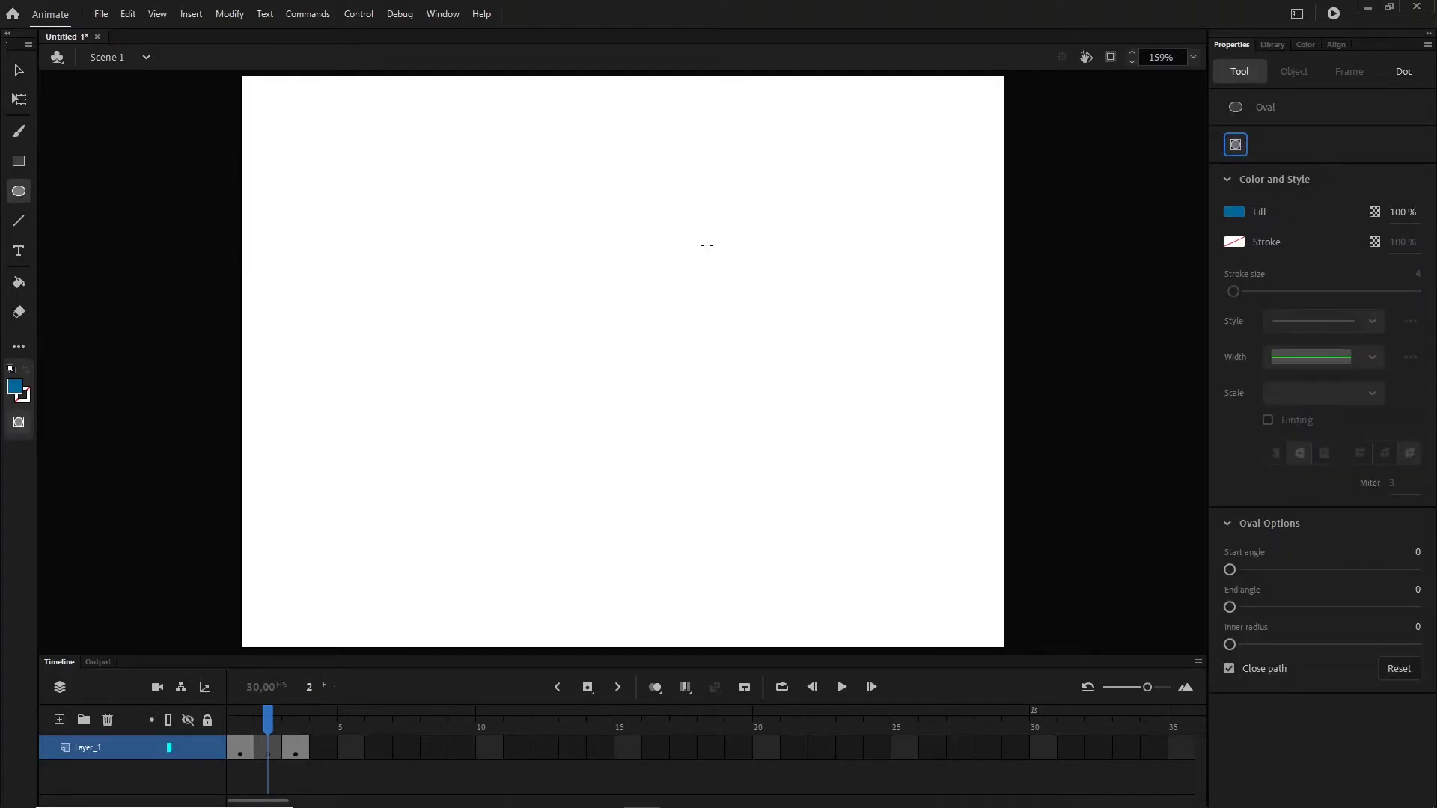
left_click_drag(445, 262, 735, 511)
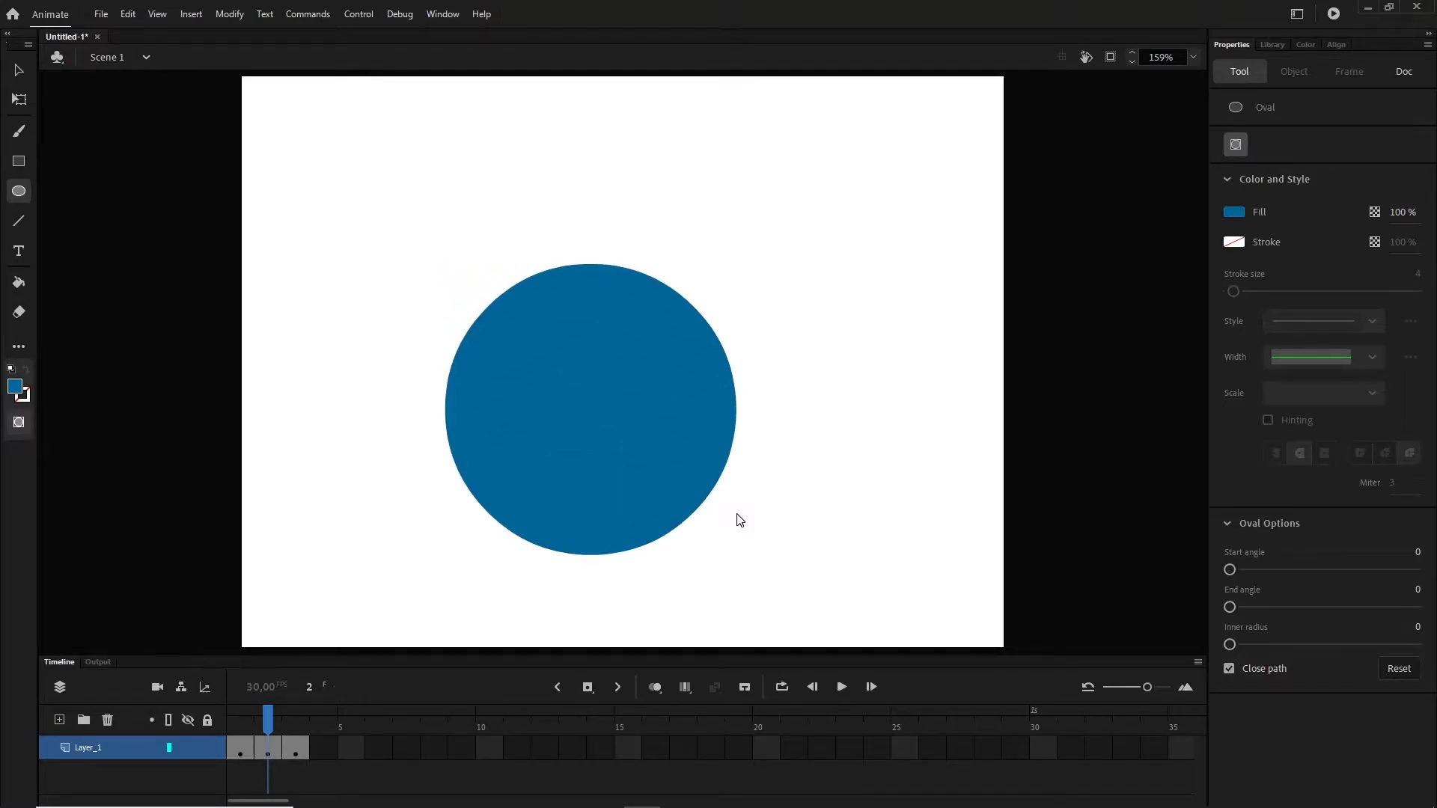
key("v")
left_click(661, 433)
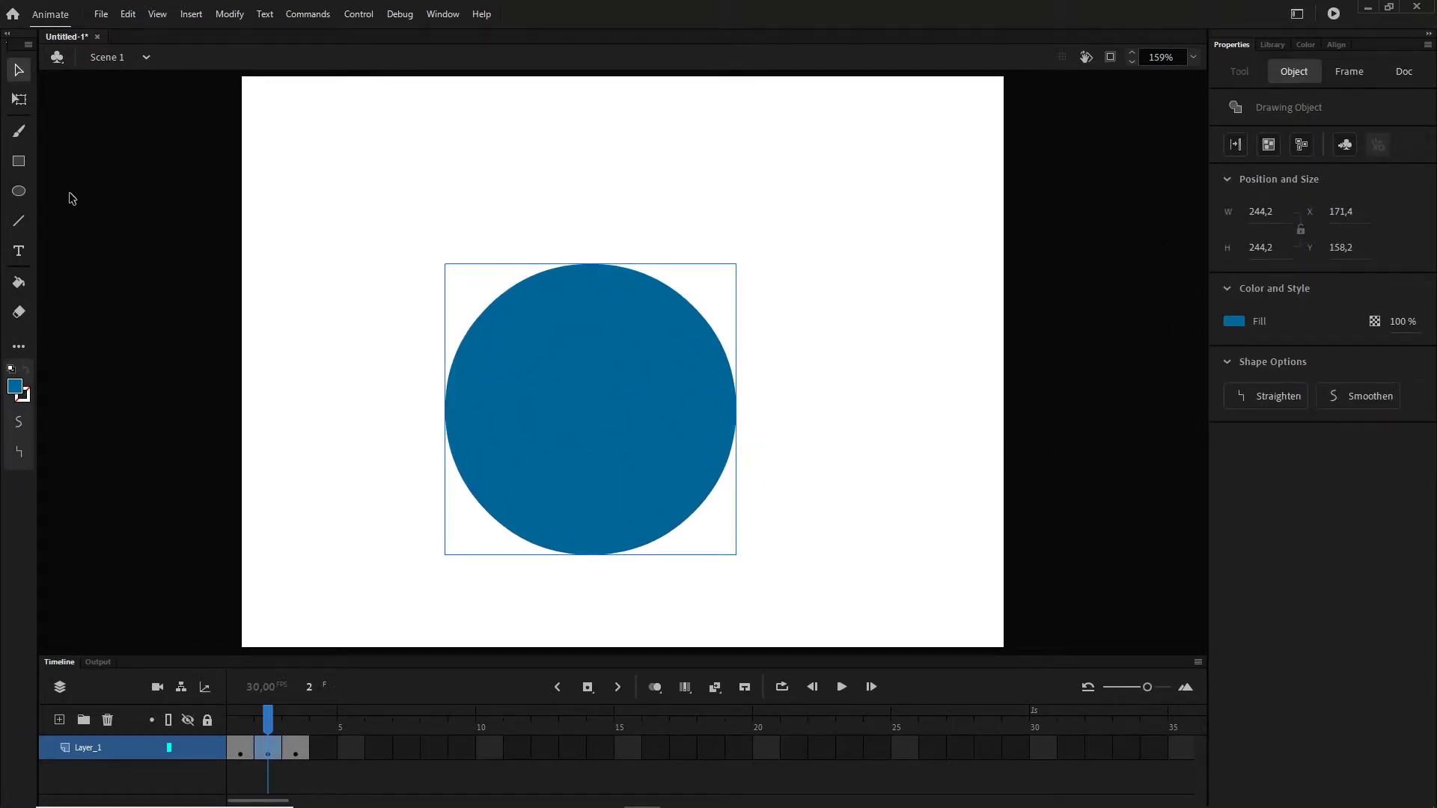
Draw a wide blue ellipse overlapping the circle's upper-right side, and delete both shapes from the stage.
left_click(19, 191)
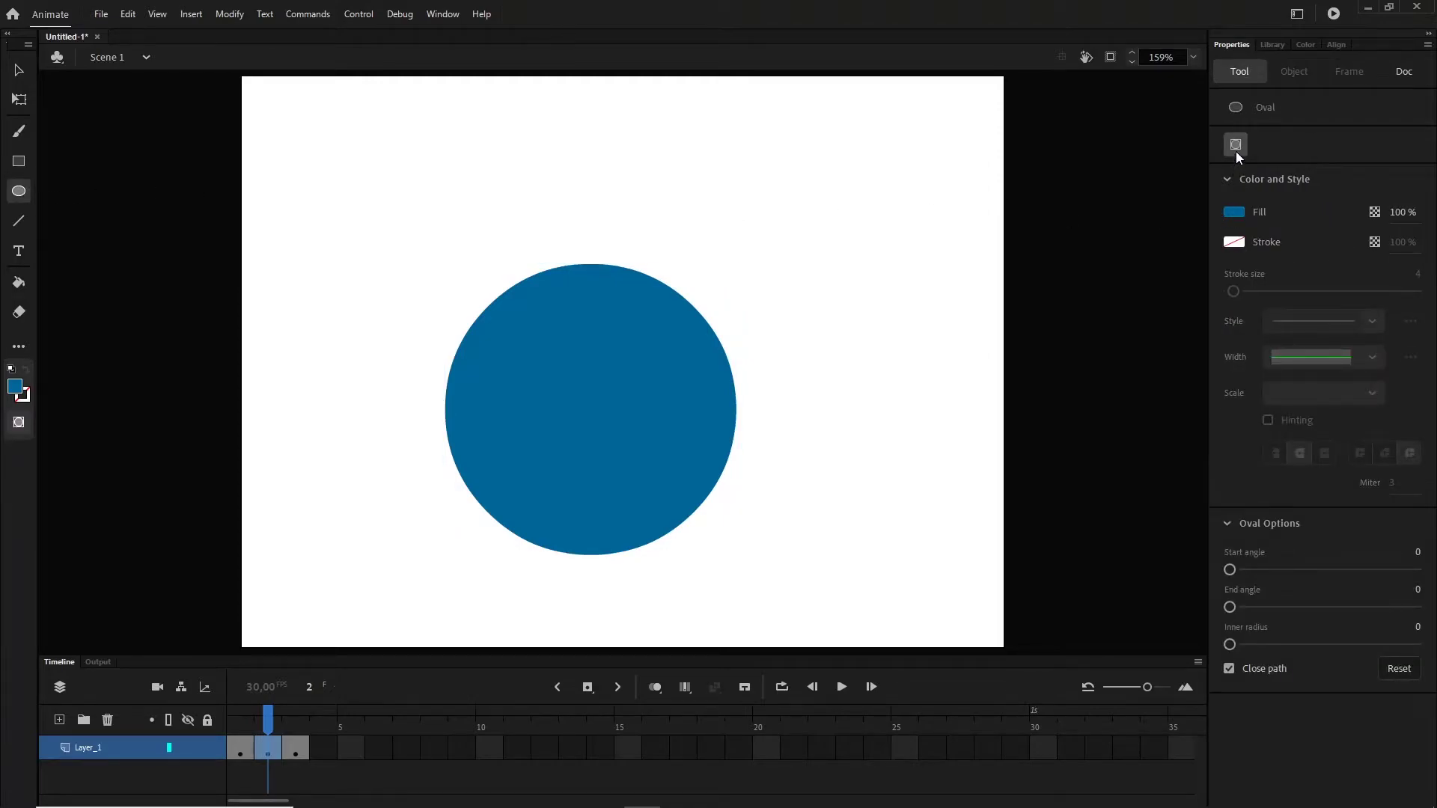
left_click_drag(649, 265, 1000, 429)
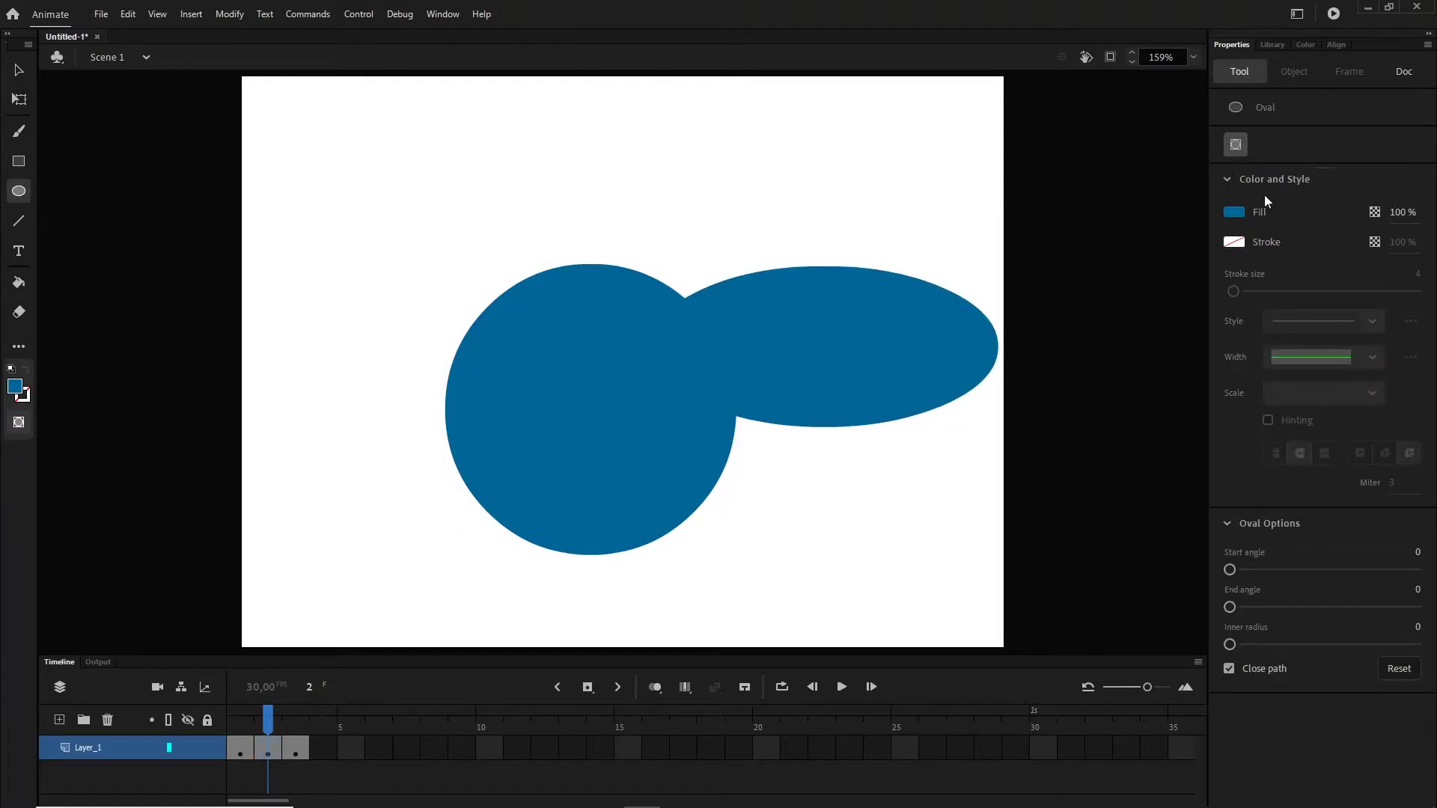
key("v")
left_click_drag(314, 137, 1070, 666)
key("Delete")
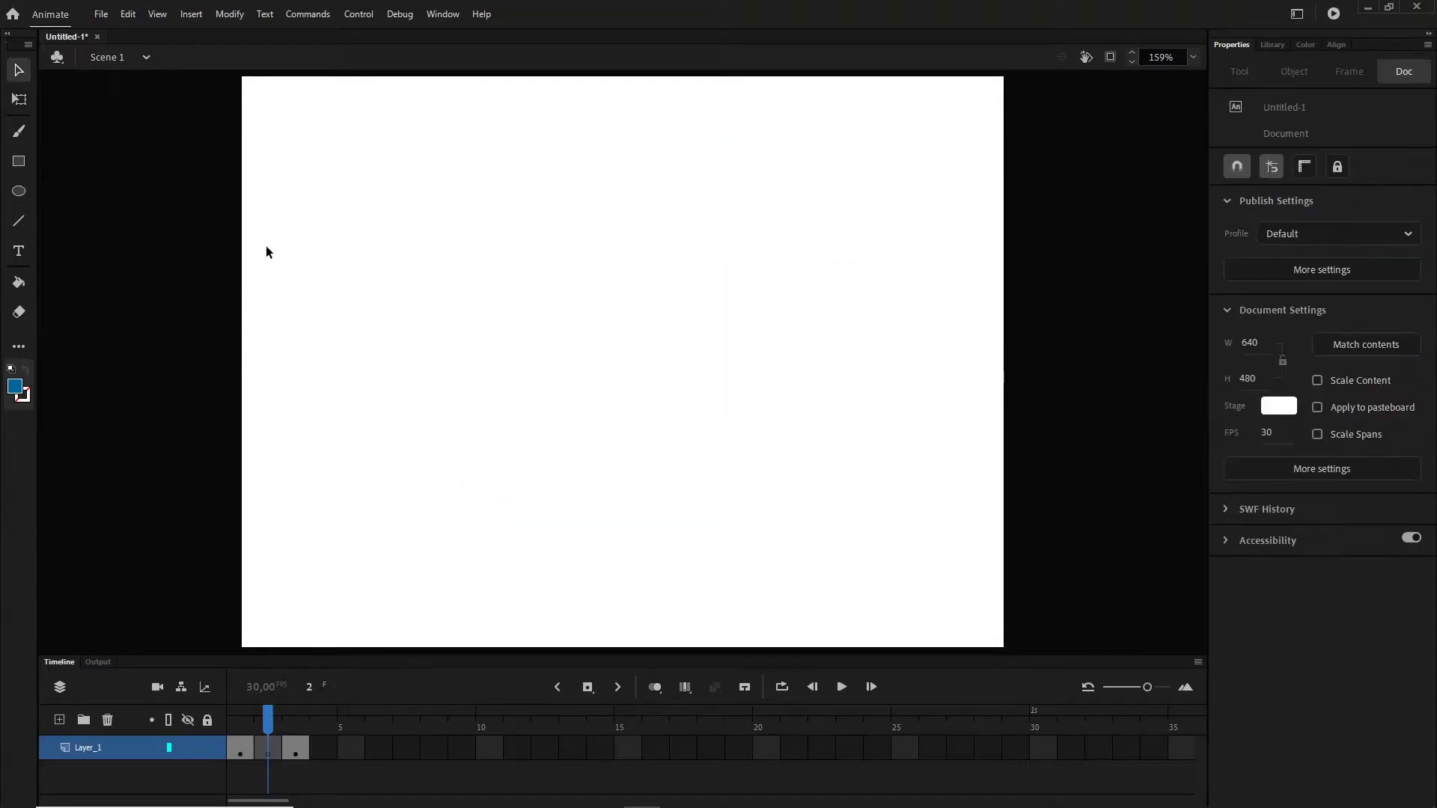
Draw a large blue circle without a stroke near the stage's centre with Object Drawing mode off.
left_click(18, 191)
mouse_move(492, 244)
left_mouse_down()
mouse_move(788, 439)
mouse_move(828, 491)
left_mouse_up()
key("v")
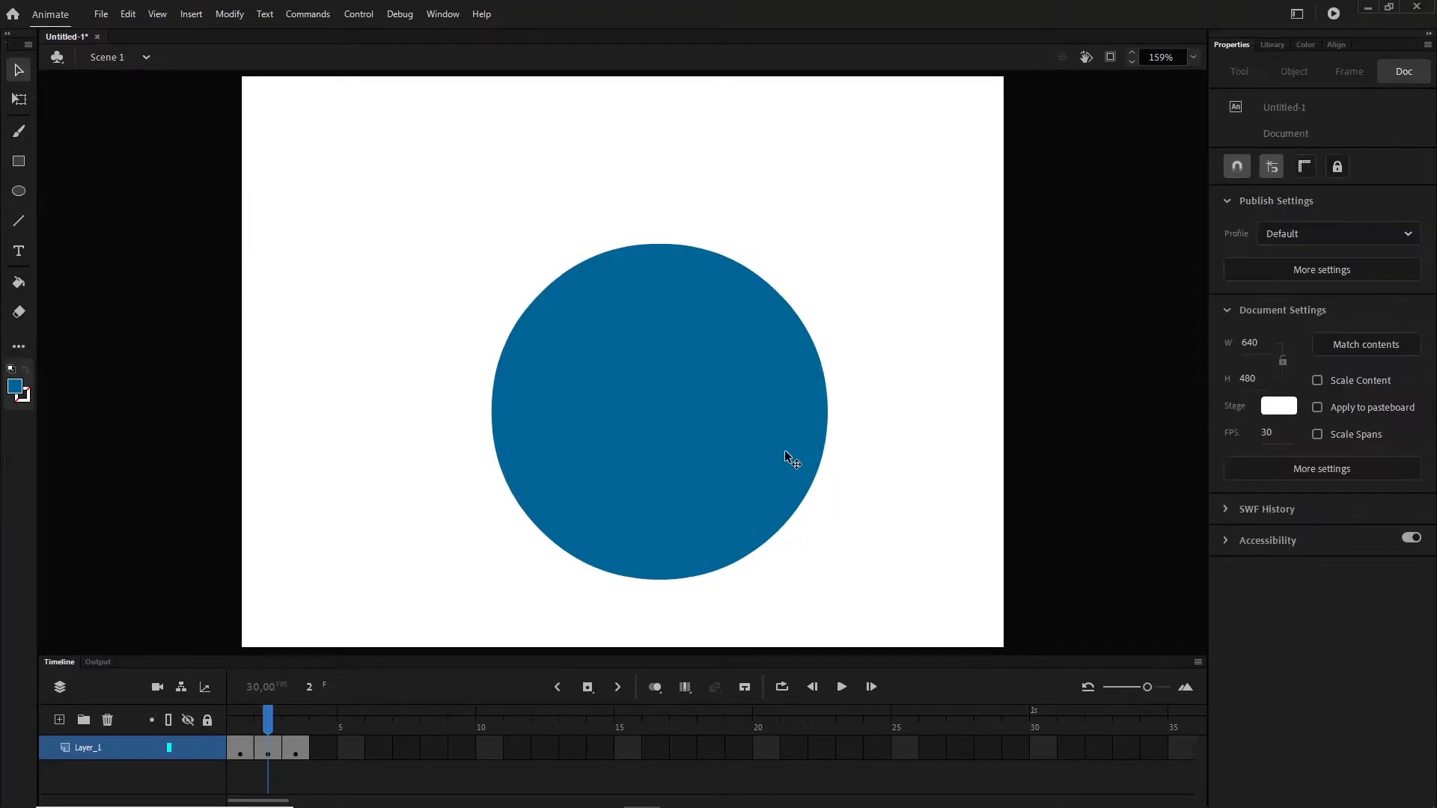
left_click(815, 479)
left_click(901, 524)
Draw a dark blue diagonal line with stroke size 4 across the circle and select each half of the fill in turn.
left_click(18, 220)
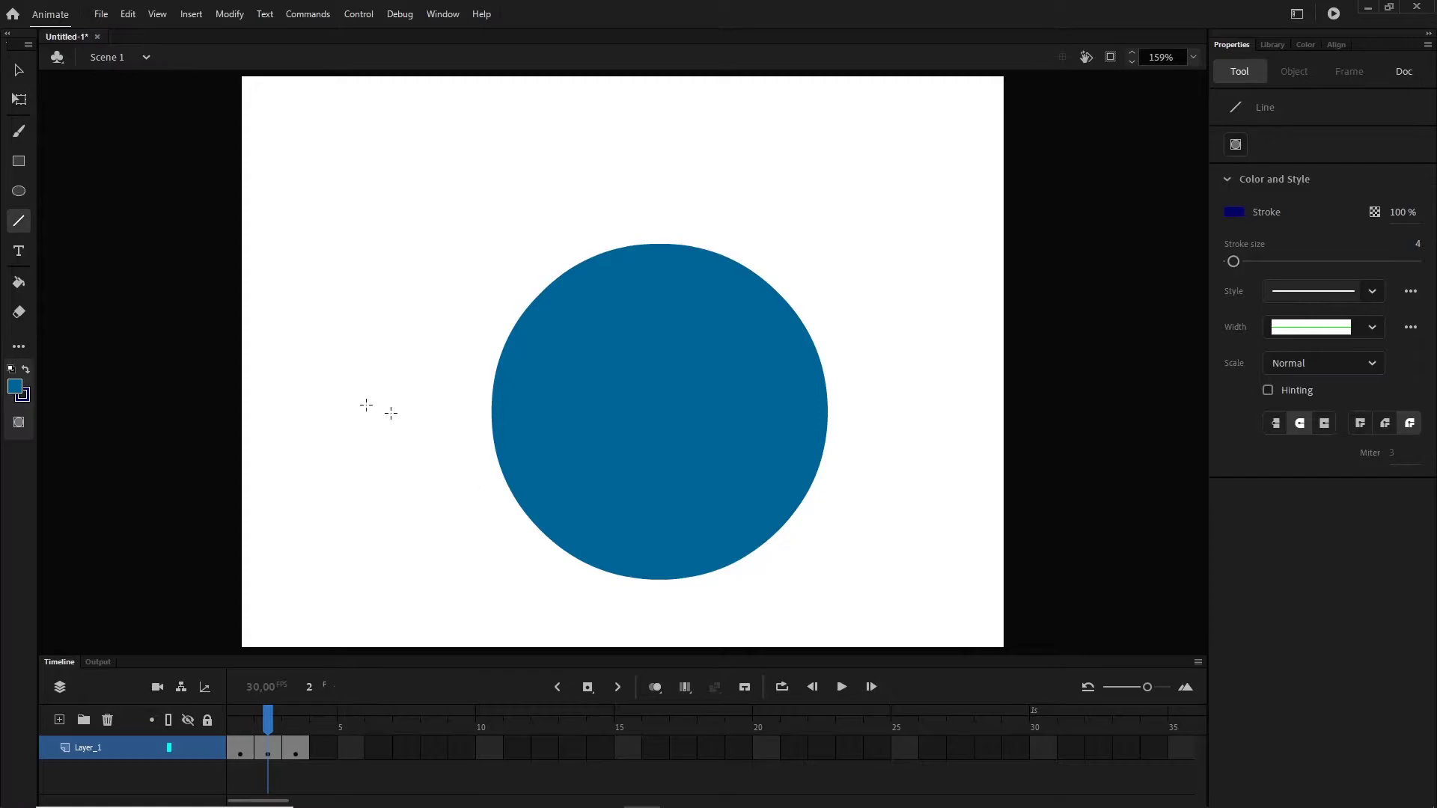
left_click_drag(473, 571, 864, 160)
left_click(18, 70)
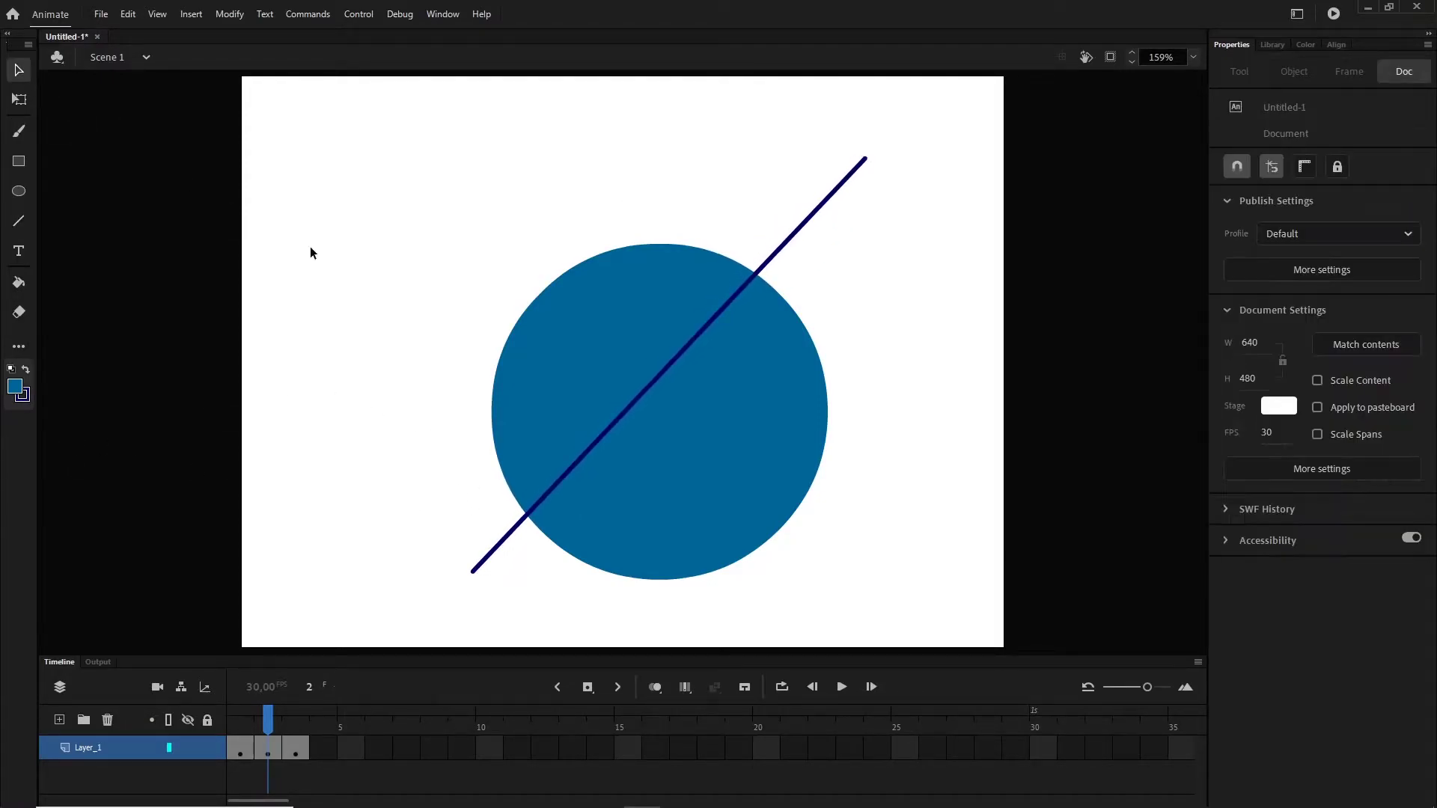
left_click(562, 306)
left_click(723, 463)
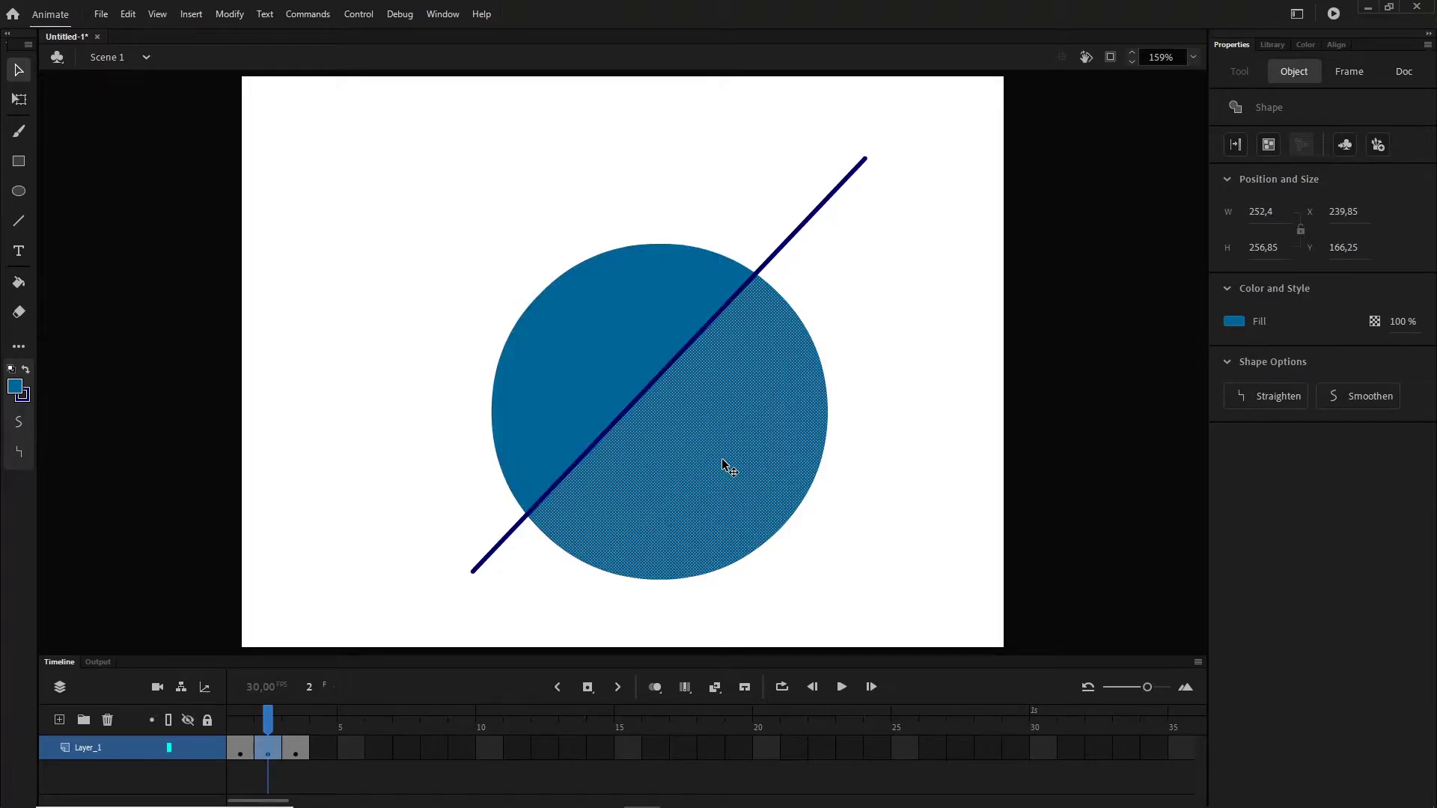
left_click(455, 335)
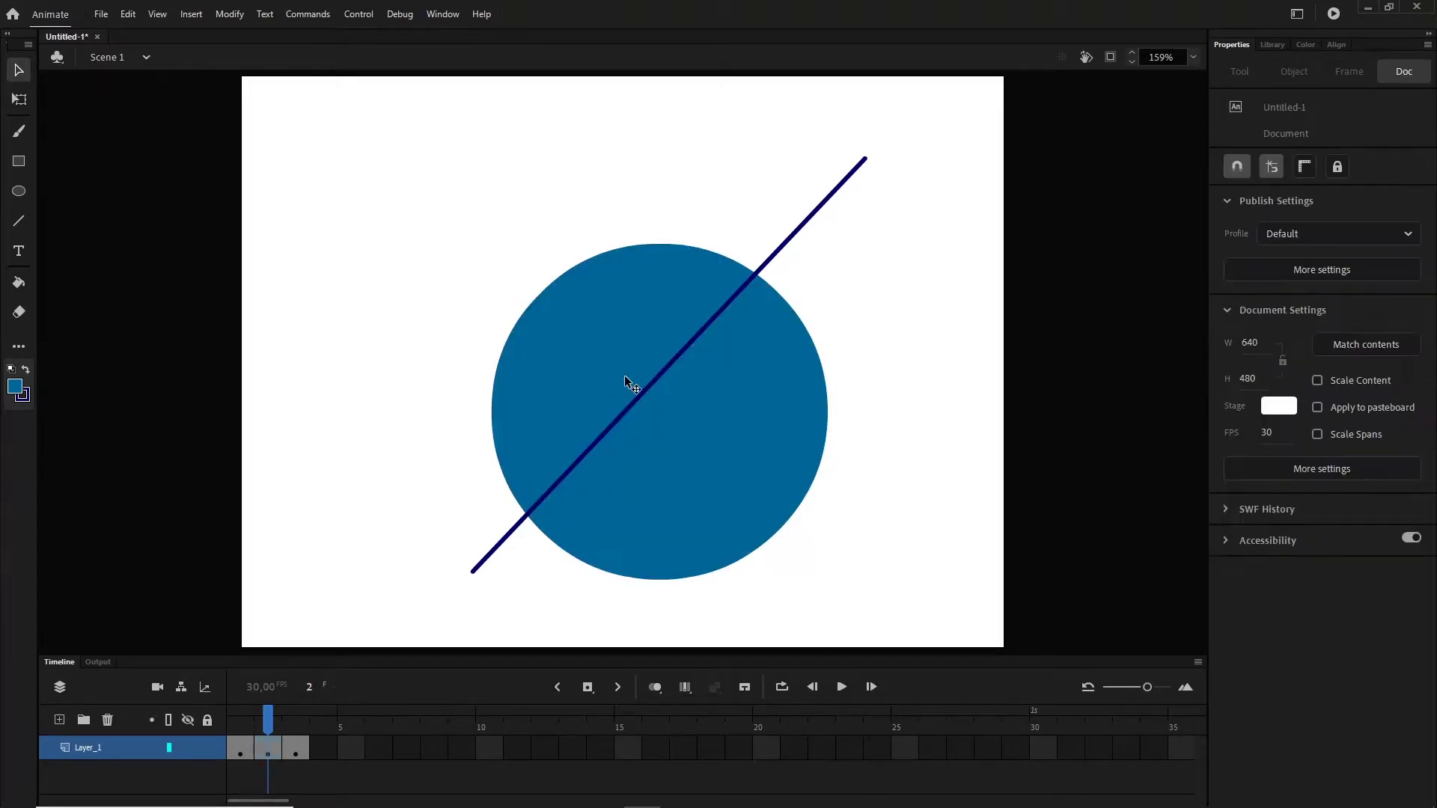
Bend the line segment inside the circle into a curve toward the circle's lower right, and select part of the line outside the circle.
left_click_drag(640, 394, 744, 485)
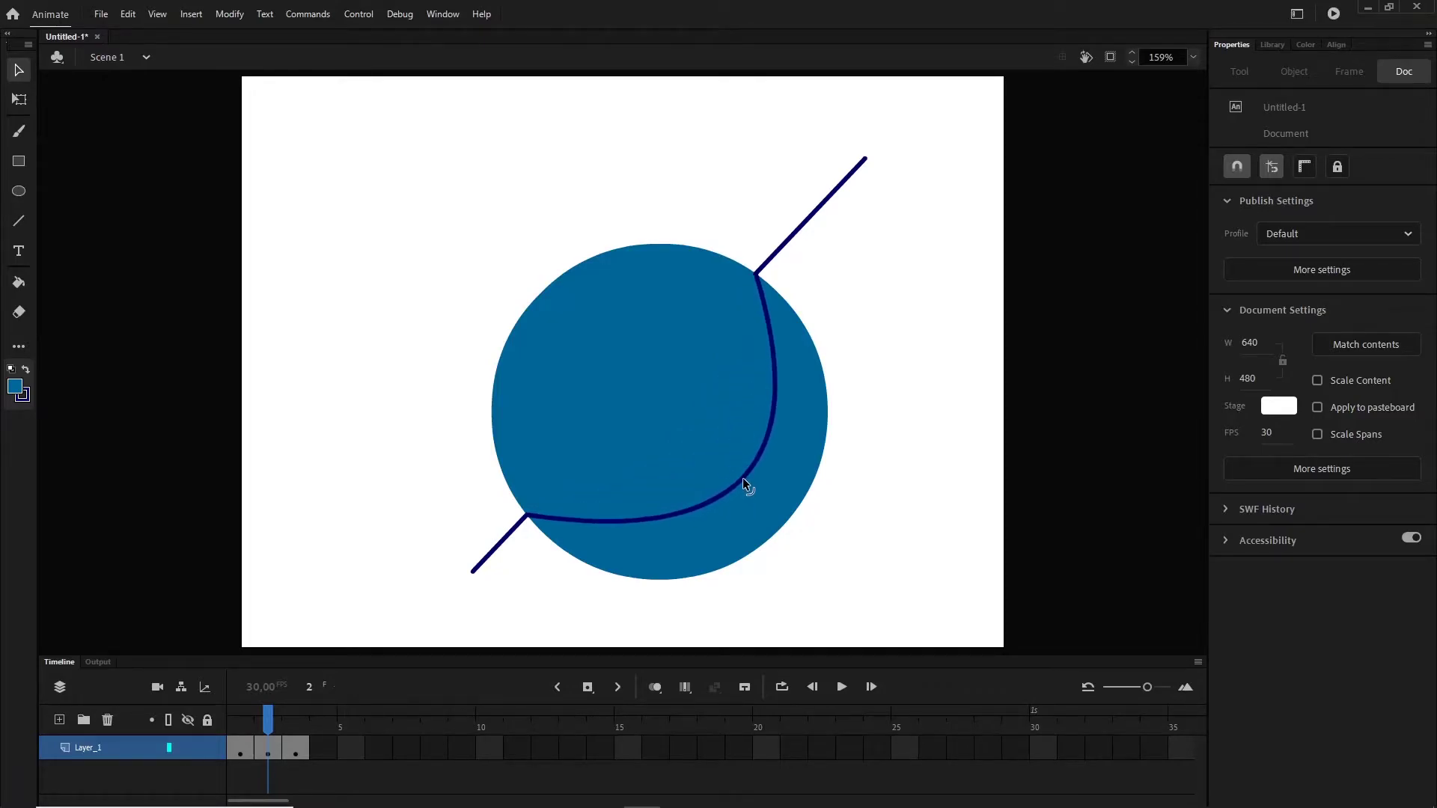
left_click_drag(737, 160, 864, 231)
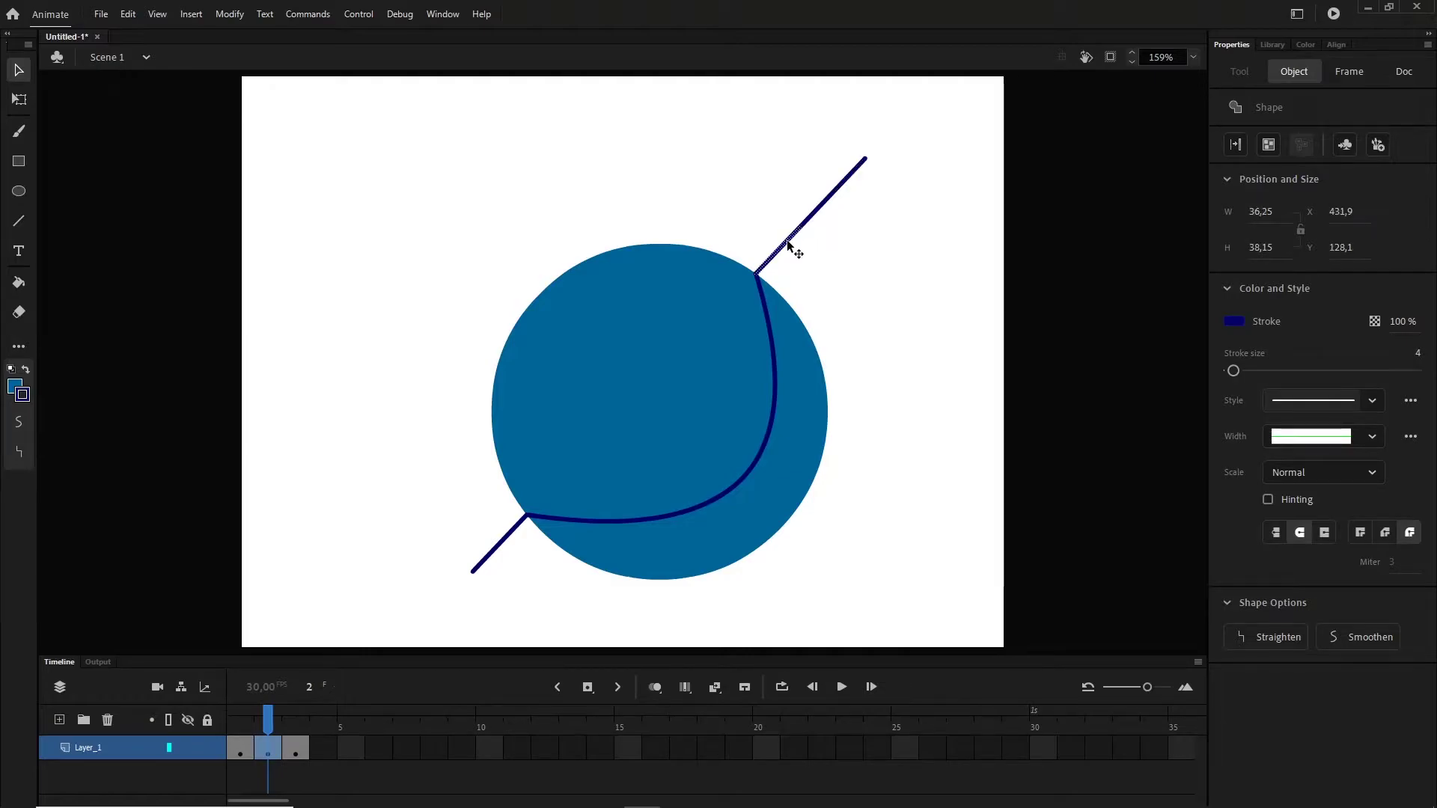
double_click(787, 241)
left_click(797, 238)
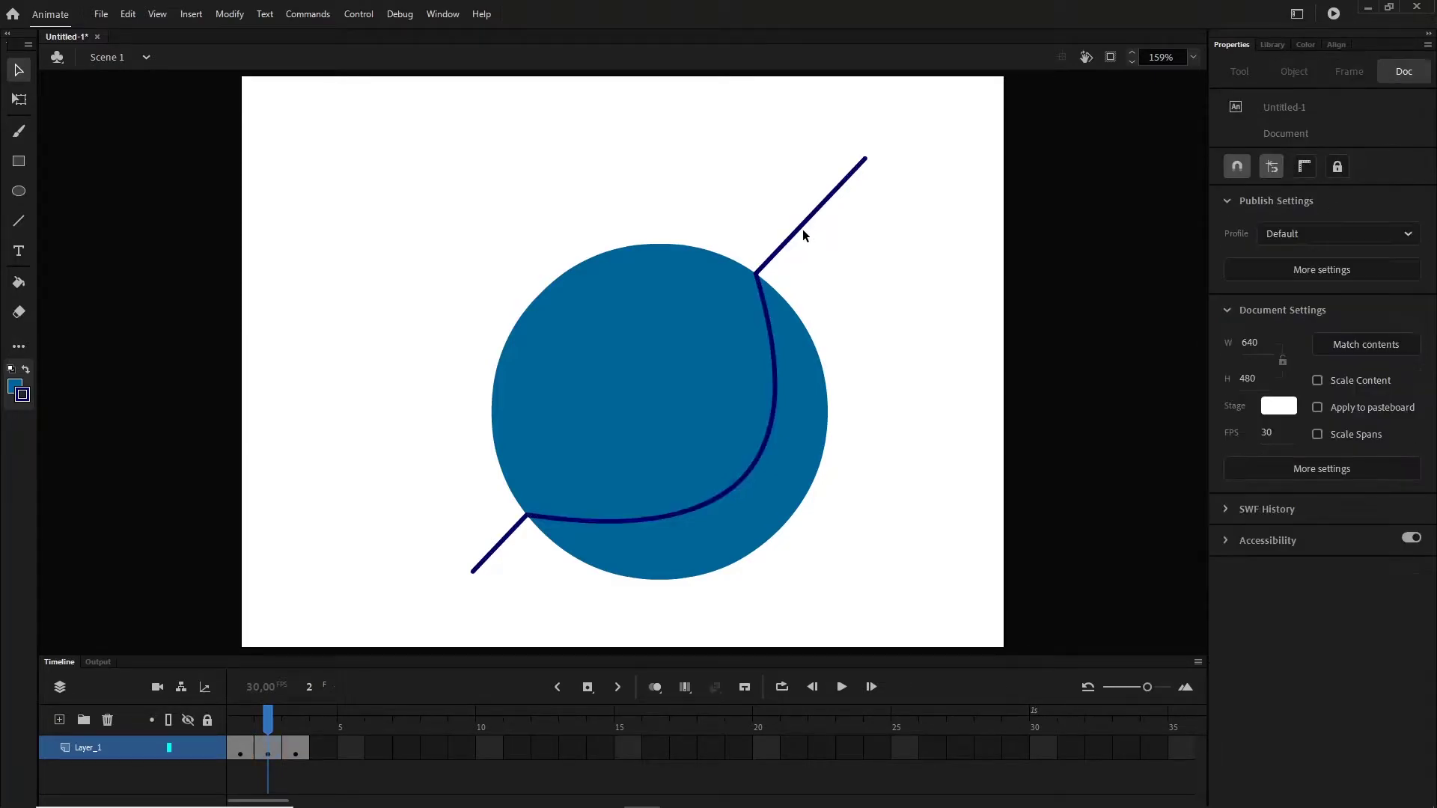
Select all connected segments of the line, delete them, and undo the deletion.
double_click(798, 226)
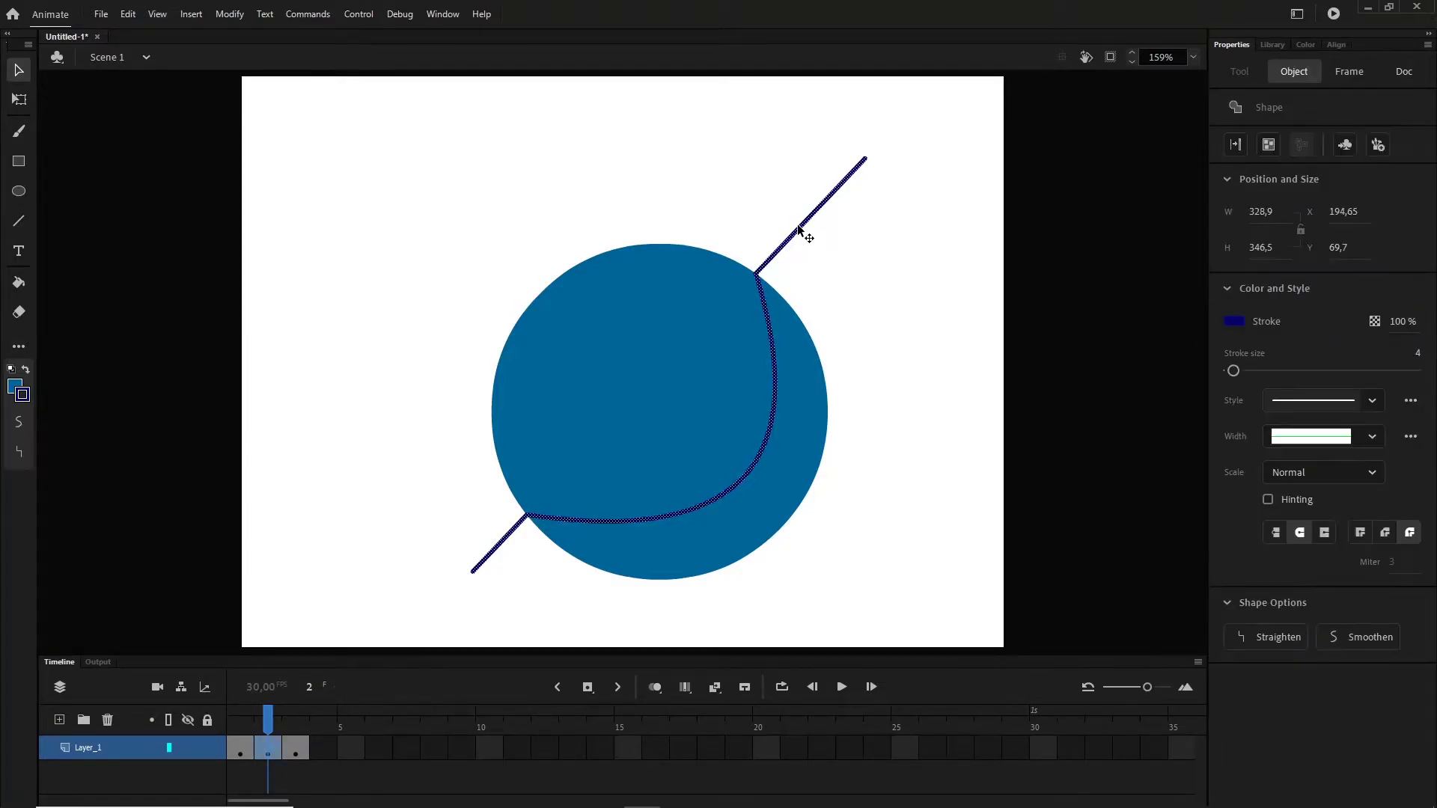
key("Delete")
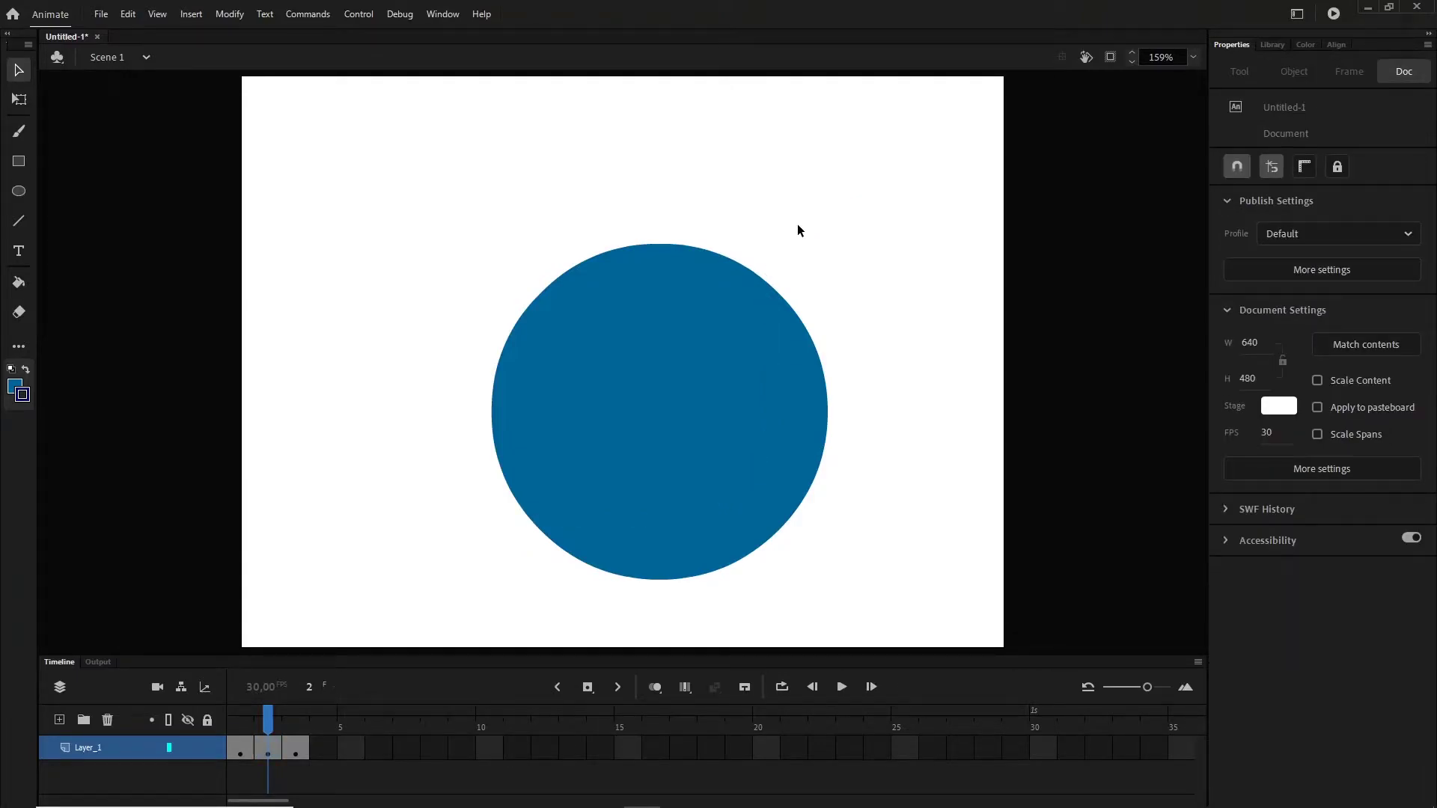
key("ctrl+z")
left_click(870, 429)
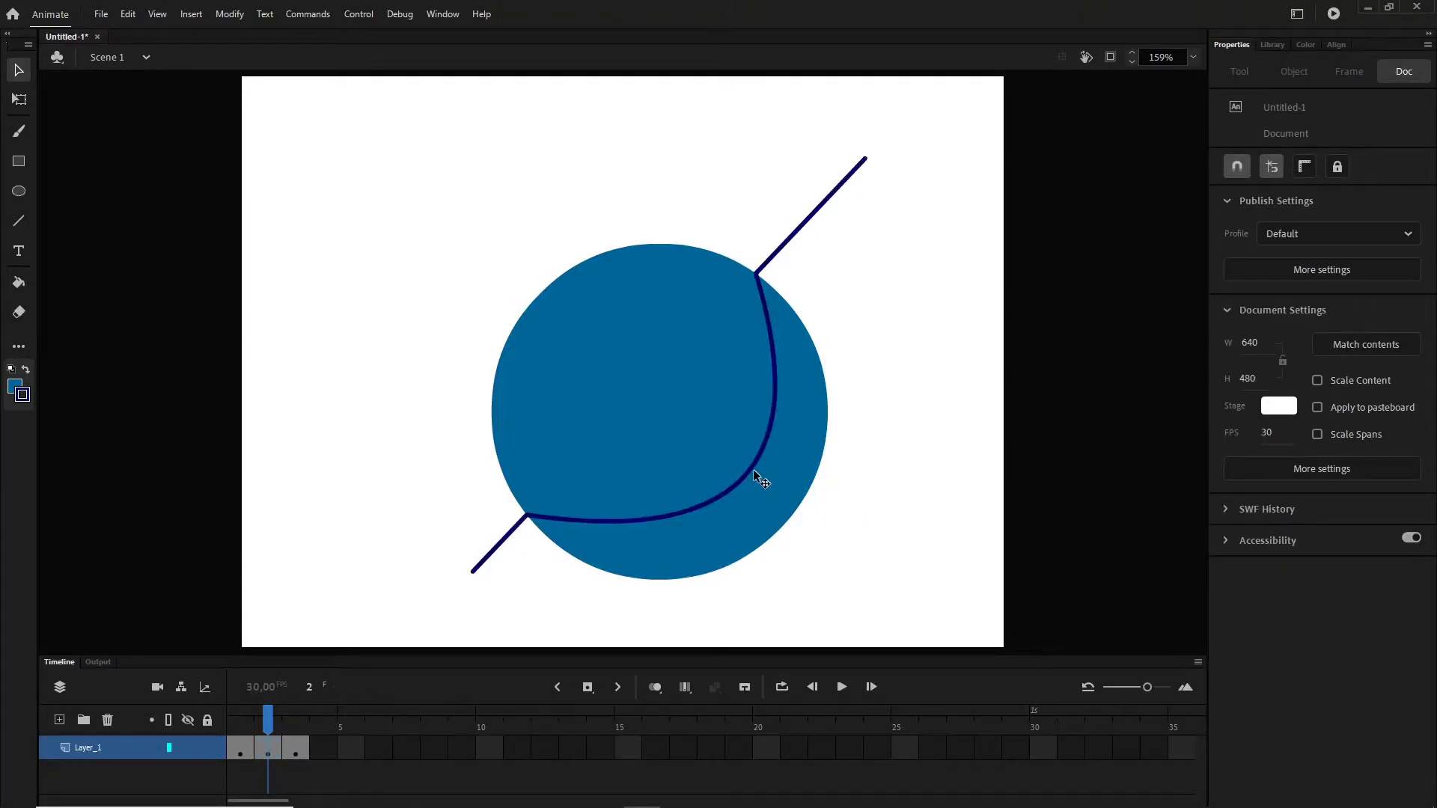
Delete the lower-right slice of the circle's fill beyond the curved line.
left_click(750, 473)
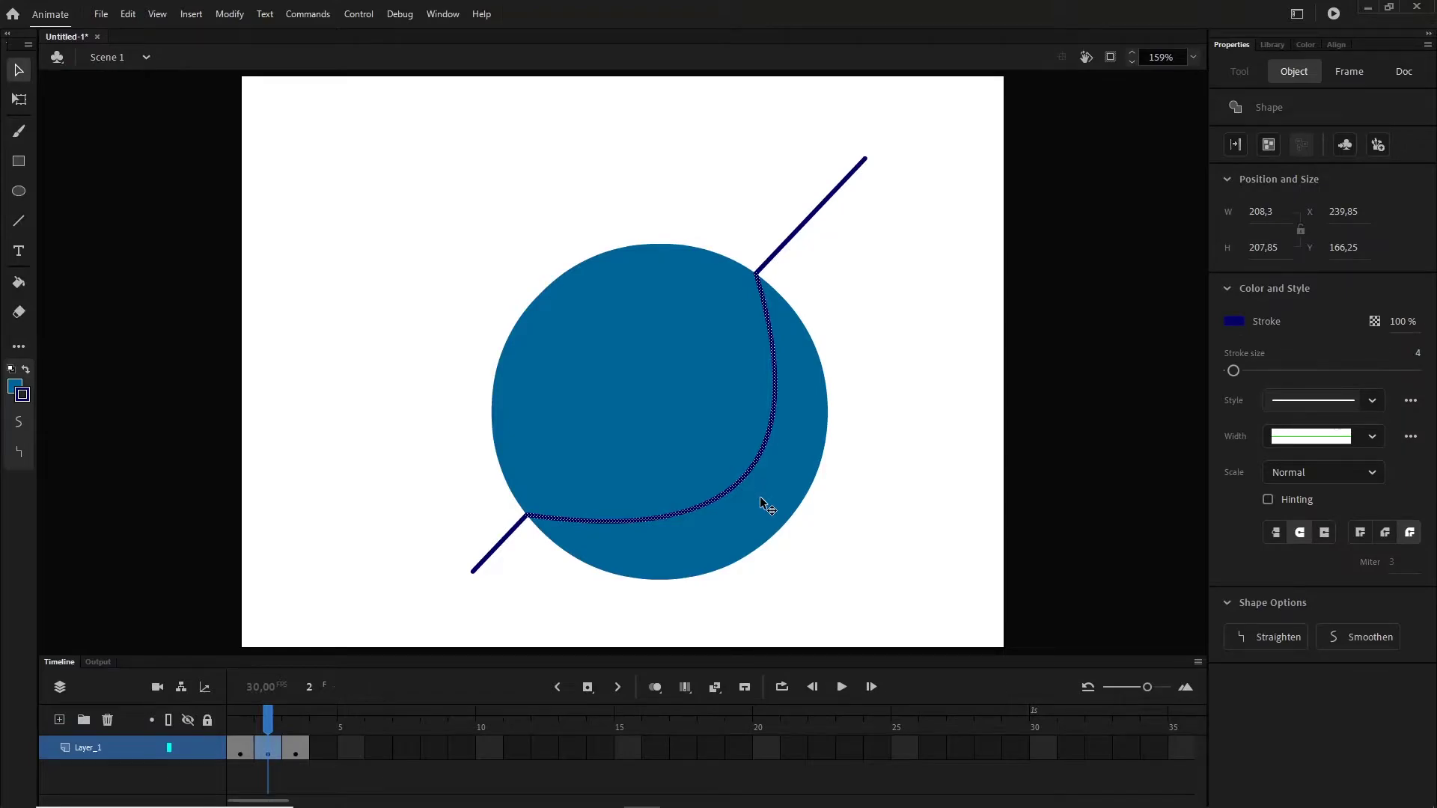
left_click(760, 499)
key("Delete")
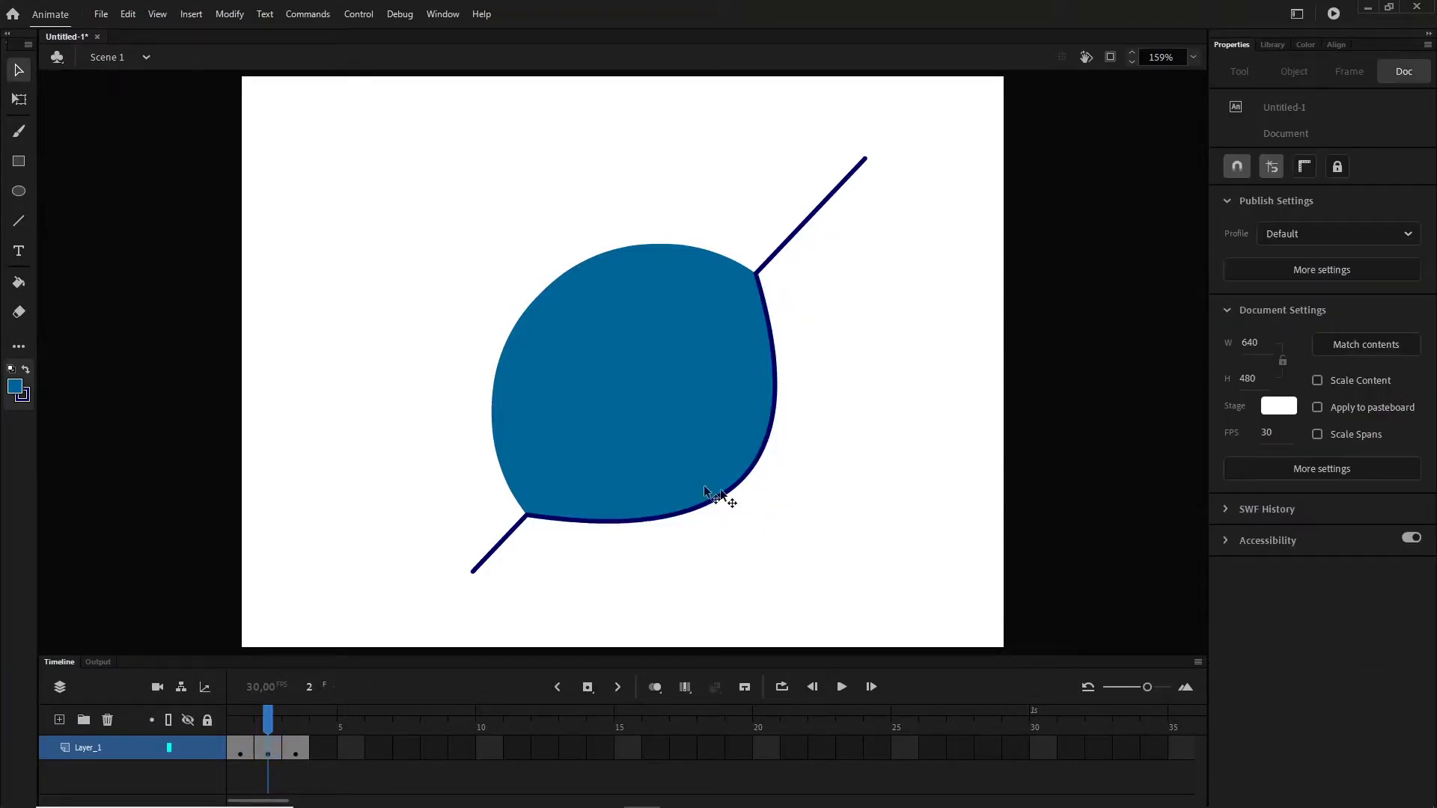
Delete the two straight line ends that extend beyond the blue shape, keeping the curve.
left_click_drag(439, 514, 527, 594)
key("Delete")
left_click_drag(914, 121, 761, 275)
key("Delete")
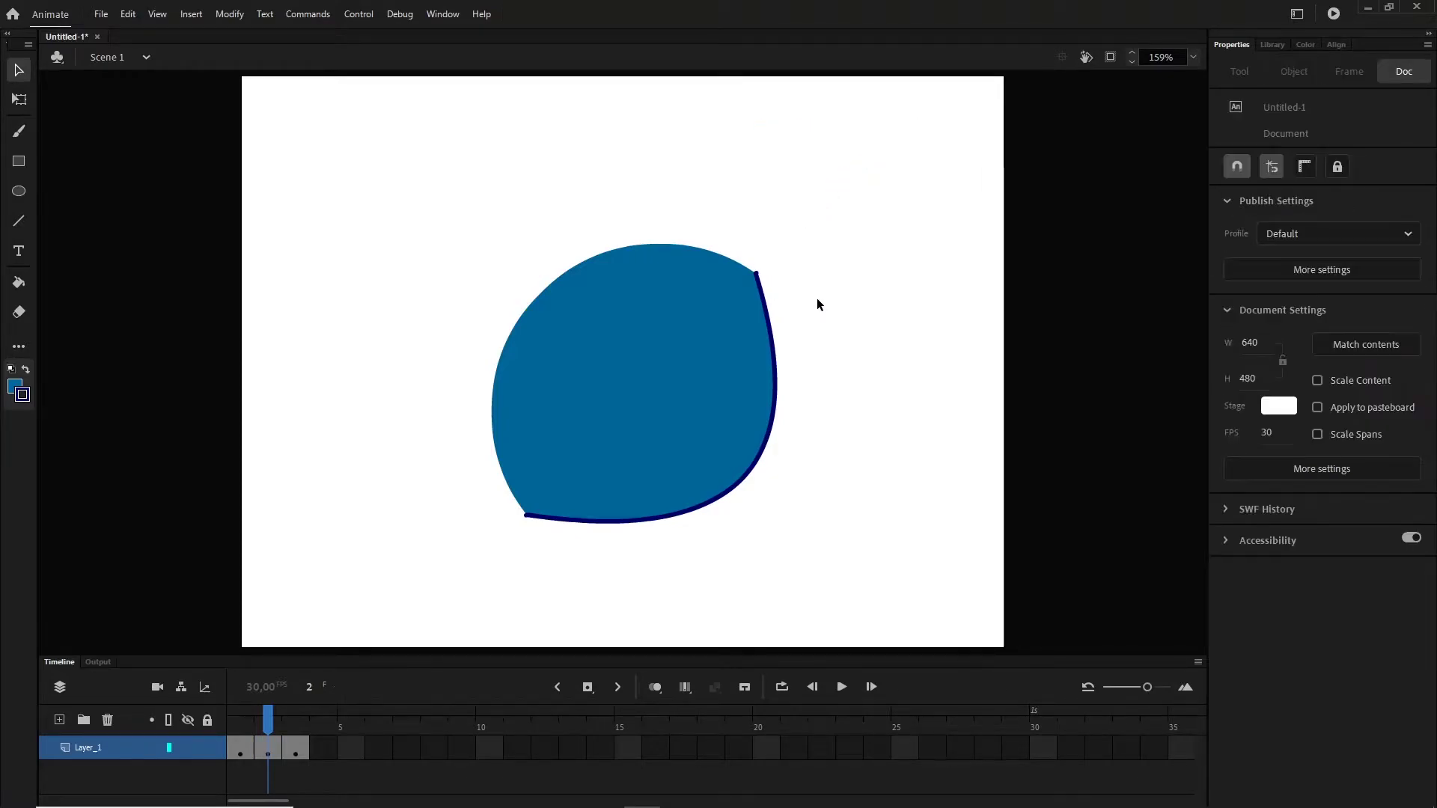
Move the blue fill up and left away from the curved line, and delete both from the stage.
left_click_drag(669, 438, 487, 335)
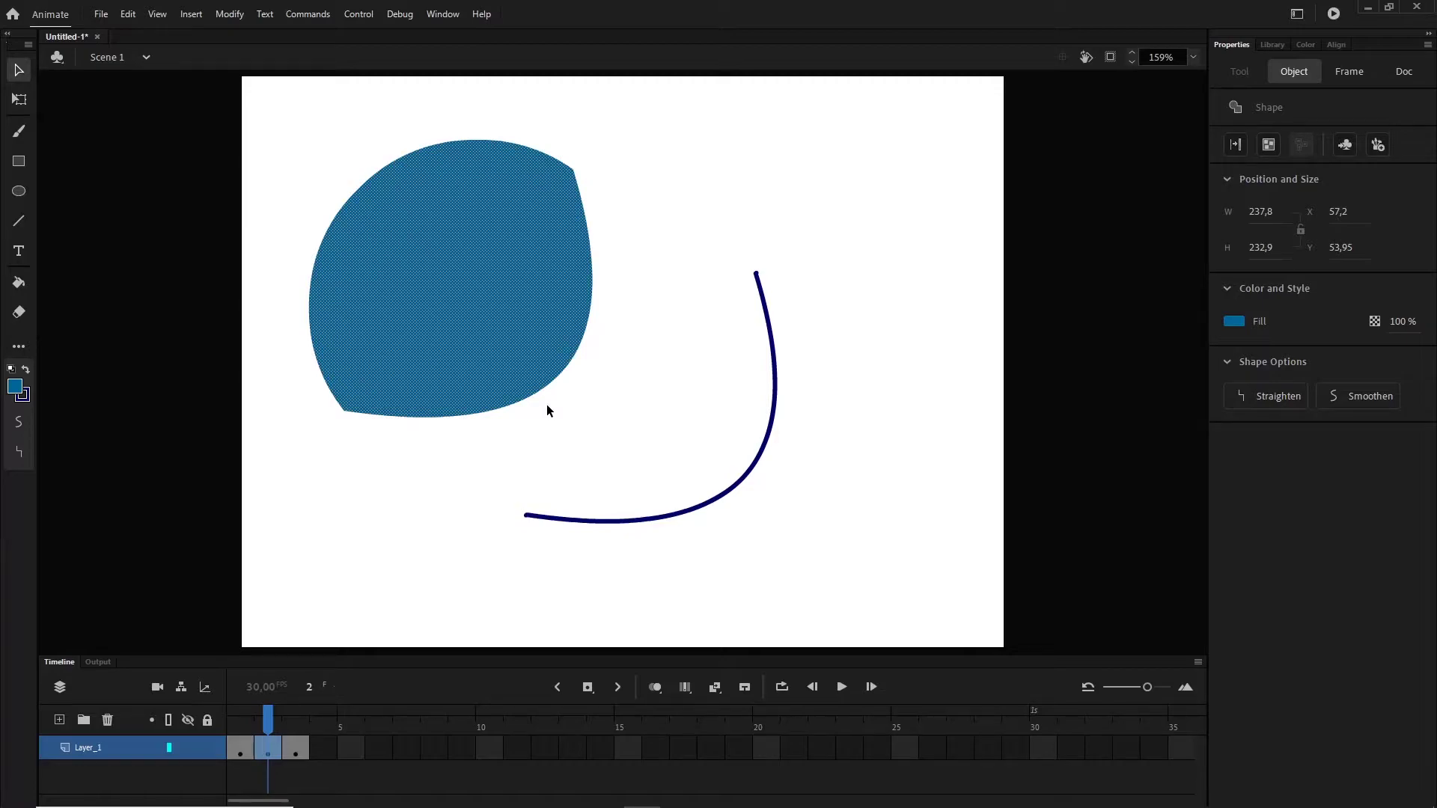
mouse_move(281, 107)
left_mouse_down()
mouse_move(686, 371)
mouse_move(861, 588)
left_mouse_up()
key("Delete")
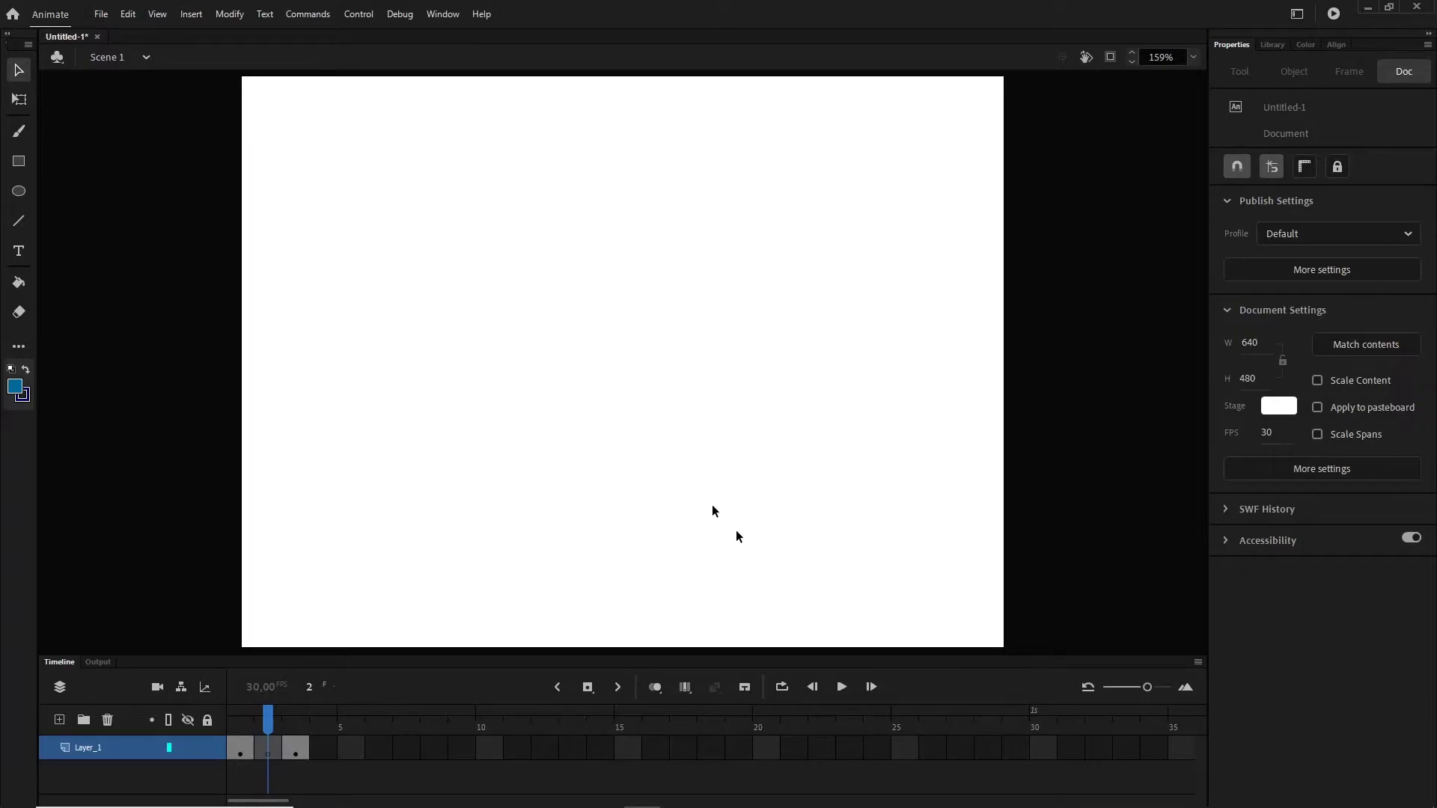
Draw a blue rectangle about 264 by 206 px with a dark blue stroke, using a single corner radius of 0.
left_click(29, 165)
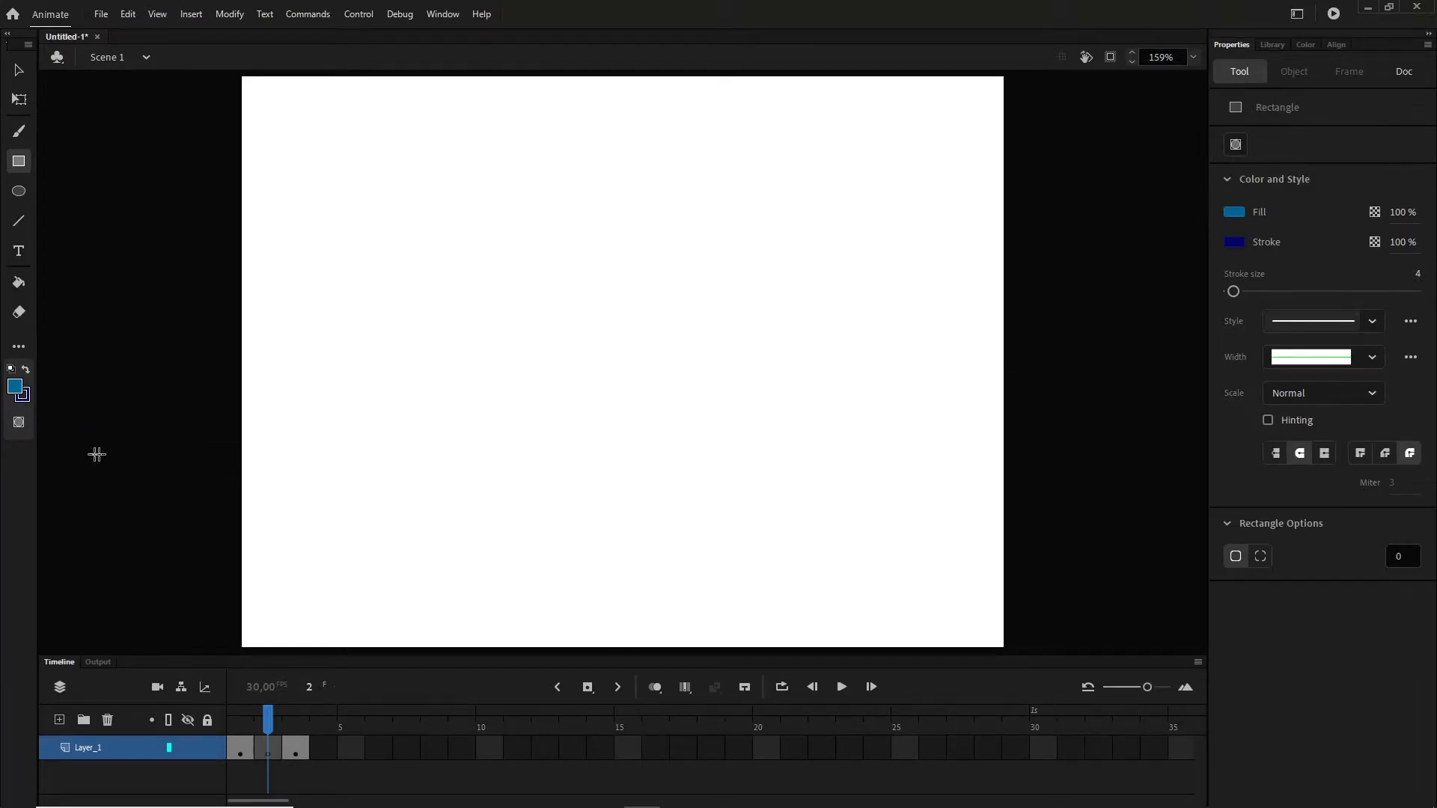
left_click(21, 429)
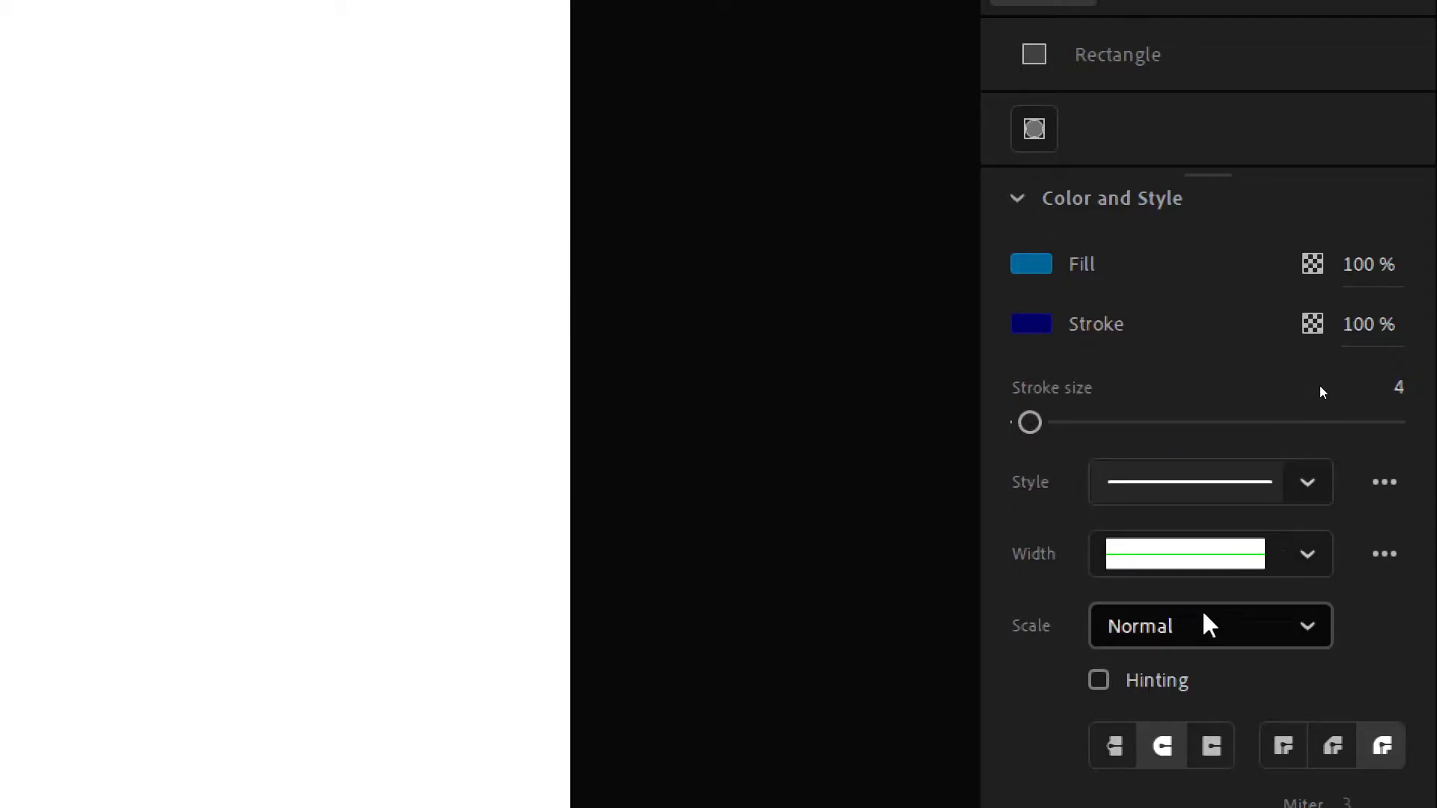
scroll(1311, 771, "down", 3)
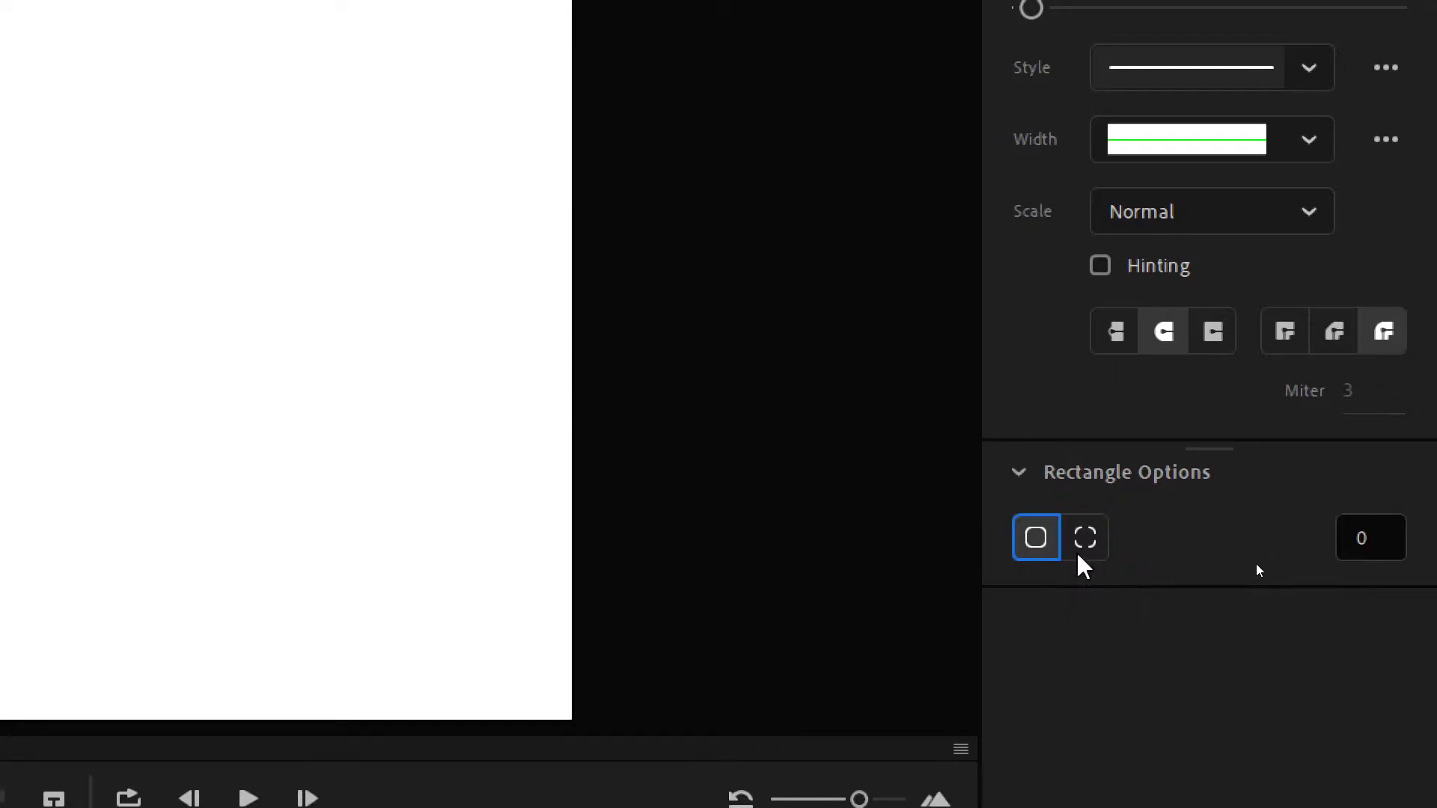
left_click(1085, 541)
left_click(1033, 552)
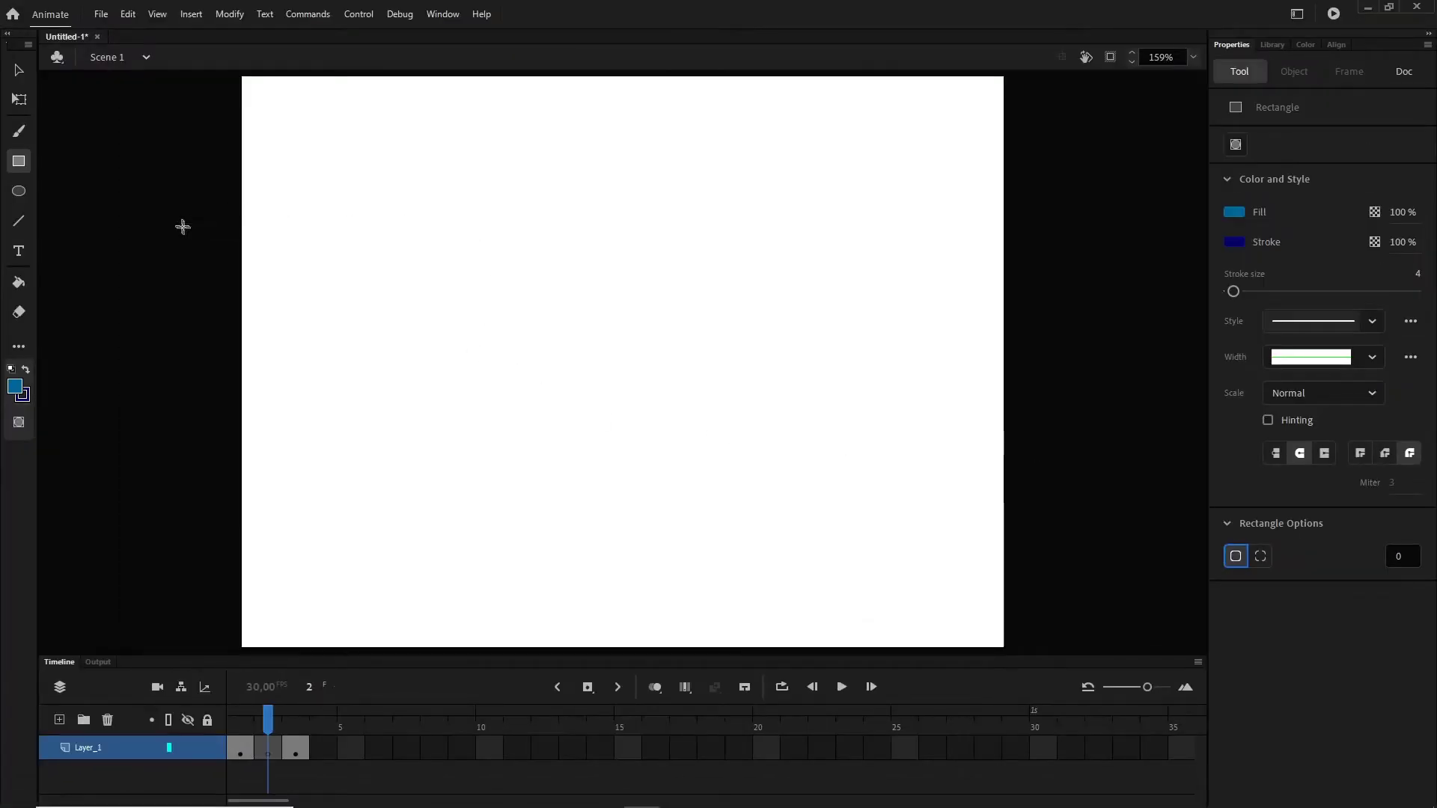
mouse_move(456, 259)
left_mouse_down()
mouse_move(738, 463)
mouse_move(774, 506)
left_mouse_up()
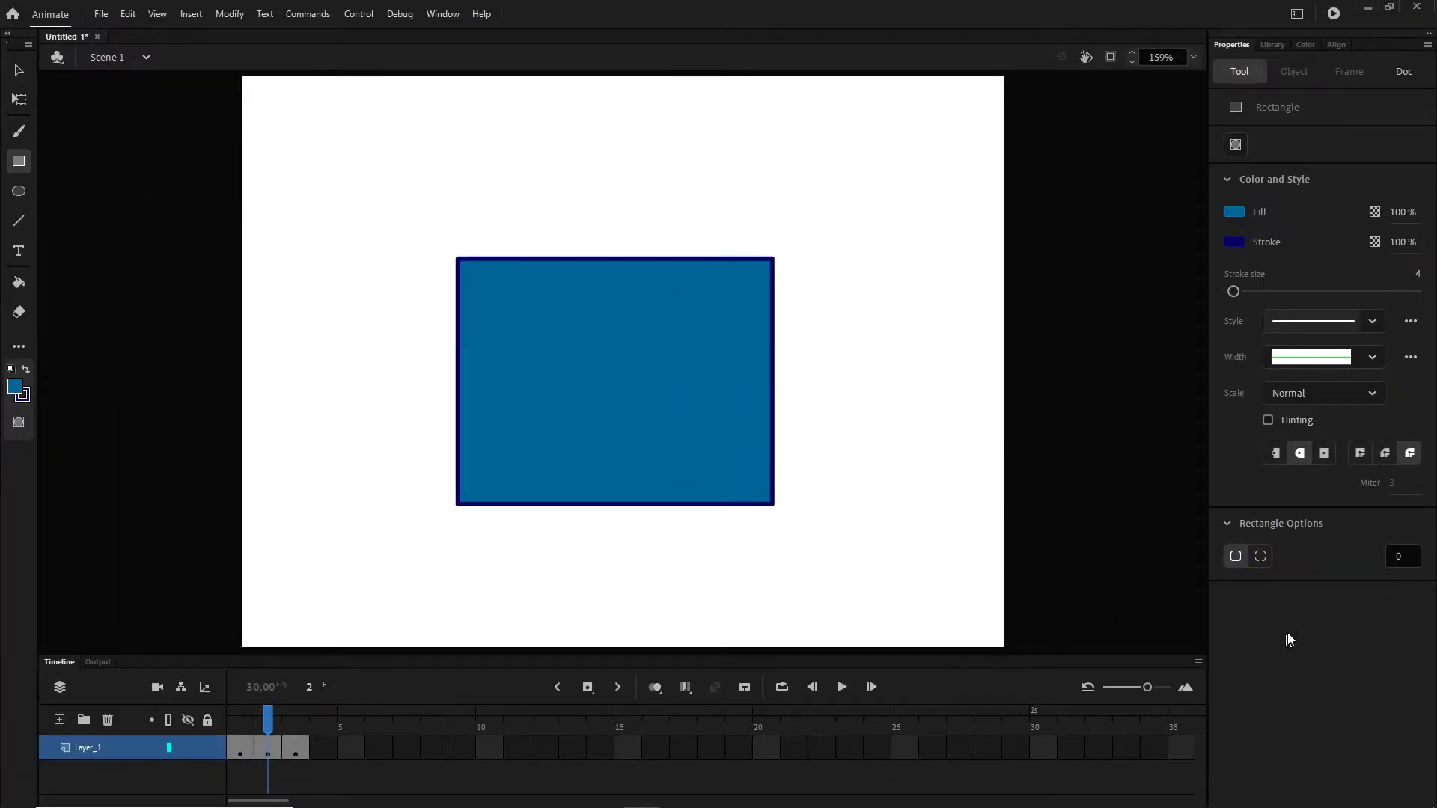
Set the Rectangle tool's corner radius to 23 and select the drawn rectangle's fill and stroke together.
left_click(1410, 563)
type("23")
key("Return")
left_click(19, 70)
double_click(556, 367)
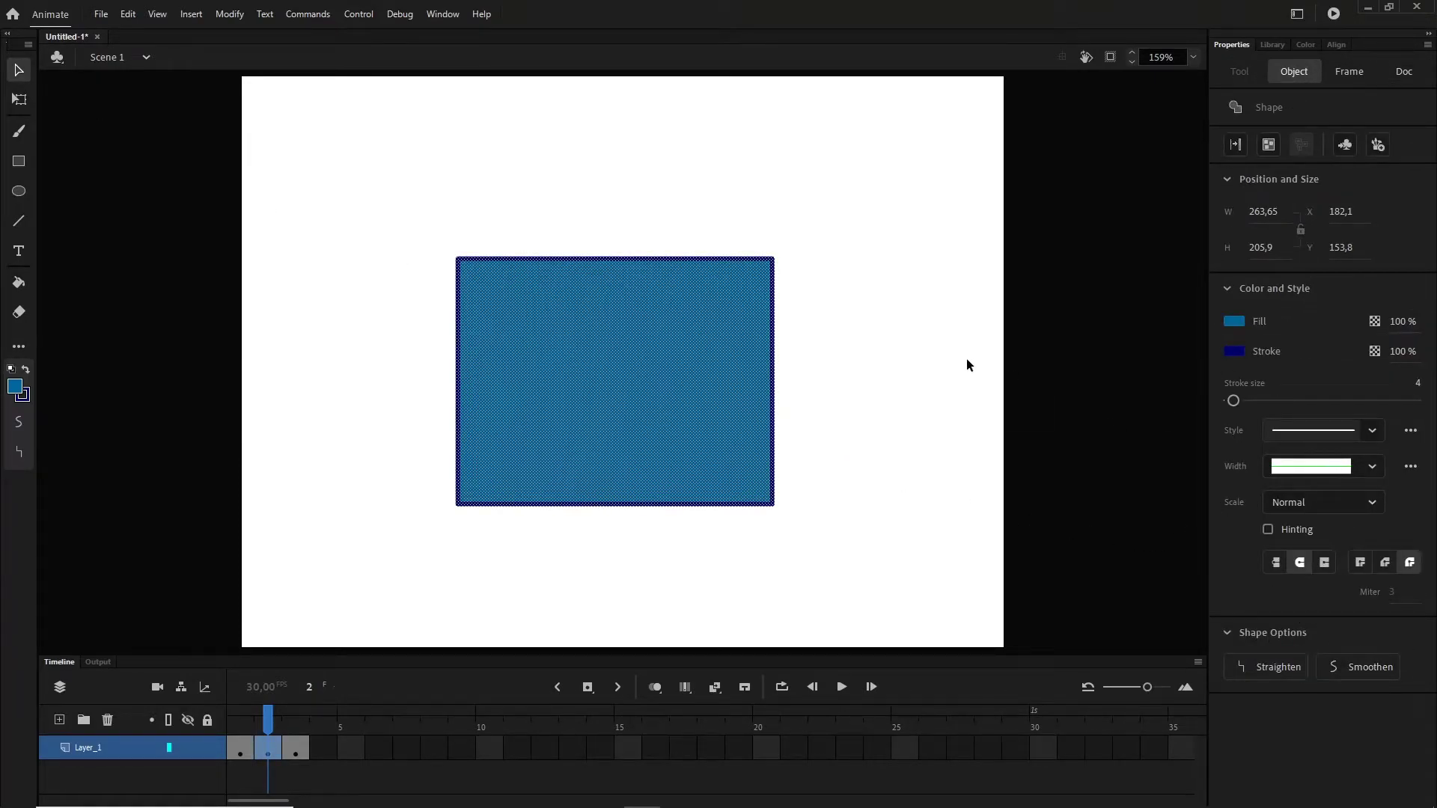
Delete the rectangle's entire outline and select its remaining fill.
left_click(784, 384)
double_click(774, 382)
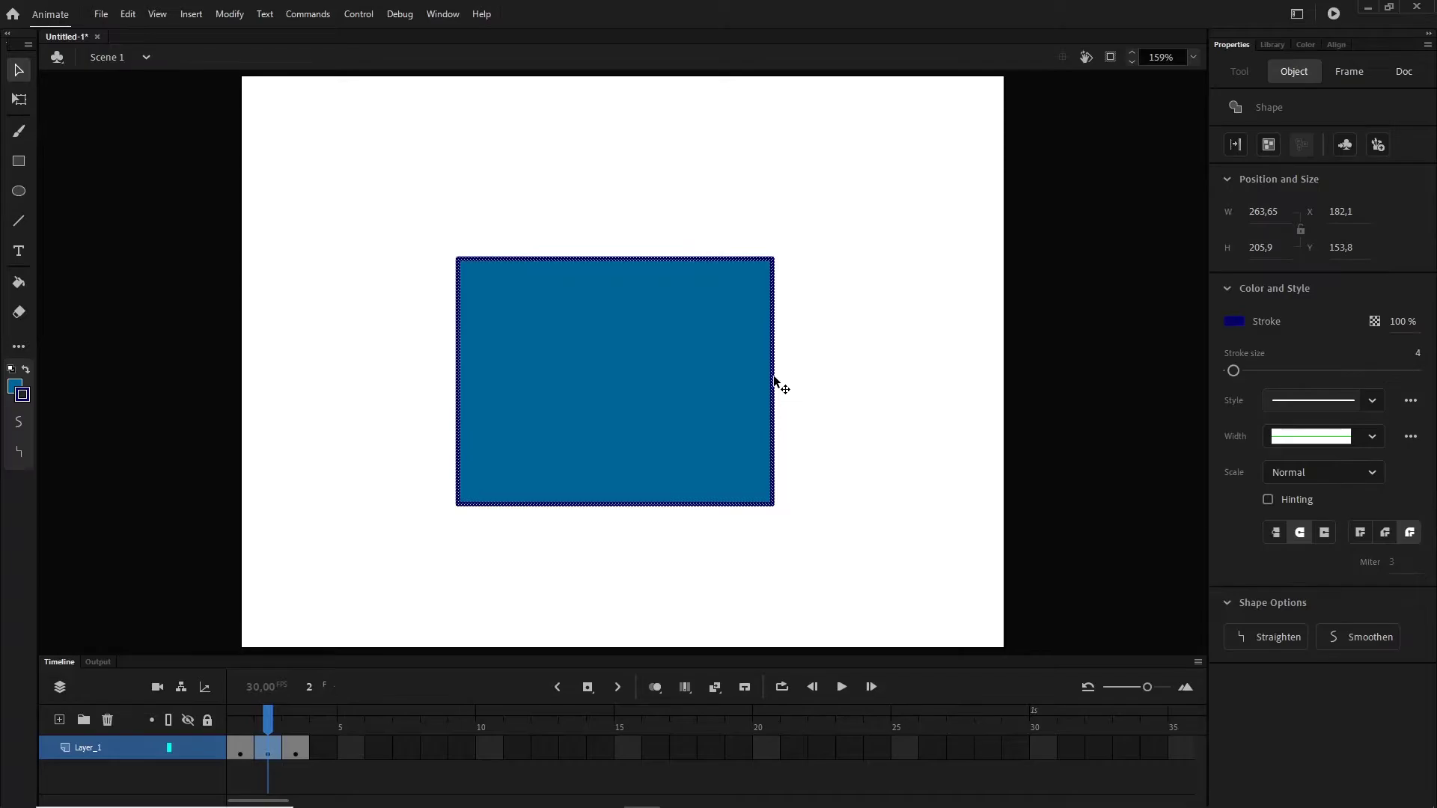
key("Delete")
left_click(706, 394)
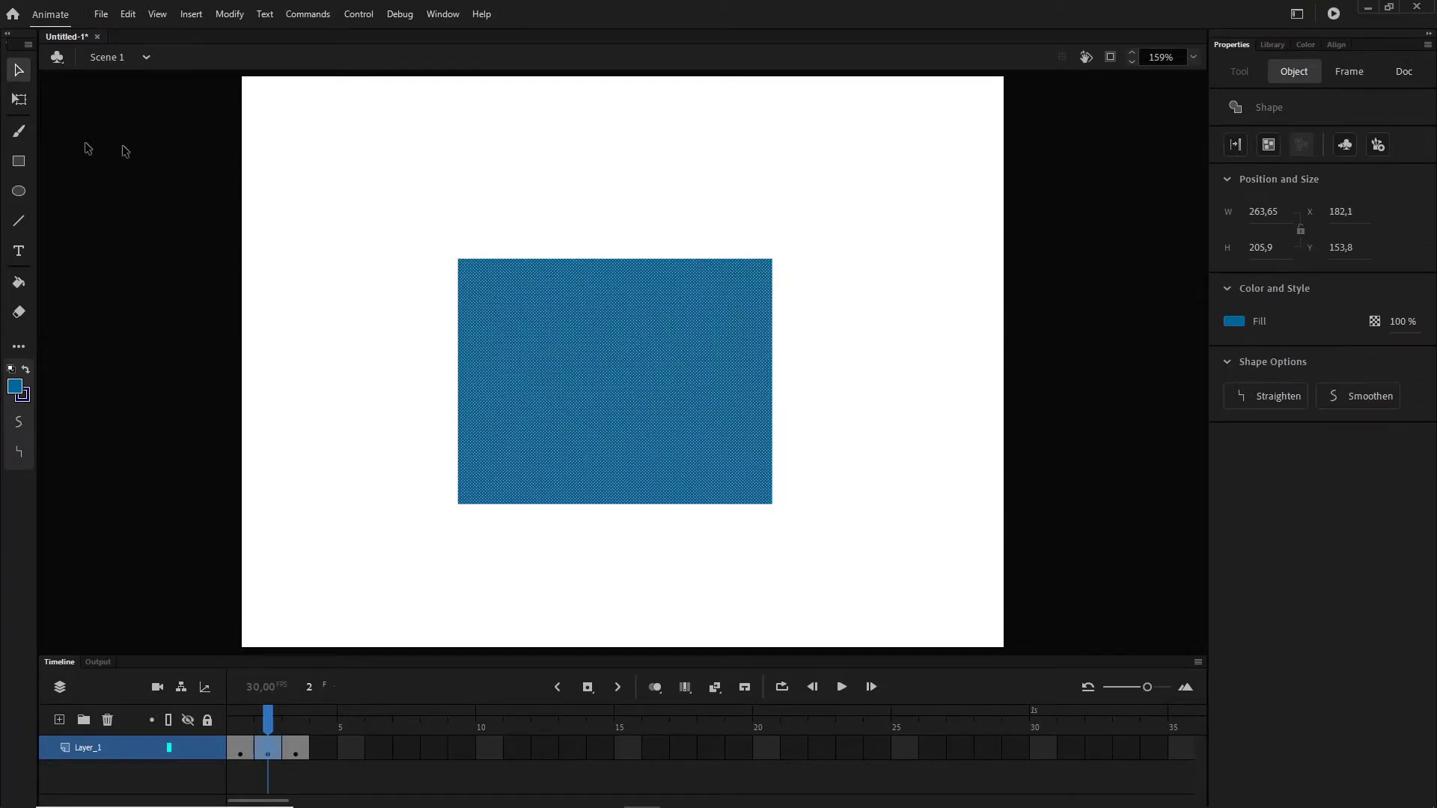
Delete the remaining fill and draw a blue square with a dark blue stroke and corners rounded by 23.
left_click_drag(341, 229, 825, 579)
key("Delete")
left_click(19, 161)
mouse_move(529, 214)
left_mouse_down()
mouse_move(792, 452)
mouse_move(805, 488)
left_mouse_up()
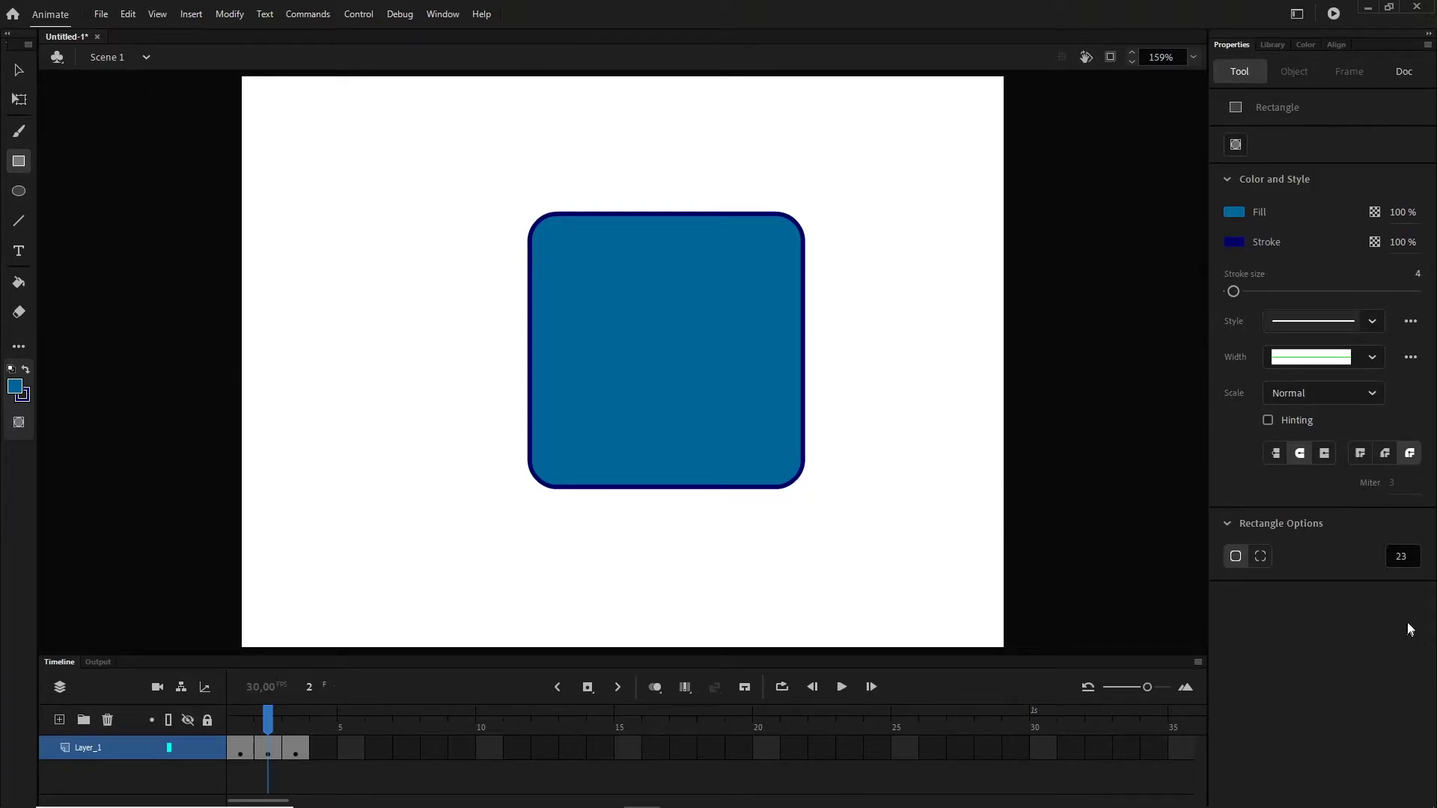
Switch to individual corner radii, set the top-left and bottom-right corners to 0, and draw a smaller square in the stage's upper-left area.
left_click(1263, 557)
left_click(1352, 552)
type("0")
key("Return")
left_click(1411, 589)
key("BackSpace")
type("0")
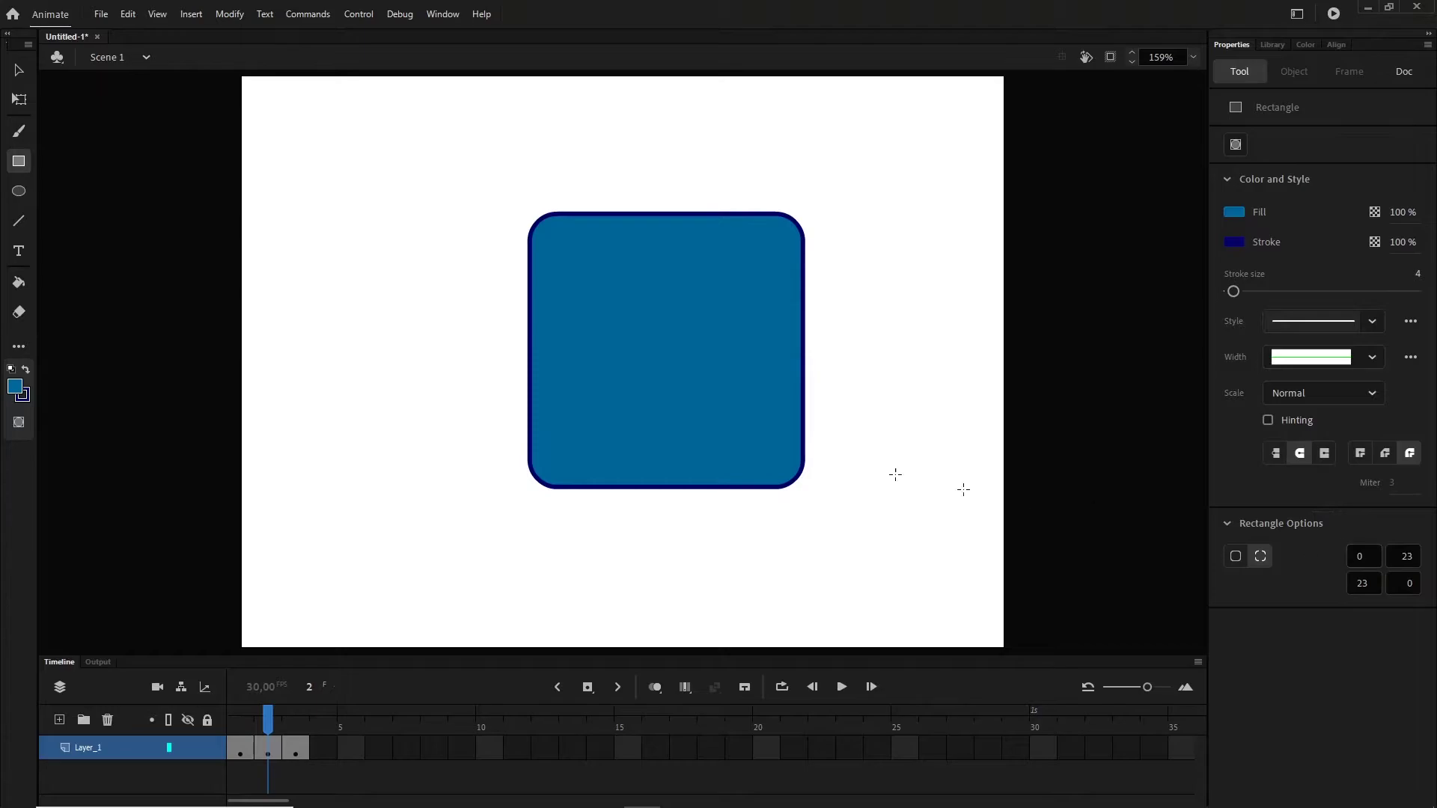
left_click_drag(301, 172, 479, 350)
Select both rounded shapes and delete them from the stage.
left_click(18, 68)
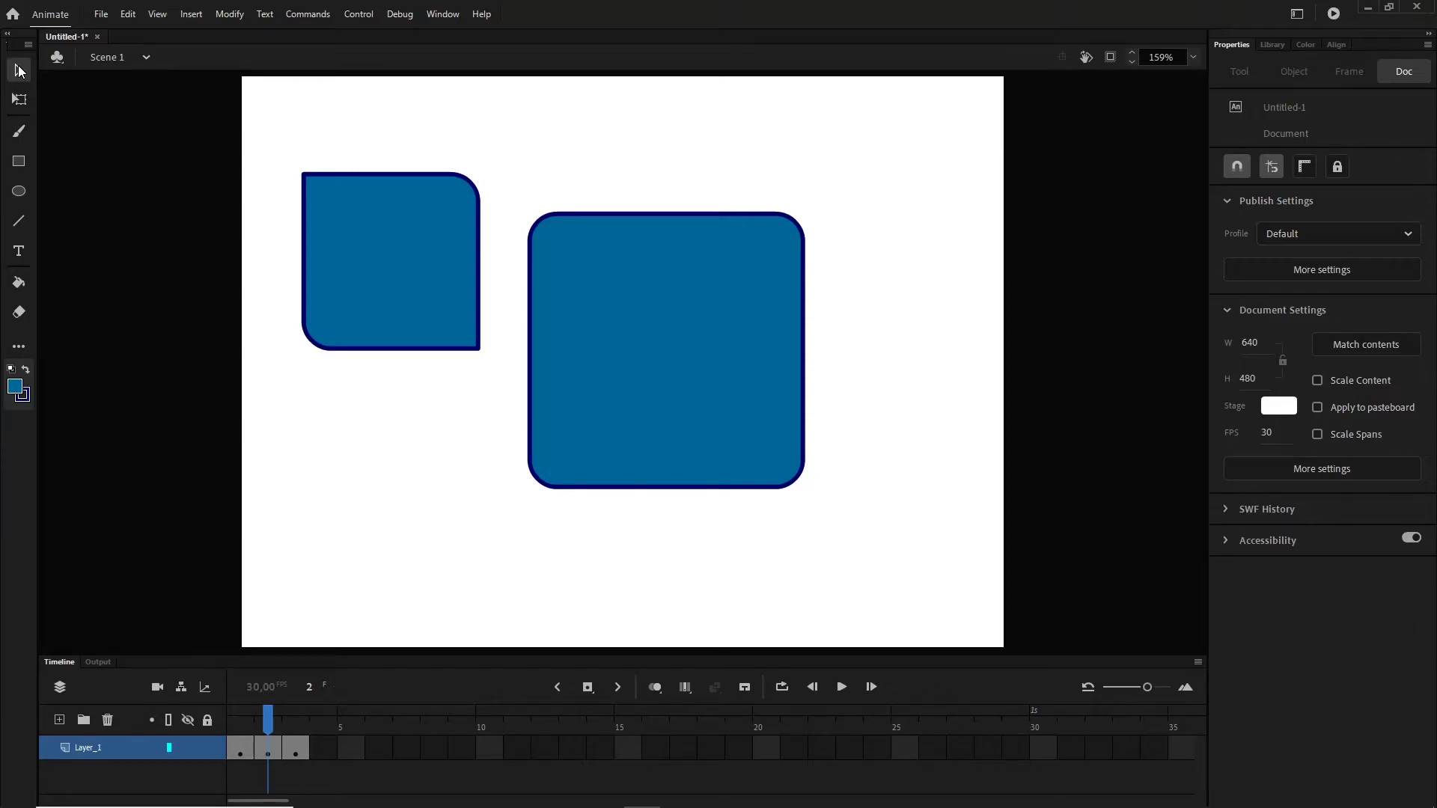
left_click_drag(199, 93, 882, 559)
key("Delete")
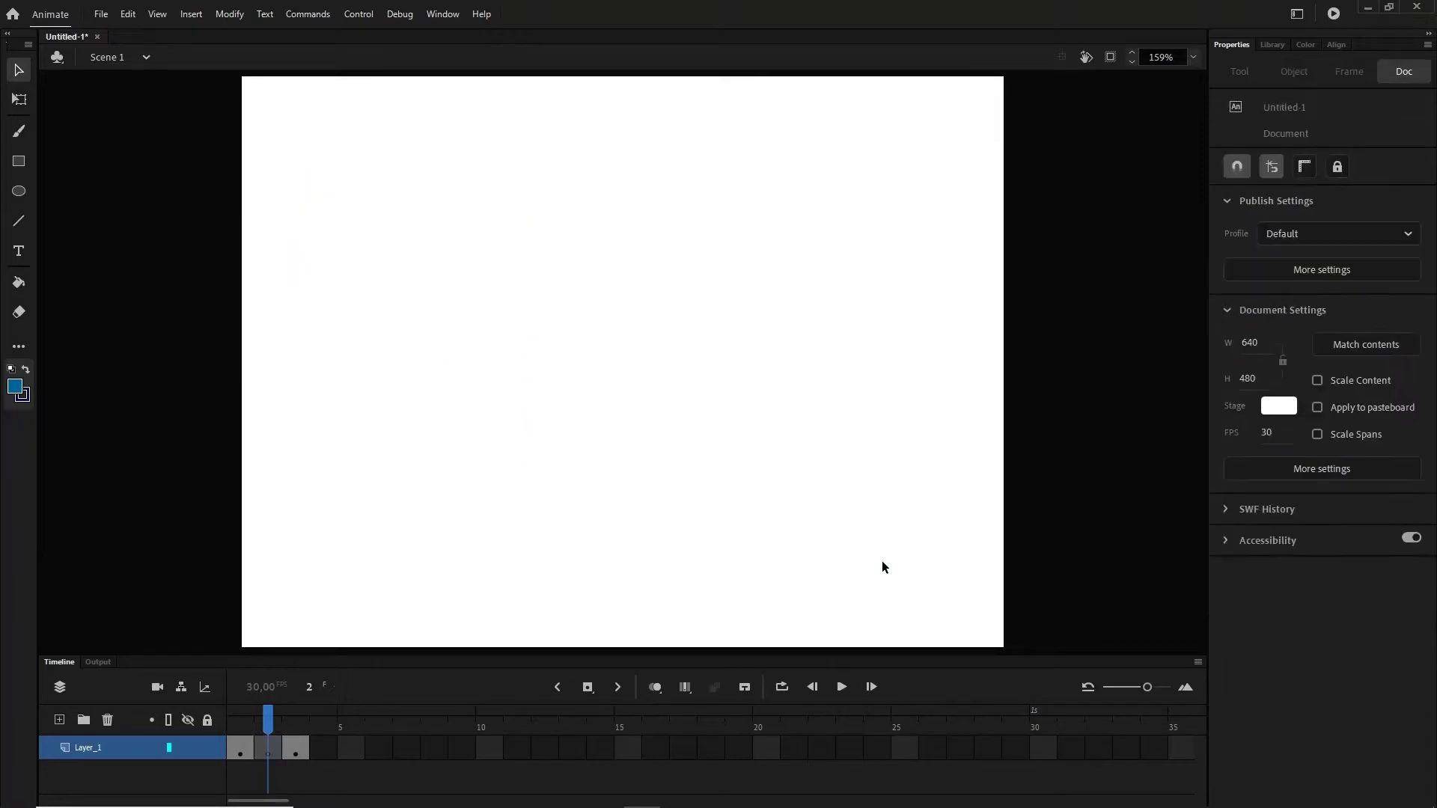
Paint a curved stroke with the Classic Brush, and paint several more curved strokes across the stage with pen pressure enabled.
left_click(19, 131)
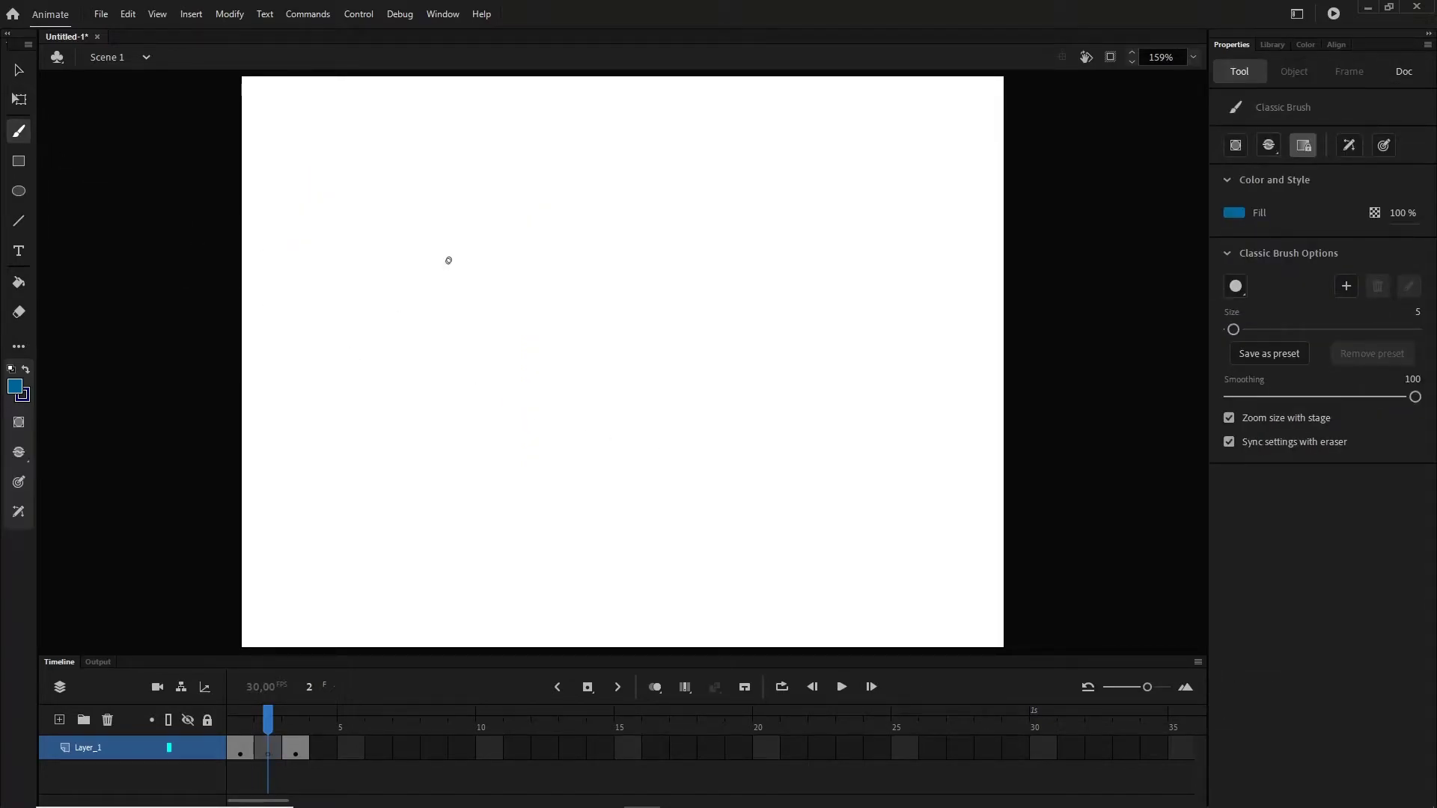
mouse_move(454, 225)
left_mouse_down()
mouse_move(483, 389)
mouse_move(445, 417)
left_mouse_up()
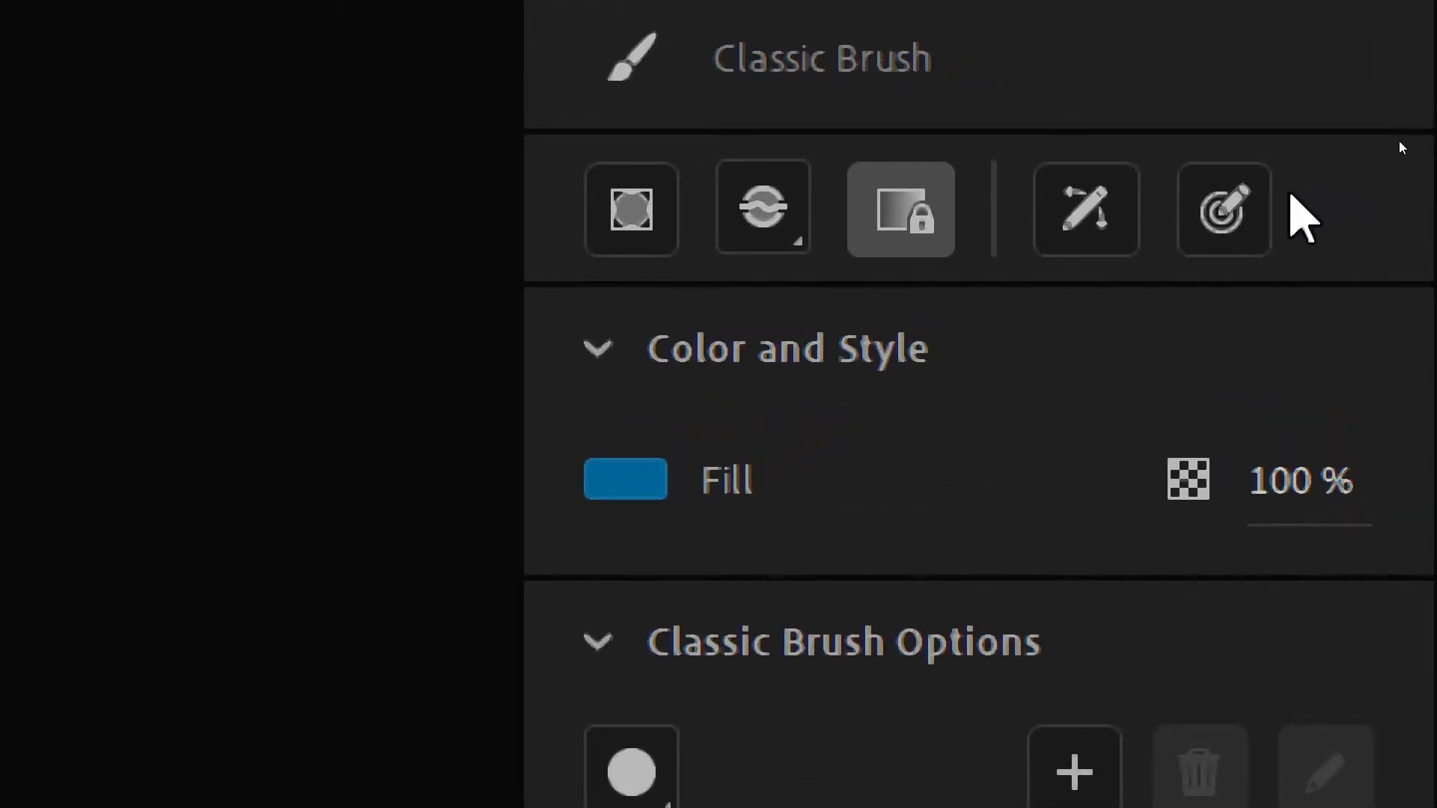
left_click(1261, 211)
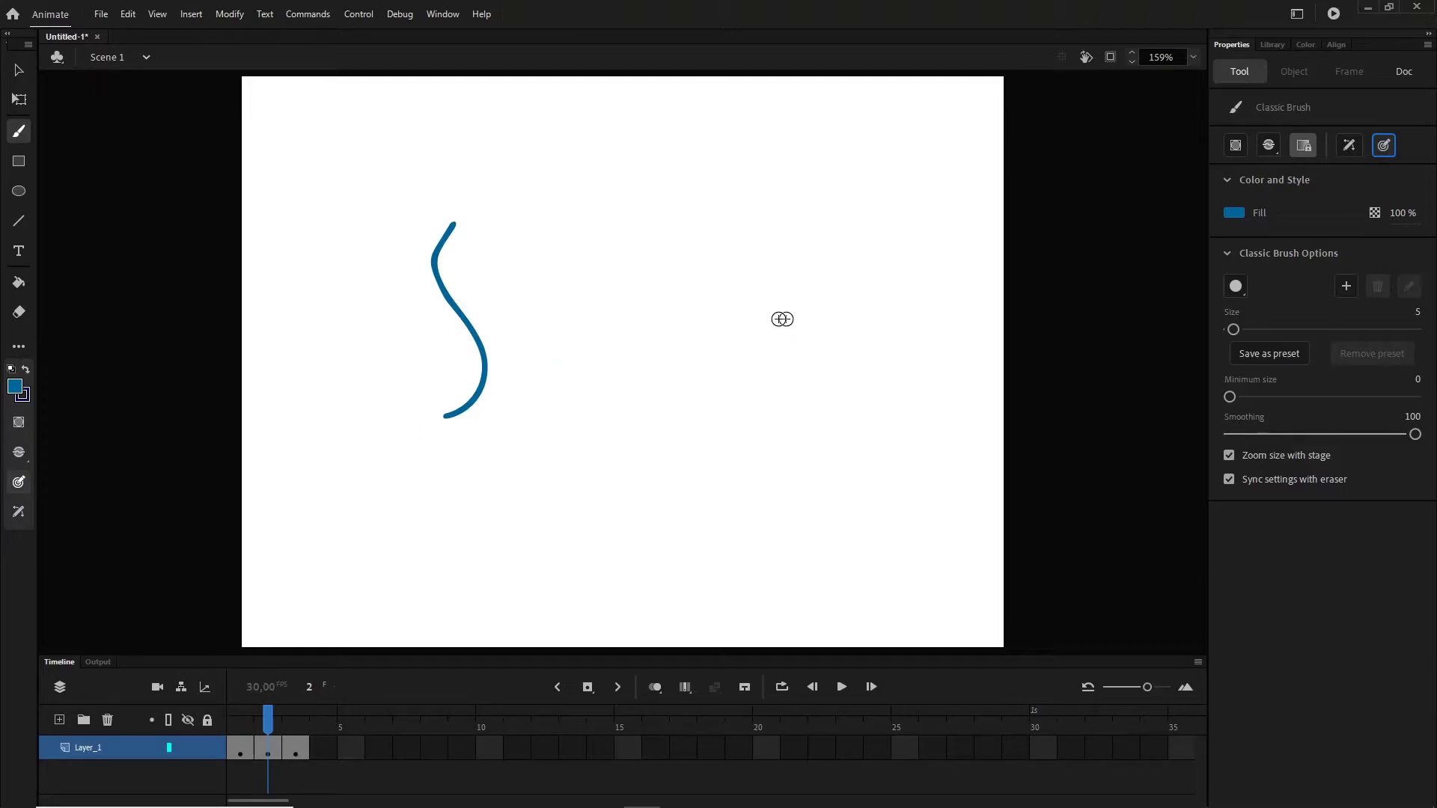
mouse_move(733, 271)
left_mouse_down()
mouse_move(718, 292)
mouse_move(732, 346)
mouse_move(708, 388)
left_mouse_up()
mouse_move(843, 292)
left_mouse_down()
mouse_move(825, 345)
mouse_move(856, 387)
mouse_move(850, 449)
mouse_move(771, 483)
mouse_move(902, 439)
left_mouse_up()
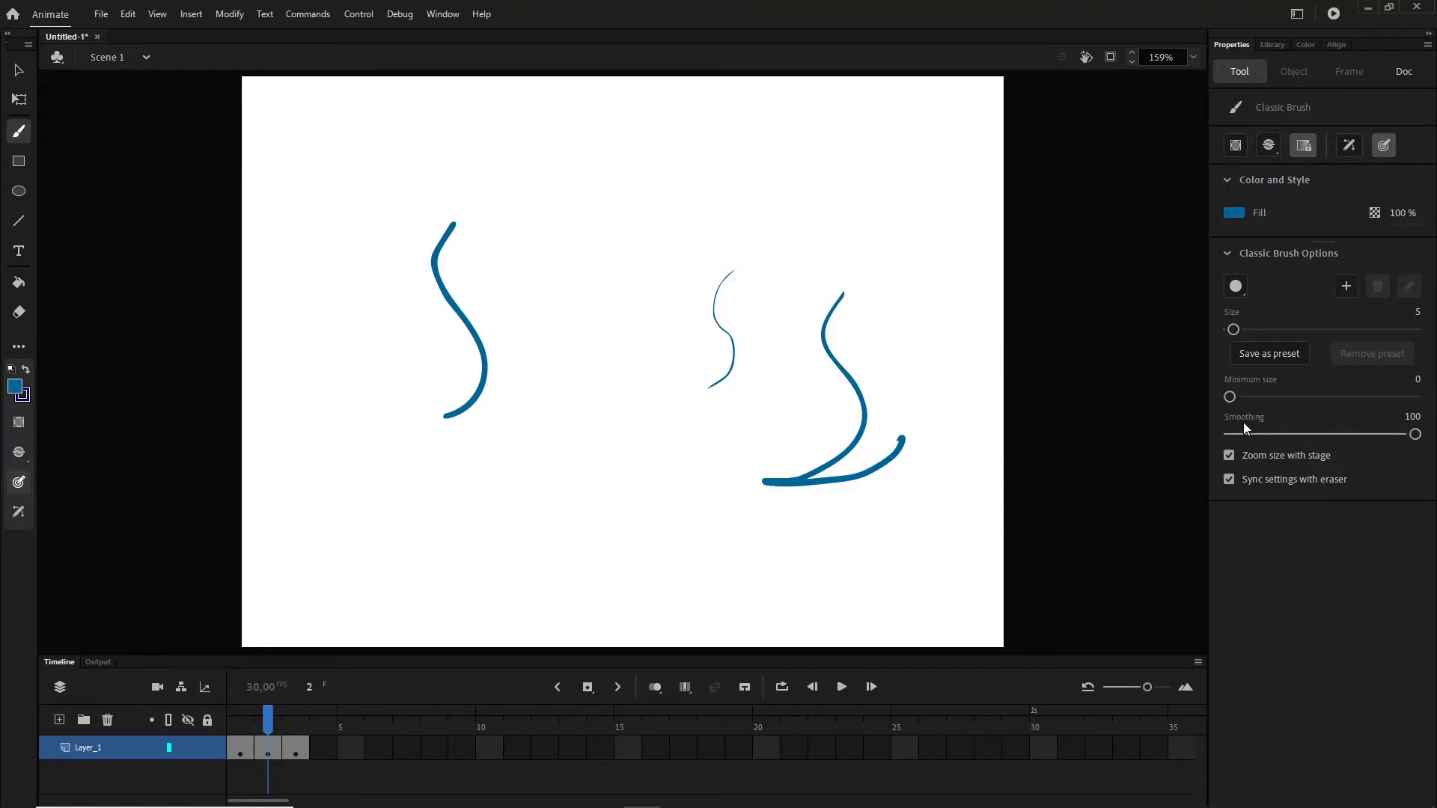
mouse_move(690, 244)
left_mouse_down()
mouse_move(652, 383)
mouse_move(606, 418)
left_mouse_up()
mouse_move(512, 522)
left_mouse_down()
mouse_move(595, 324)
mouse_move(554, 429)
mouse_move(497, 481)
left_mouse_up()
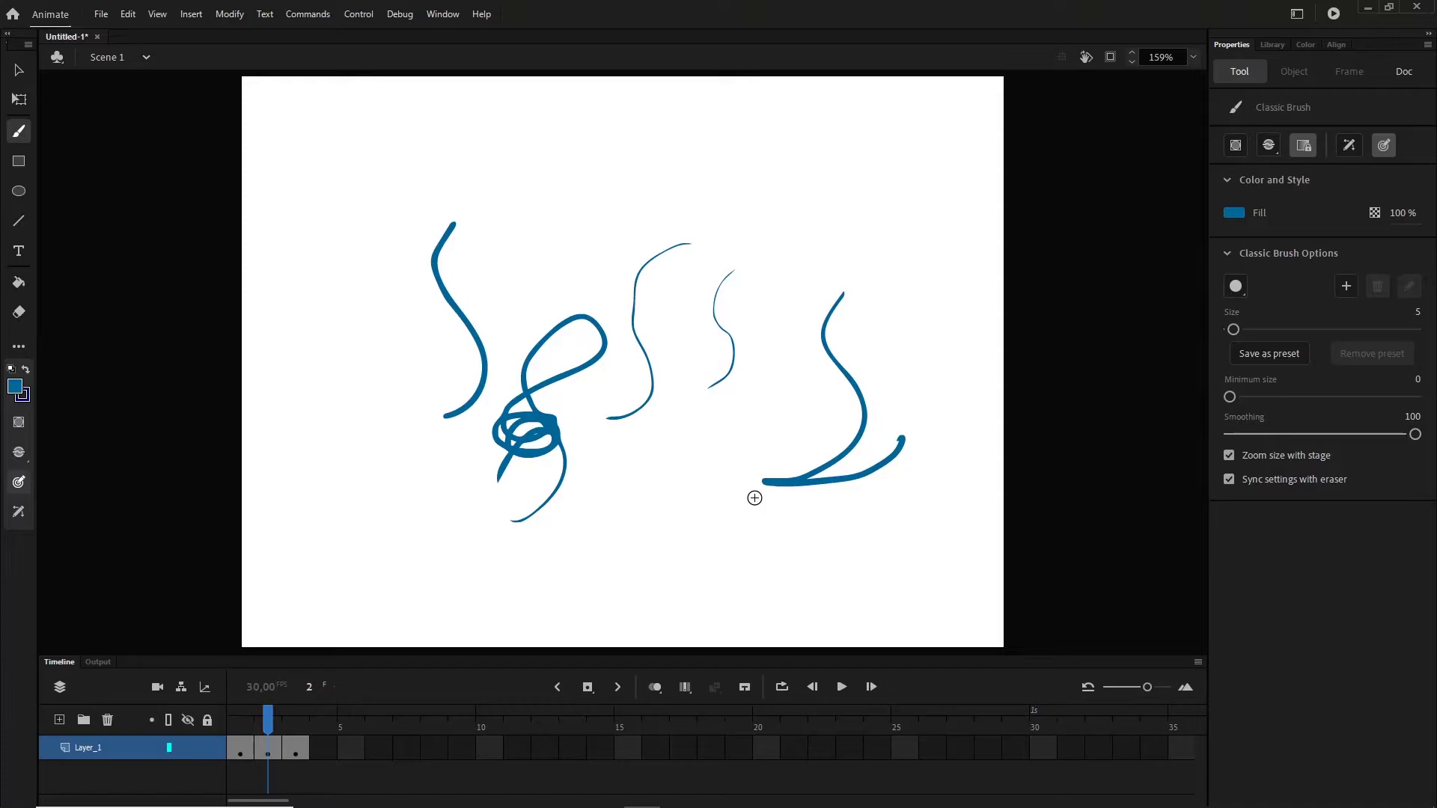
Disable pen pressure for the brush and paint a small S-shaped stroke near the stage's upper middle.
left_click(1383, 145)
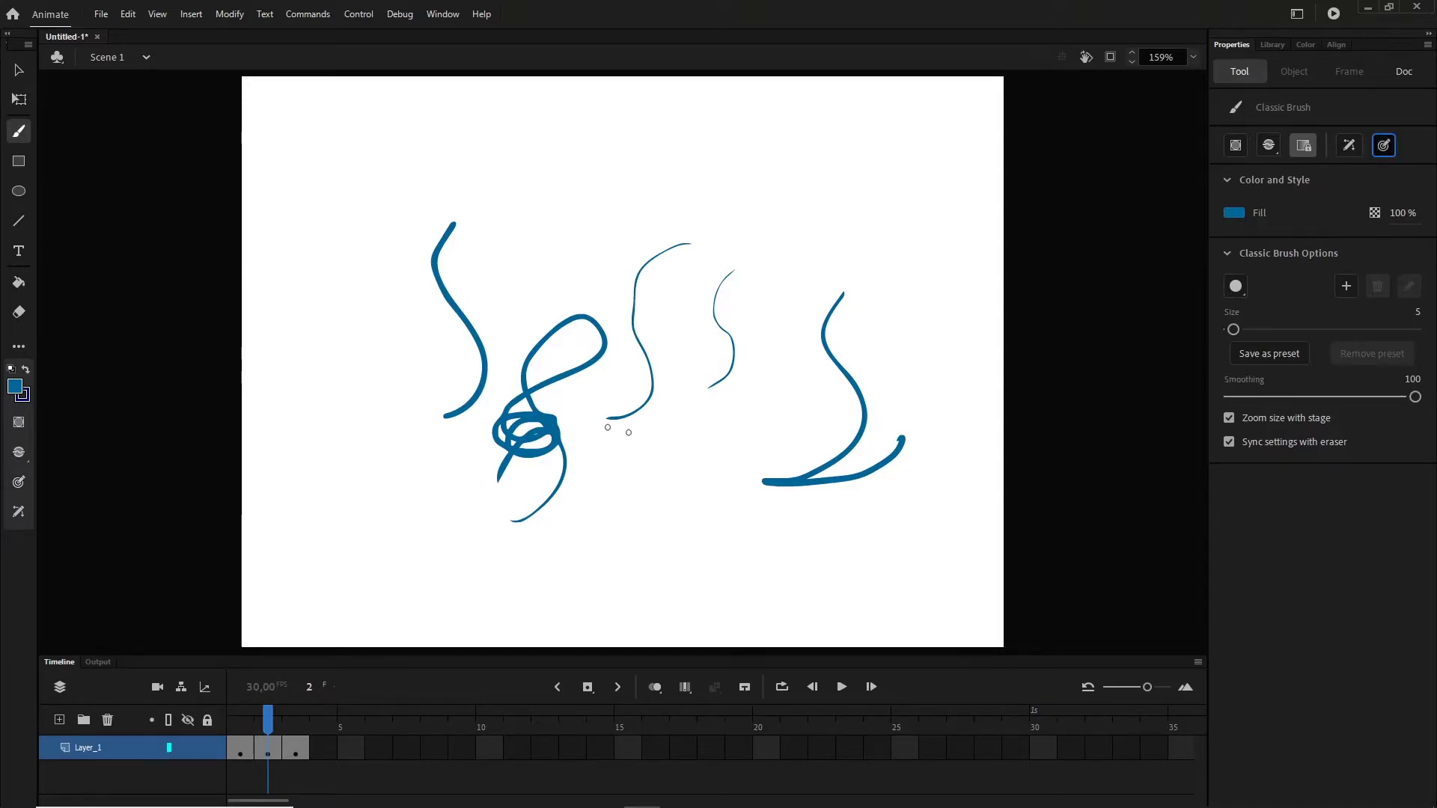
mouse_move(591, 158)
left_mouse_down()
mouse_move(594, 210)
mouse_move(556, 238)
left_mouse_up()
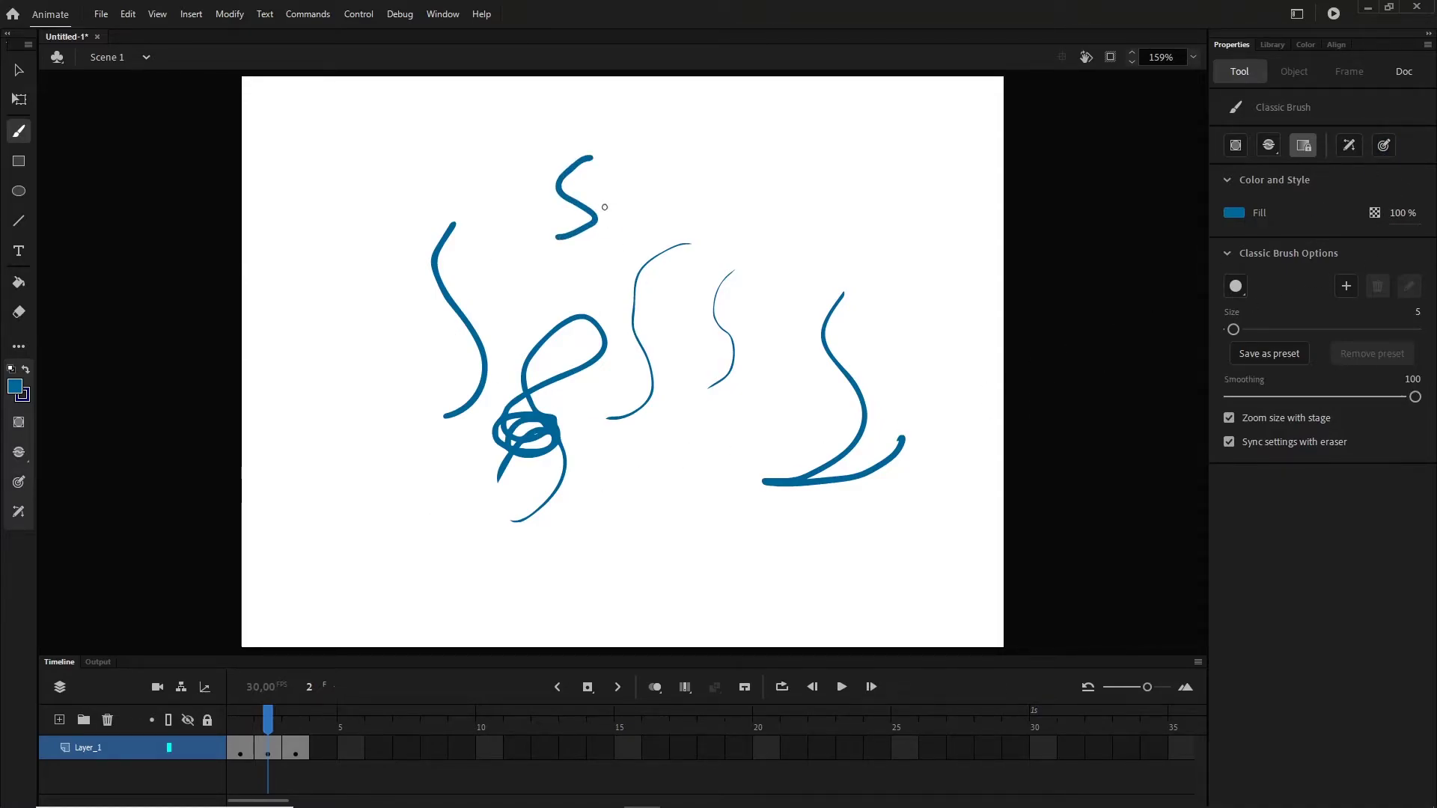
Set the brush size to 10 and paint thick curved strokes over the middle and upper-right areas of the stage.
key("bracketright")
key("bracketright")
key("bracketright")
key("bracketright")
key("bracketright")
left_click_drag(1238, 329, 1242, 329)
key("bracketleft")
key("bracketleft")
key("bracketleft")
key("bracketleft")
mouse_move(807, 171)
left_mouse_down()
mouse_move(813, 215)
mouse_move(782, 209)
mouse_move(720, 292)
mouse_move(711, 487)
left_mouse_up()
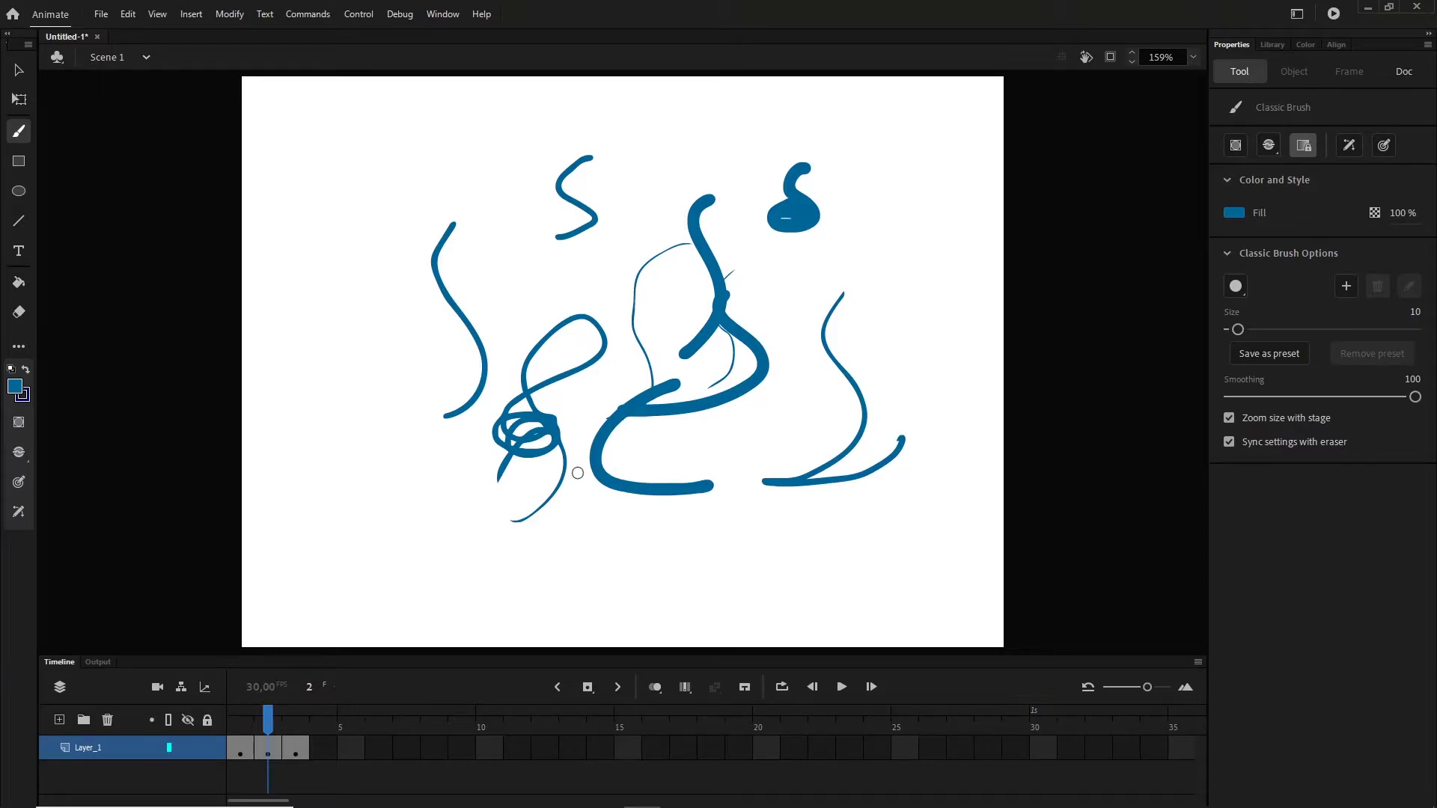
Paint two short thick curves in the stage's lower-left area, undoing the unwanted trial strokes in between.
mouse_move(369, 395)
left_mouse_down()
mouse_move(341, 442)
mouse_move(360, 480)
left_mouse_up()
mouse_move(383, 426)
left_mouse_down()
mouse_move(381, 508)
mouse_move(438, 518)
mouse_move(424, 567)
left_mouse_up()
key("ctrl+z")
key("ctrl+z")
mouse_move(383, 442)
left_mouse_down()
mouse_move(400, 548)
mouse_move(425, 524)
left_mouse_up()
key("ctrl+z")
key("ctrl+z")
left_click_drag(396, 472, 385, 587)
left_click_drag(407, 475, 411, 548)
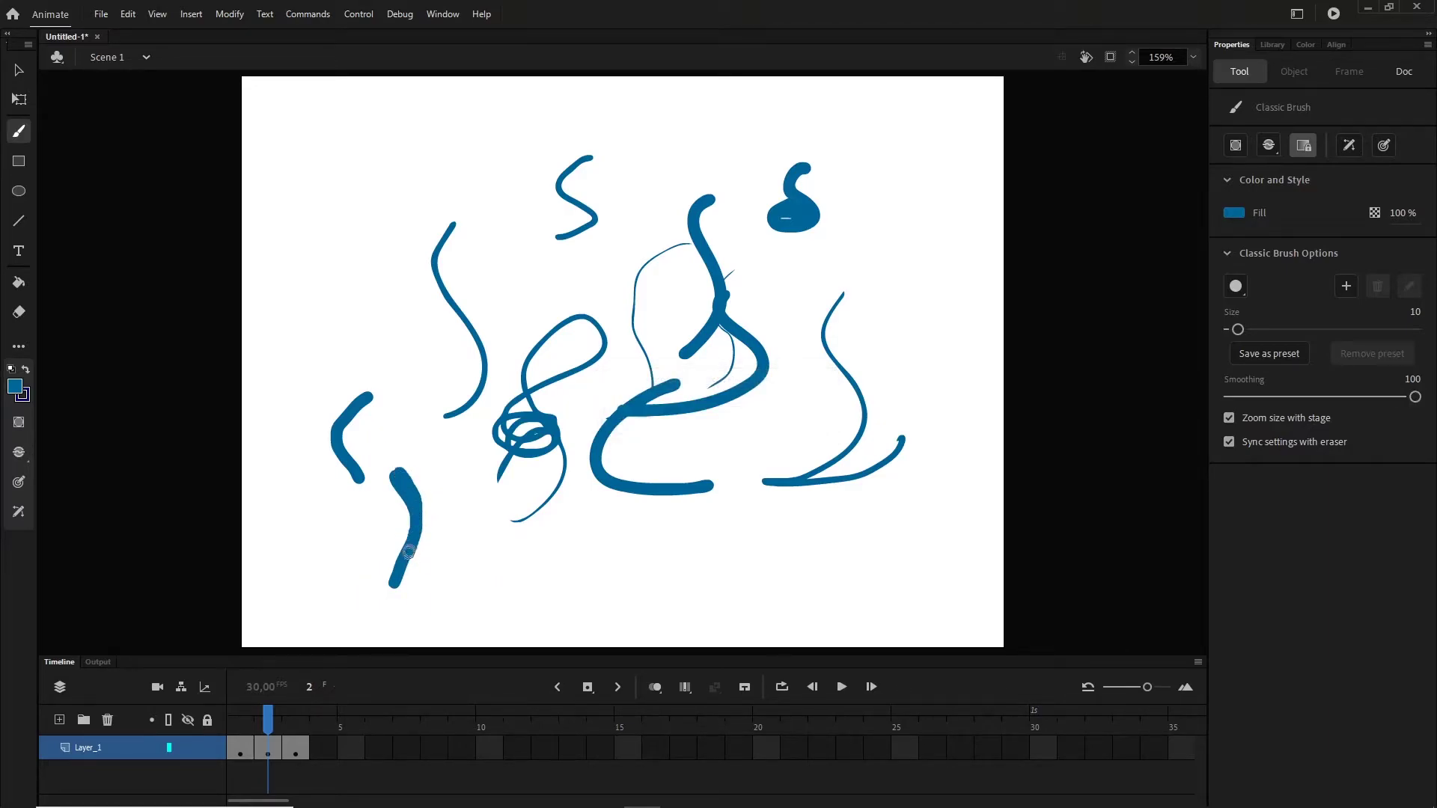
Try a stroke with a smaller brush size above the short lower-left curves and undo it.
key("bracketleft")
key("bracketleft")
key("bracketleft")
key("bracketleft")
key("bracketleft")
key("bracketleft")
mouse_move(419, 365)
left_mouse_down()
mouse_move(415, 428)
mouse_move(392, 459)
left_mouse_up()
key("ctrl+z")
Select all the brush strokes on the stage and delete them.
left_click(16, 70)
mouse_move(221, 104)
left_mouse_down()
mouse_move(514, 334)
mouse_move(990, 565)
mouse_move(1040, 616)
left_mouse_up()
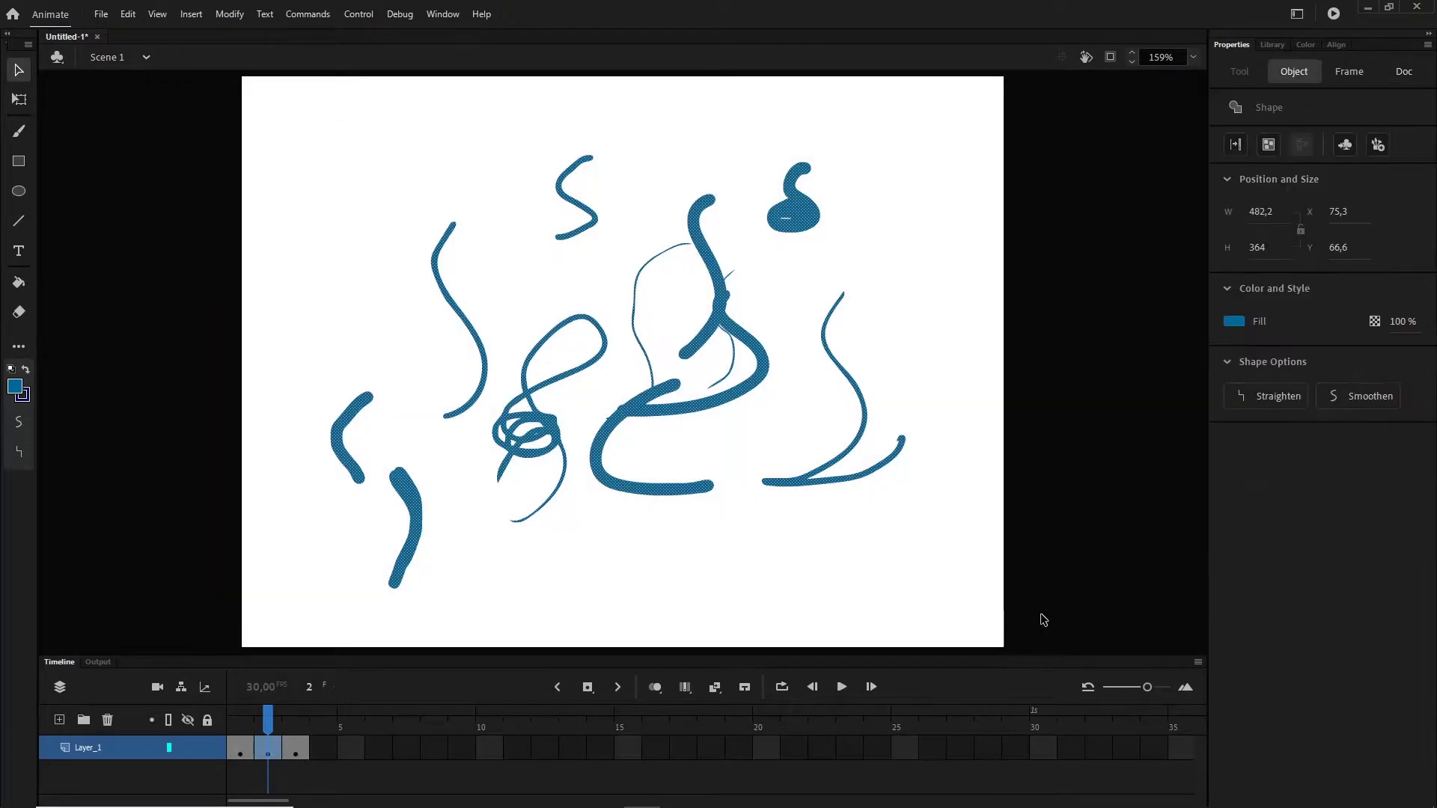
key("Delete")
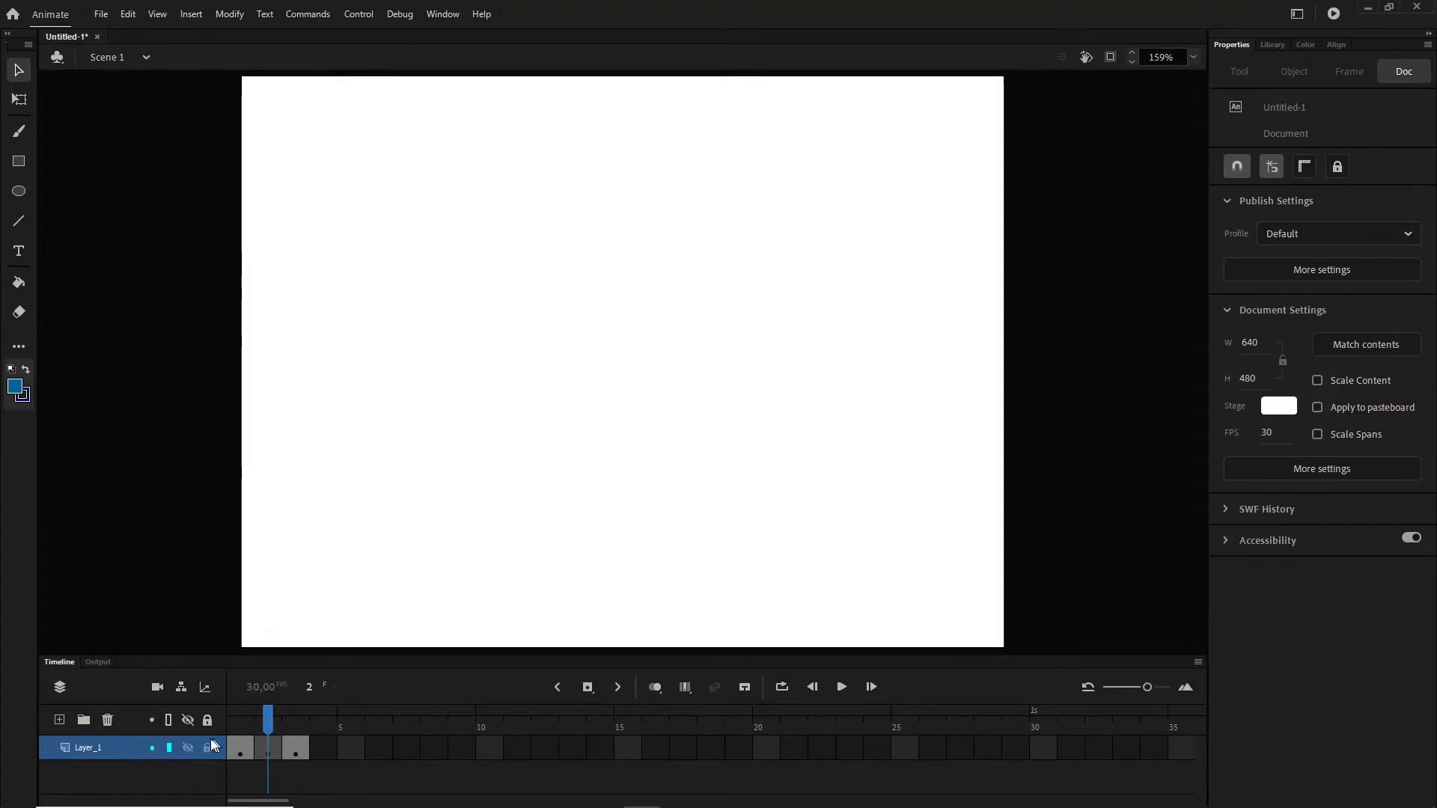
Add a new layer and delete Layer_1.
left_click(60, 720)
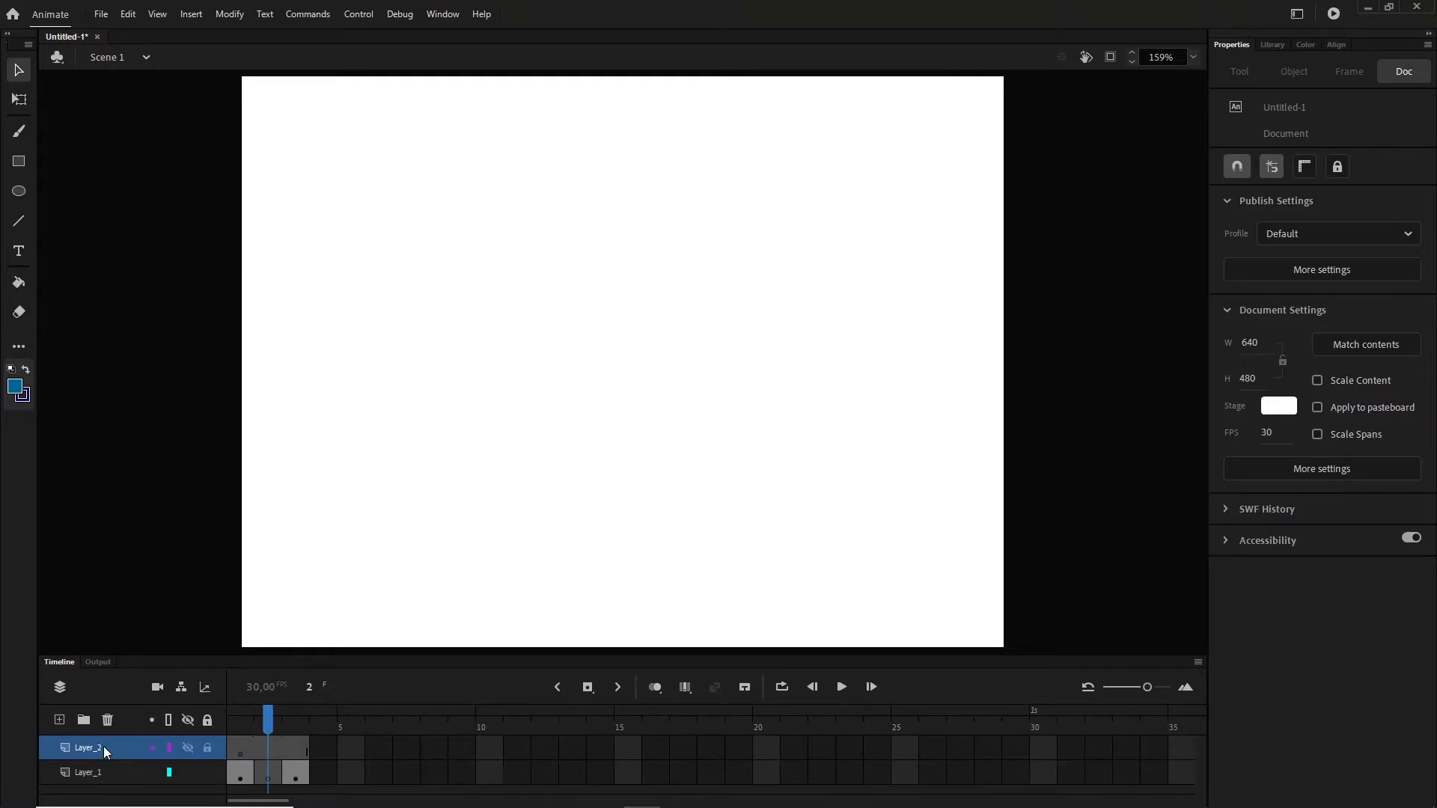
left_click(101, 771)
left_click(108, 721)
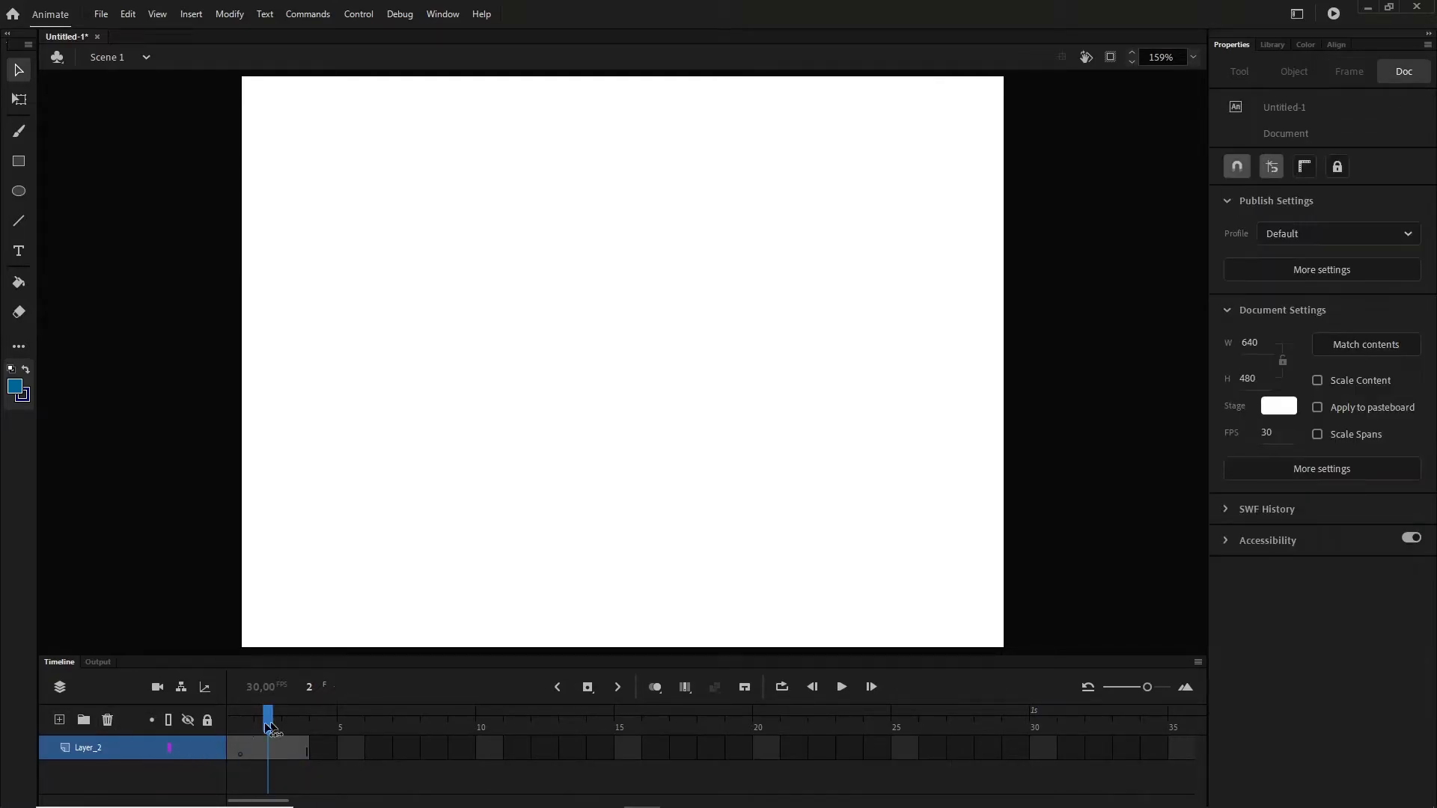
Place the walk and run cycle reference picture on frame 1 of Layer_2 and move it over the stage.
left_click(241, 751)
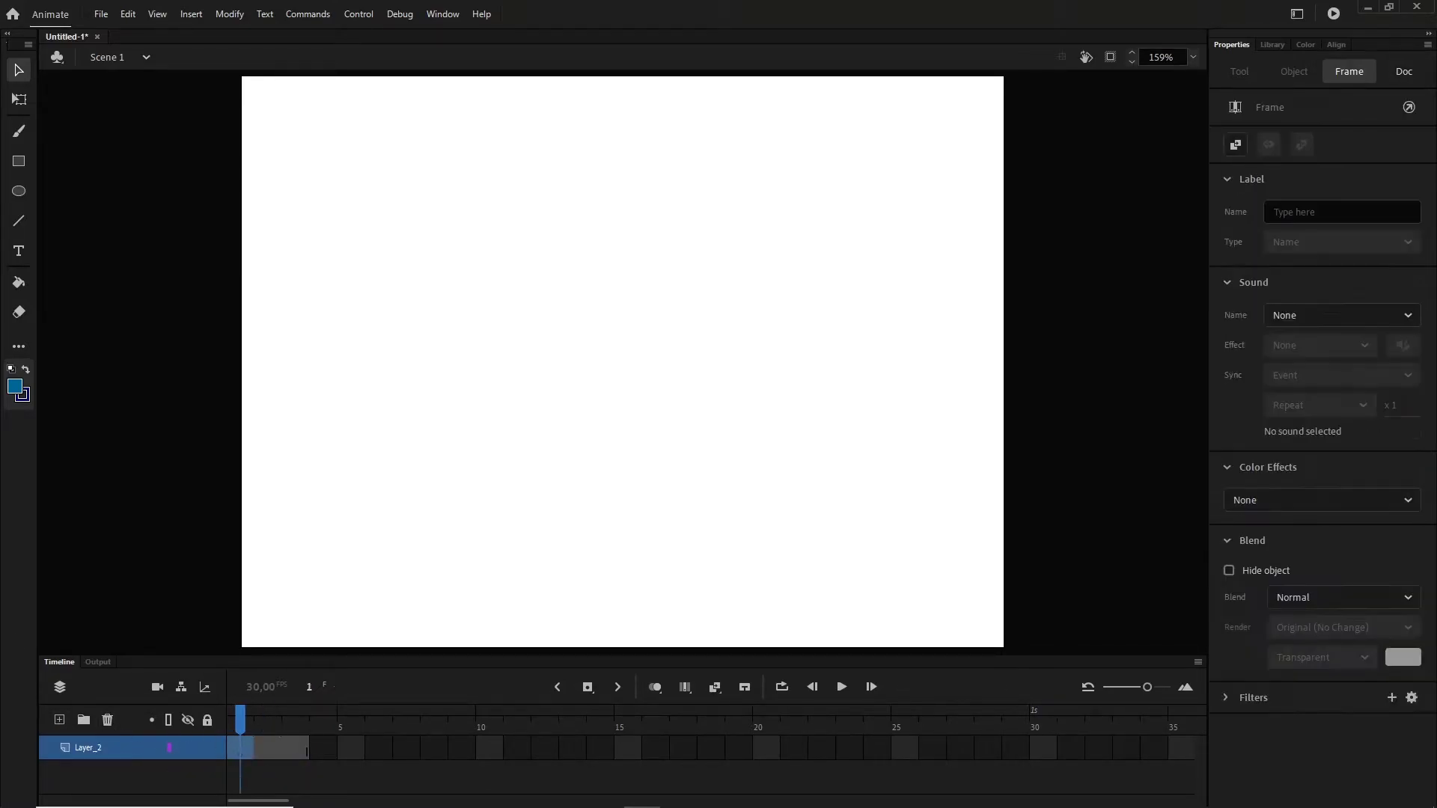
left_click_drag(2, 352, 578, 402)
left_click_drag(522, 275, 495, 402)
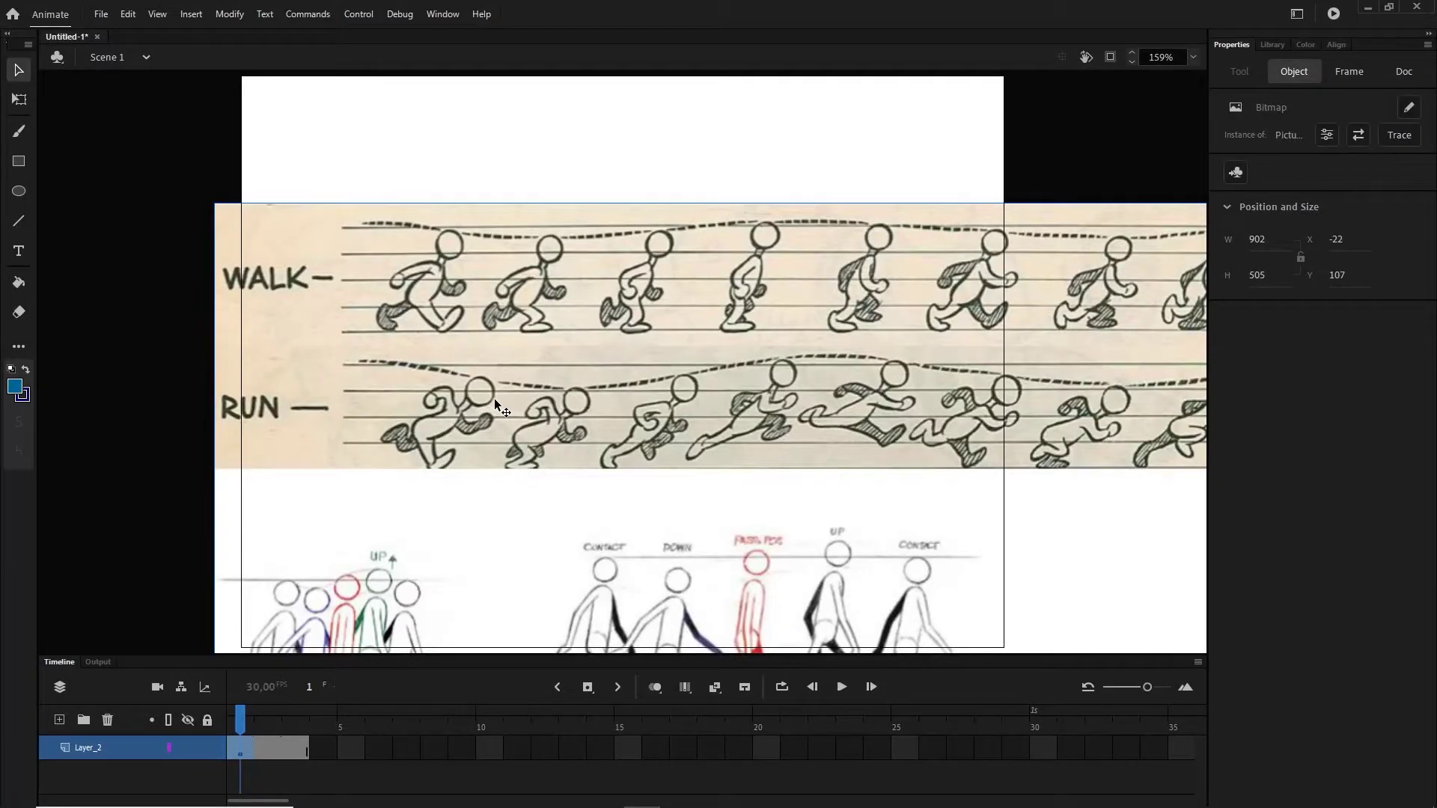
Enlarge the reference picture to about 1404 by 786 px and position it at about X 15, Y 123.
key("q")
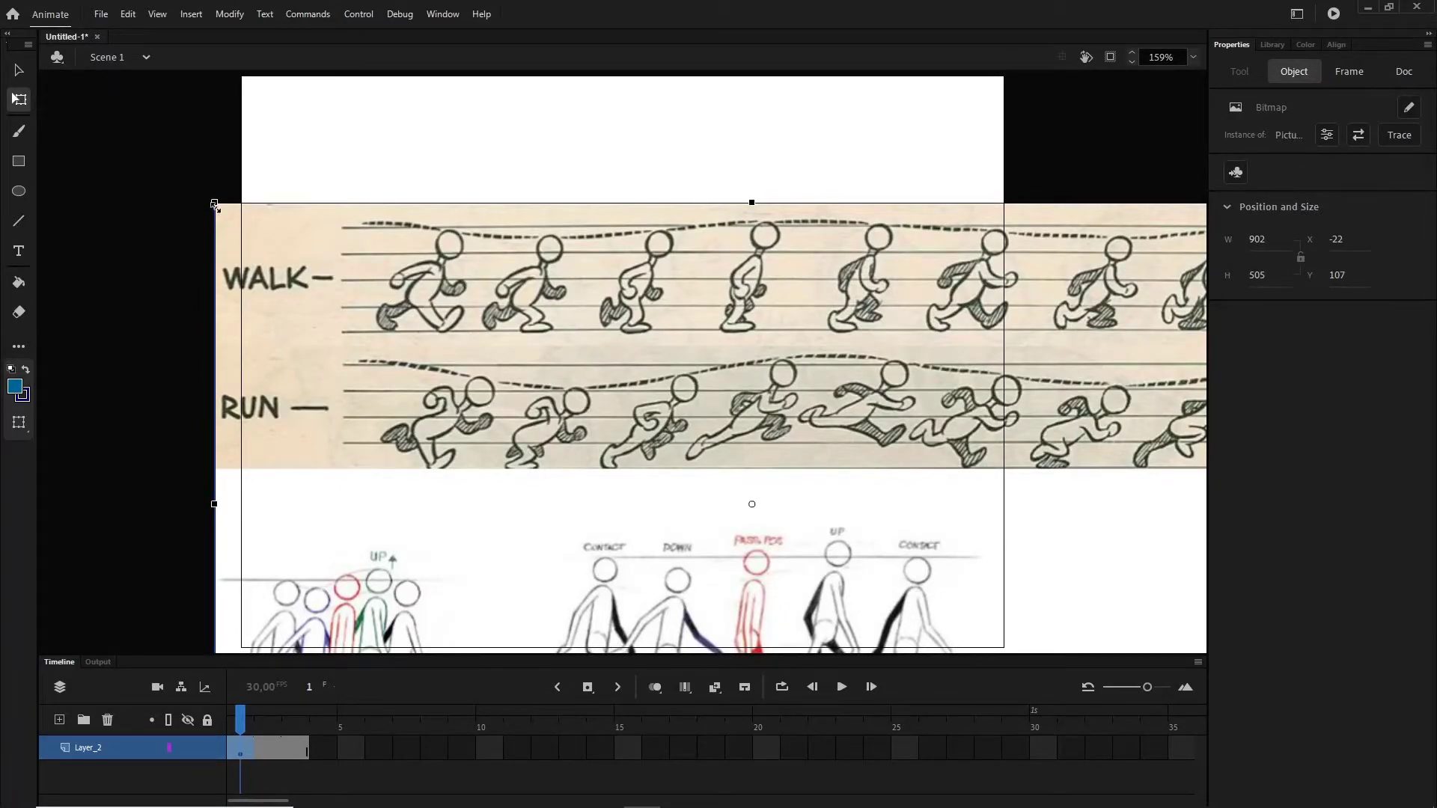
left_click_drag(202, 198, 142, 164)
left_click_drag(531, 283, 697, 398)
left_click_drag(320, 285, 81, 153)
left_click_drag(529, 353, 707, 423)
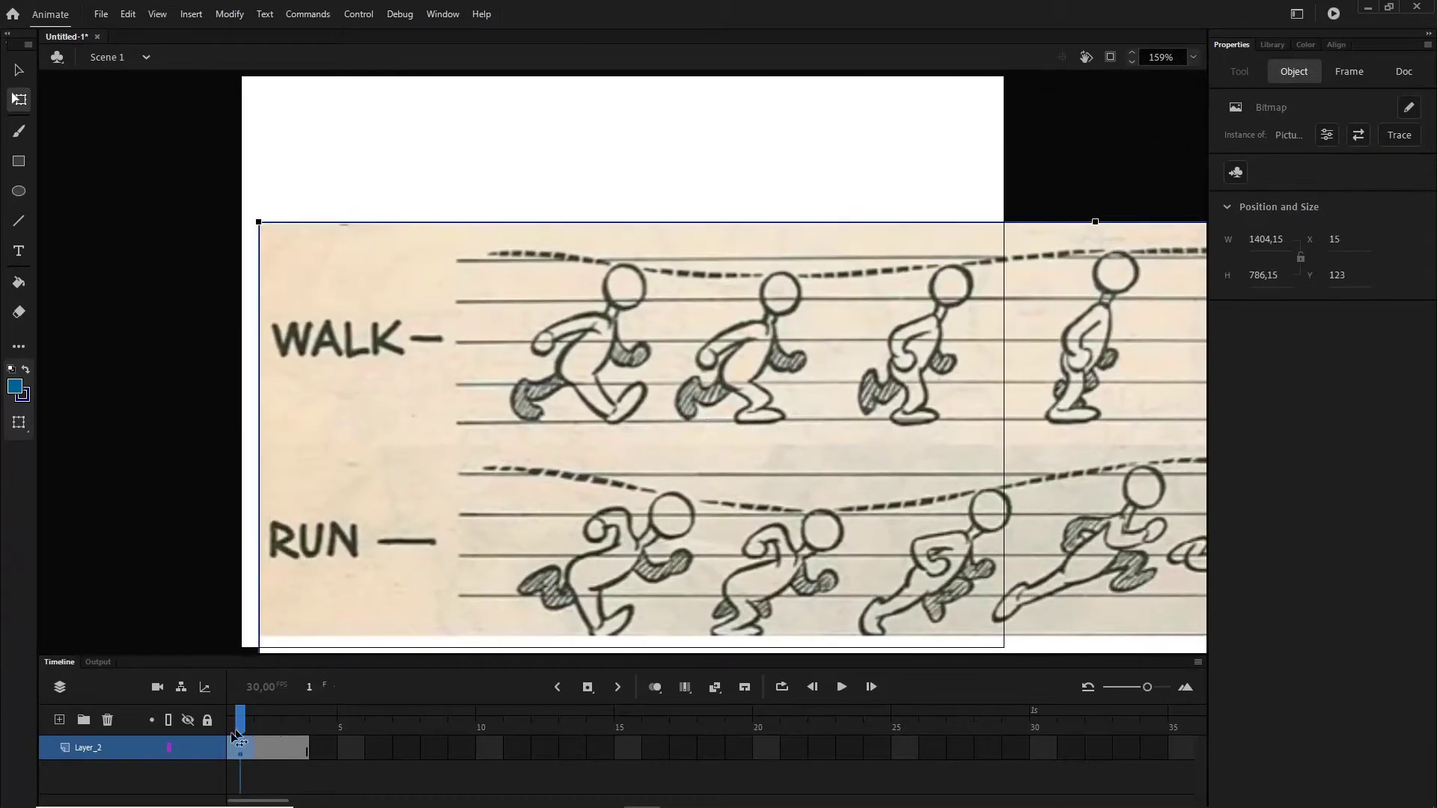
Lock the reference picture's layer and add a new layer above it.
left_click(208, 748)
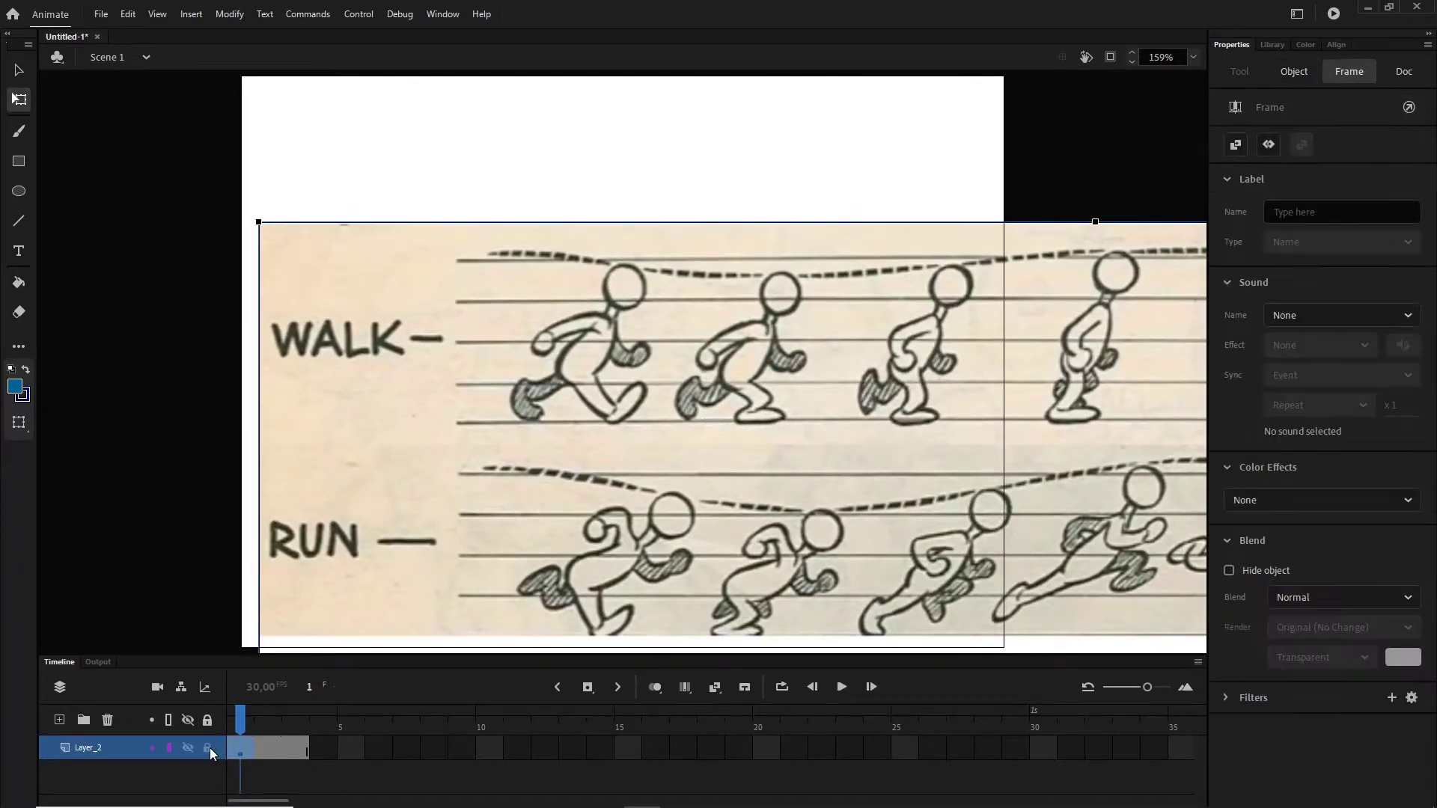
left_click(59, 720)
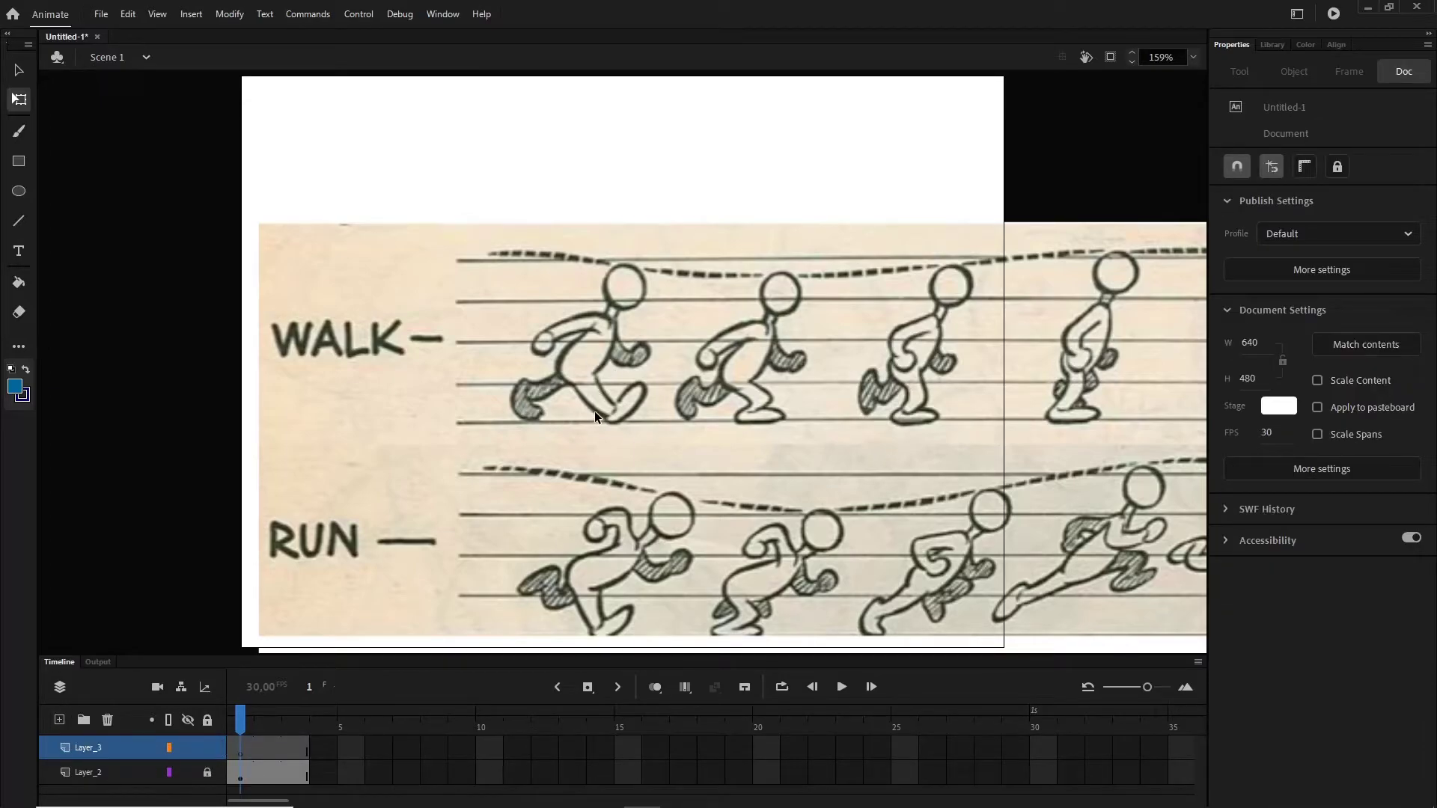
Unlock the reference picture's layer and shift the picture left to bring the following walk poses over the stage.
left_click(207, 772)
left_click(729, 437)
left_click_drag(729, 437, 581, 405)
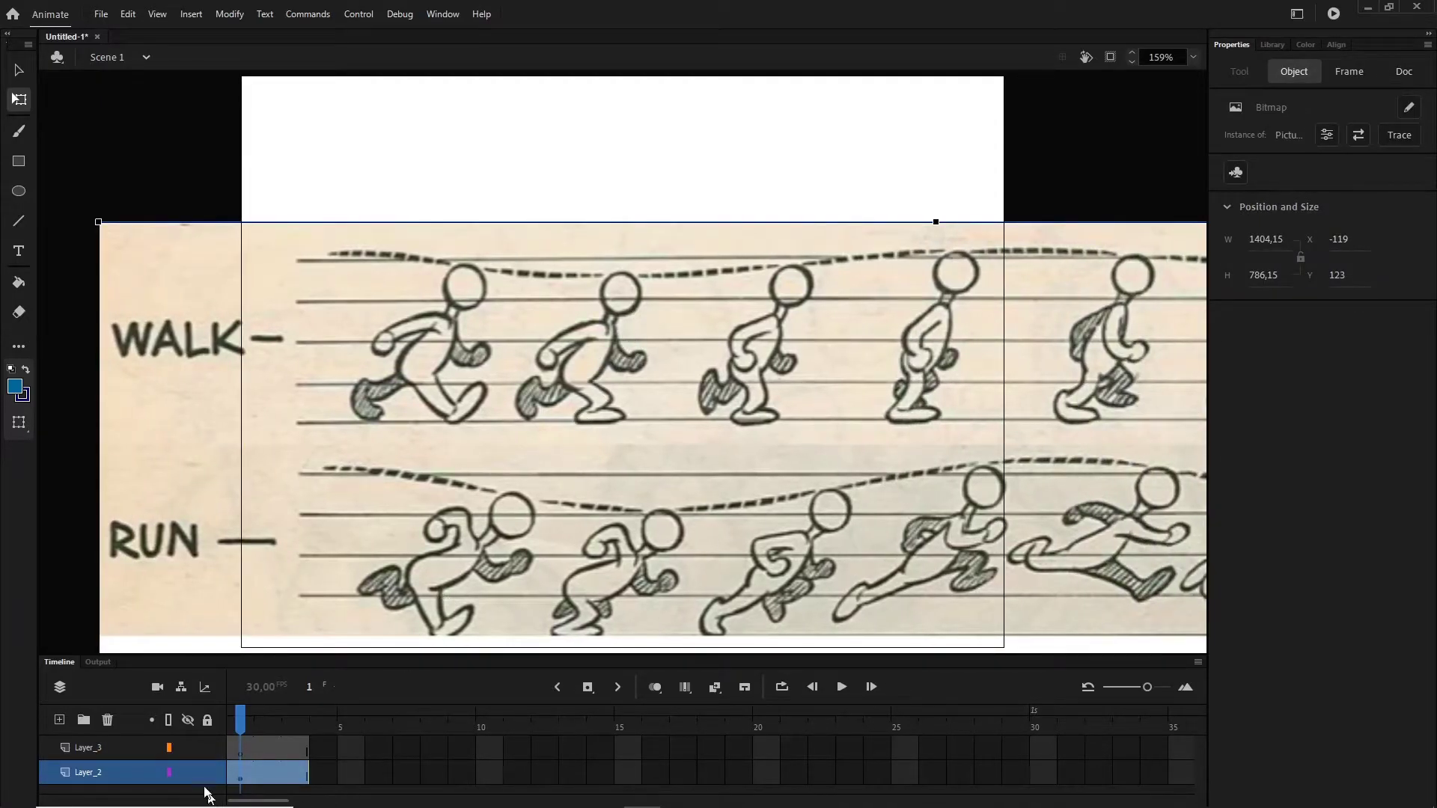
left_click_drag(751, 385, 587, 368)
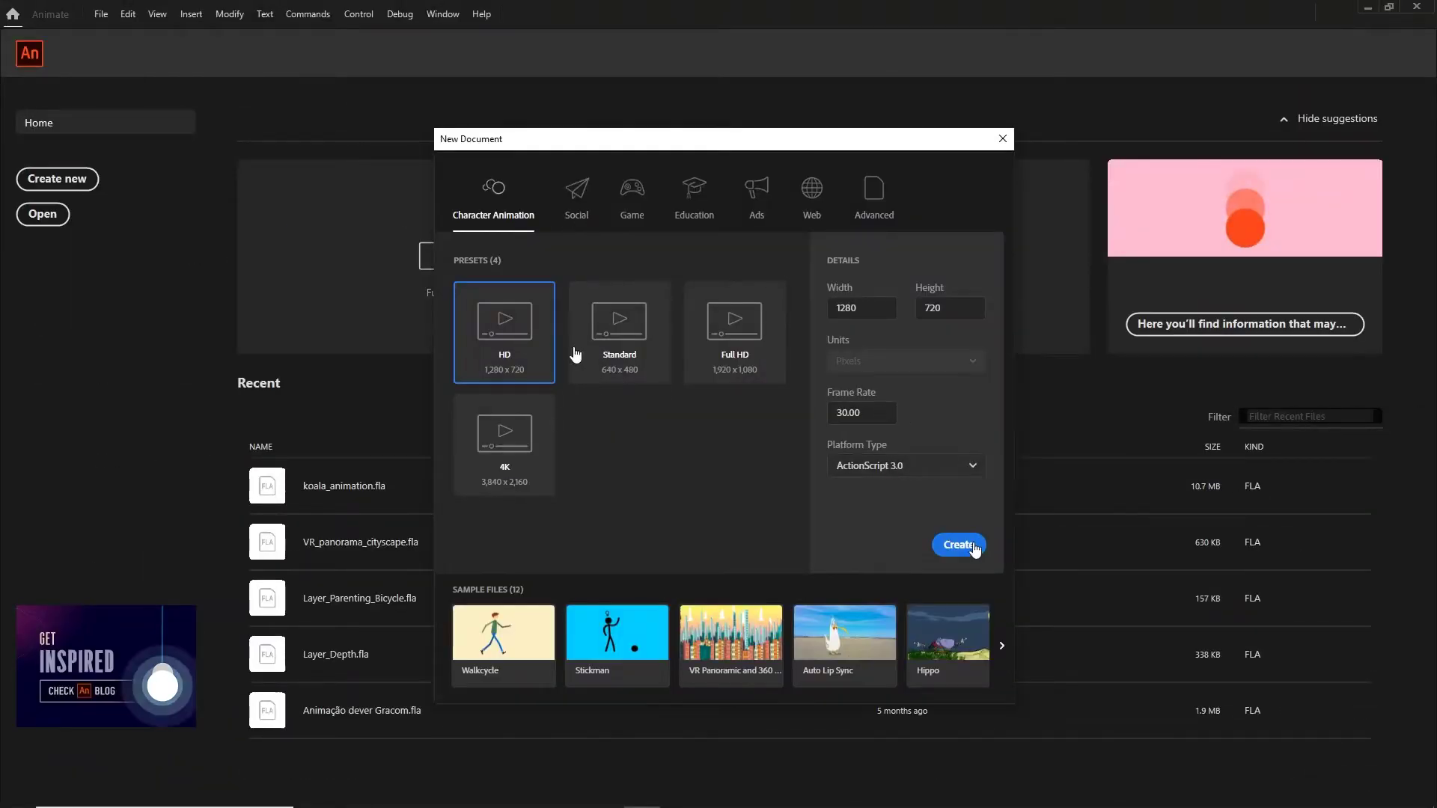
Create an HD 1280 × 720 document and enlarge the walk and run reference picture so the first walk poses span the stage.
left_click(959, 545)
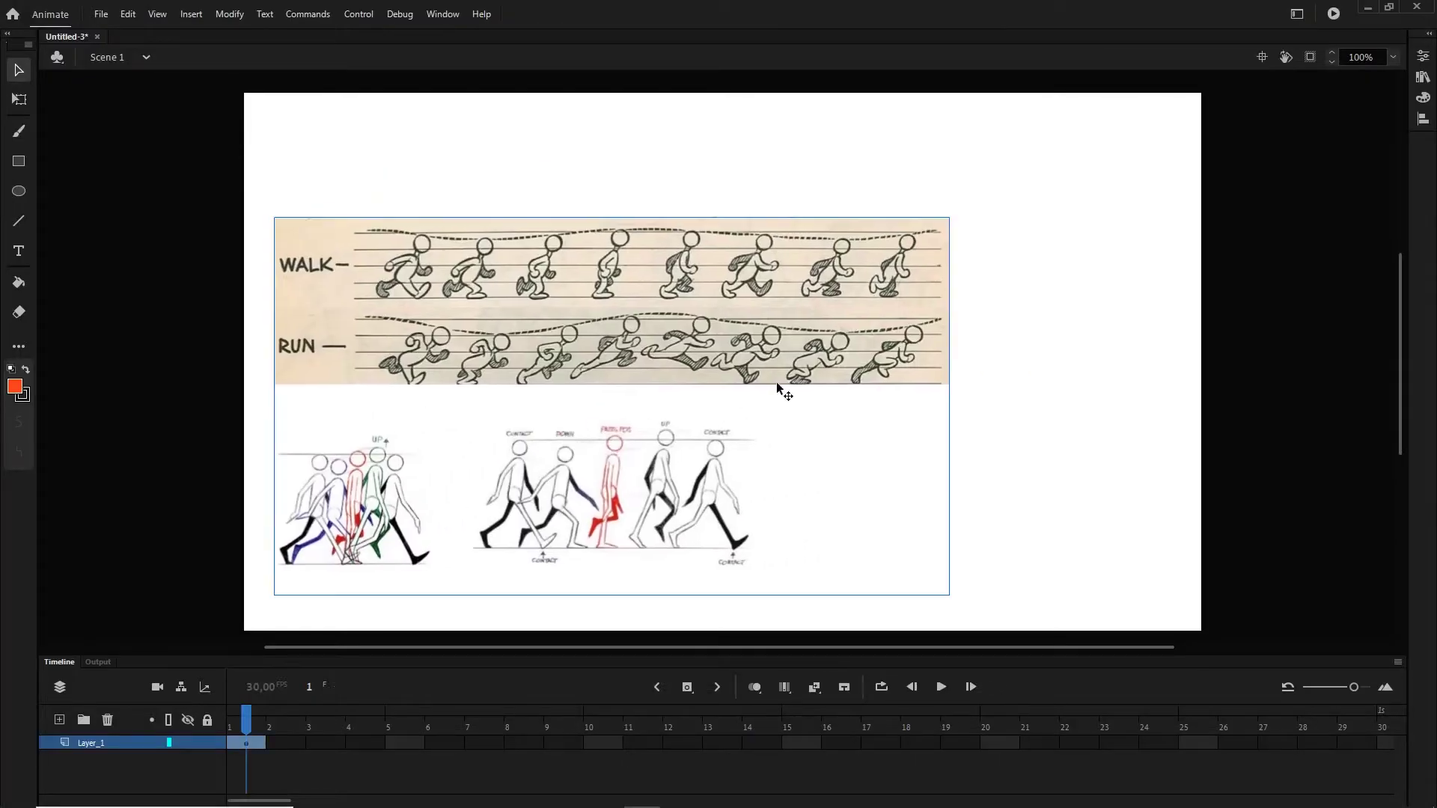
key("q")
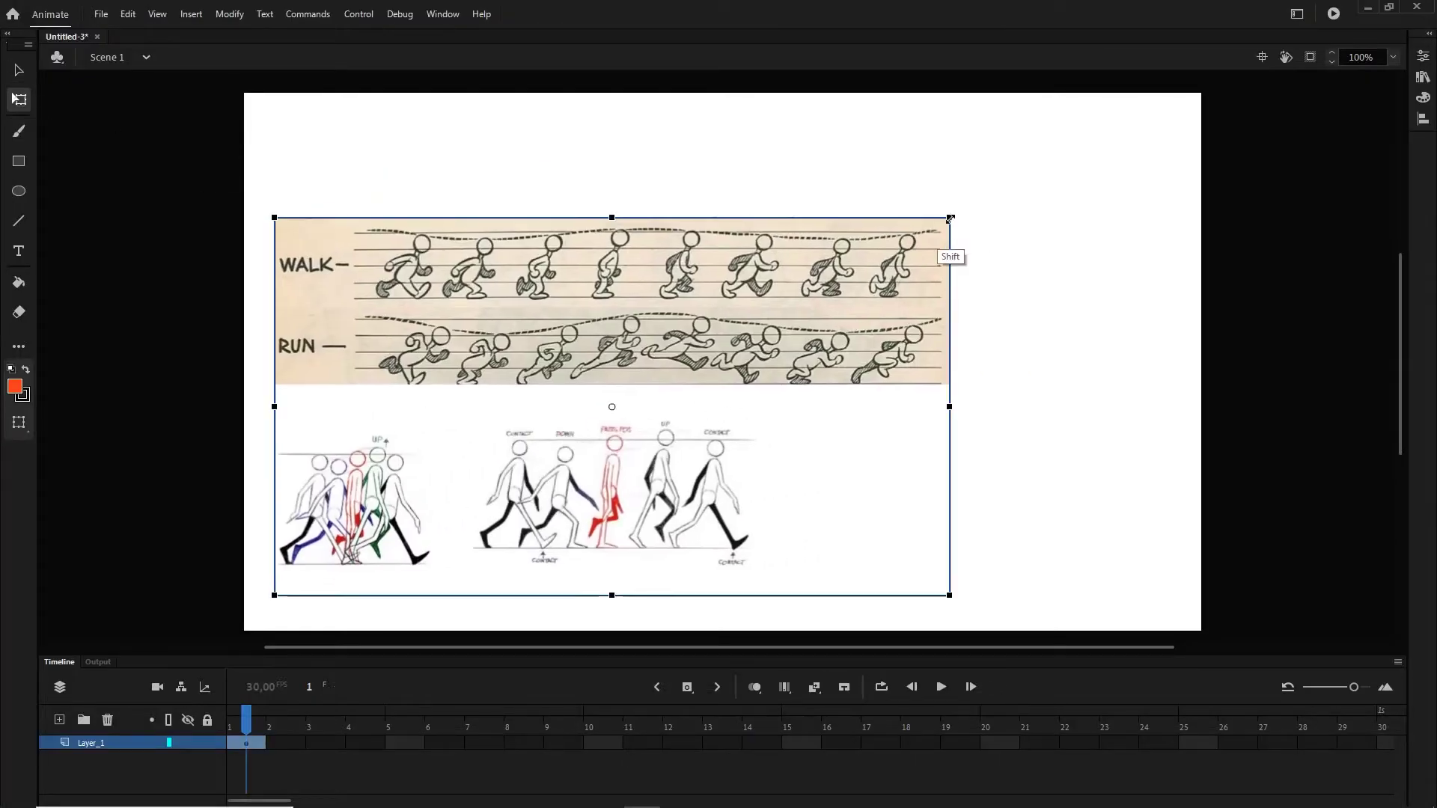
left_click_drag(946, 218, 1208, 136)
left_click_drag(1114, 194, 995, 350)
left_click_drag(1088, 292, 1265, 193)
left_click_drag(1039, 305, 535, 379)
left_click_drag(843, 292, 1026, 189)
left_click_drag(416, 352, 908, 395)
left_click_drag(374, 397, 1091, 403)
left_click_drag(534, 403, 658, 405)
Add a new layer above the reference picture, and rename the picture's layer as bg and lock it.
left_click(59, 720)
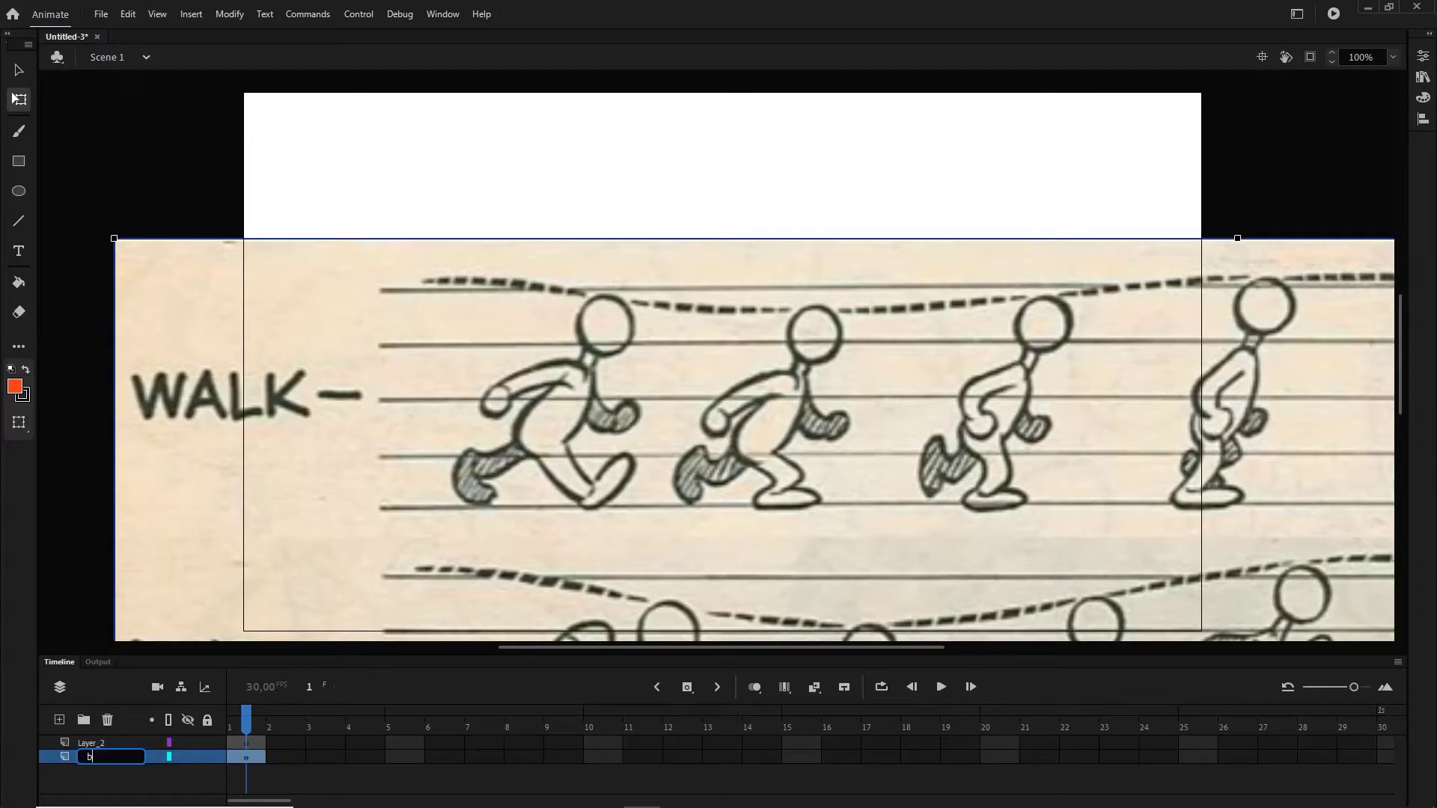
left_click(207, 757)
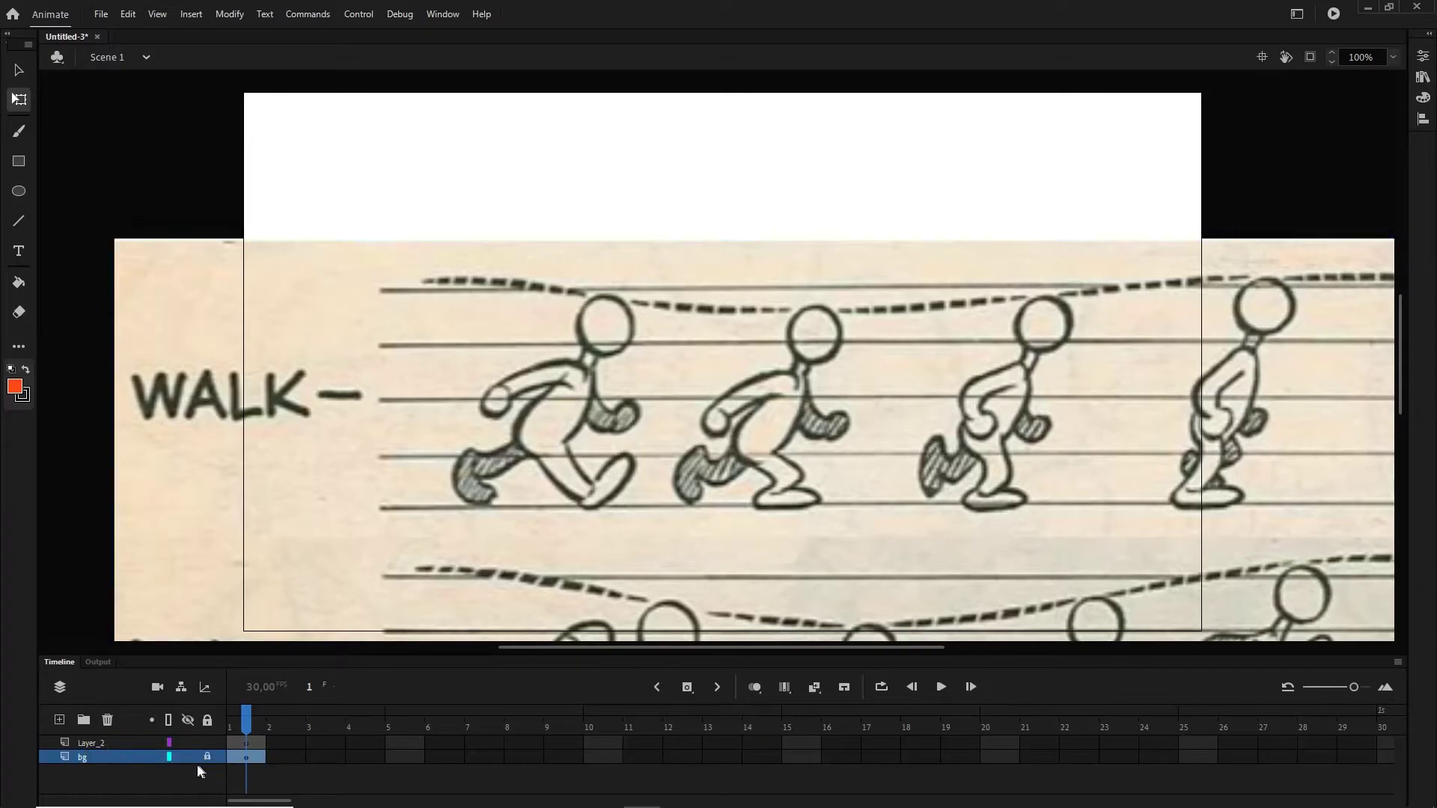
Trace the outline of the first walk pose on frame 1 of Layer_2 with the orange-red Classic Brush.
left_click(19, 131)
left_click_drag(554, 386, 517, 418)
key("ctrl+=")
scroll(674, 337, "right", 3)
mouse_move(584, 316)
left_mouse_down()
mouse_move(505, 377)
mouse_move(550, 459)
left_mouse_up()
mouse_move(397, 452)
left_mouse_down()
mouse_move(437, 518)
mouse_move(532, 438)
mouse_move(501, 483)
mouse_move(554, 467)
mouse_move(640, 540)
left_mouse_up()
mouse_move(608, 437)
left_mouse_down()
mouse_move(659, 512)
mouse_move(631, 556)
left_mouse_up()
left_click_drag(657, 293, 603, 426)
left_click_drag(617, 320, 503, 349)
mouse_move(648, 258)
left_mouse_down()
mouse_move(449, 333)
mouse_move(498, 359)
left_mouse_up()
mouse_move(657, 335)
left_mouse_down()
mouse_move(704, 406)
mouse_move(708, 366)
left_mouse_up()
mouse_move(649, 249)
left_mouse_down()
mouse_move(635, 161)
mouse_move(737, 180)
mouse_move(640, 225)
left_mouse_up()
Shade the rear leg and front arm of the first traced figure with hatching strokes.
key("e")
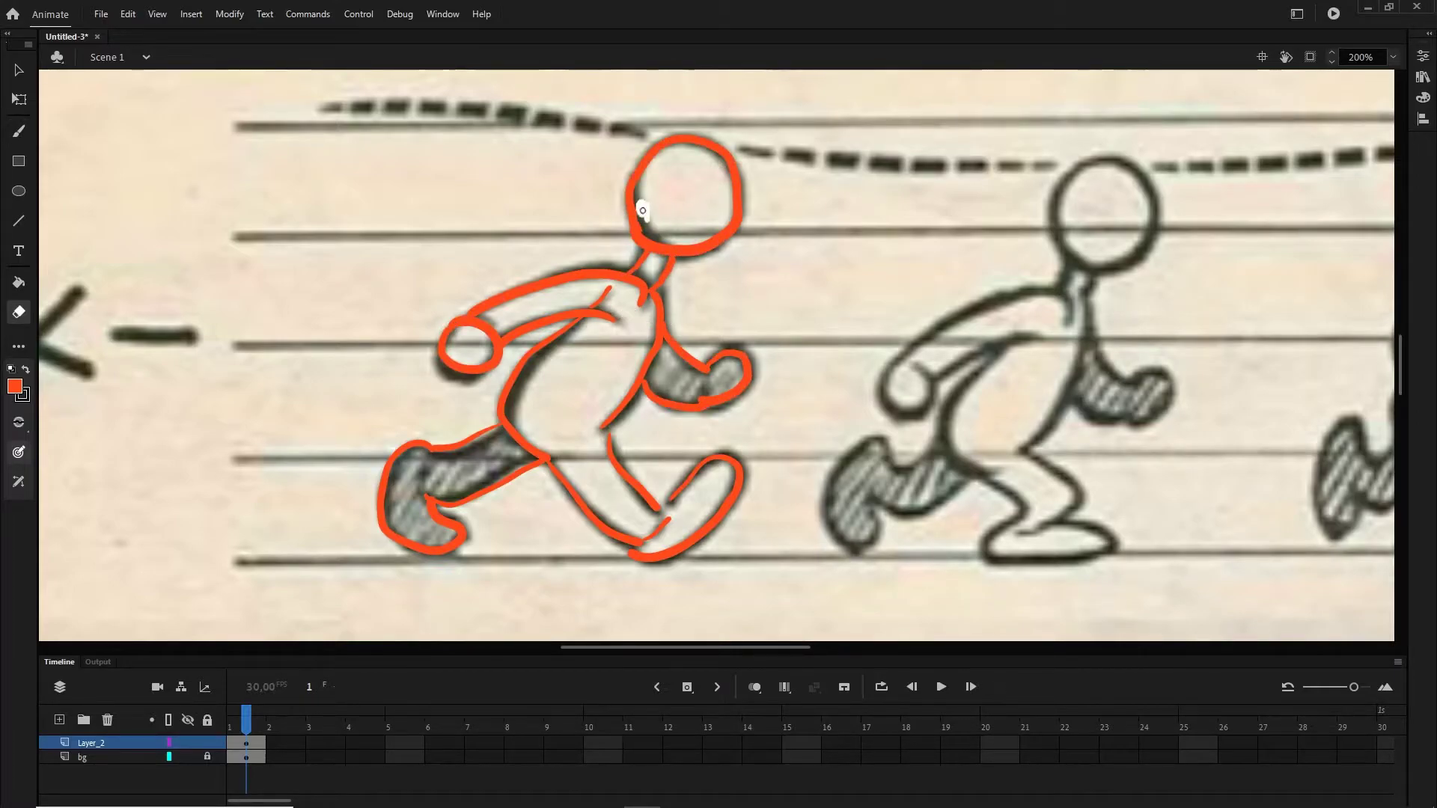
key("b")
left_click_drag(408, 524, 397, 461)
left_click_drag(434, 531, 453, 466)
left_click_drag(677, 395, 692, 374)
Insert a blank keyframe at frame 2 of Layer_2, turn on onion skinning and open its advanced settings.
key("F7")
left_click(755, 688)
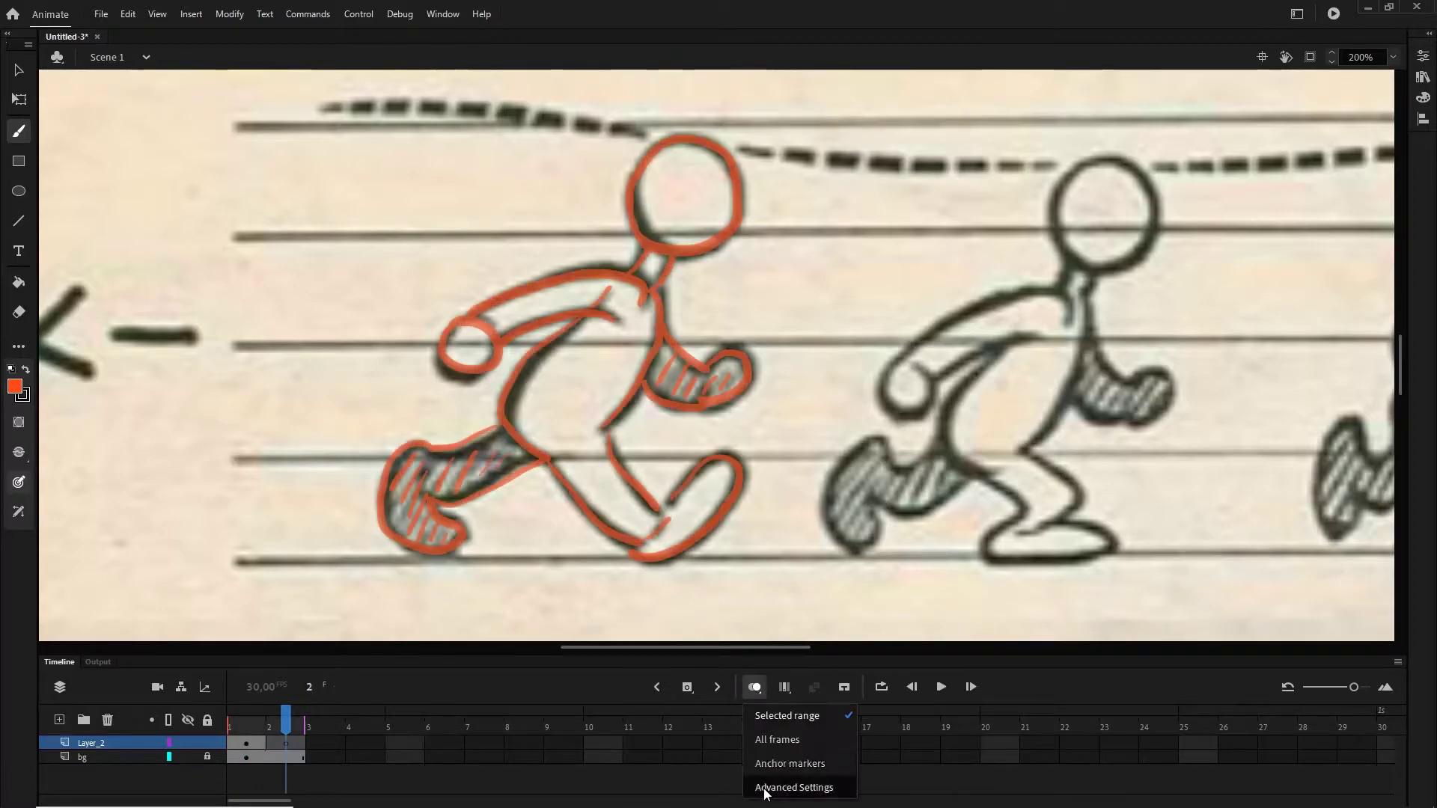
left_click(793, 788)
Align the reference's second walk pose with the onion-skinned first drawing and lock the bg layer.
left_click(699, 392)
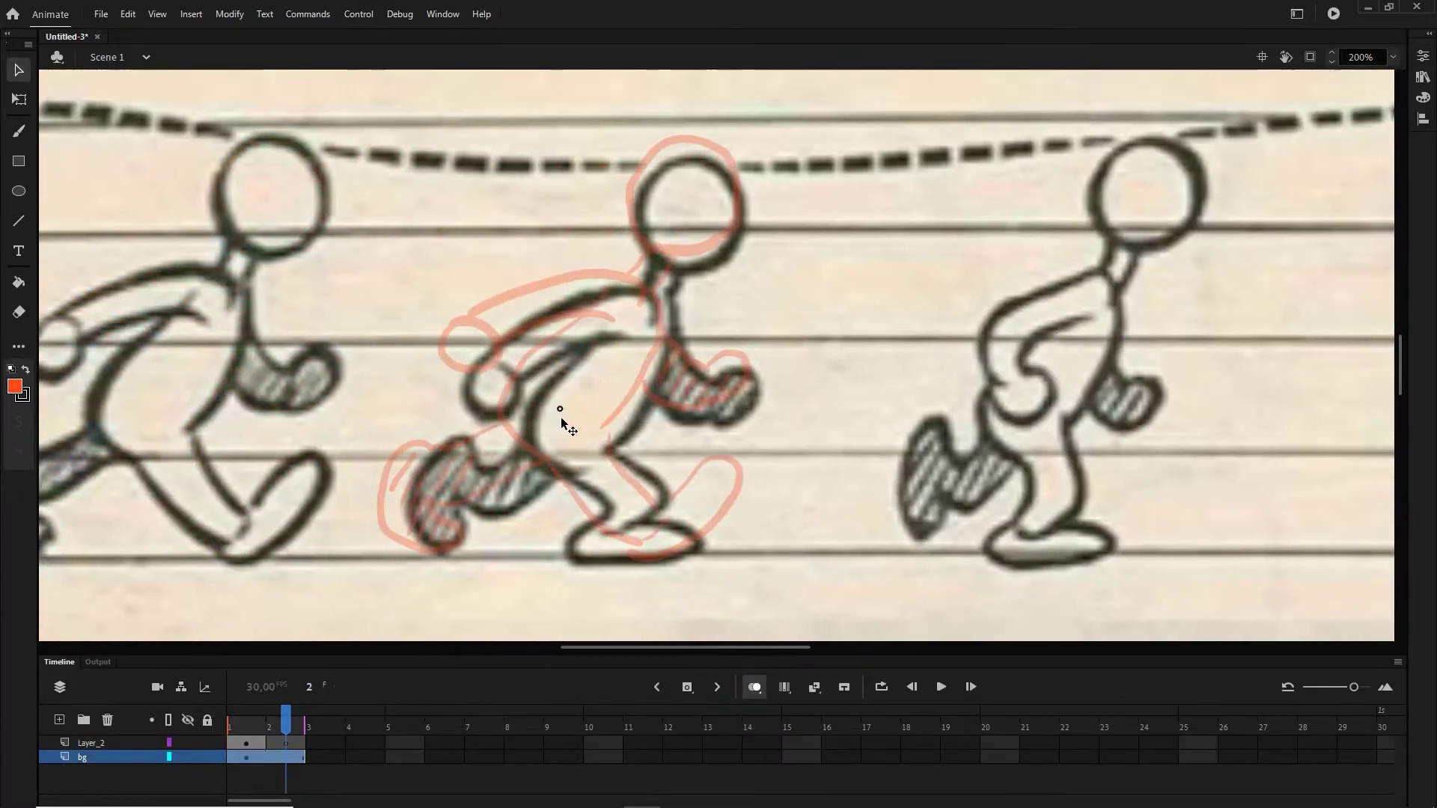
left_click(208, 757)
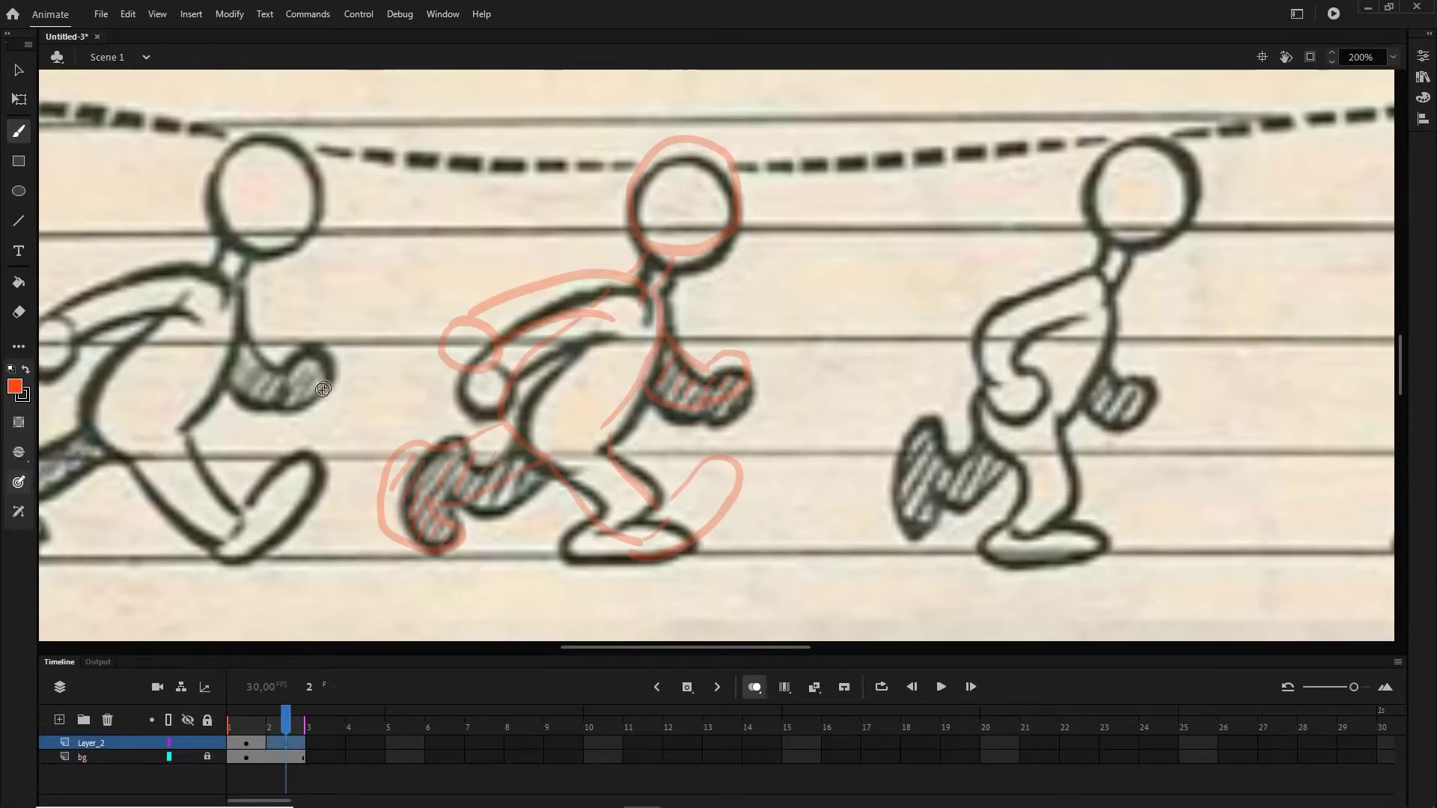
Trace the second walk pose on frame 2 of Layer_2, redoing the chest line and hatching the rear leg.
mouse_move(573, 358)
left_mouse_down()
mouse_move(423, 524)
mouse_move(572, 472)
left_mouse_up()
mouse_move(595, 448)
left_mouse_down()
mouse_move(693, 550)
mouse_move(602, 533)
left_mouse_up()
left_click_drag(665, 295, 635, 398)
key("ctrl+z")
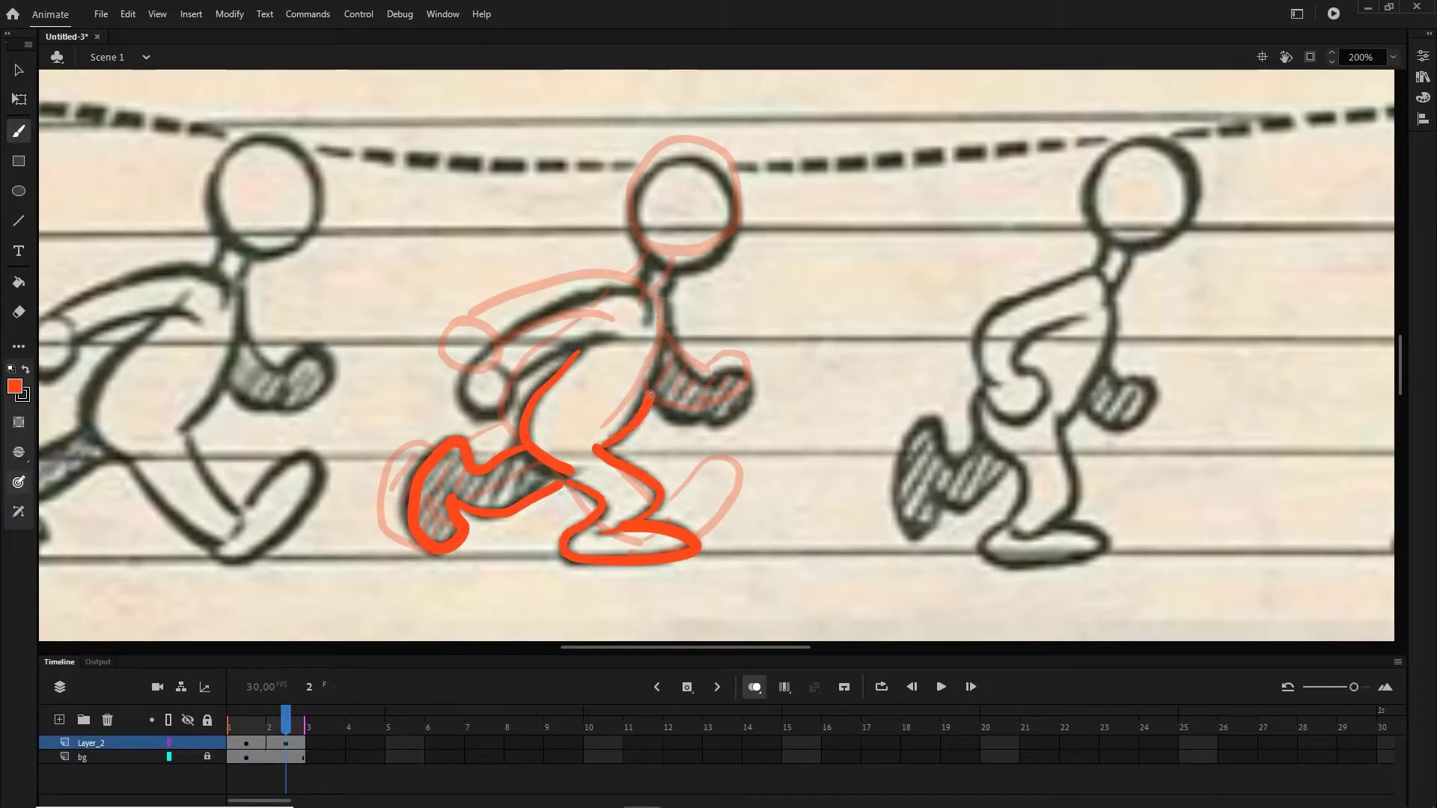
left_click_drag(665, 298, 602, 447)
left_click_drag(614, 337, 518, 378)
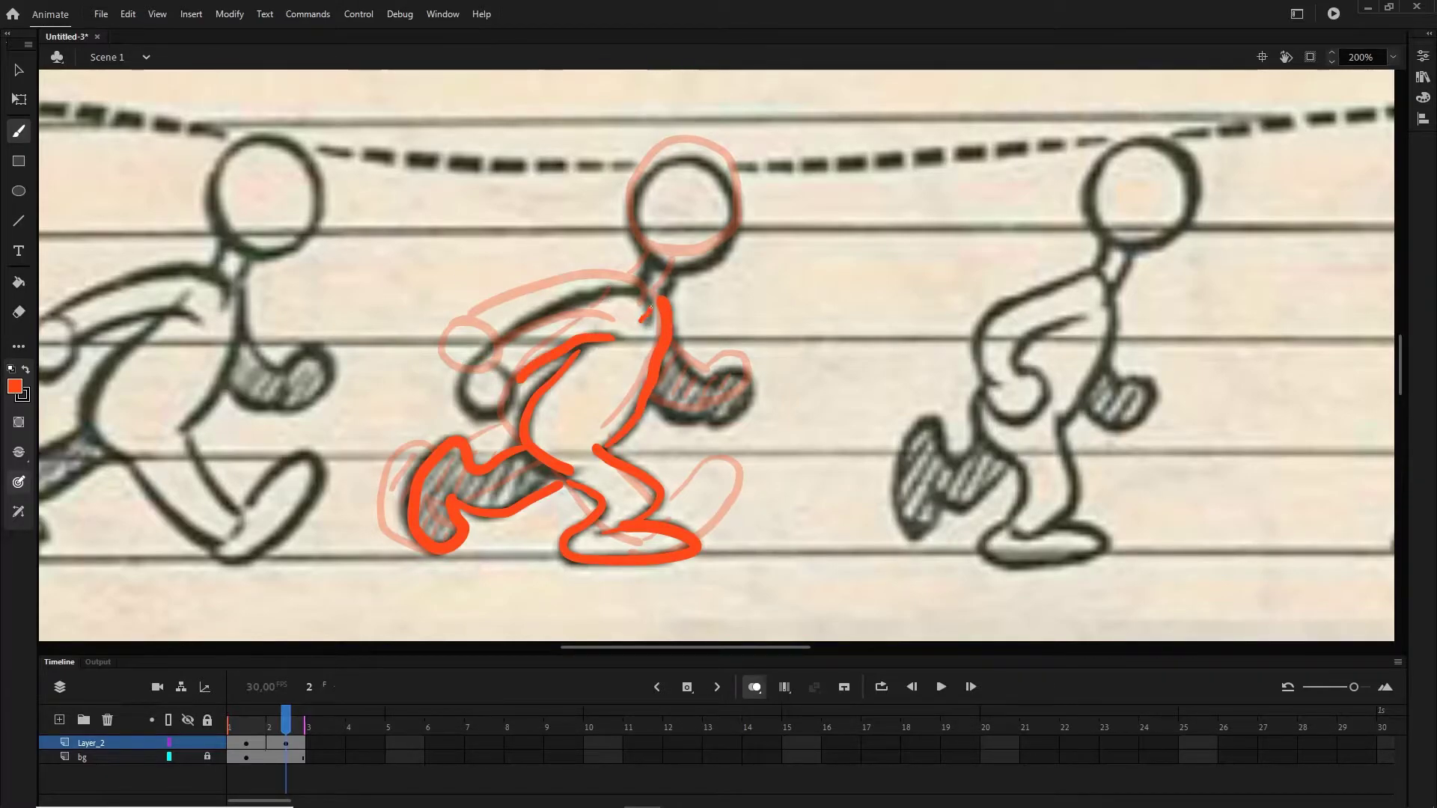
left_click_drag(646, 288, 479, 408)
left_click_drag(657, 352, 655, 400)
left_click_drag(662, 298, 659, 258)
left_click_drag(449, 471, 517, 494)
Insert a blank keyframe at frame 3 and set the onion skin colors to green for previous frames and blue for next frames.
key("F7")
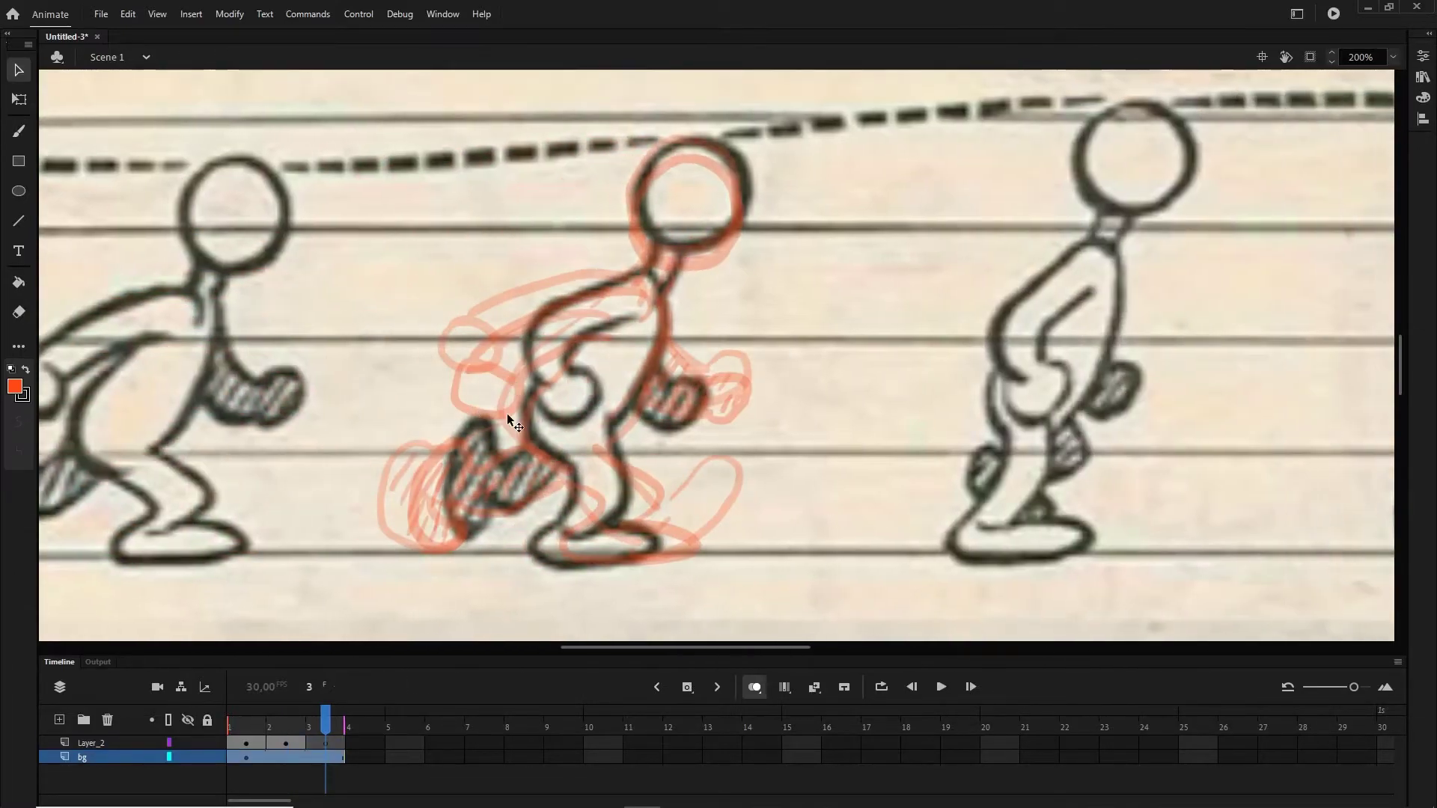
right_click(755, 687)
left_click(755, 435)
left_click(923, 522)
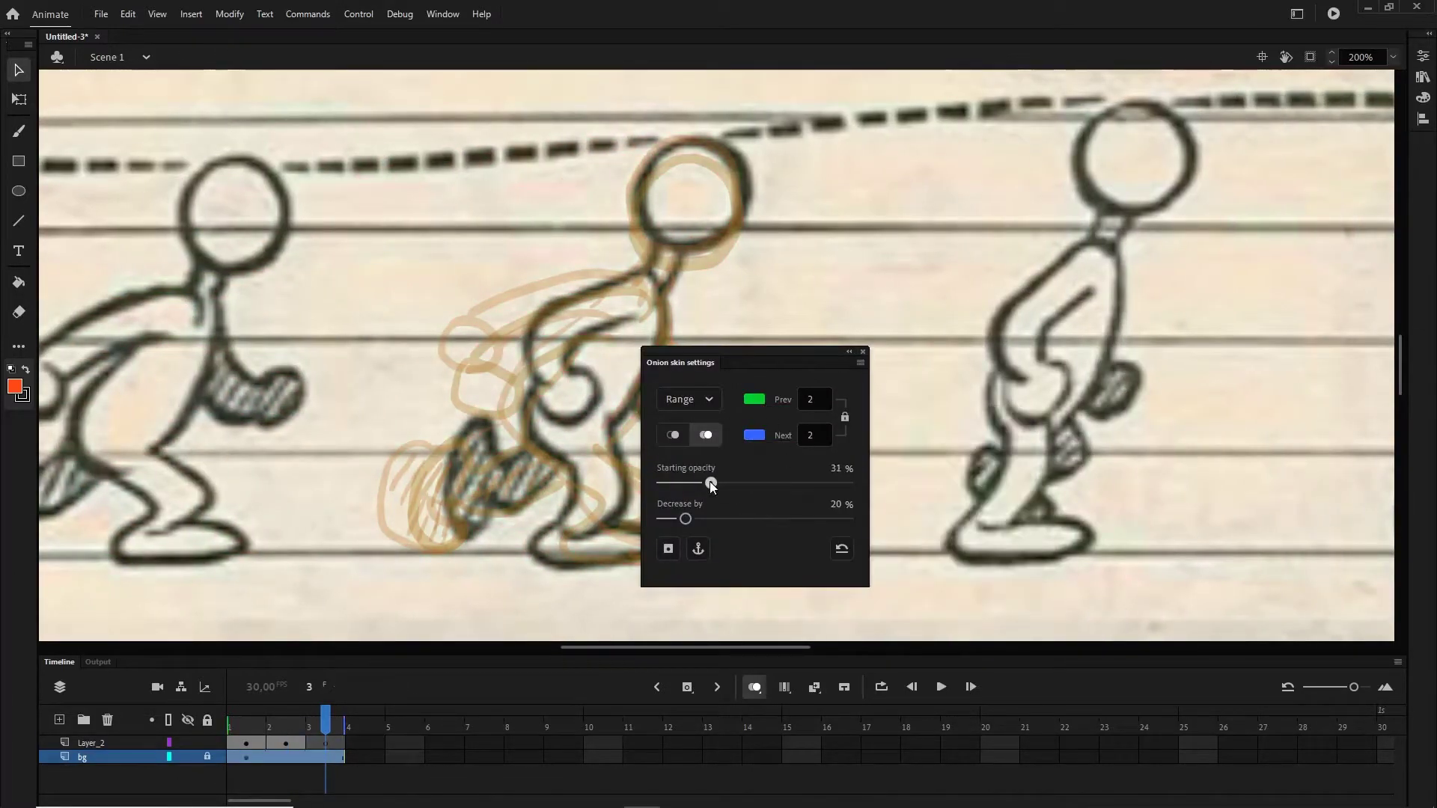
left_click(862, 351)
Make Layer_2 active and save the document as walk cycle 1 in the Área de Trabalho folder.
left_click(90, 743)
key("ctrl+s")
type("walk cycle 1")
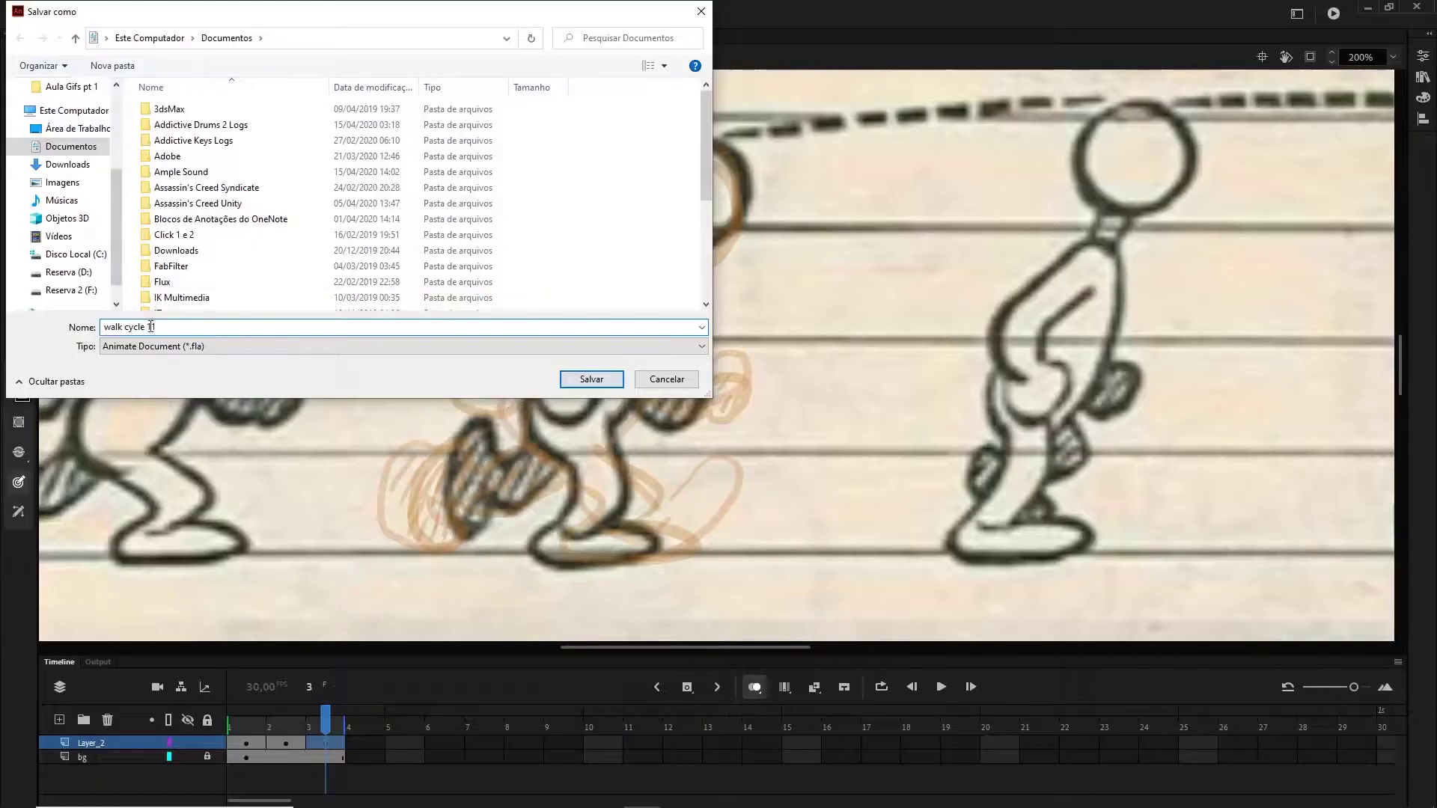
left_click(78, 128)
left_click(591, 379)
Trace the third walk pose on frame 3 of Layer_2, hatching the rear leg and far hand and adding the neck.
left_click_drag(572, 408, 603, 330)
left_click_drag(529, 373, 650, 267)
mouse_move(569, 352)
left_mouse_down()
mouse_move(638, 324)
mouse_move(617, 487)
left_mouse_up()
left_click_drag(651, 374, 673, 426)
mouse_move(543, 400)
left_mouse_down()
mouse_move(591, 535)
mouse_move(658, 539)
left_mouse_up()
mouse_move(531, 442)
left_mouse_down()
mouse_move(470, 423)
mouse_move(563, 470)
left_mouse_up()
left_click_drag(485, 440, 459, 470)
left_click_drag(488, 468, 467, 503)
left_click_drag(660, 383, 646, 408)
left_click_drag(687, 391, 677, 416)
left_click(1429, 34)
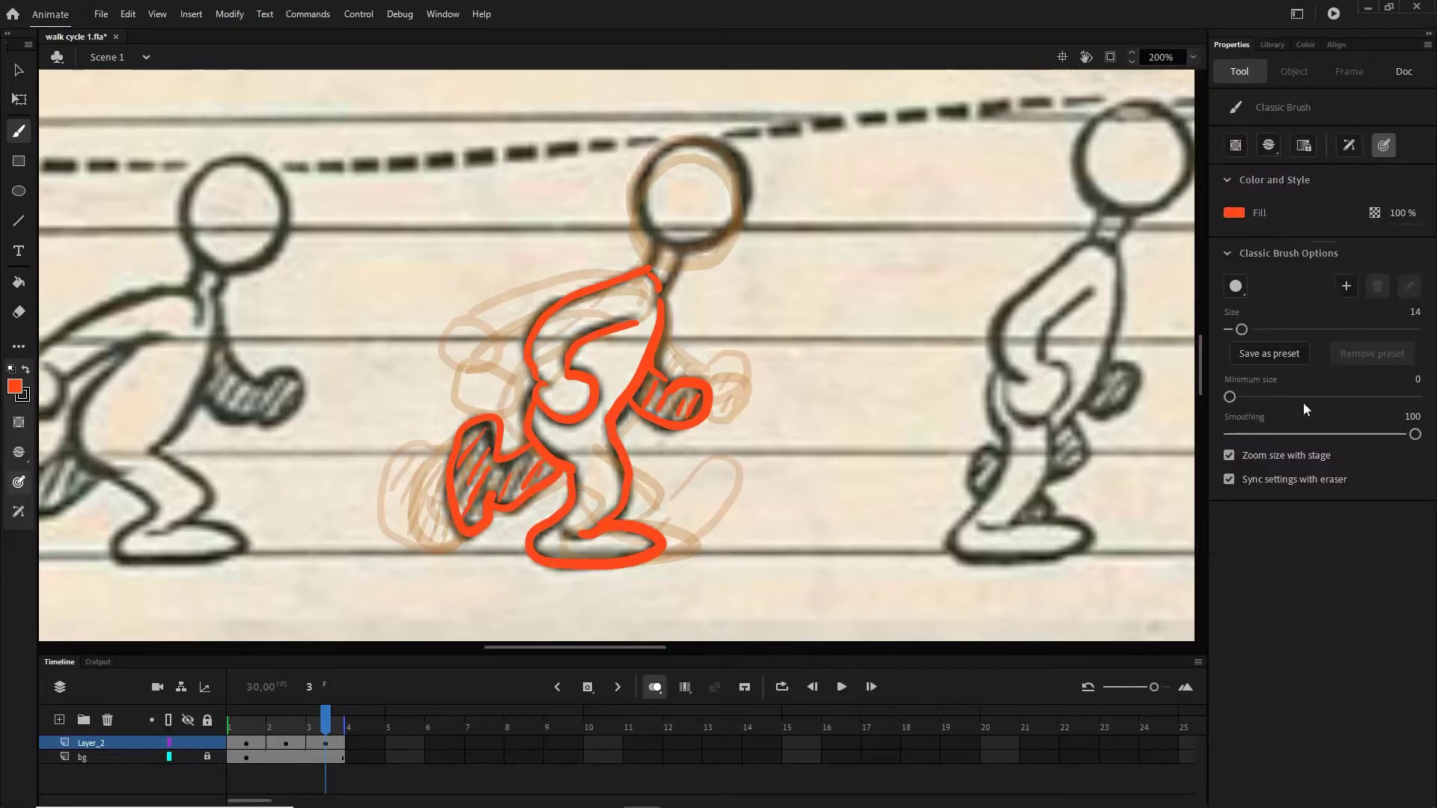
left_click(1429, 34)
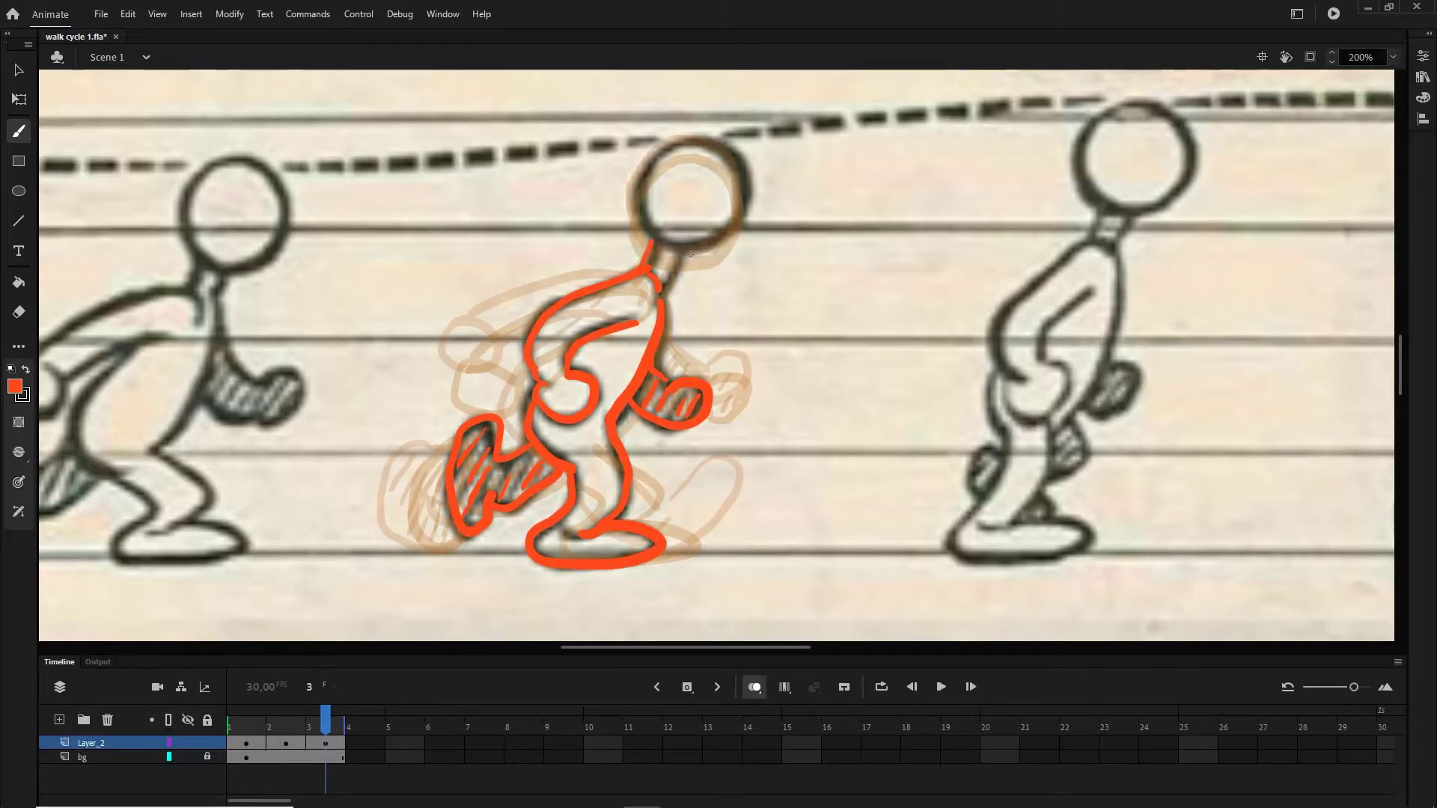
left_click_drag(652, 236, 650, 238)
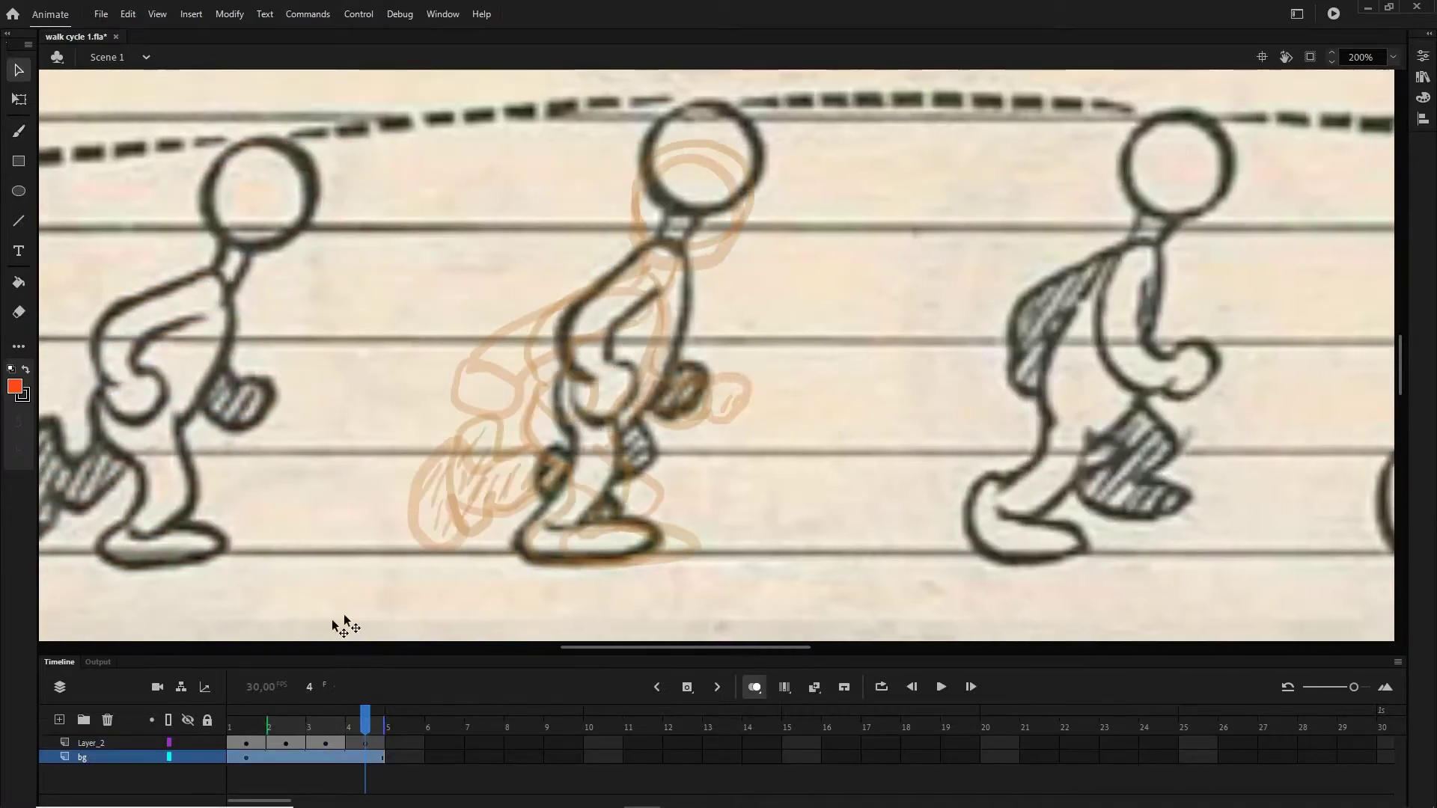
Trace the fourth walk pose on frame 4 of Layer_2 with the brush, hatching the far limbs and adding neck and head.
key("b")
mouse_move(657, 288)
left_mouse_down()
mouse_move(573, 393)
mouse_move(685, 298)
mouse_move(569, 554)
mouse_move(607, 516)
mouse_move(676, 367)
left_mouse_up()
left_click_drag(685, 379, 667, 402)
left_click_drag(566, 449, 553, 493)
left_click_drag(641, 426, 606, 479)
left_click_drag(642, 447, 623, 469)
left_click_drag(610, 497, 603, 518)
left_click_drag(676, 210, 657, 244)
left_click_drag(701, 219, 688, 247)
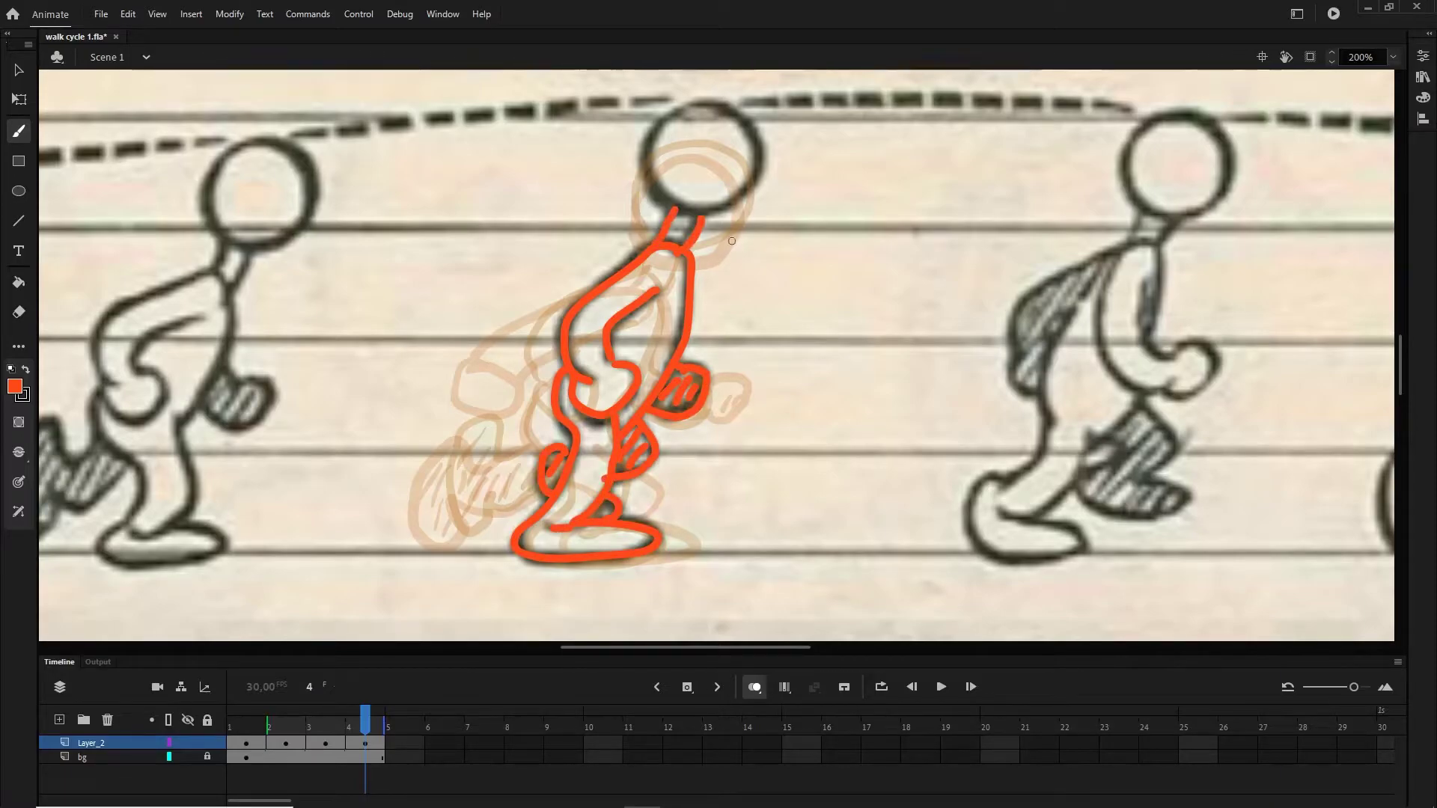
mouse_move(704, 106)
left_mouse_down()
mouse_move(765, 158)
mouse_move(705, 105)
left_mouse_up()
Insert a blank keyframe at frame 5, align the reference's fifth pose with the previous drawing and relock the bg layer.
key("F5")
key("F7")
left_click(207, 757)
key("v")
left_click_drag(1125, 346, 650, 347)
left_click(207, 758)
left_click(434, 746)
key("b")
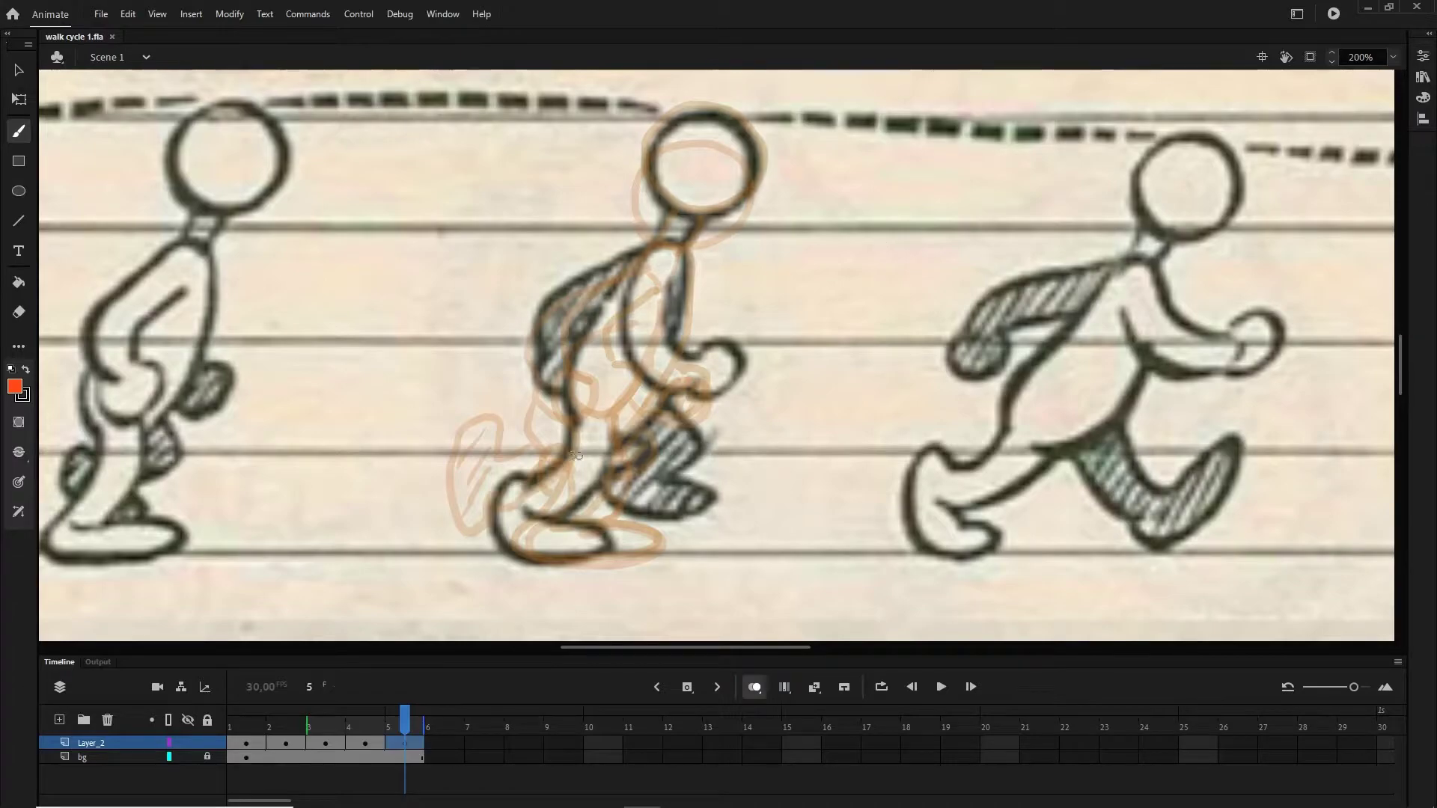
Start the onion skin range at frame 4 and trace the fifth walk pose on frame 5, hatching the far arm and leg.
left_click_drag(307, 726, 346, 726)
mouse_move(632, 259)
left_mouse_down()
mouse_move(663, 243)
mouse_move(693, 356)
mouse_move(677, 283)
mouse_move(575, 412)
mouse_move(608, 545)
mouse_move(663, 398)
mouse_move(603, 512)
left_mouse_up()
left_click_drag(637, 468, 677, 434)
left_click_drag(632, 494, 685, 442)
left_click_drag(544, 380, 648, 247)
left_click_drag(558, 352, 599, 288)
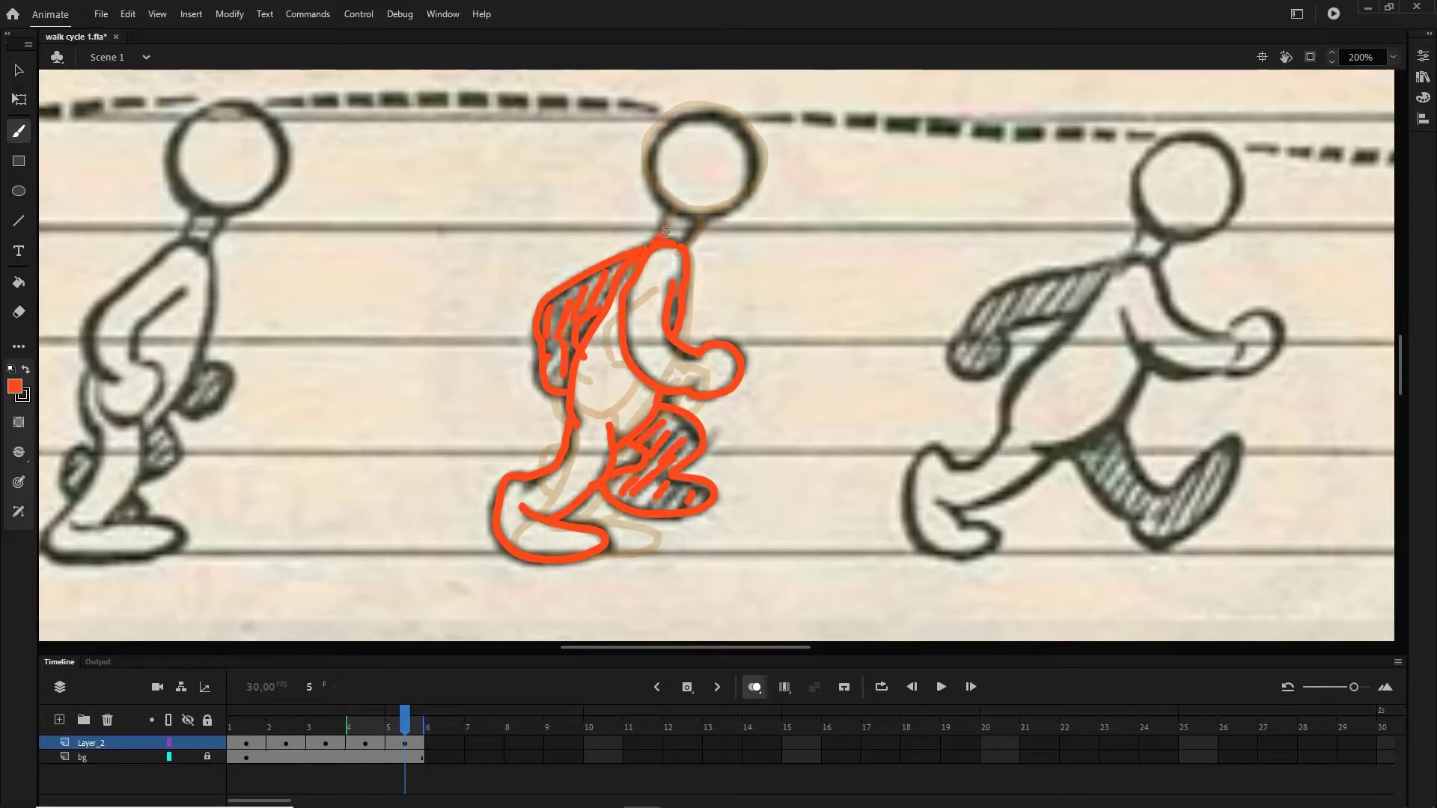
mouse_move(670, 208)
left_mouse_down()
mouse_move(652, 142)
mouse_move(677, 216)
left_mouse_up()
Insert a blank keyframe at frame 6, align the reference's sixth pose with the previous drawing and save the document.
left_click(364, 744)
left_click(403, 744)
key("F7")
left_click(207, 758)
key("v")
left_click(207, 758)
left_click(444, 743)
mouse_move(943, 424)
left_mouse_down()
mouse_move(459, 424)
mouse_move(426, 472)
mouse_move(517, 479)
mouse_move(572, 453)
mouse_move(665, 365)
left_mouse_up()
key("b")
key("ctrl+s")
Trace the sixth walk pose on frame 6 of Layer_2, including the neck and the hatched far arm and leg.
mouse_move(519, 431)
left_mouse_down()
mouse_move(590, 317)
mouse_move(564, 274)
mouse_move(588, 292)
mouse_move(547, 319)
left_mouse_up()
mouse_move(636, 307)
left_mouse_down()
mouse_move(737, 371)
mouse_move(757, 346)
left_mouse_up()
left_click_drag(650, 260, 741, 333)
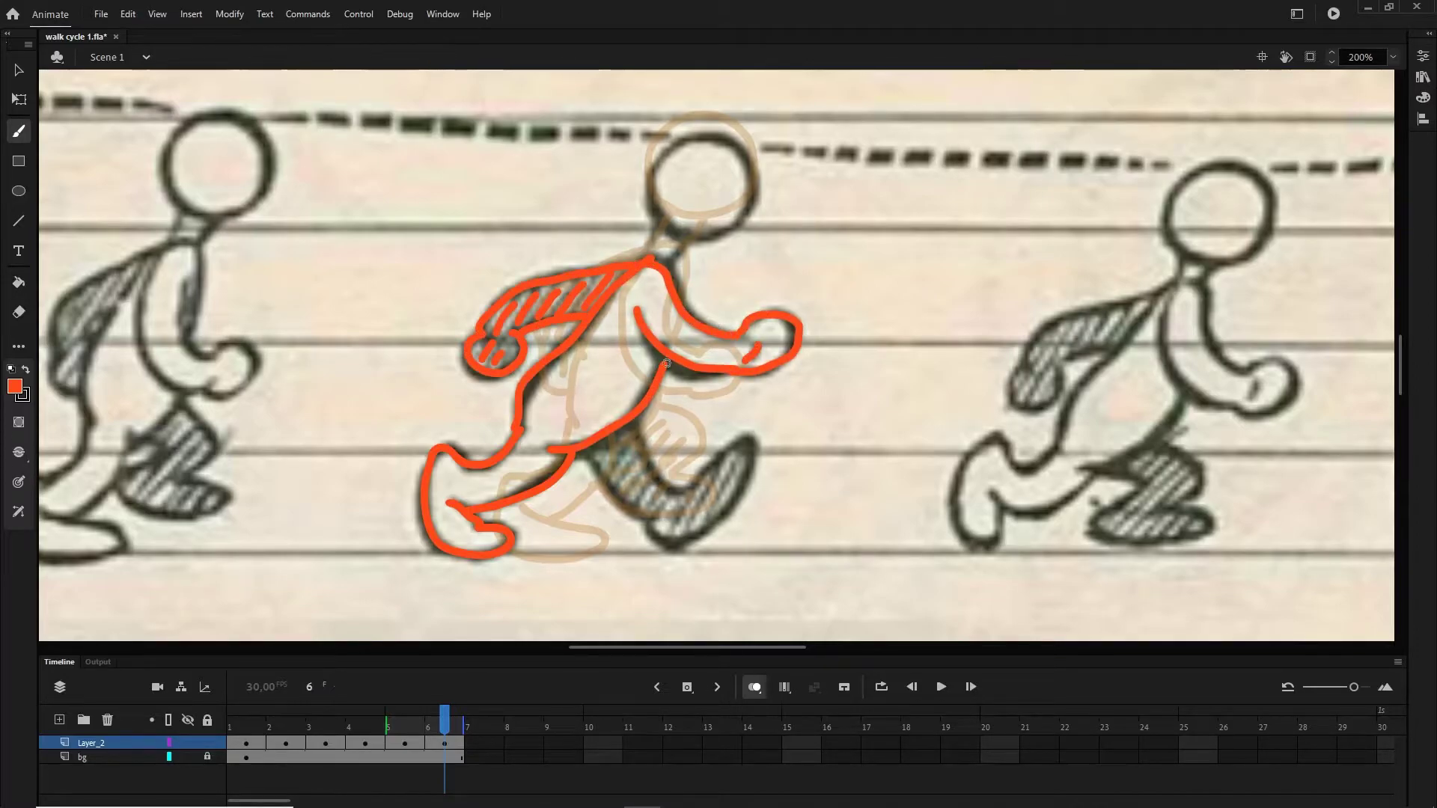
mouse_move(687, 242)
left_mouse_down()
mouse_move(749, 217)
mouse_move(692, 239)
left_mouse_up()
mouse_move(582, 449)
left_mouse_down()
mouse_move(651, 535)
mouse_move(633, 419)
mouse_move(633, 475)
left_mouse_up()
left_click_drag(737, 460, 692, 443)
Insert a blank keyframe at frame 7, align the reference's seventh pose with the previous drawing and save the document.
key("F7")
left_click(207, 757)
left_click_drag(915, 398, 401, 416)
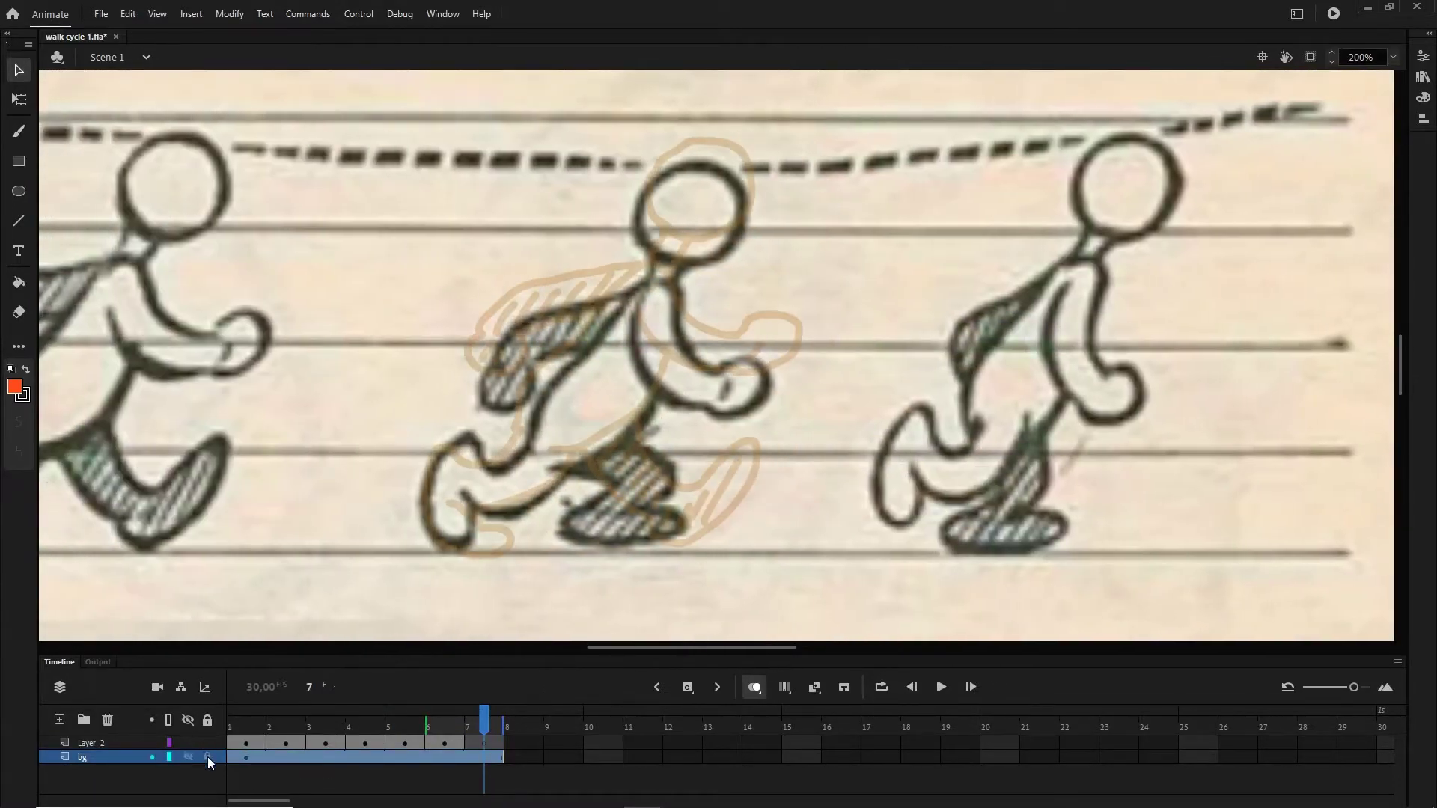
left_click(207, 757)
left_click(485, 743)
key("ctrl+s")
key("b")
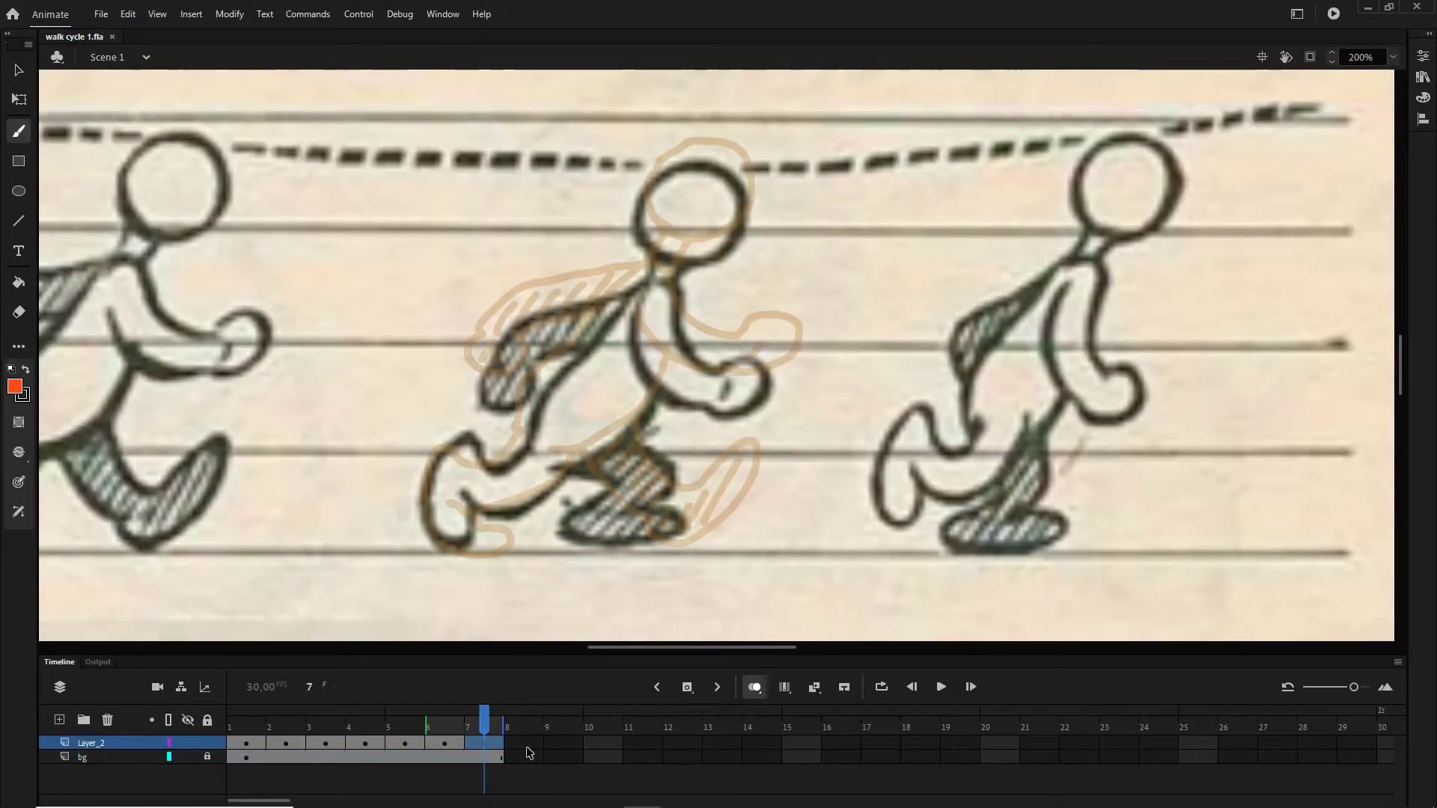
Trace the seventh walk pose on frame 7 of Layer_2, redoing the first stroke and hatching the far arm and leg.
mouse_move(650, 281)
left_mouse_down()
mouse_move(438, 533)
mouse_move(660, 402)
left_mouse_up()
key("ctrl+z")
mouse_move(575, 473)
left_mouse_down()
mouse_move(763, 378)
mouse_move(659, 285)
mouse_move(685, 262)
left_mouse_up()
left_click_drag(499, 359, 621, 296)
left_click_drag(629, 457, 591, 524)
left_click_drag(681, 166, 659, 258)
mouse_move(680, 168)
left_mouse_down()
mouse_move(747, 213)
mouse_move(663, 258)
left_mouse_up()
Unlock the bg layer and switch to the Selection tool.
key("v")
left_click(207, 757)
left_click_drag(826, 625, 411, 624)
key("ctrl+z")
key("F7")
key("ctrl+z")
Insert a blank keyframe at frame 8, align the reference's eighth pose with the previous drawing and relock the bg layer.
left_click(484, 744)
key("F7")
left_click_drag(917, 540, 494, 539)
left_click(207, 757)
left_click(523, 743)
key("b")
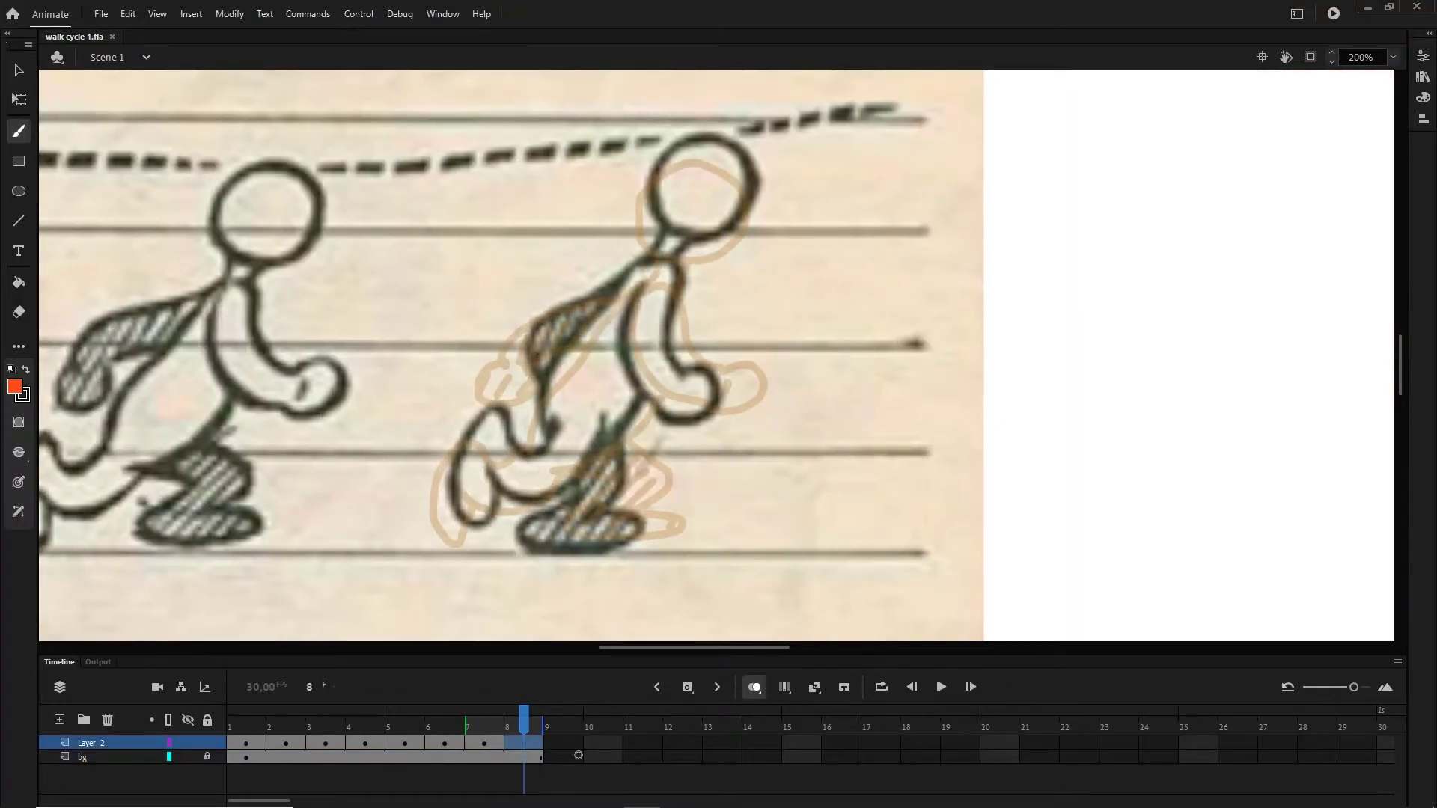
Trace the eighth walk pose on frame 8 of Layer_2, hatching the far arm and leg and adding neck and head.
mouse_move(558, 423)
left_mouse_down()
mouse_move(456, 487)
mouse_move(606, 431)
mouse_move(645, 396)
left_mouse_up()
mouse_move(642, 283)
left_mouse_down()
mouse_move(659, 410)
mouse_move(657, 266)
mouse_move(579, 330)
mouse_move(554, 430)
left_mouse_up()
left_click_drag(558, 325, 543, 354)
mouse_move(575, 483)
left_mouse_down()
mouse_move(602, 547)
mouse_move(643, 522)
left_mouse_up()
left_click_drag(624, 434, 614, 494)
left_click_drag(610, 472, 558, 517)
left_click_drag(669, 233, 645, 266)
left_click_drag(695, 237, 679, 271)
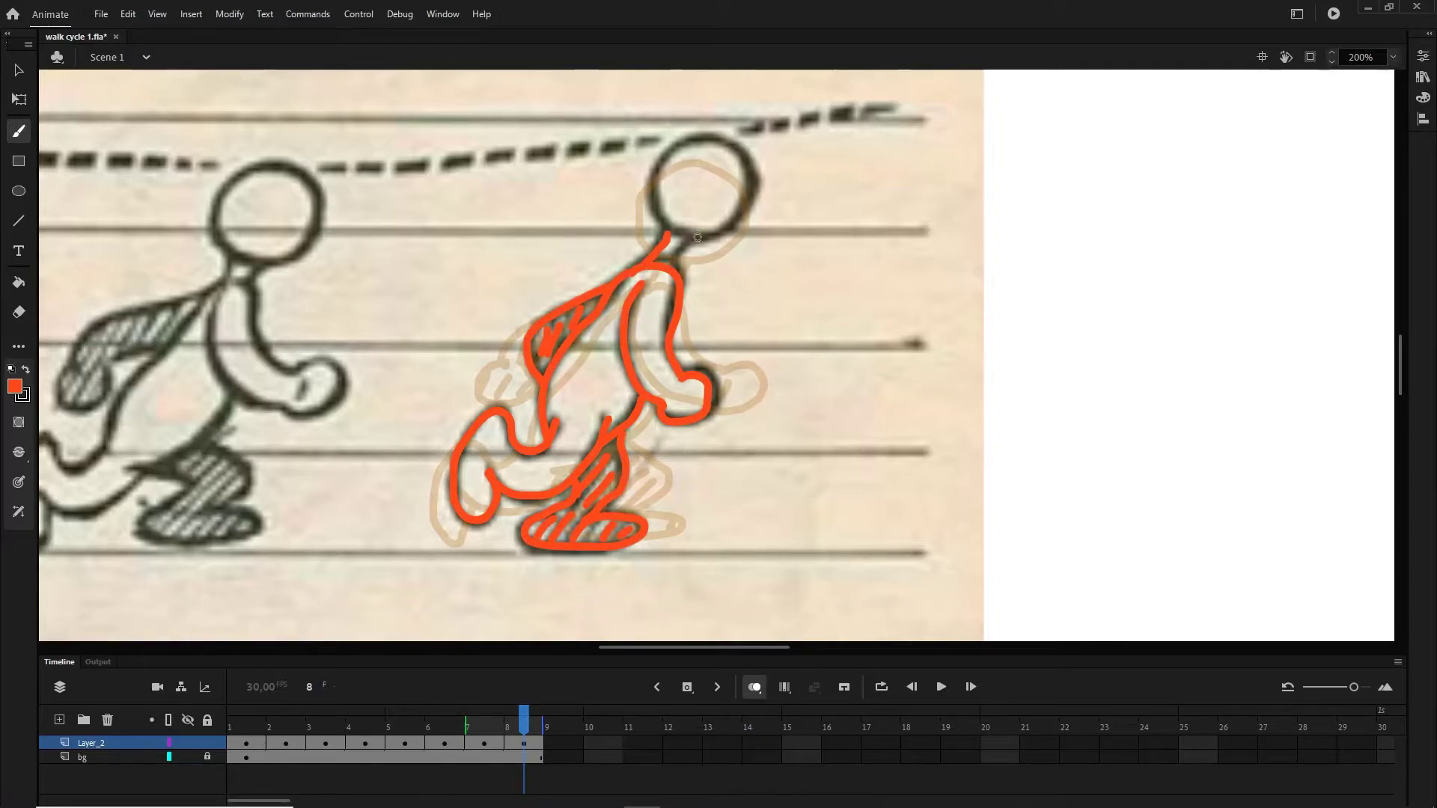
left_click_drag(703, 137, 756, 181)
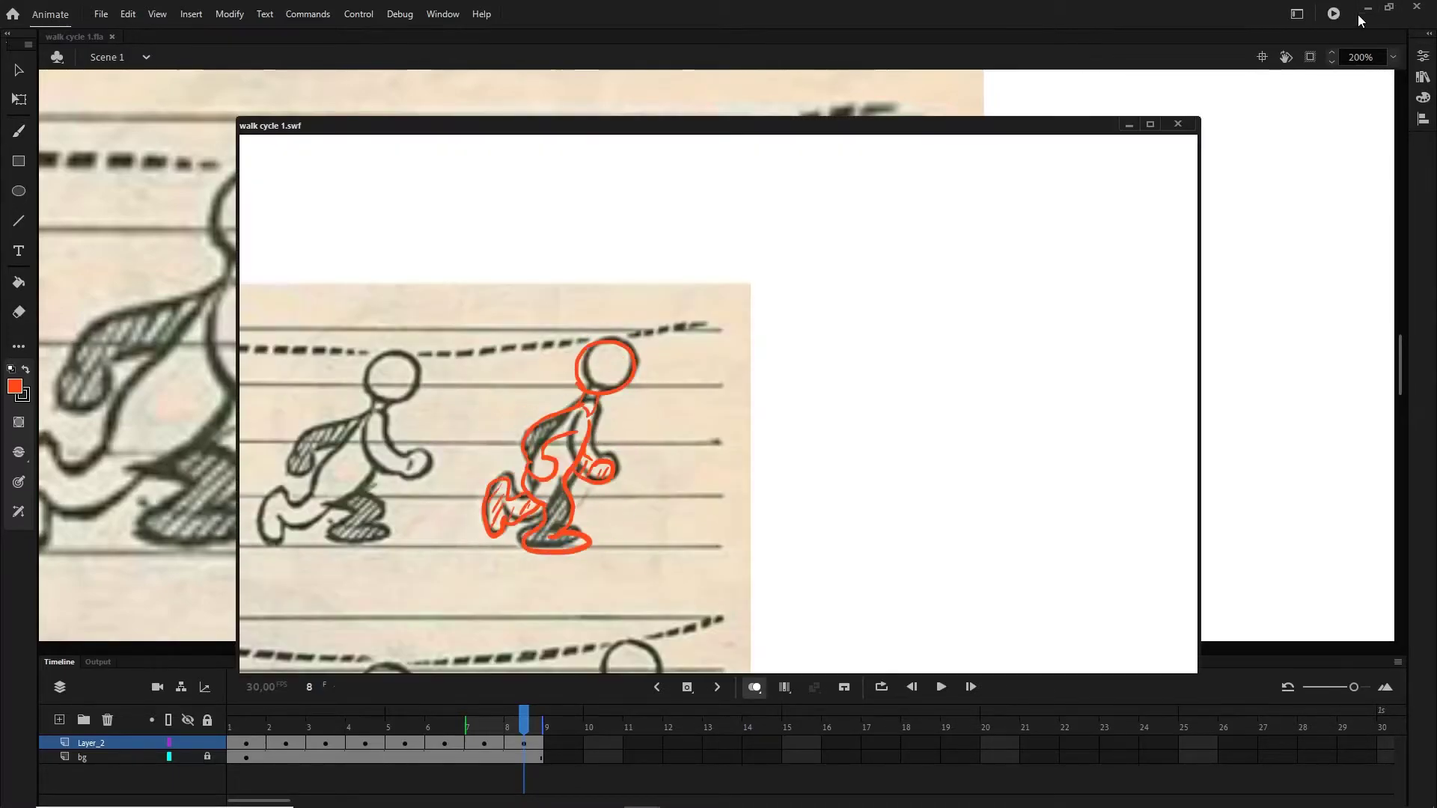
Hide the bg layer and the onion skin, and play the walk cycle in a loop on the timeline.
left_click(188, 756)
left_click(754, 687)
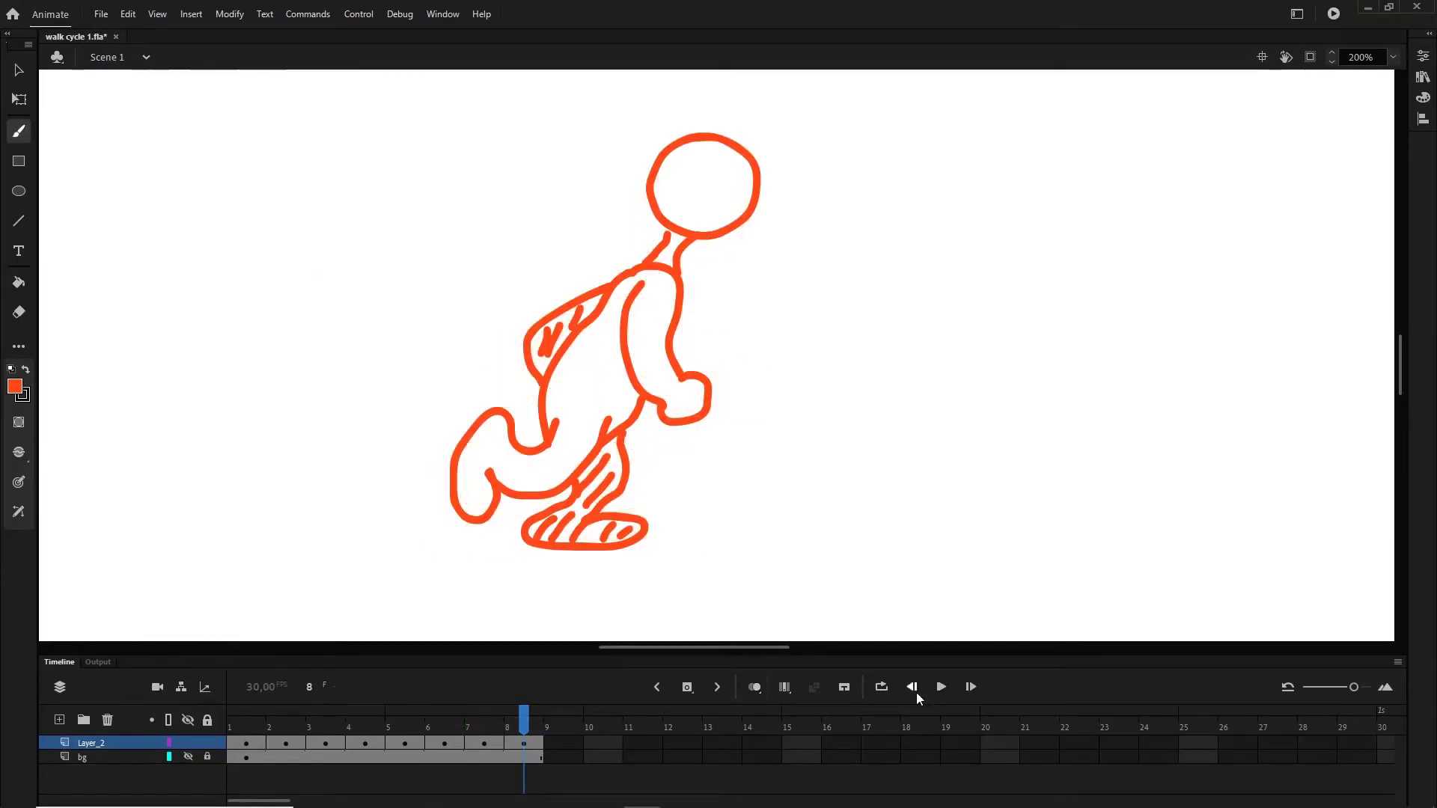
left_click(881, 687)
key("Return")
left_click(941, 686)
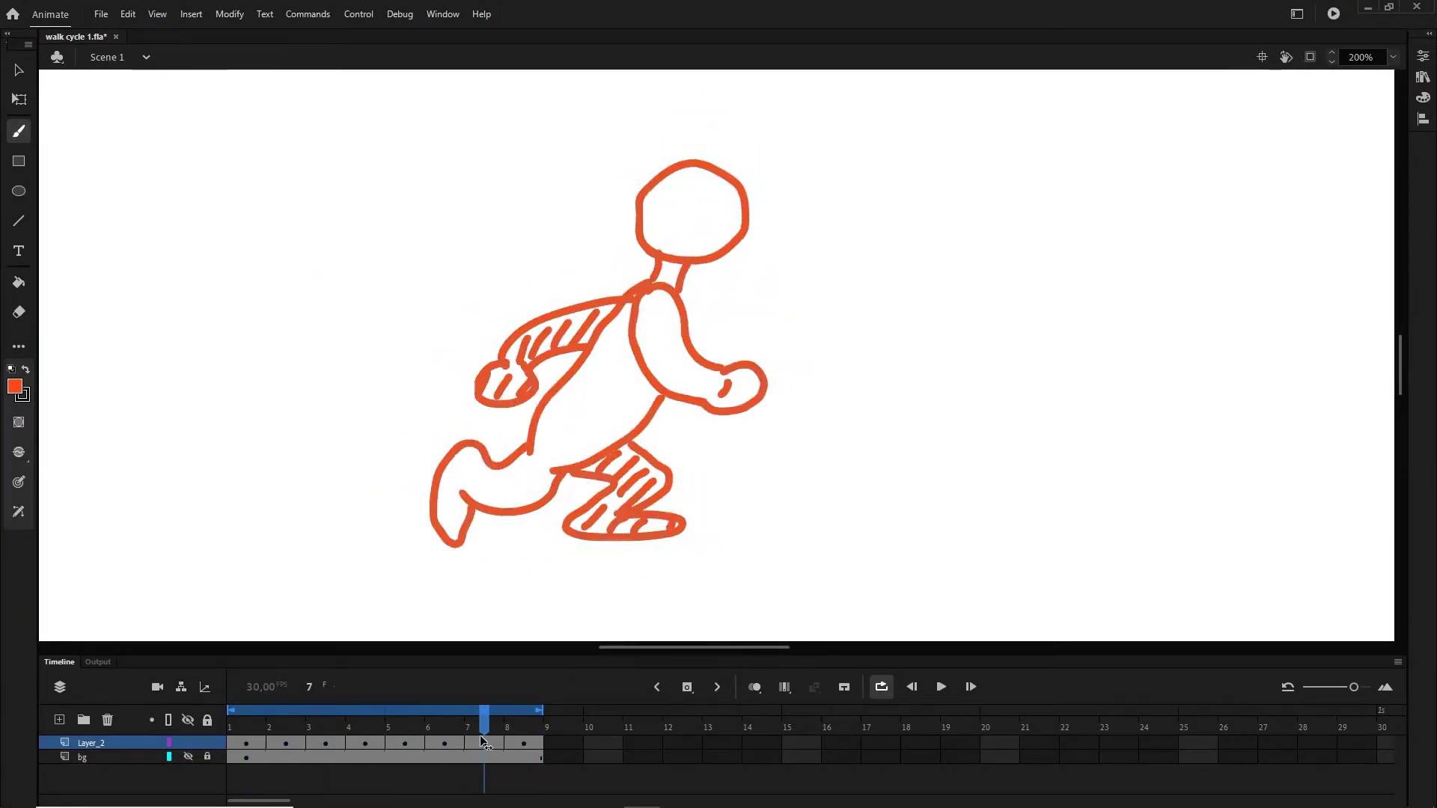
left_click(941, 687)
Extend the walk cycle drawings on Layer_2 to two frames each.
left_click(247, 745)
key("F5")
left_click(326, 745)
key("F5")
left_click(405, 745)
key("F5")
left_click(484, 744)
left_click(723, 744)
key("F5")
left_click(801, 745)
key("F5")
Extend the loop range through frame 16 and preview the slower walk cycle on the timeline and with Test Movie.
left_click_drag(540, 710, 858, 710)
left_click(941, 687)
left_click(941, 686)
left_click(1333, 13)
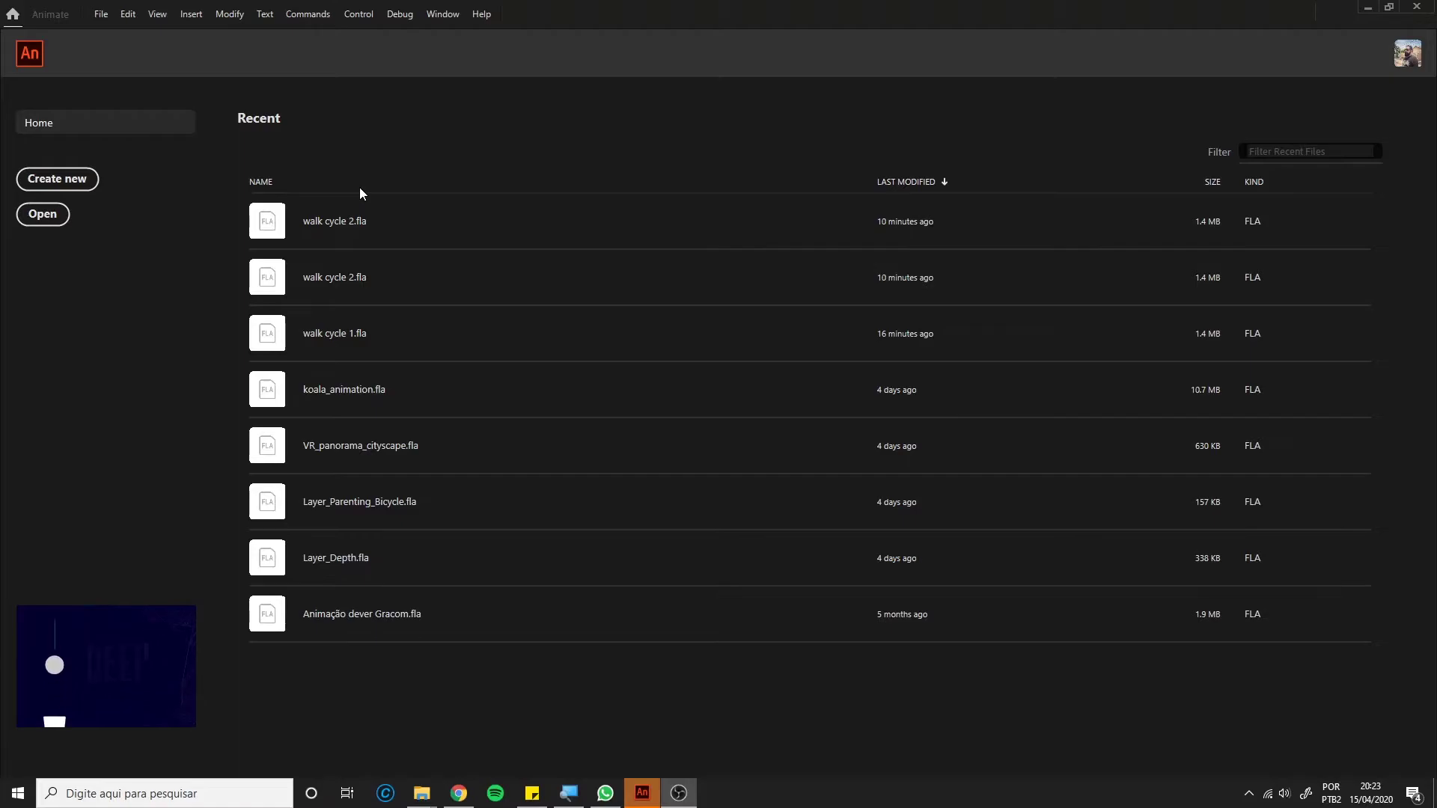
Open walk cycle 1.fla, show the bg layer and preview the animation over the reference picture with Test Movie.
left_click(355, 335)
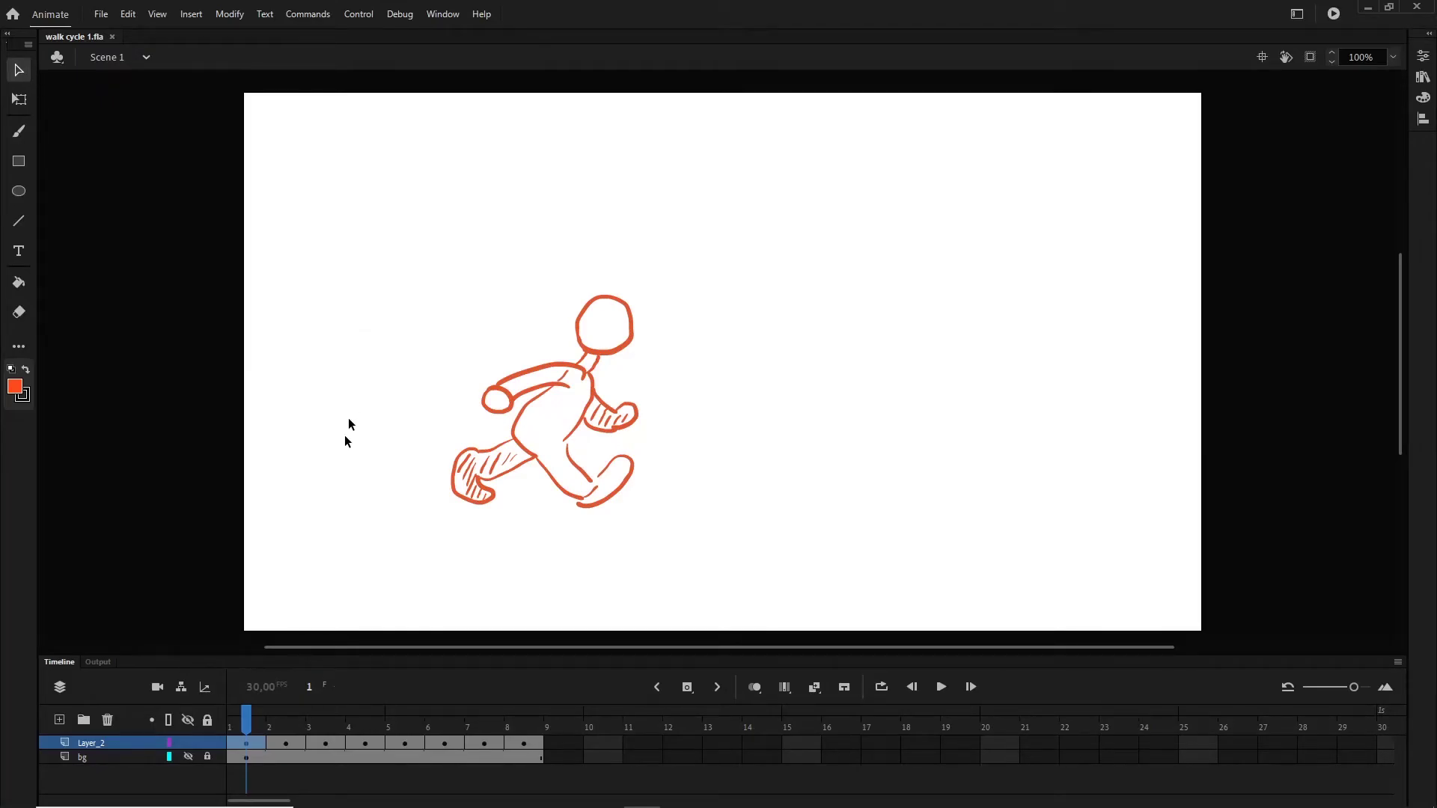
left_click(188, 758)
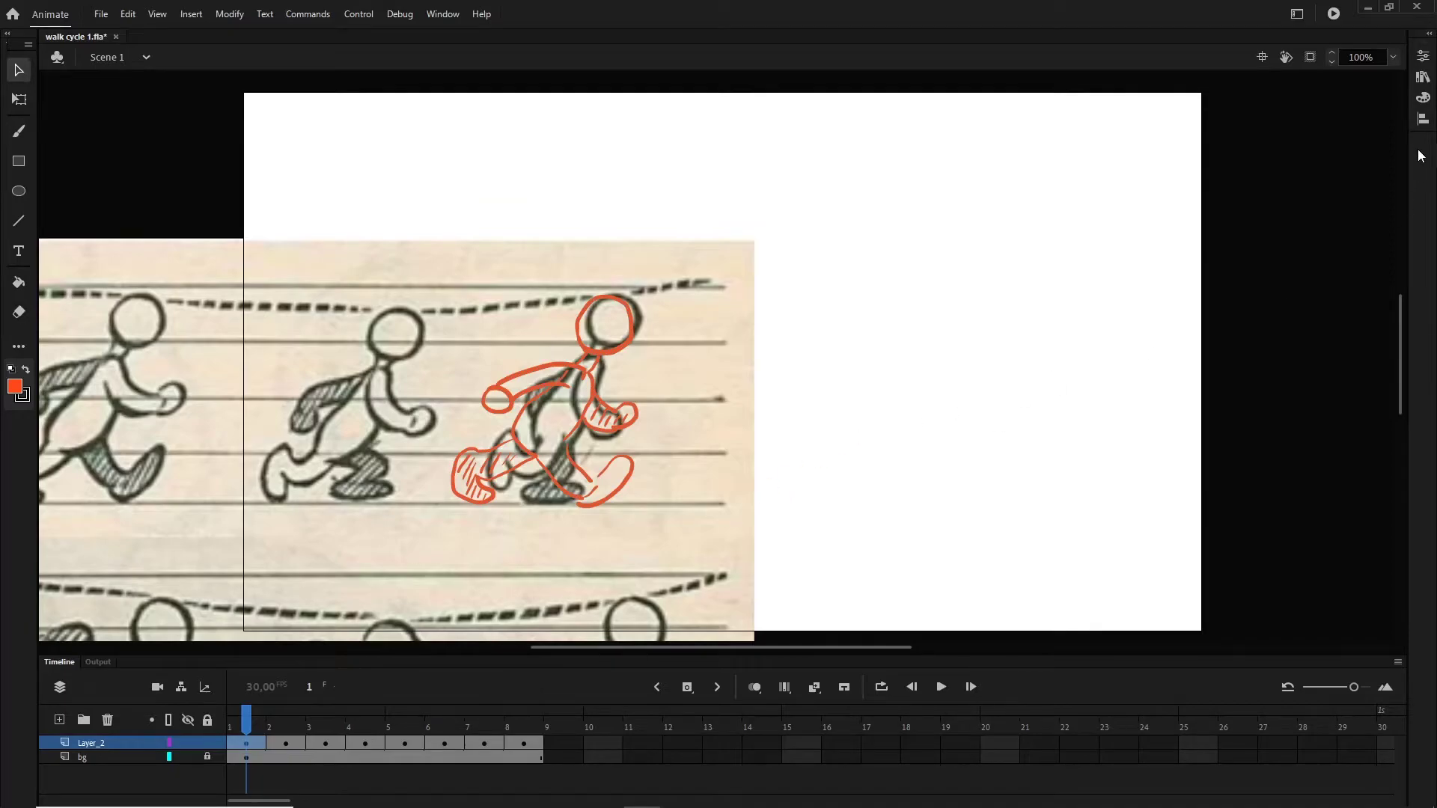
left_click(1334, 15)
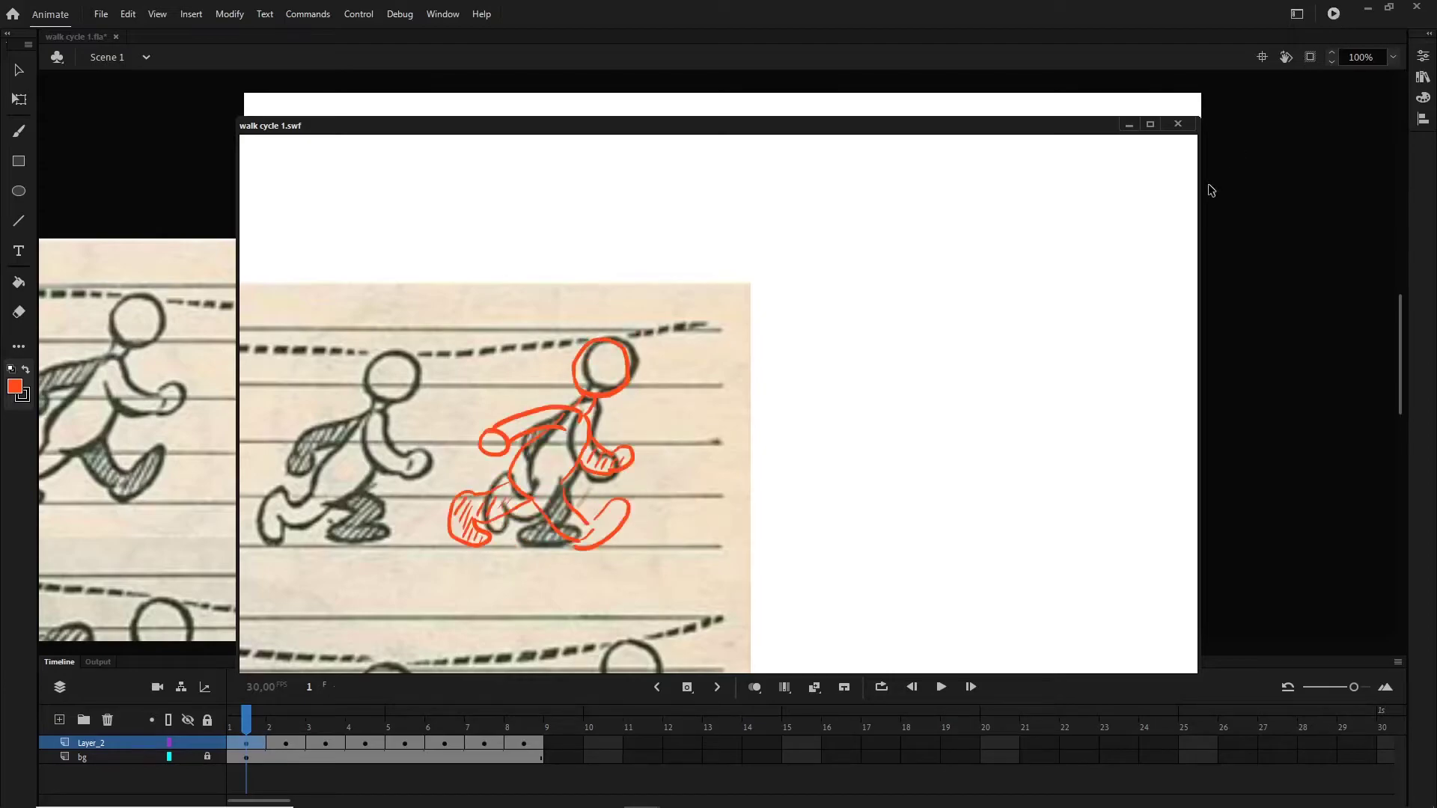
left_click(1177, 123)
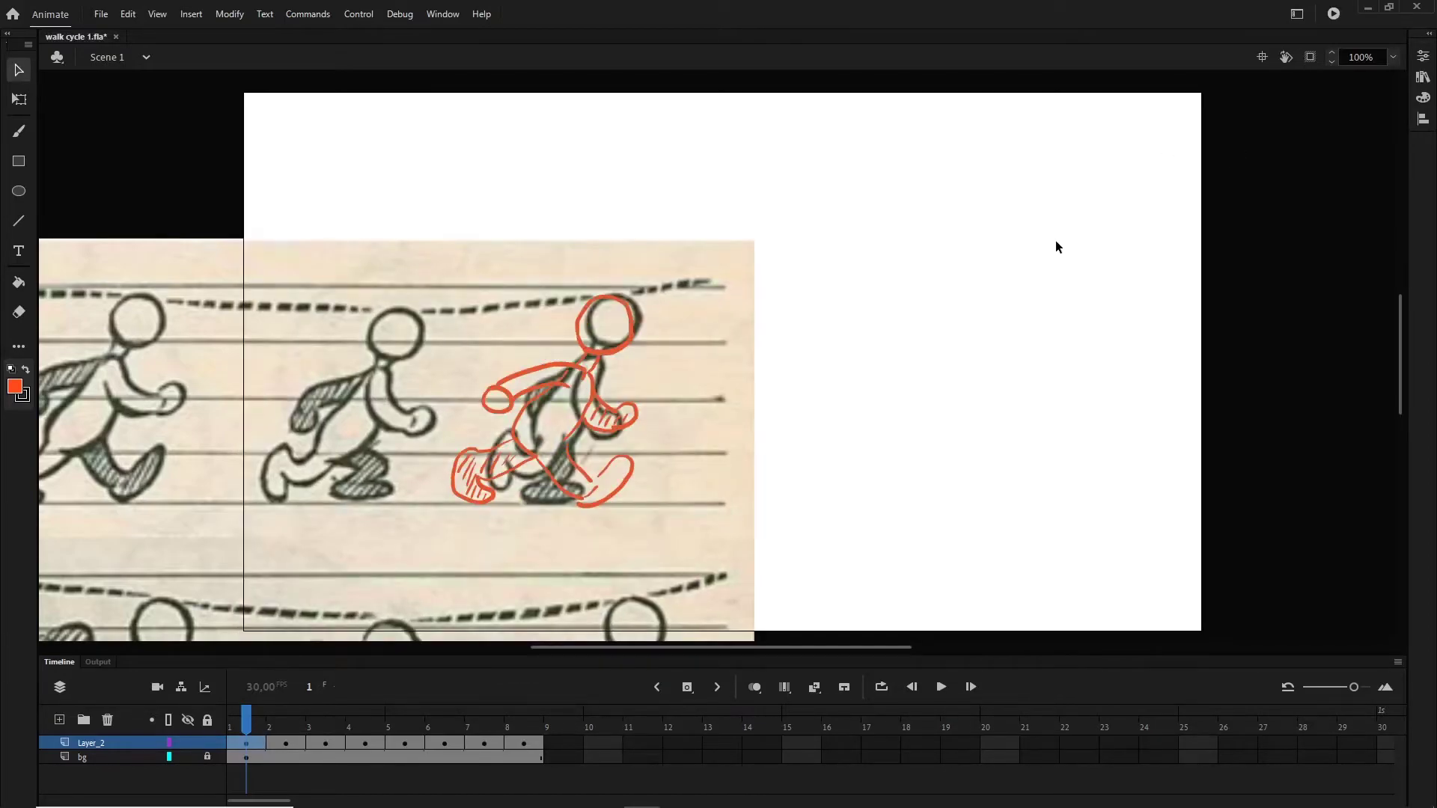
Close walk cycle 1.fla, open walk cycle 2.fla and preview its animation with Test Movie.
left_click(116, 37)
left_click(719, 430)
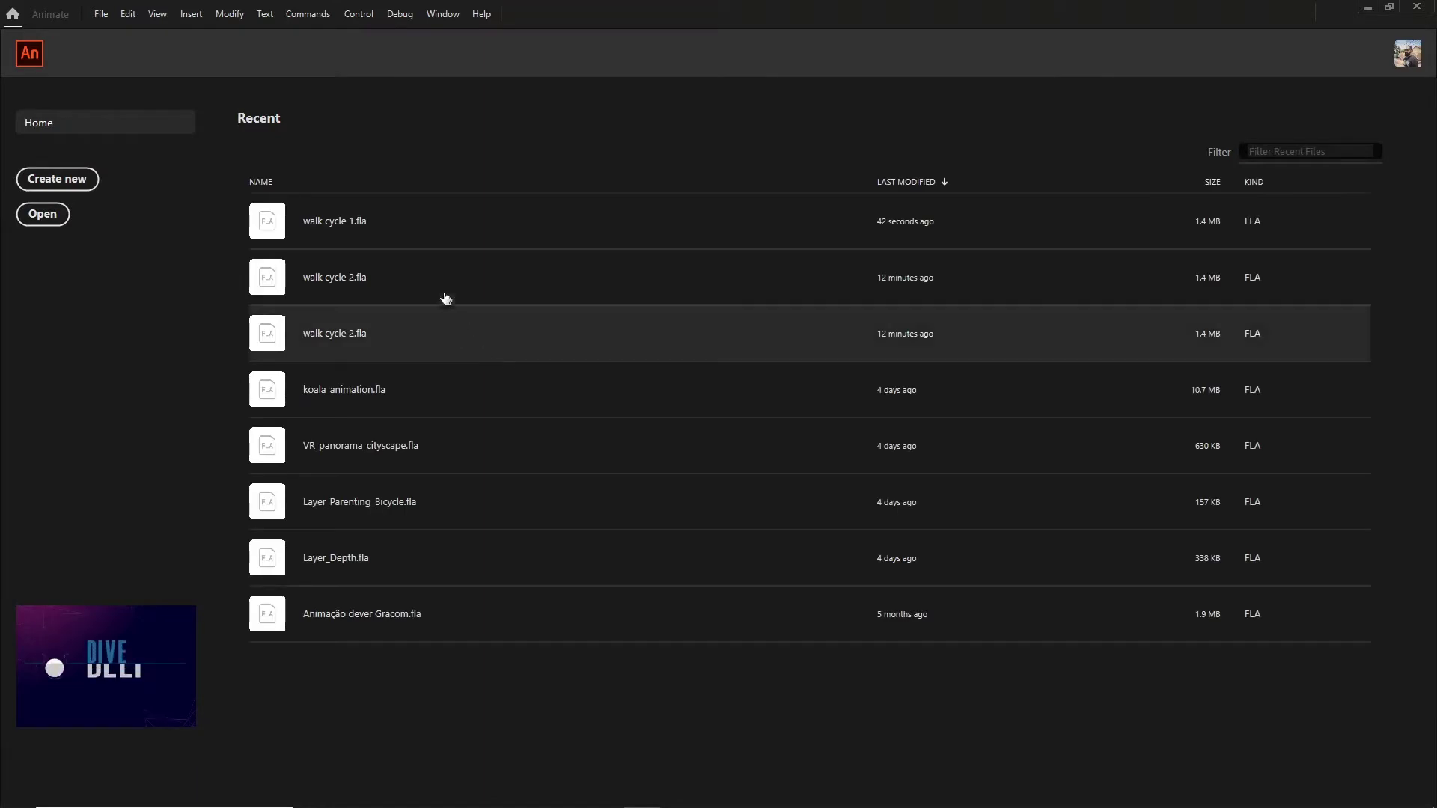
left_click(360, 289)
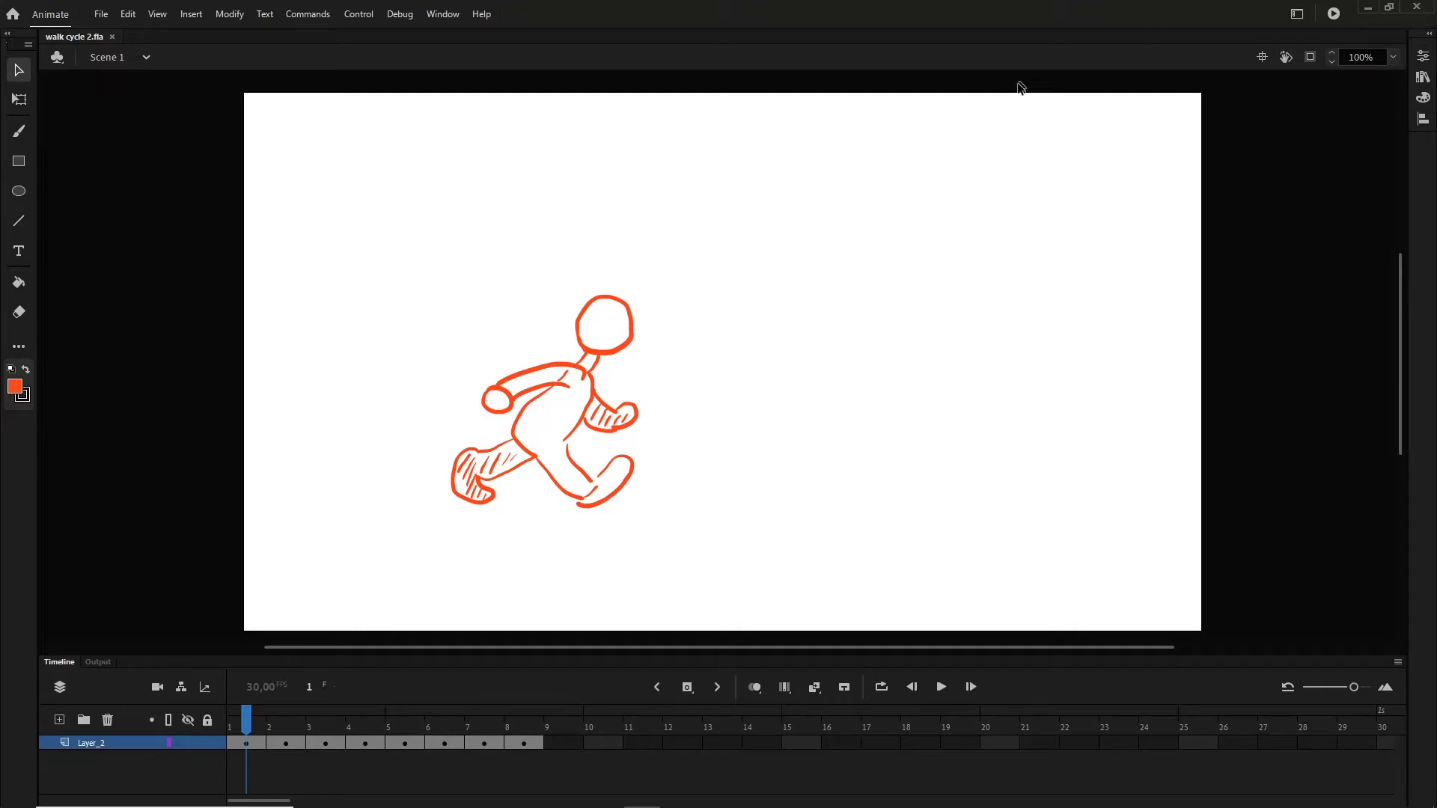
left_click(1332, 14)
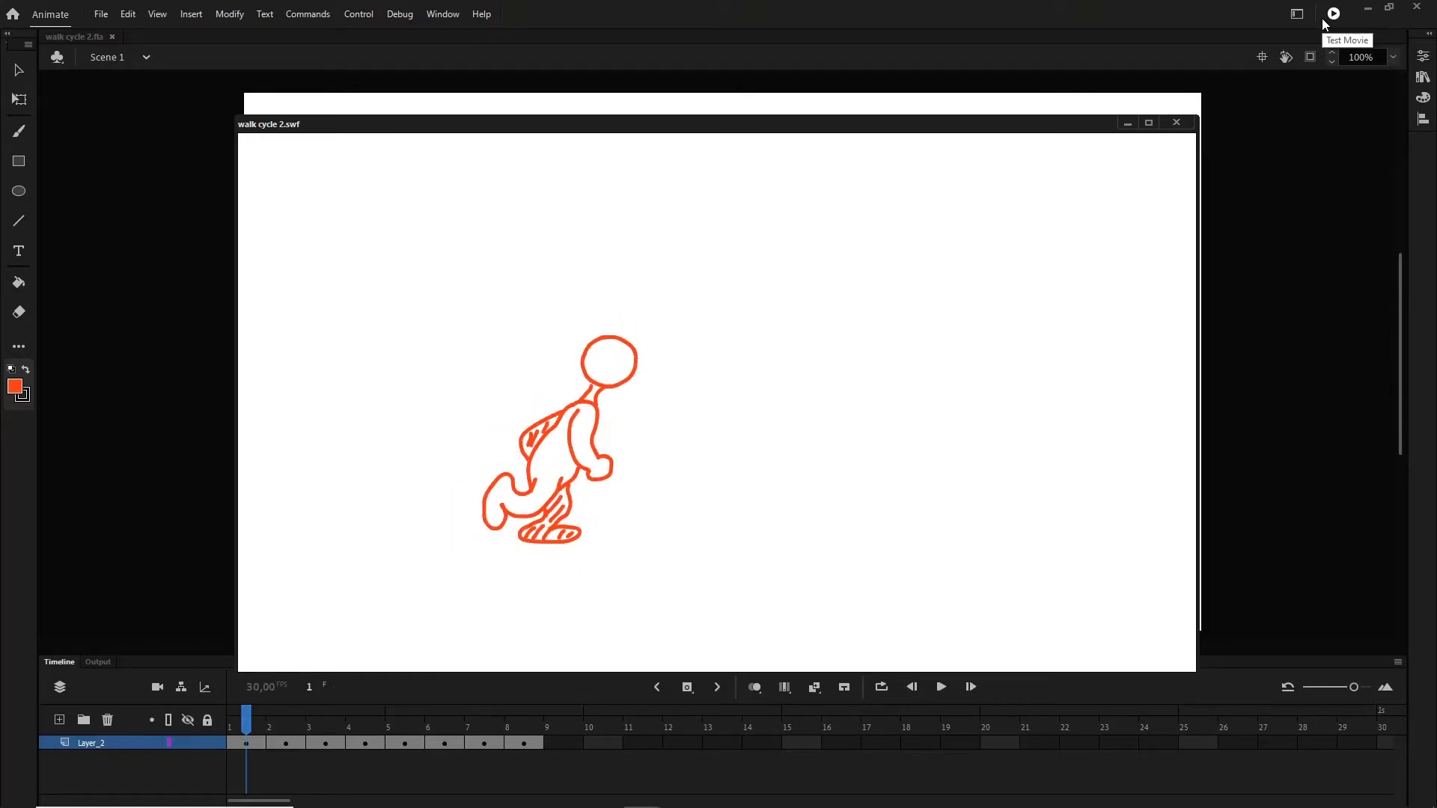
left_click(1176, 122)
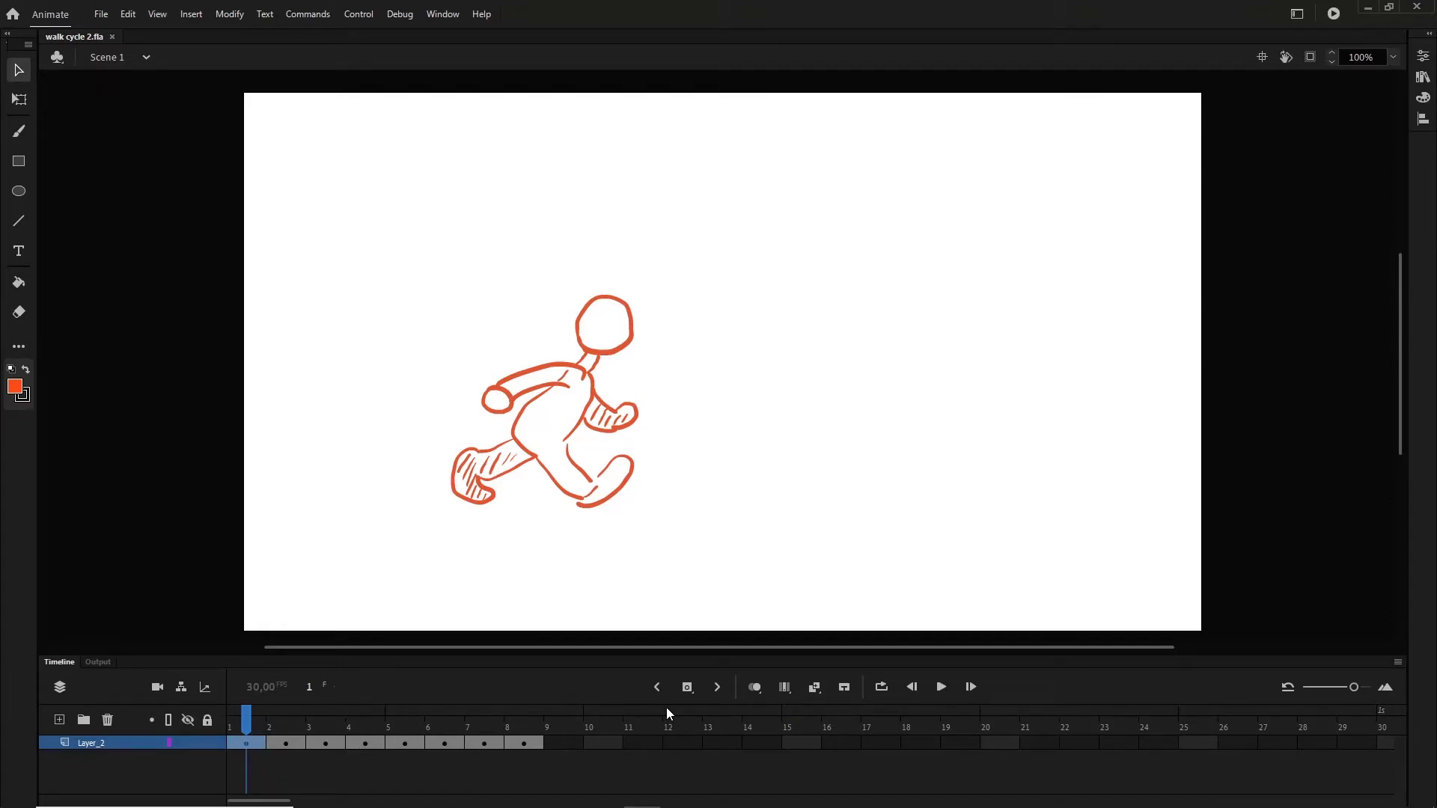
Extend the first three walk drawings on Layer_2 to two frames each.
left_click(693, 690)
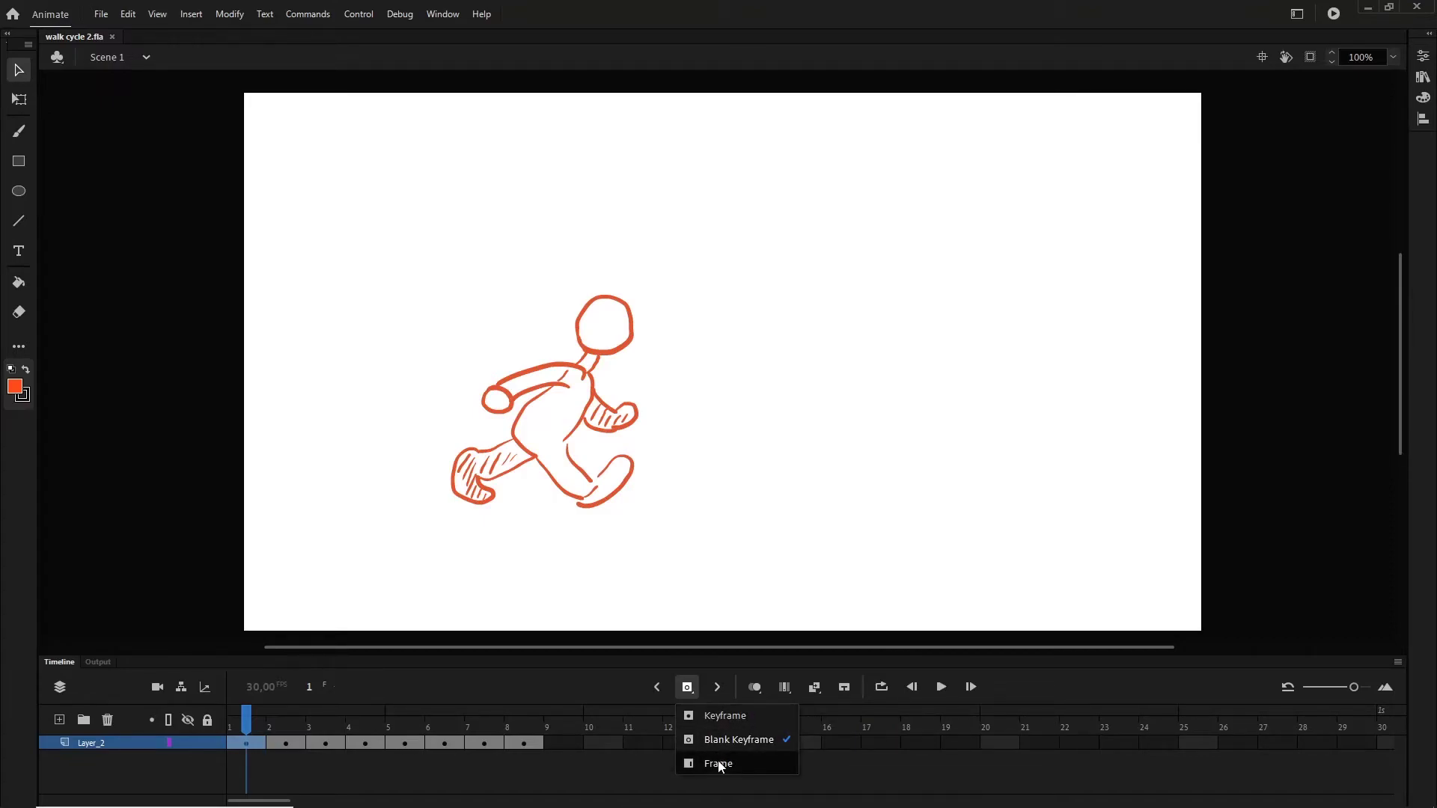
left_click(533, 689)
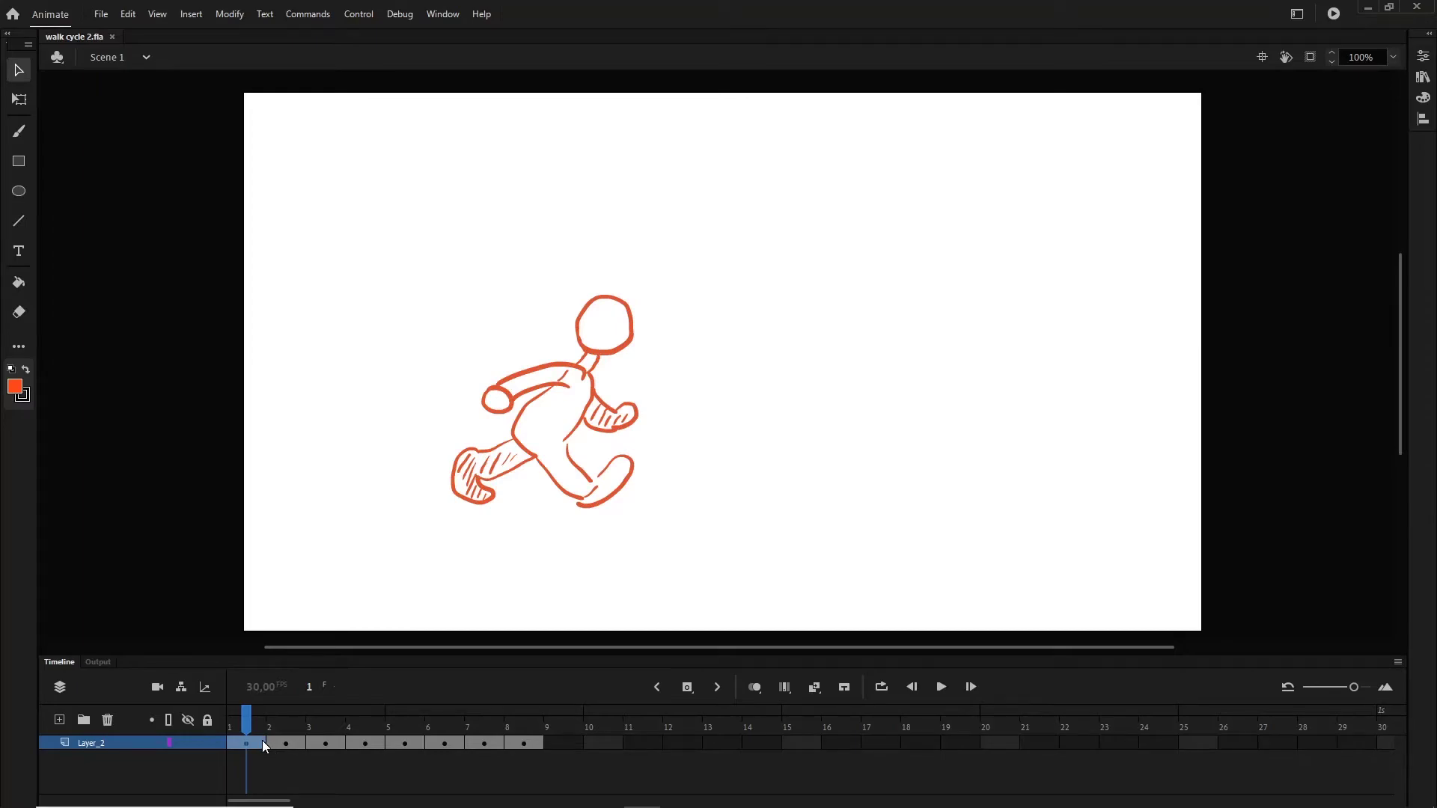
key("F5")
mouse_move(286, 729)
left_mouse_down()
mouse_move(310, 732)
mouse_move(259, 730)
left_mouse_up()
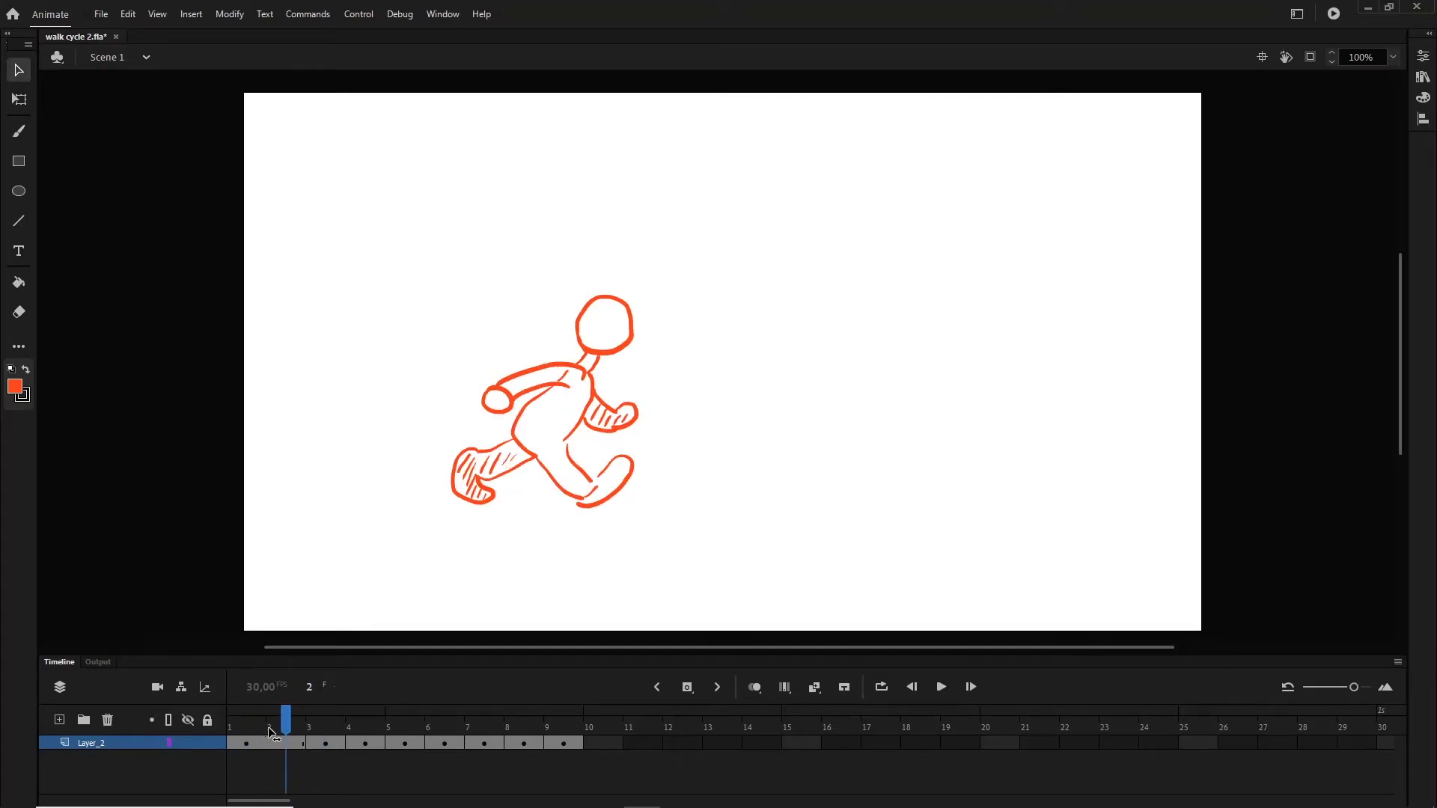
left_click(322, 744)
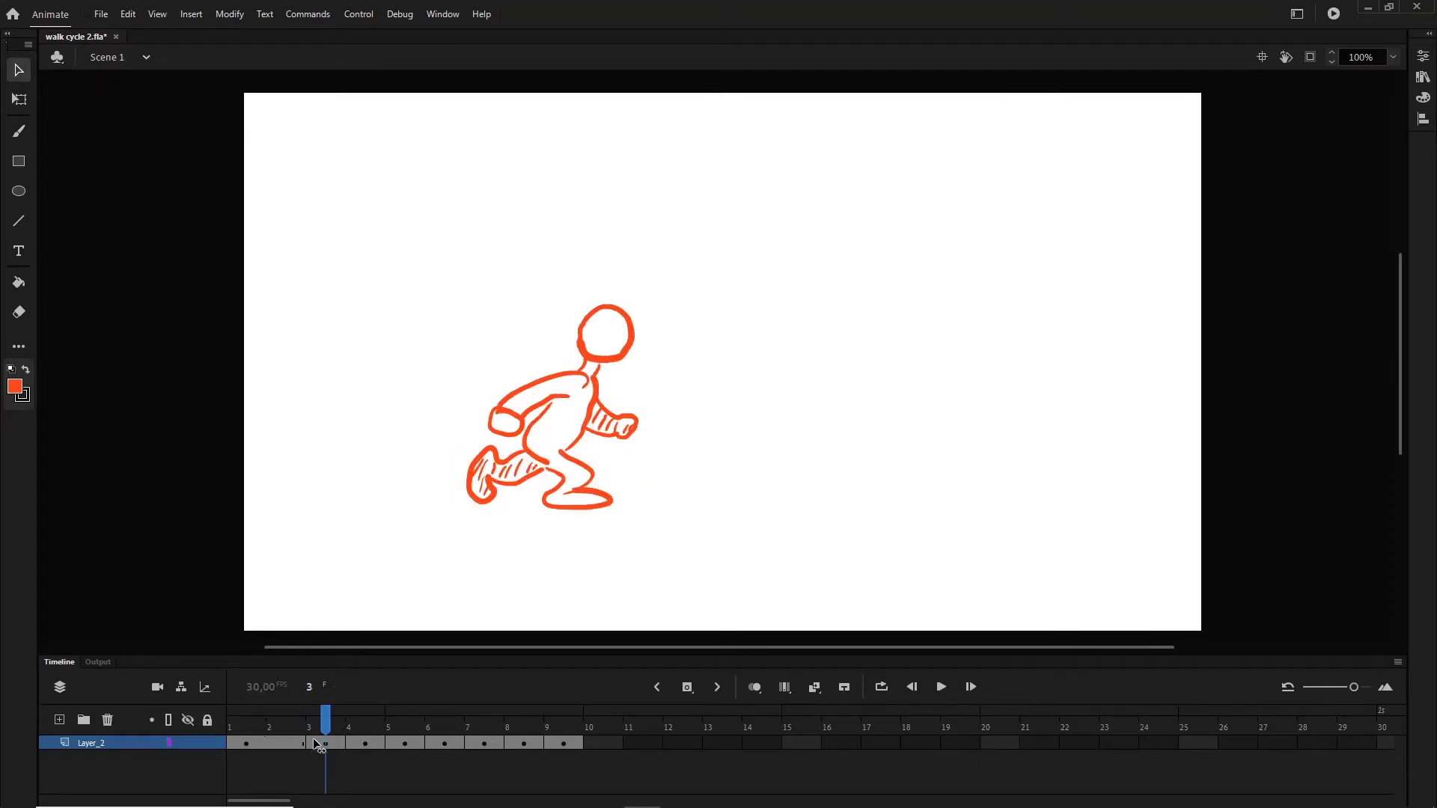
key("F5")
left_click(407, 749)
key("F5")
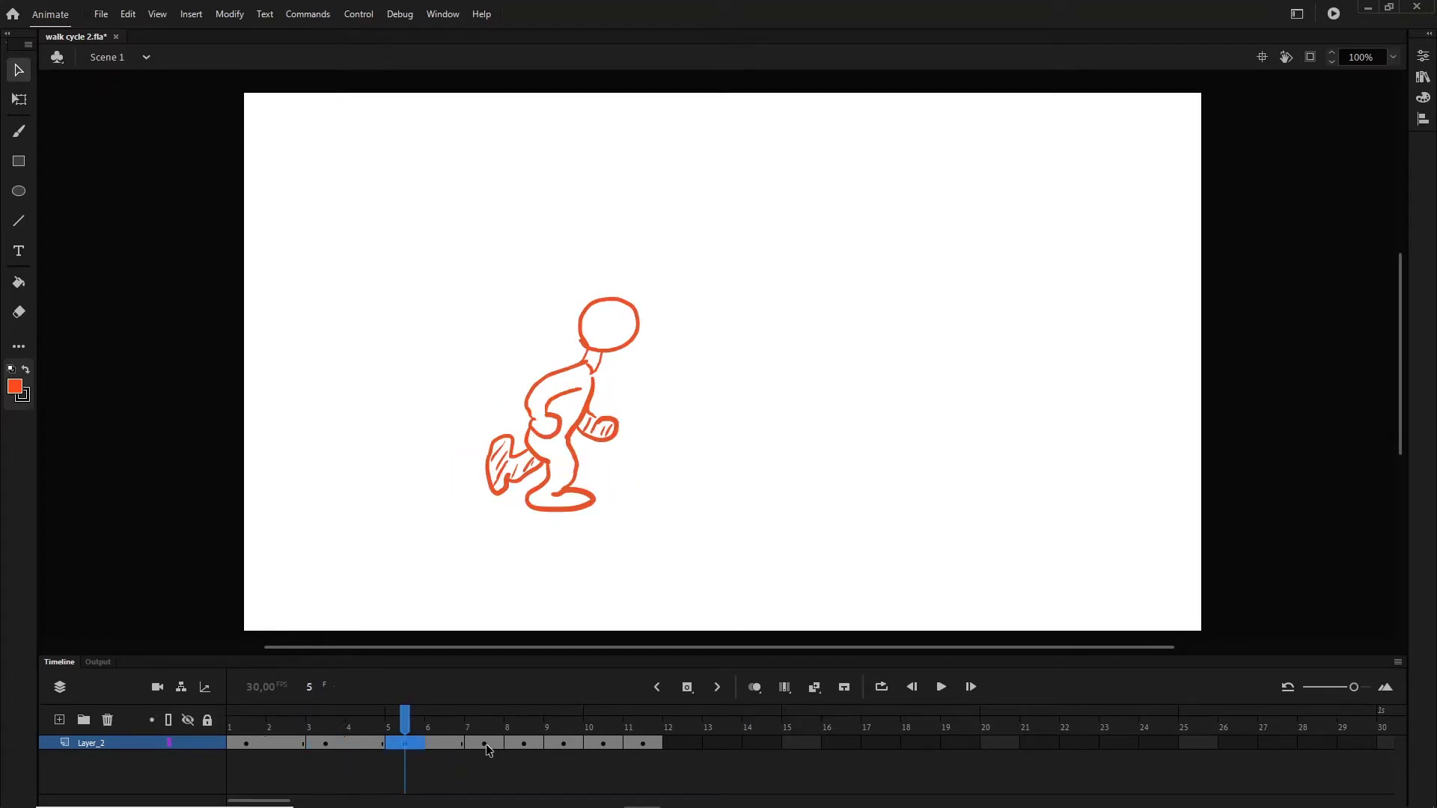
Extend the remaining five walk drawings to two frames each and preview the animation with Test Movie.
left_click(487, 745)
key("F5")
left_click(573, 746)
key("F5")
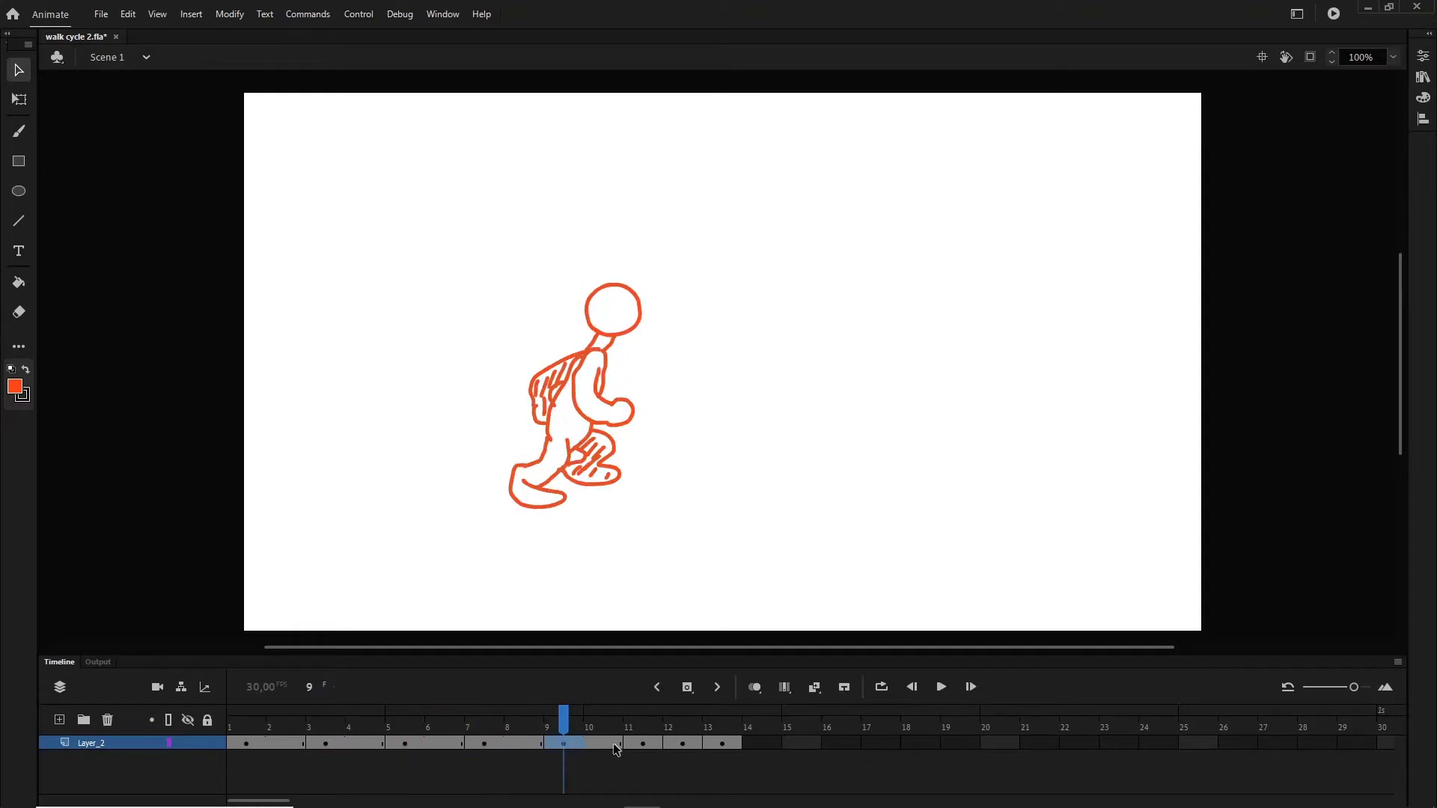
left_click(657, 744)
key("F5")
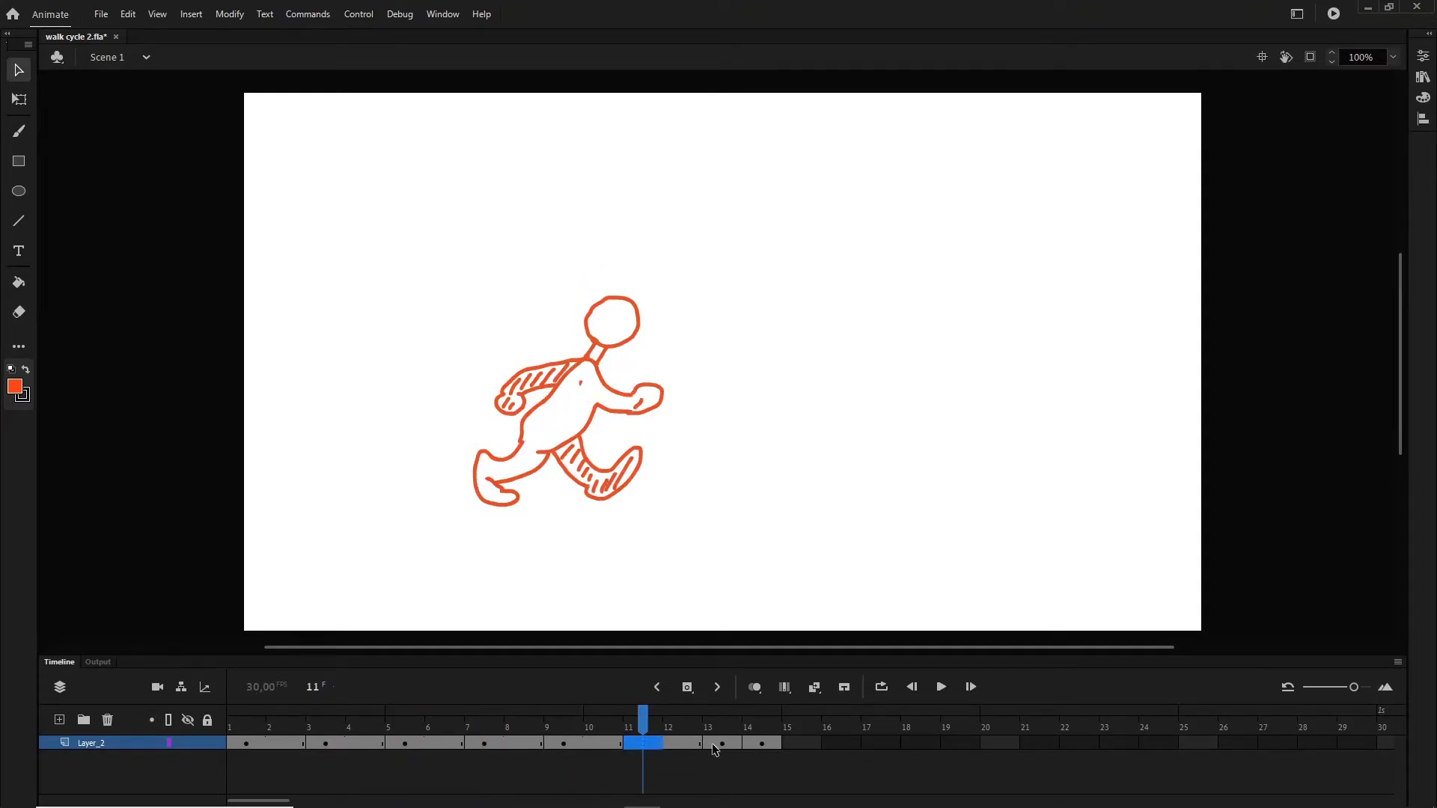
left_click(712, 743)
key("F5")
left_click(793, 746)
key("F5")
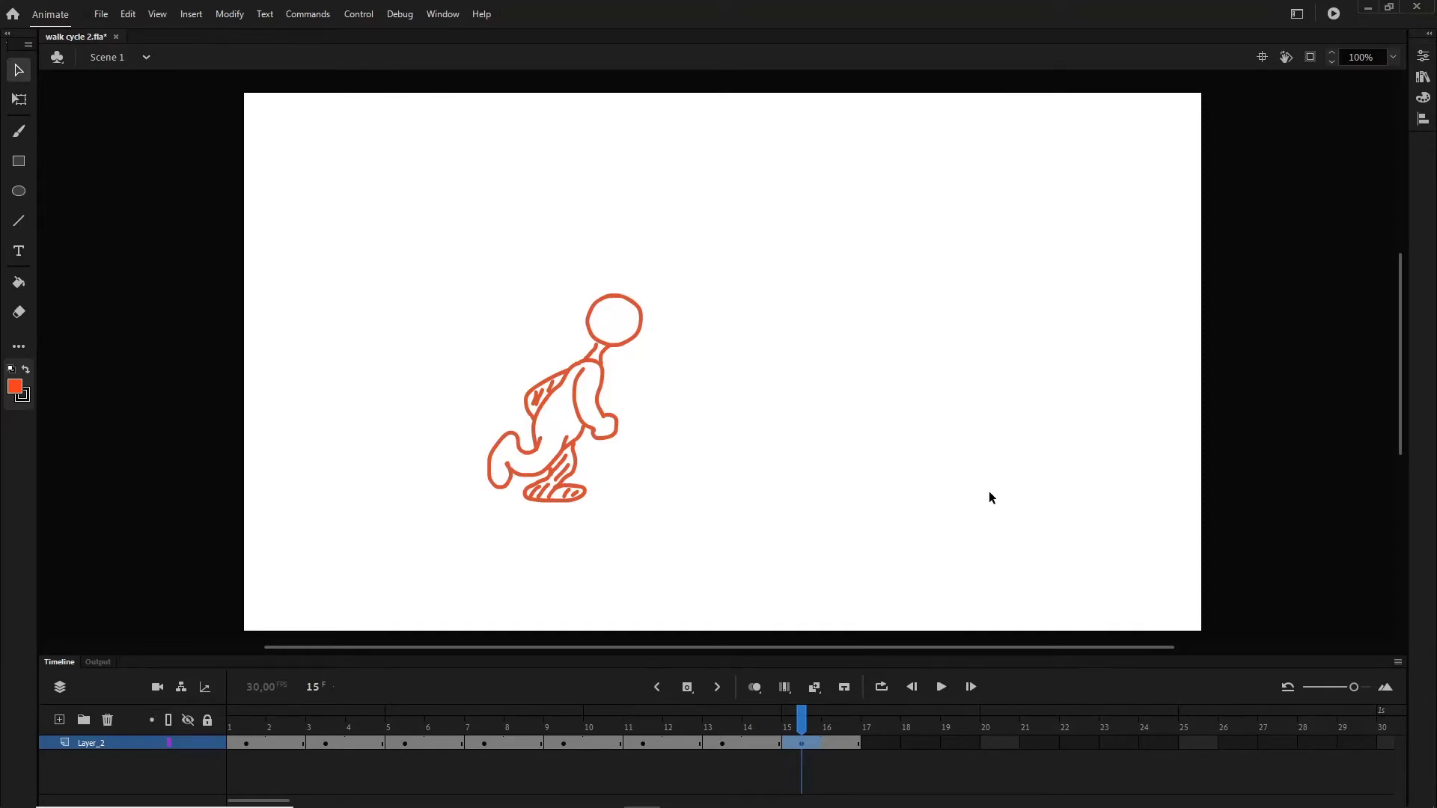
left_click(1332, 15)
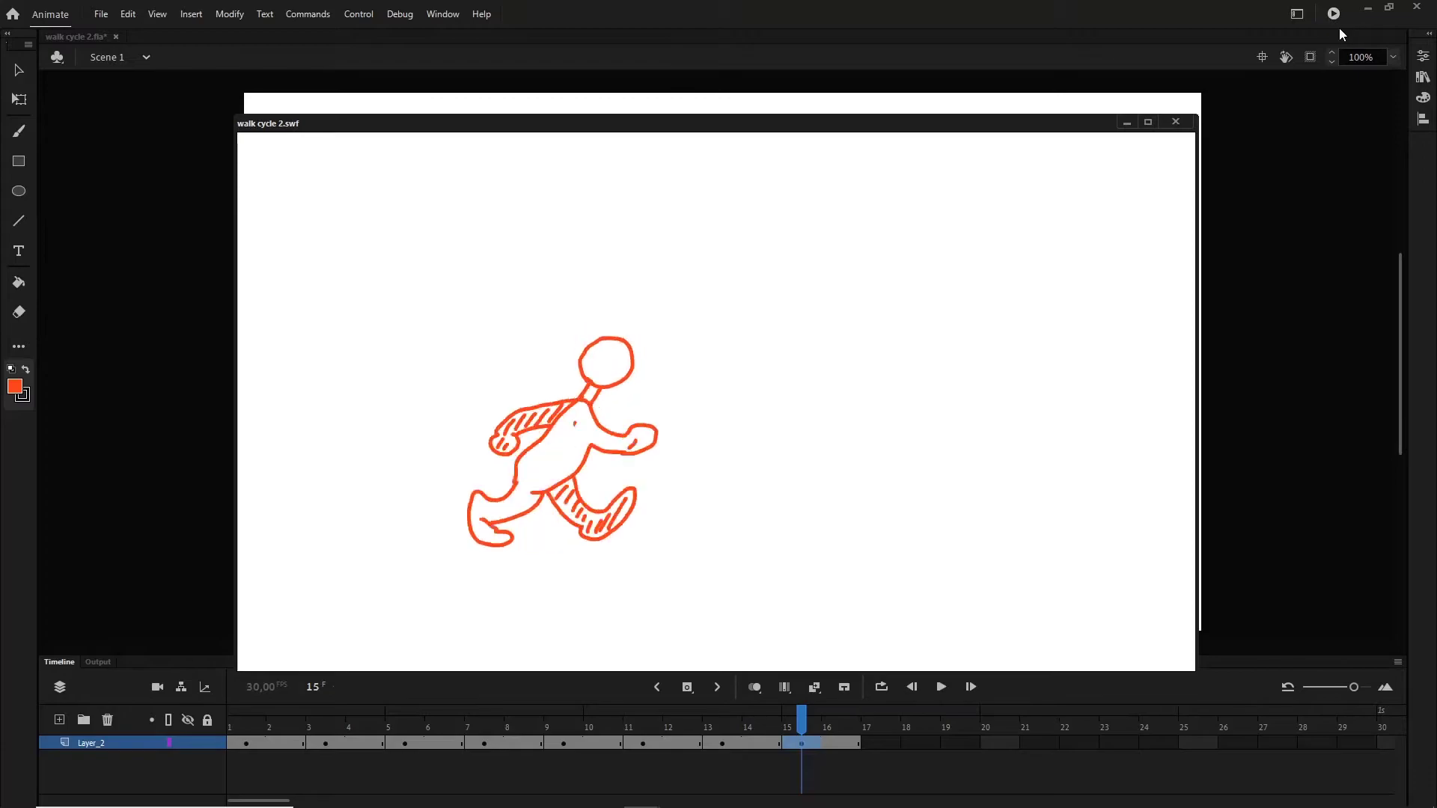
left_click(1176, 122)
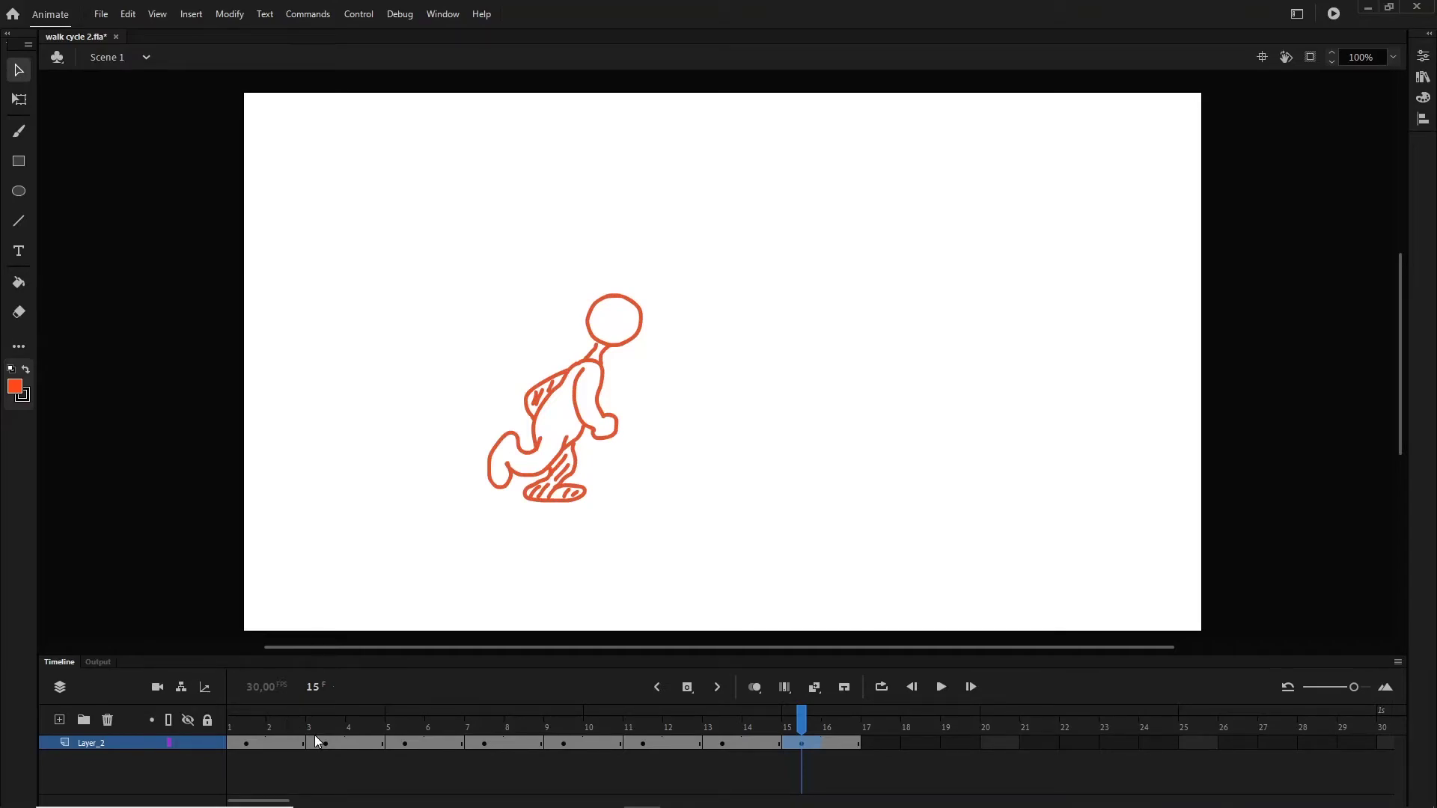
Extend the first three walk drawings on Layer_2 to three frames each.
left_click(277, 745)
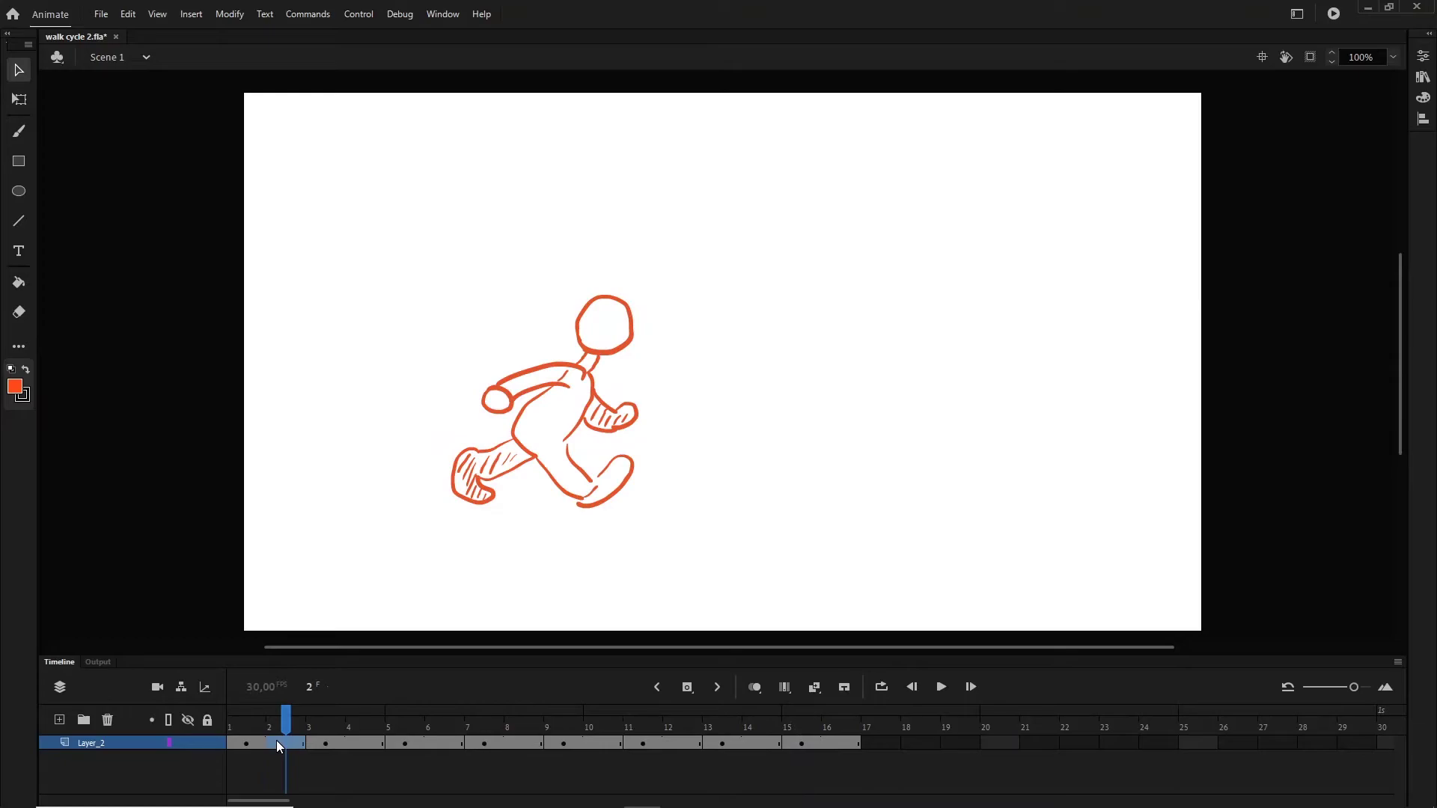
key("F5")
left_click(389, 742)
key("F5")
left_click(518, 743)
key("F5")
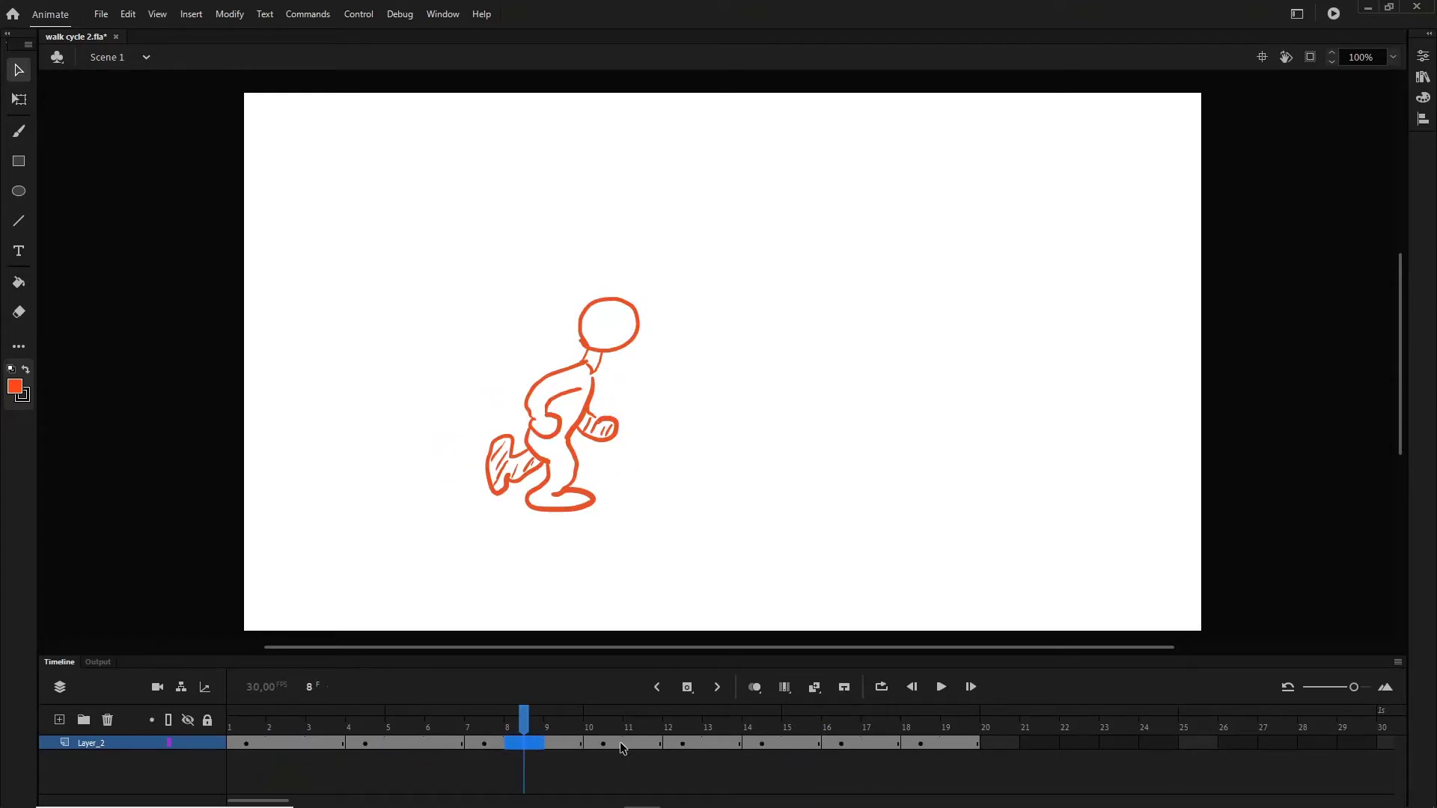
Extend the fourth to seventh walk drawings on Layer_2 to three frames each.
left_click(619, 743)
key("F5")
left_click(767, 738)
key("F5")
left_click(856, 739)
key("F5")
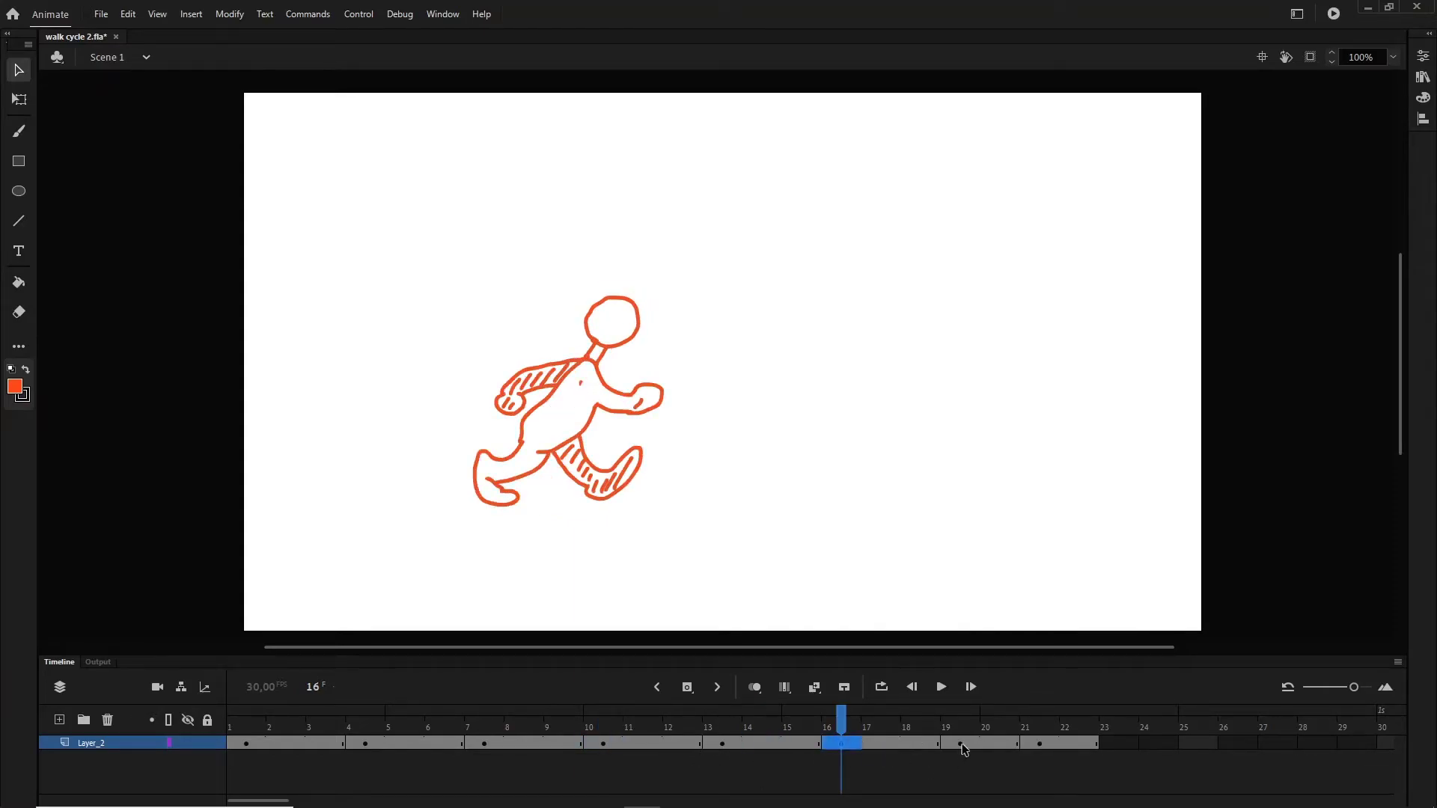
left_click(964, 744)
key("F5")
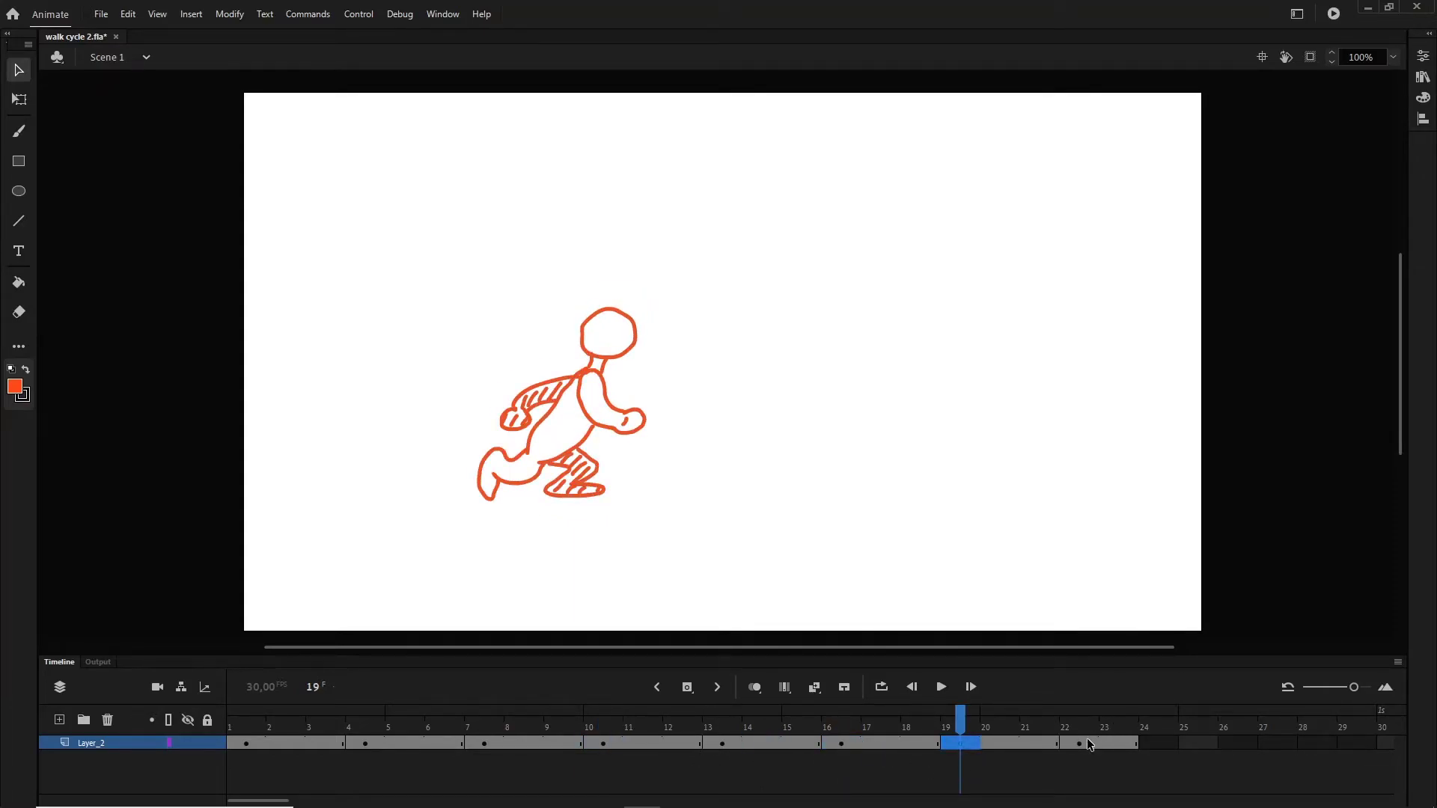
Extend the last walk drawing by two frames, through frame 25, and preview the animation with Test Movie.
left_click(1087, 738)
key("F5")
key("F5")
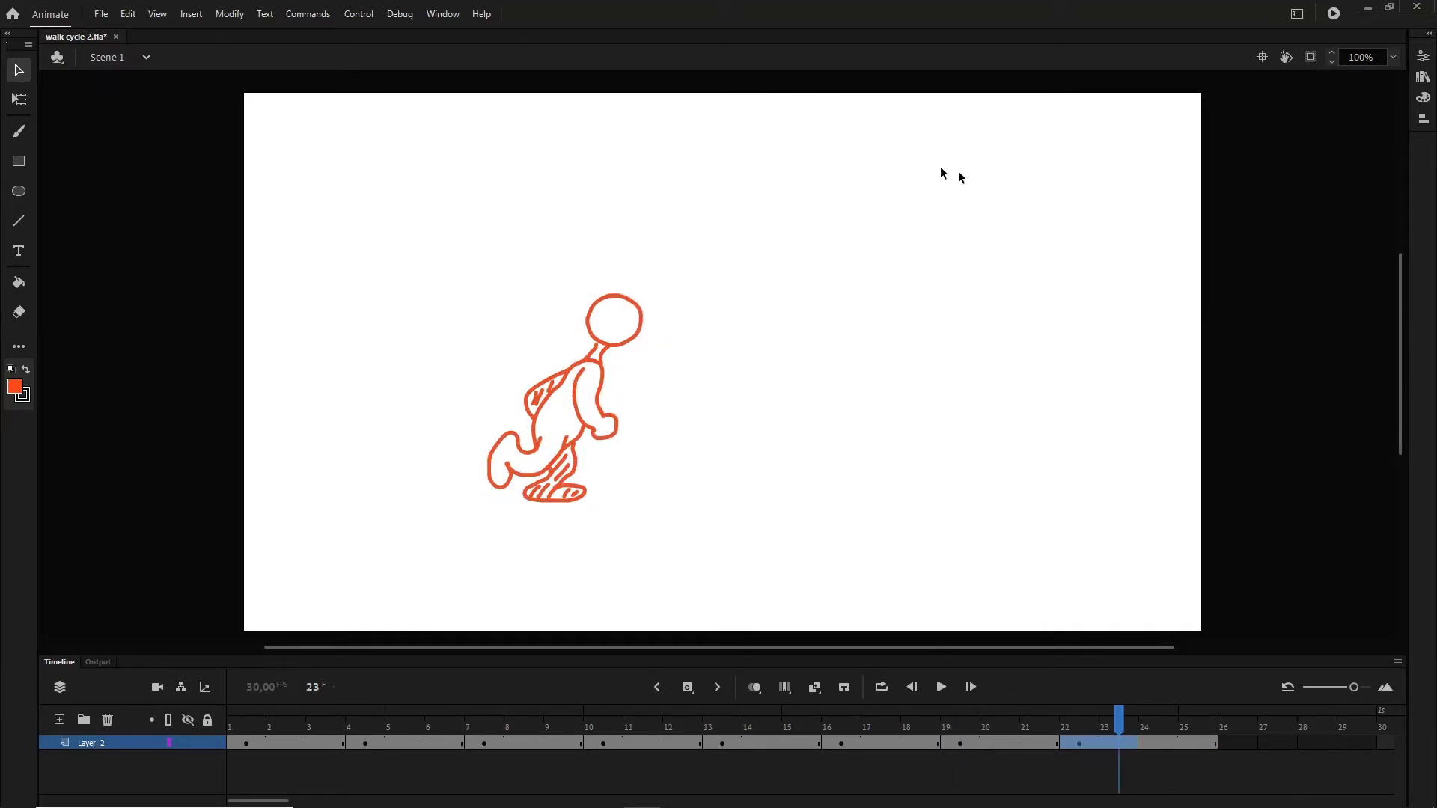
left_click(1334, 15)
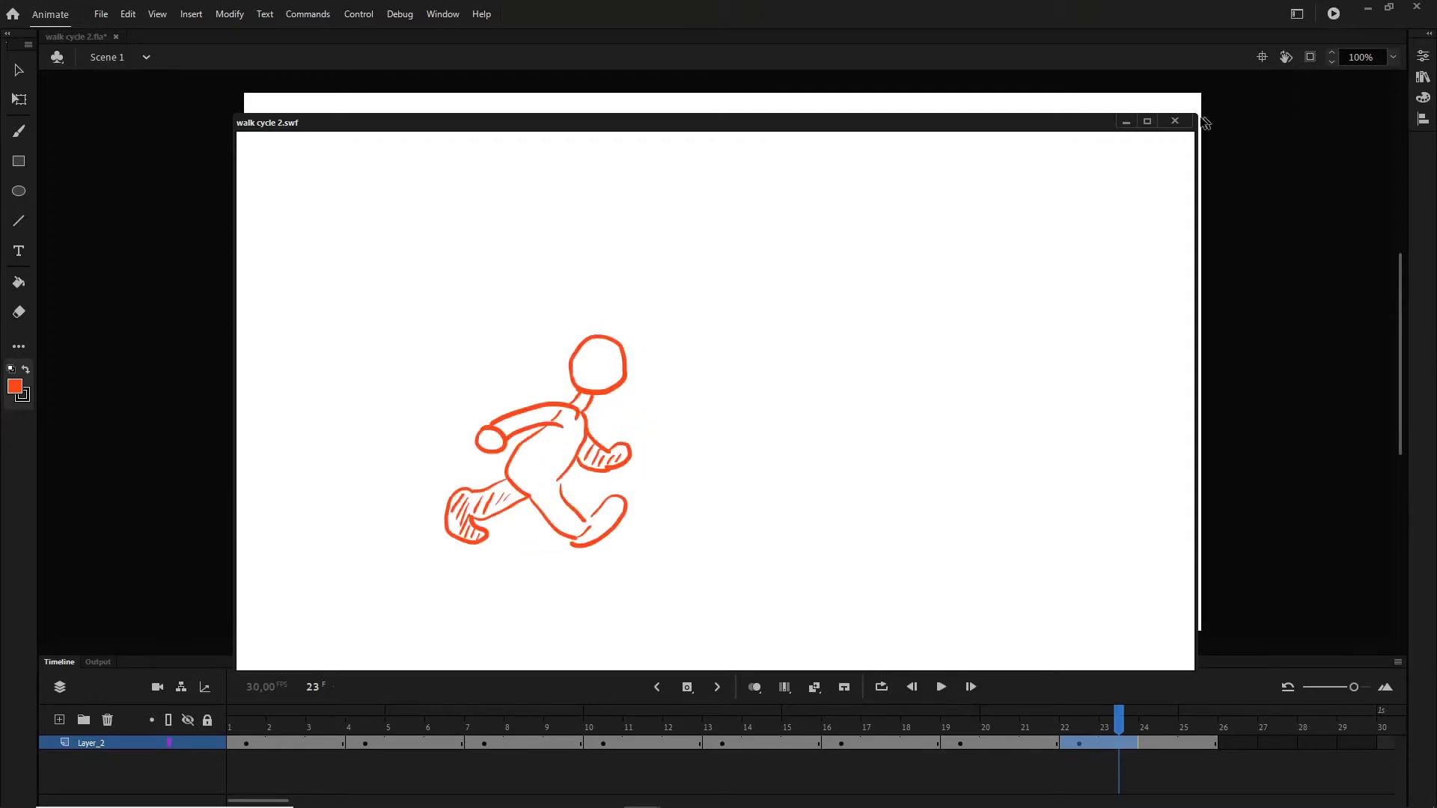
left_click(1175, 120)
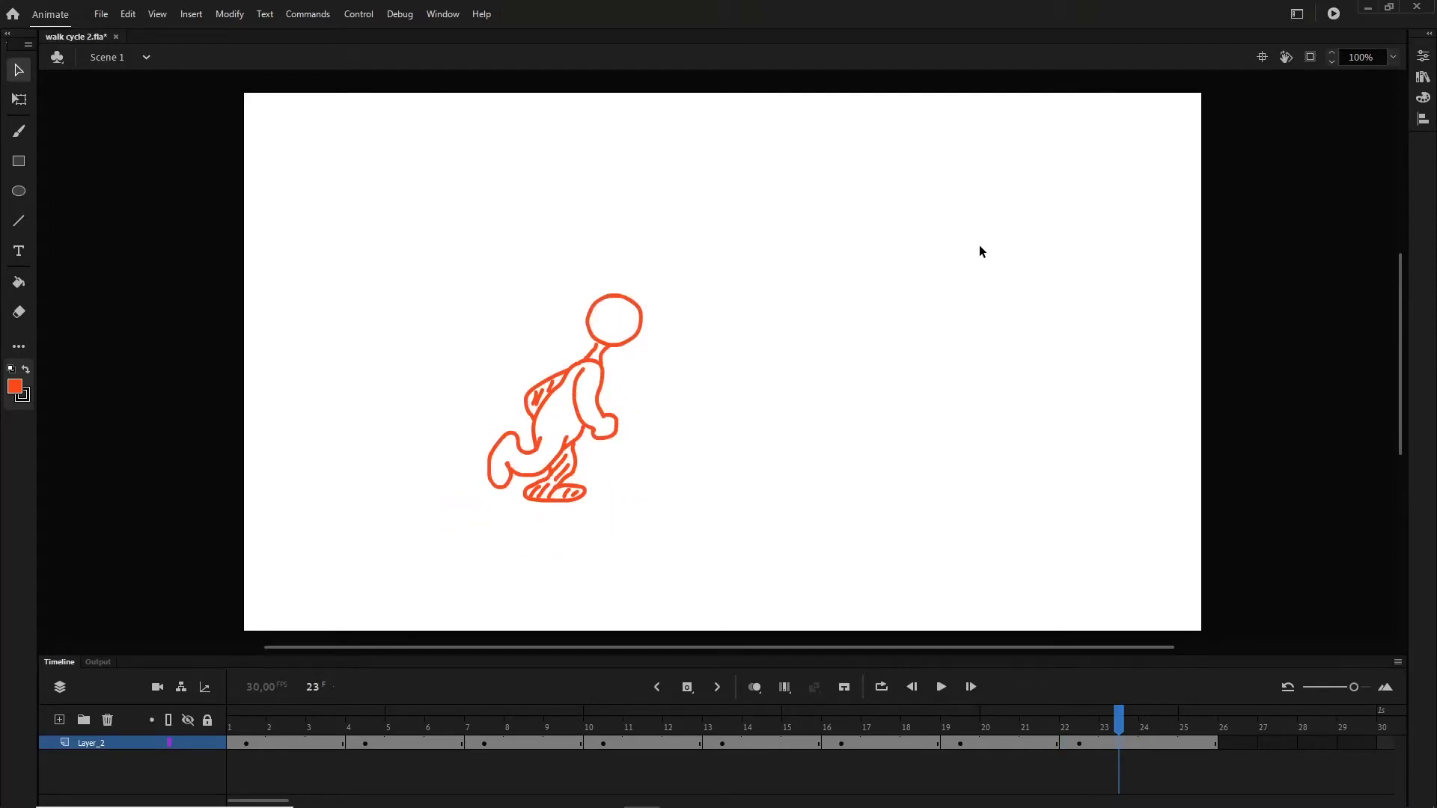
Move only the frame 1 drawing toward the stage's lower-left corner with Free Transform and compare it with frame 4.
left_click(237, 745)
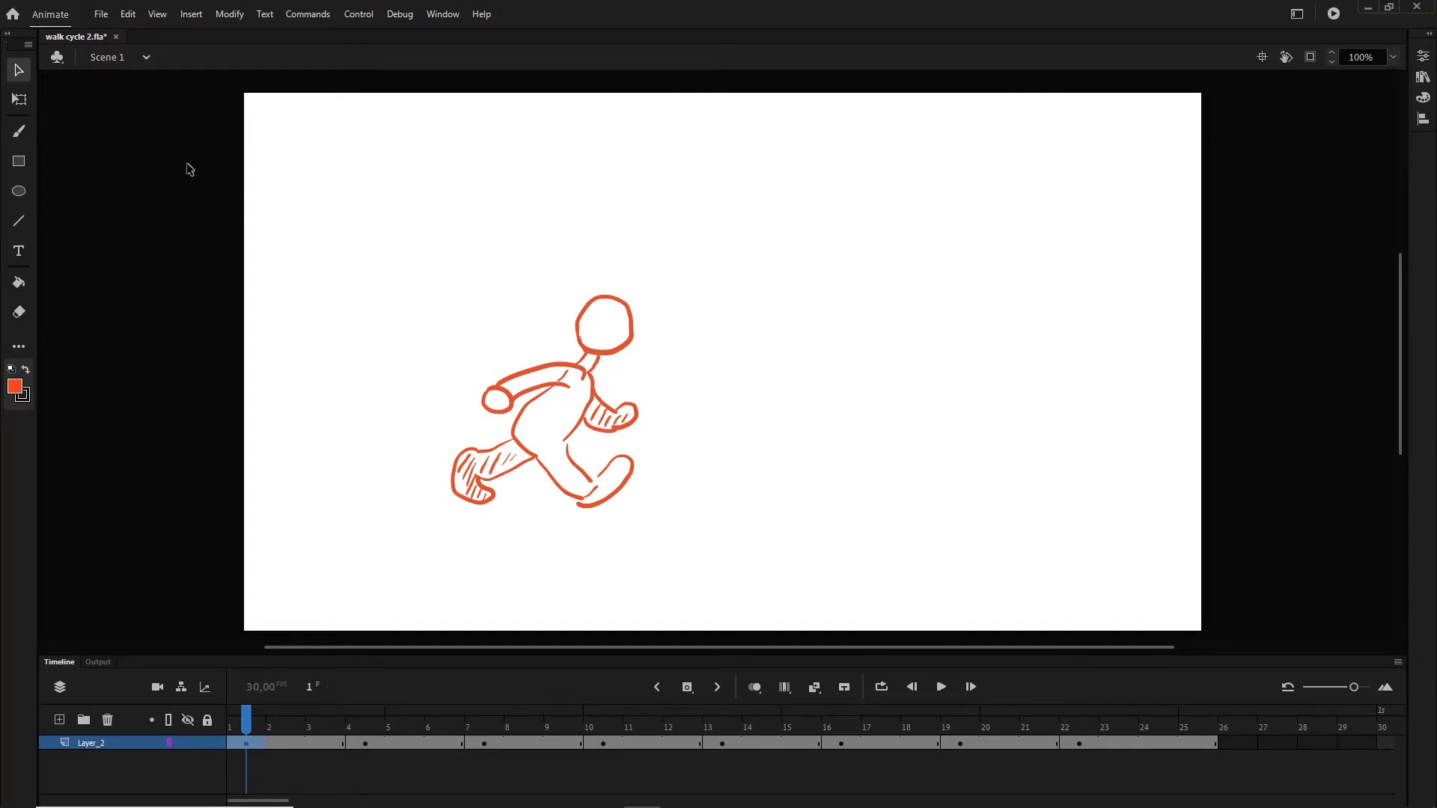
left_click(19, 98)
left_click(510, 419)
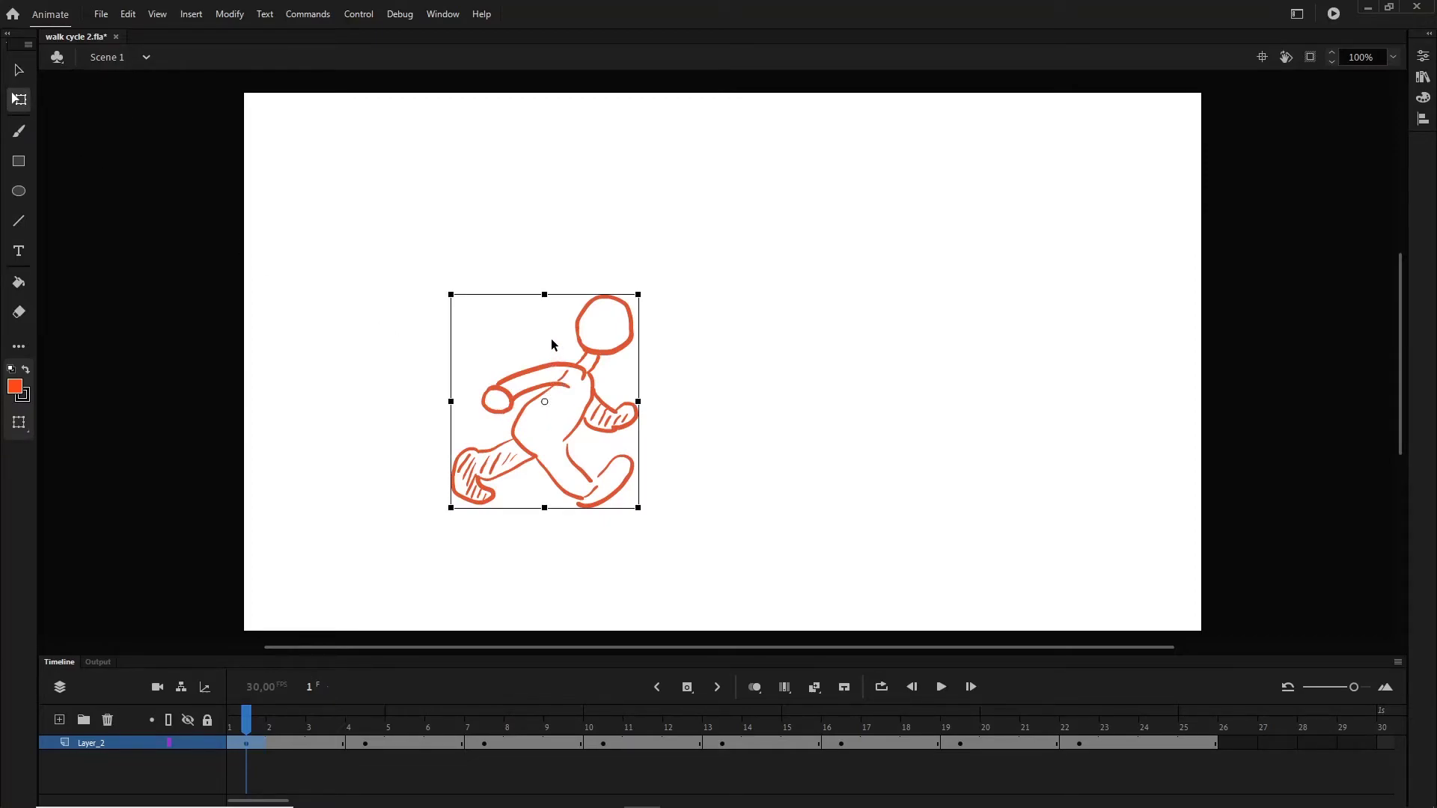
left_click(521, 367)
left_click_drag(433, 225, 678, 588)
left_click_drag(629, 402, 468, 499)
left_click(365, 722)
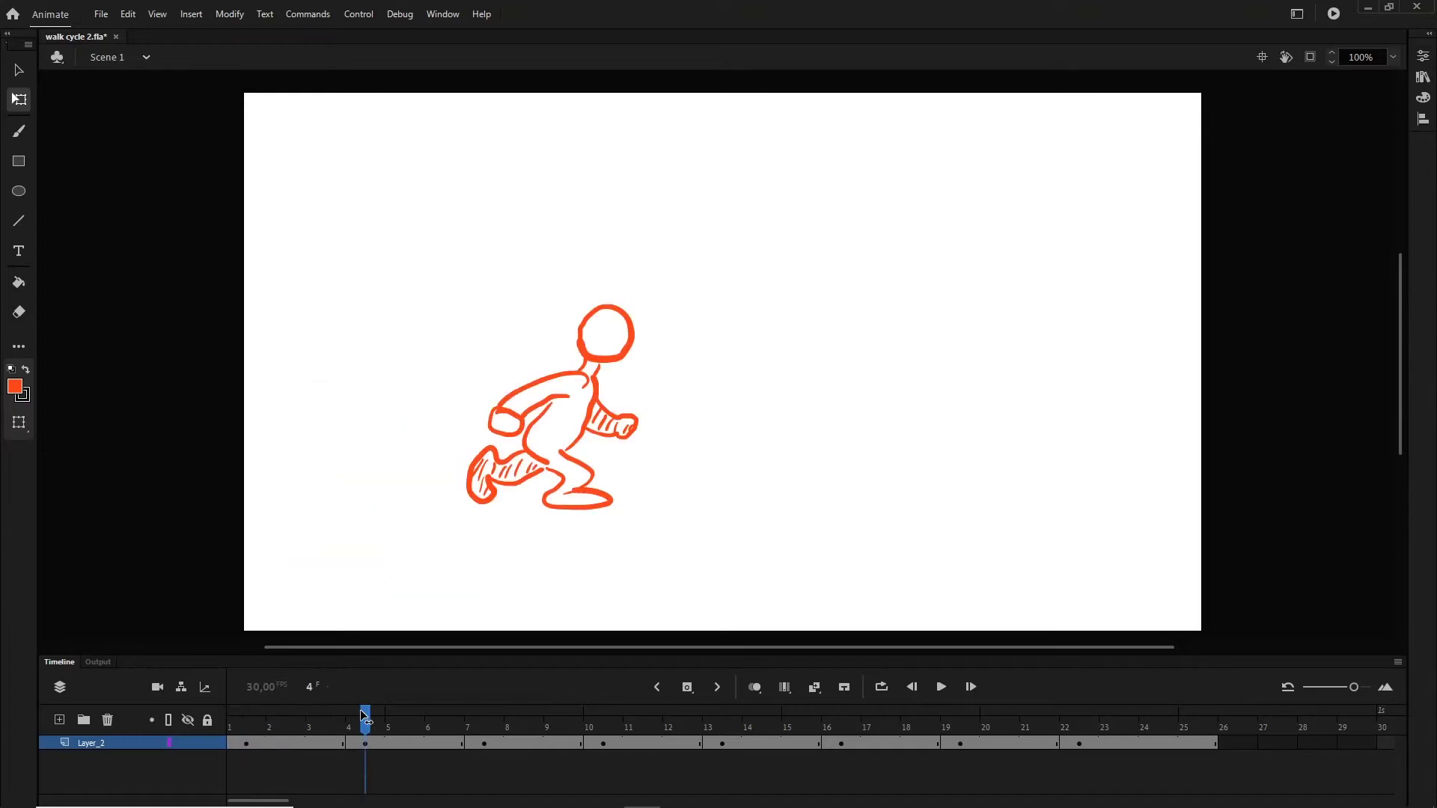
left_click(270, 728)
left_click_drag(271, 728, 328, 730)
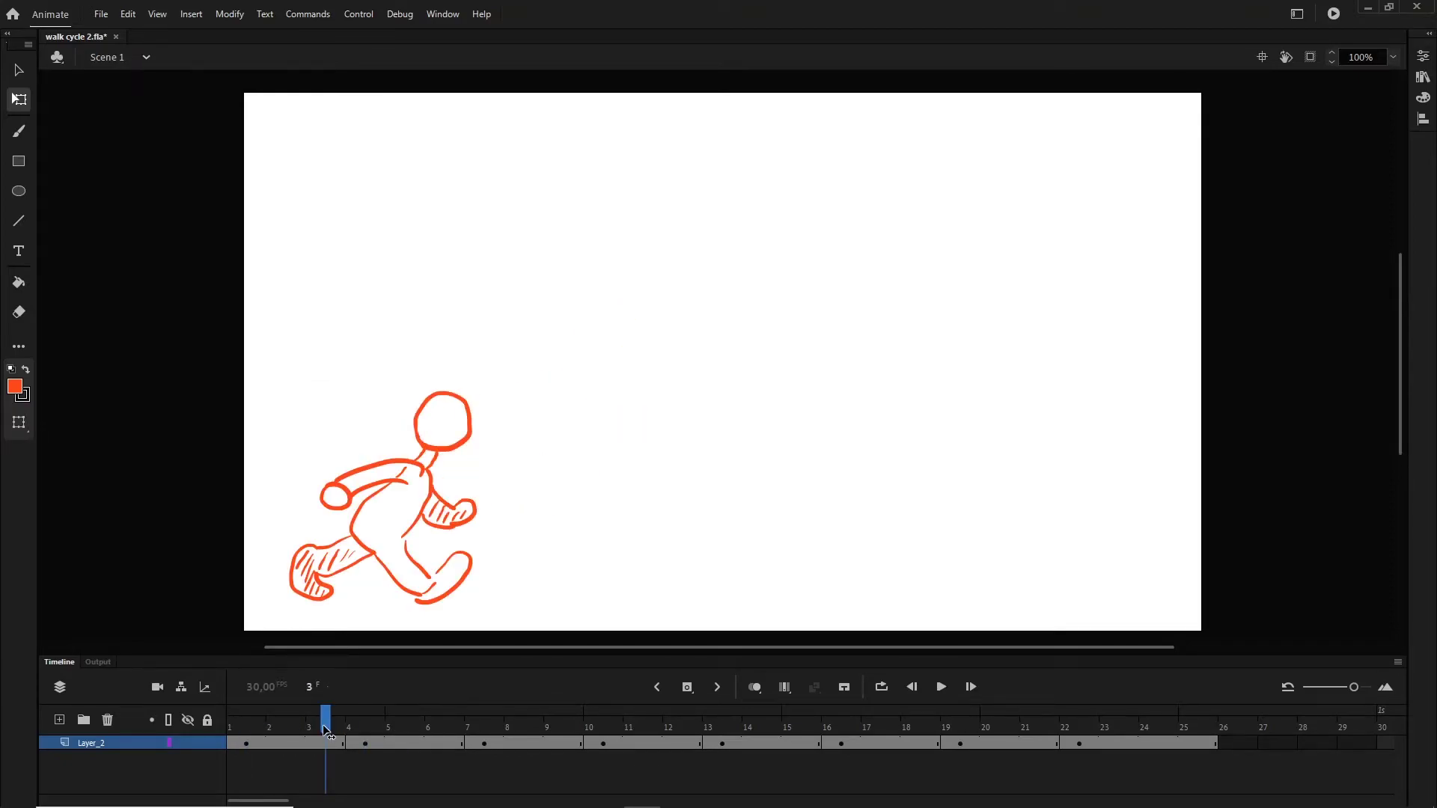
left_click(323, 726)
key("period")
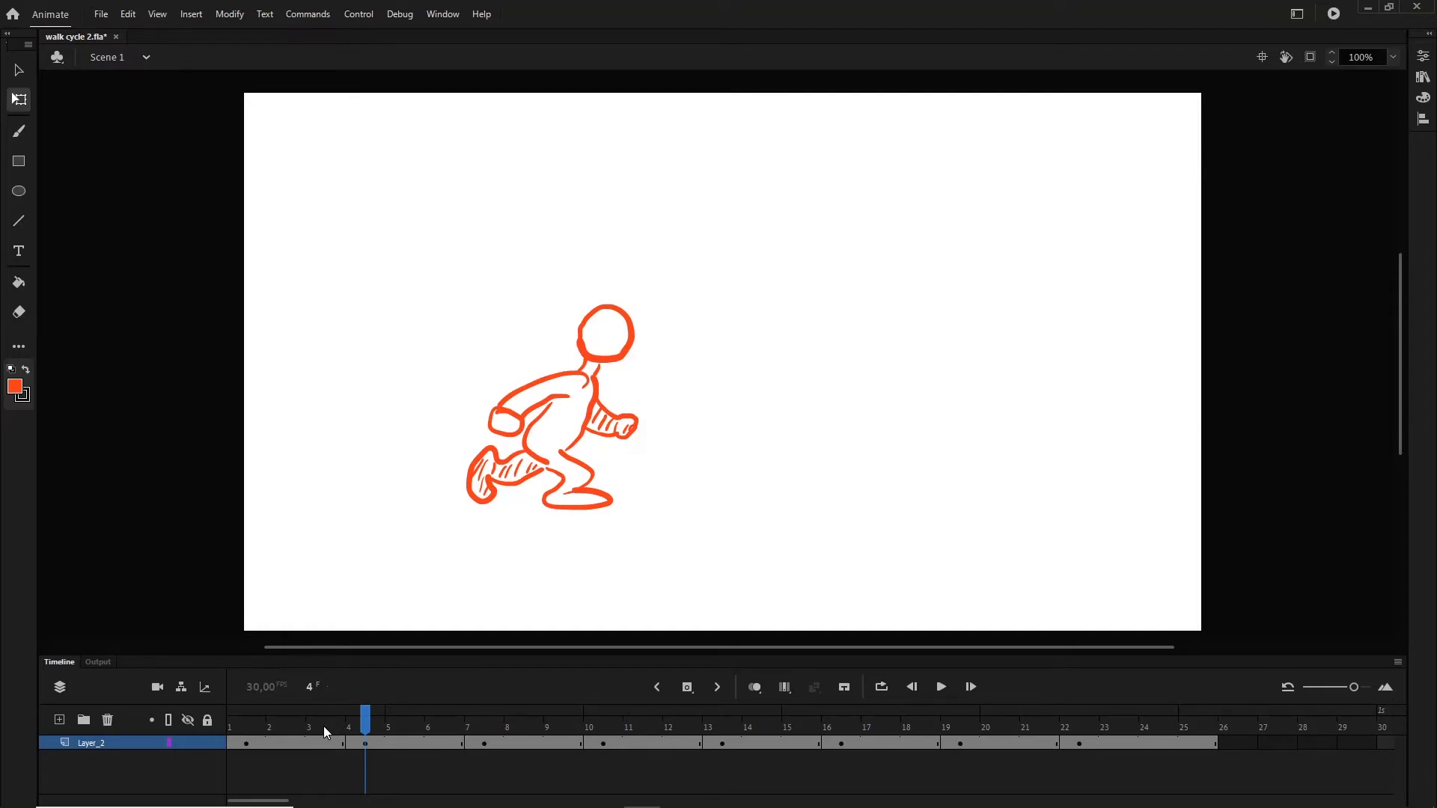
Turn on Edit Multiple Frames and stretch its range over frames 1 to 25.
left_click(784, 689)
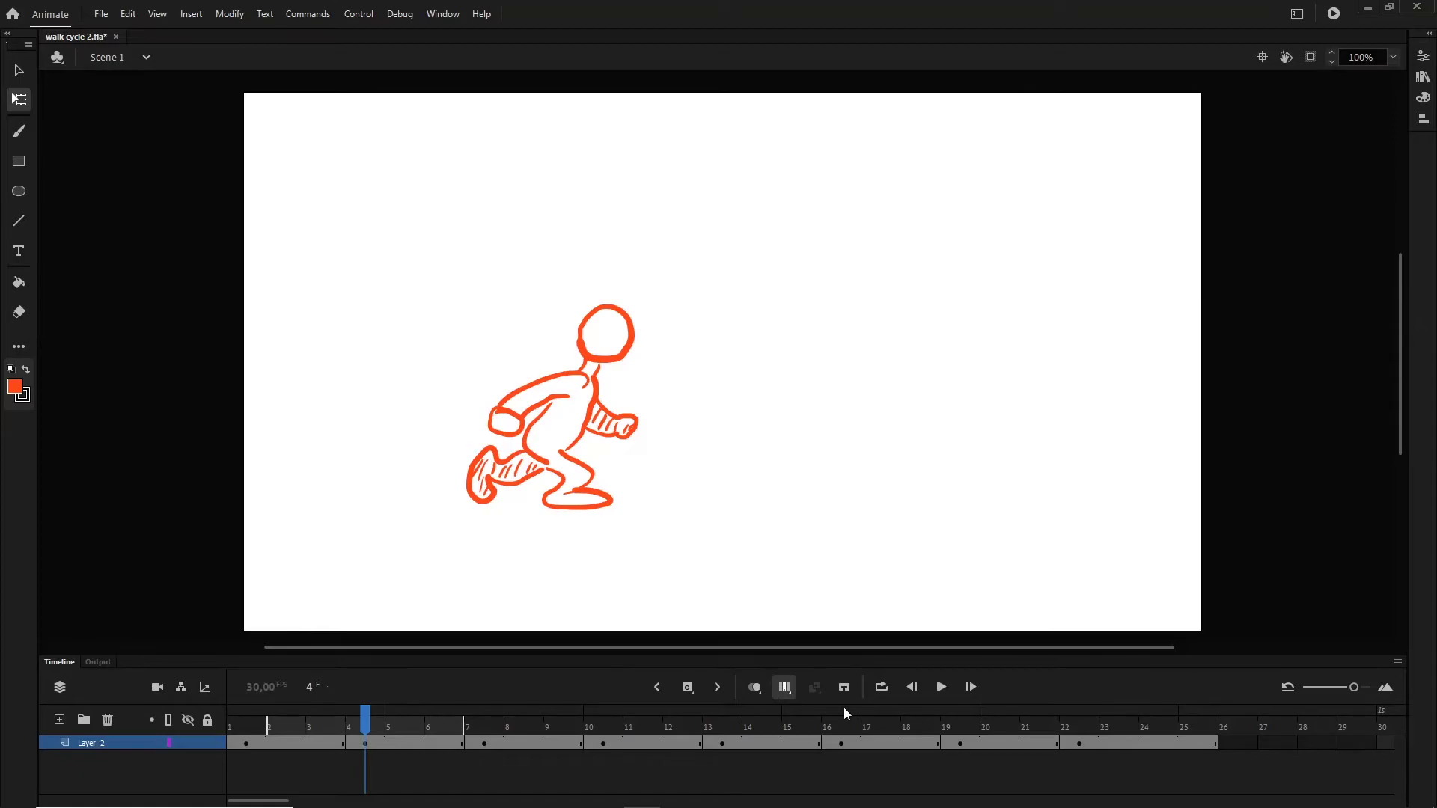
left_click_drag(465, 726, 1187, 707)
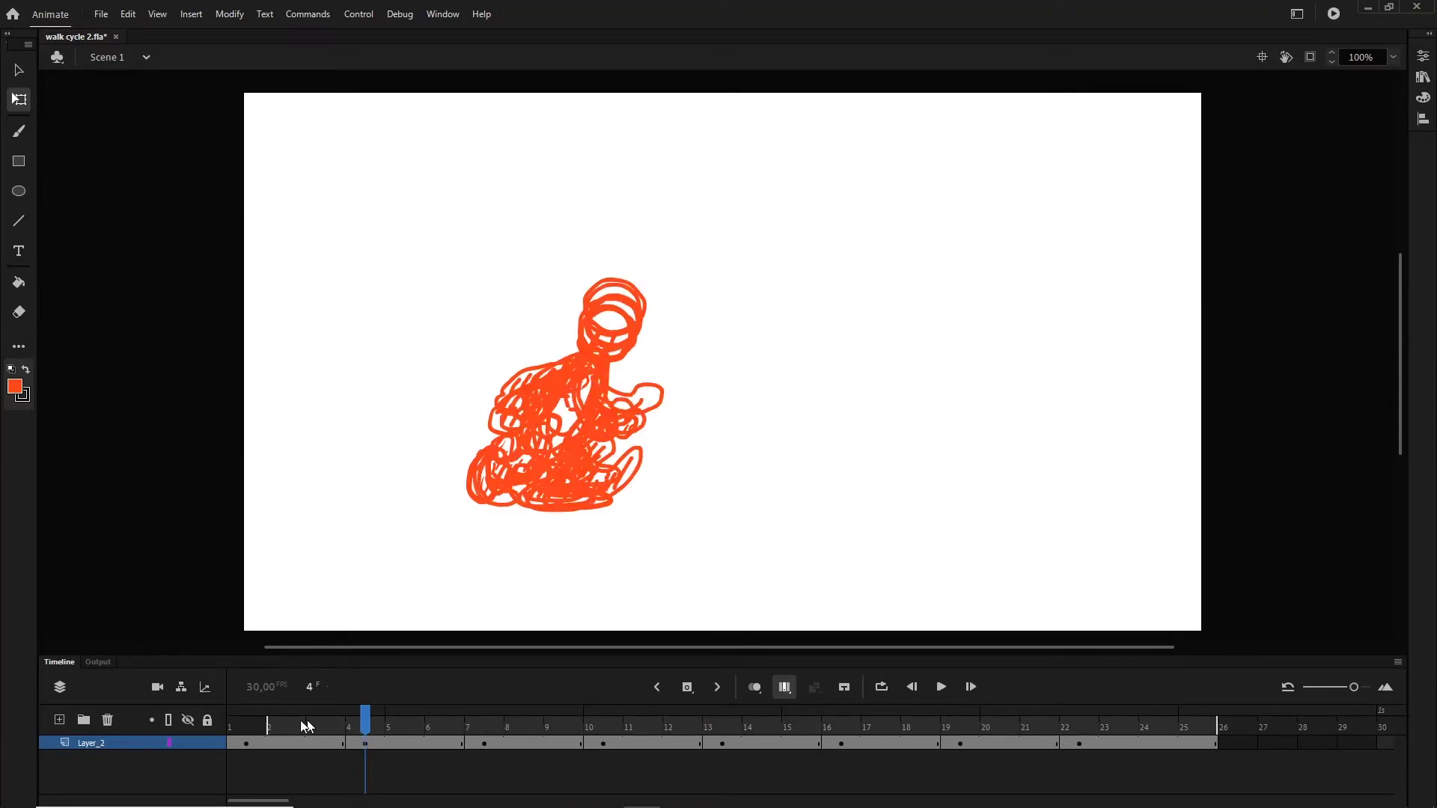
left_click_drag(267, 725, 228, 726)
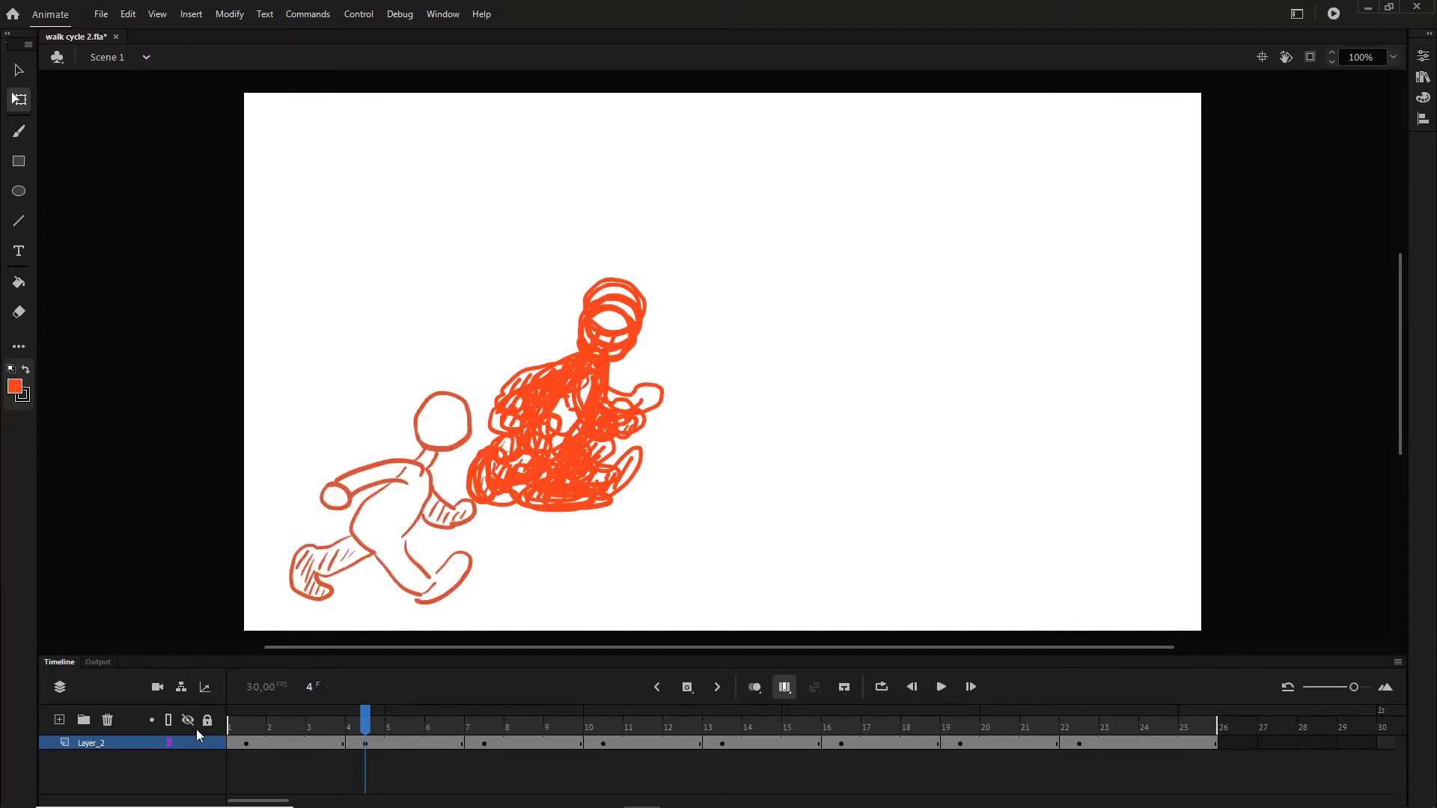
Return to frame 1 and undo the move of its drawing.
left_click(249, 721)
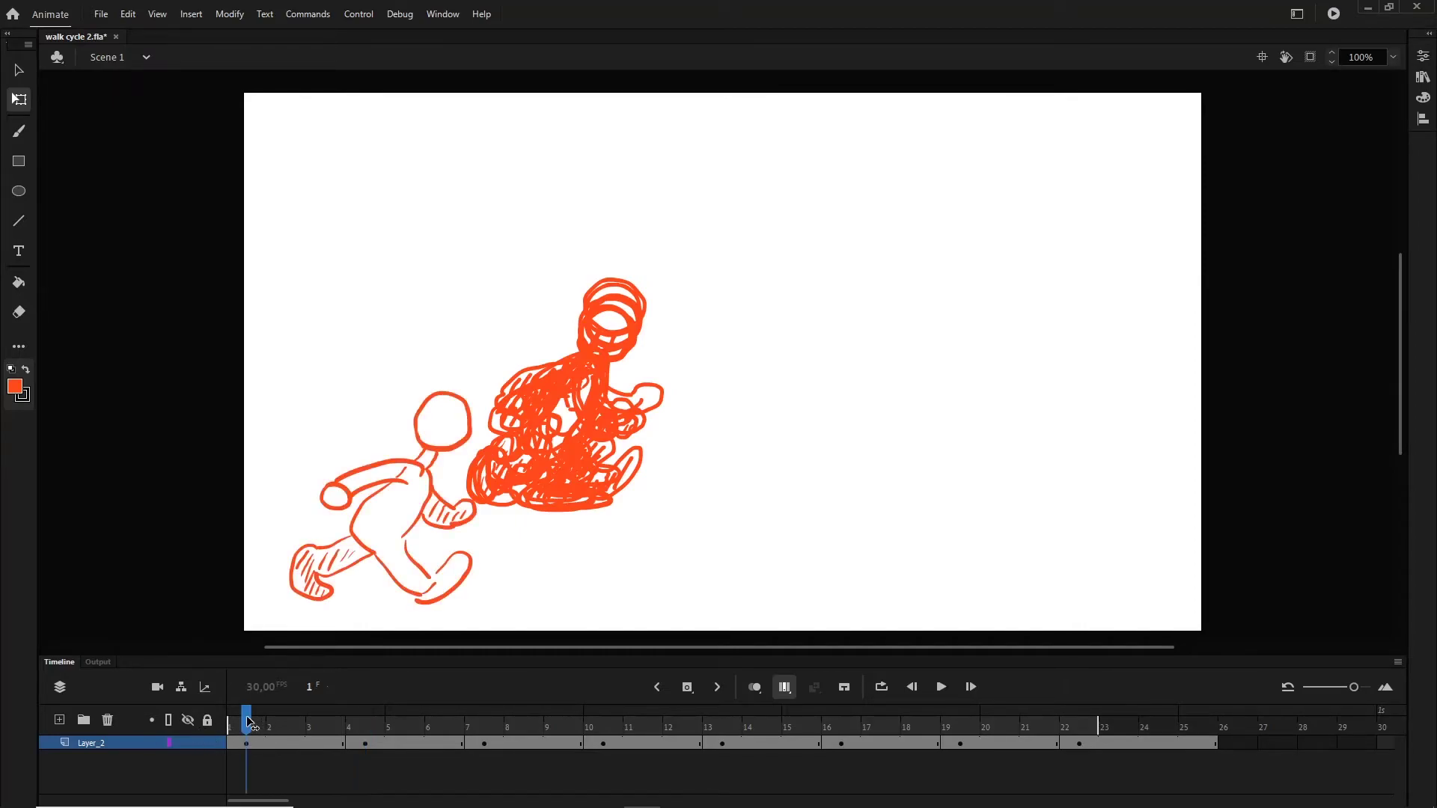
key("ctrl+z")
key("ctrl+z")
key("ctrl+z")
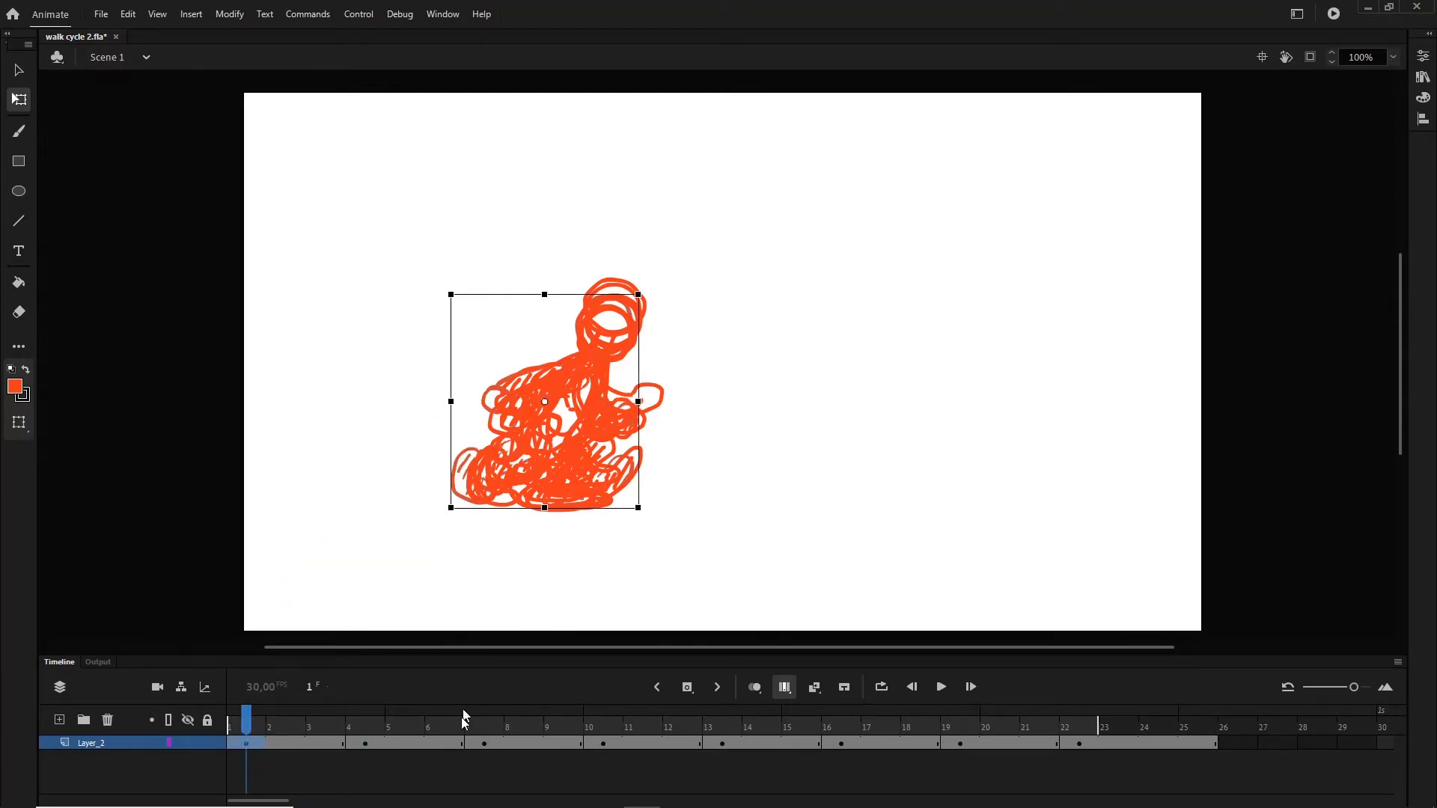
Select all frames of Layer_2, then select only the surplus frame 25 and clear its contents with Clear Frames.
right_click(289, 744)
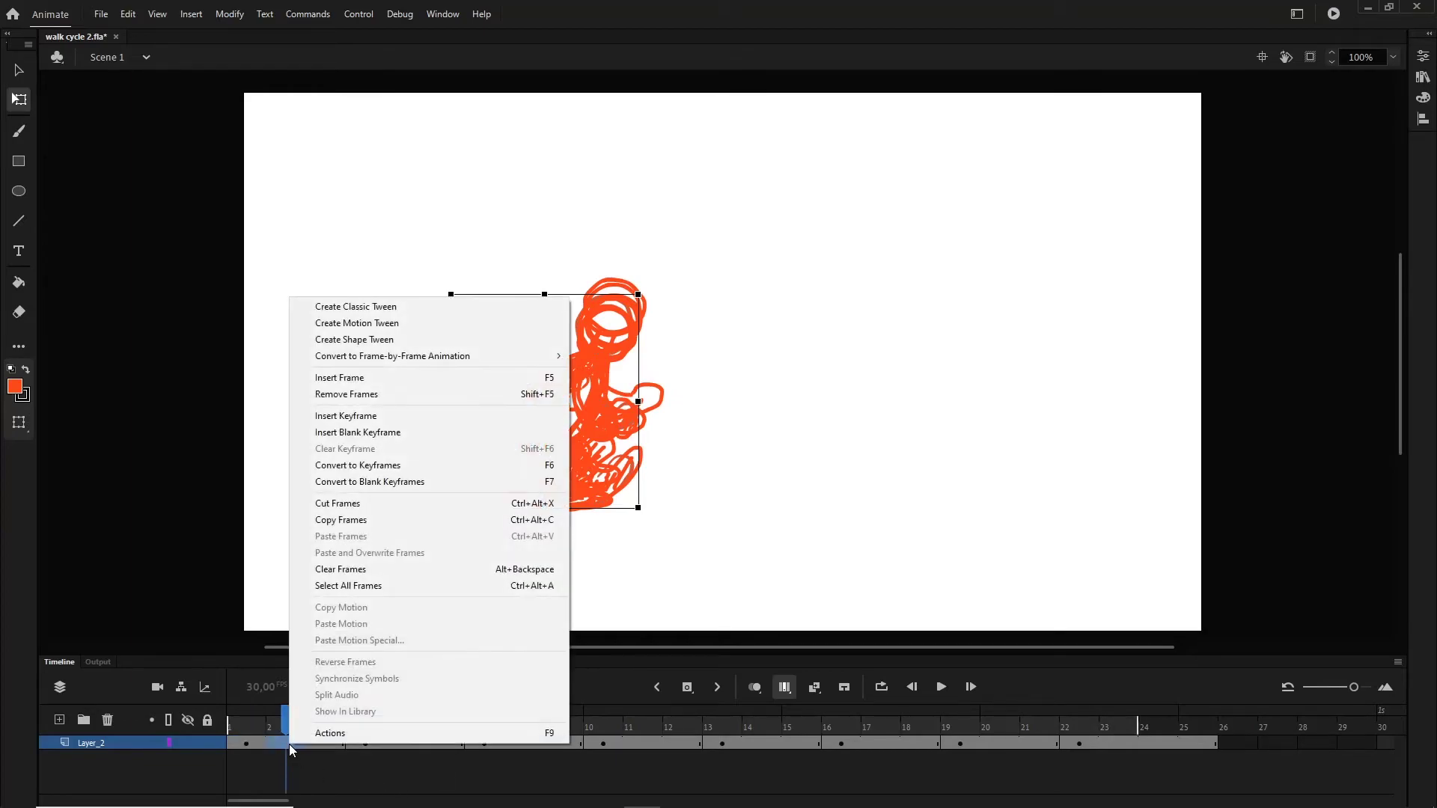
left_click(370, 588)
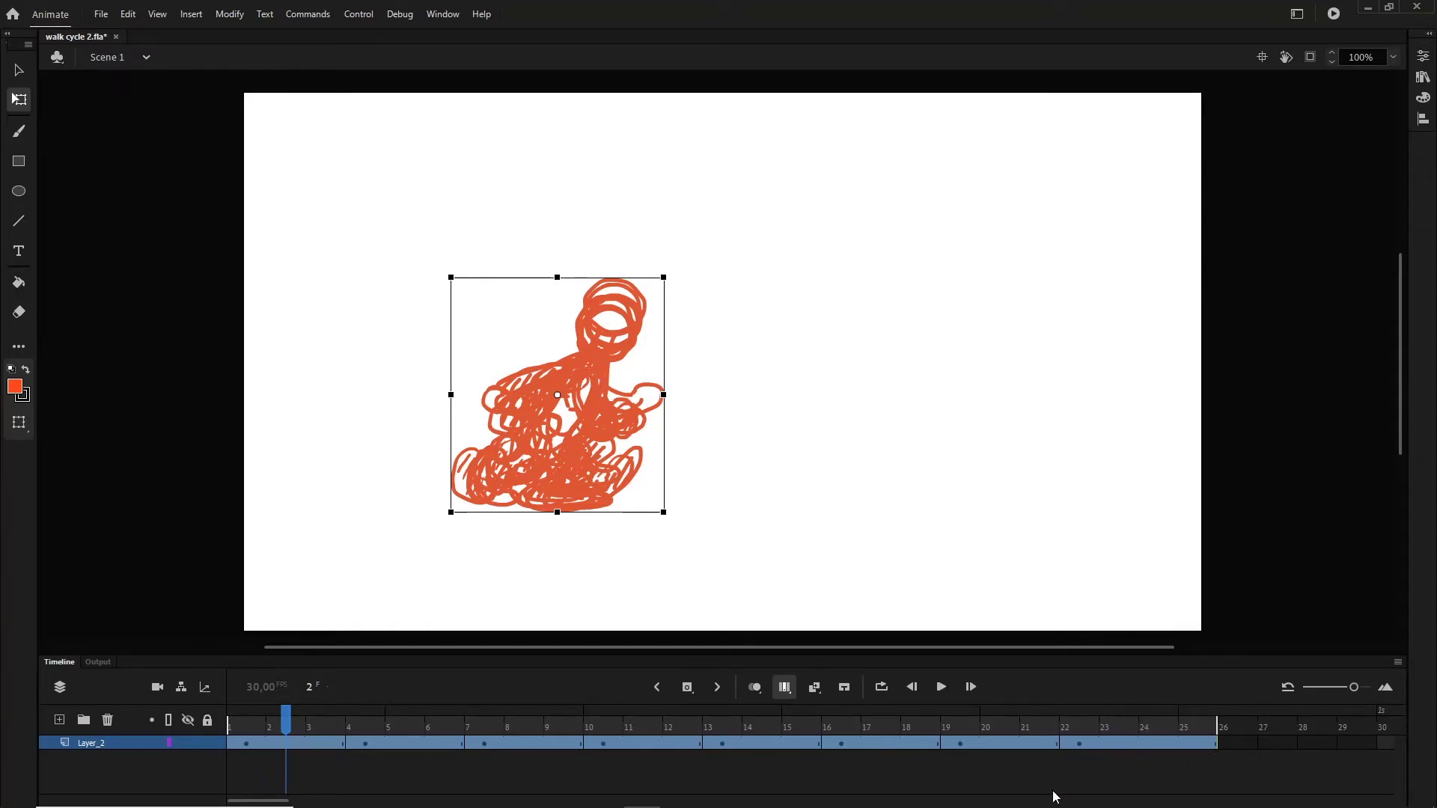
left_click(1197, 747)
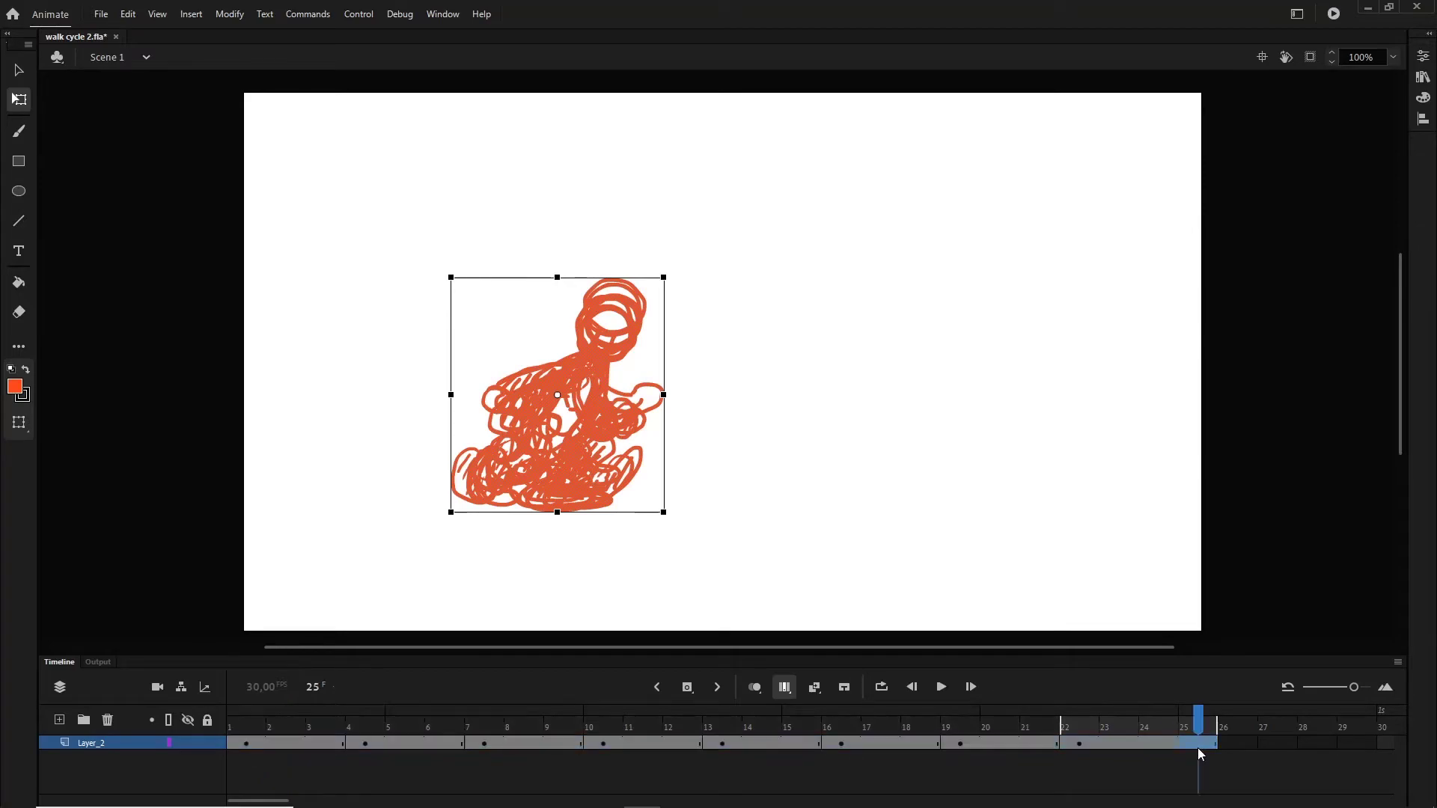
right_click(1201, 740)
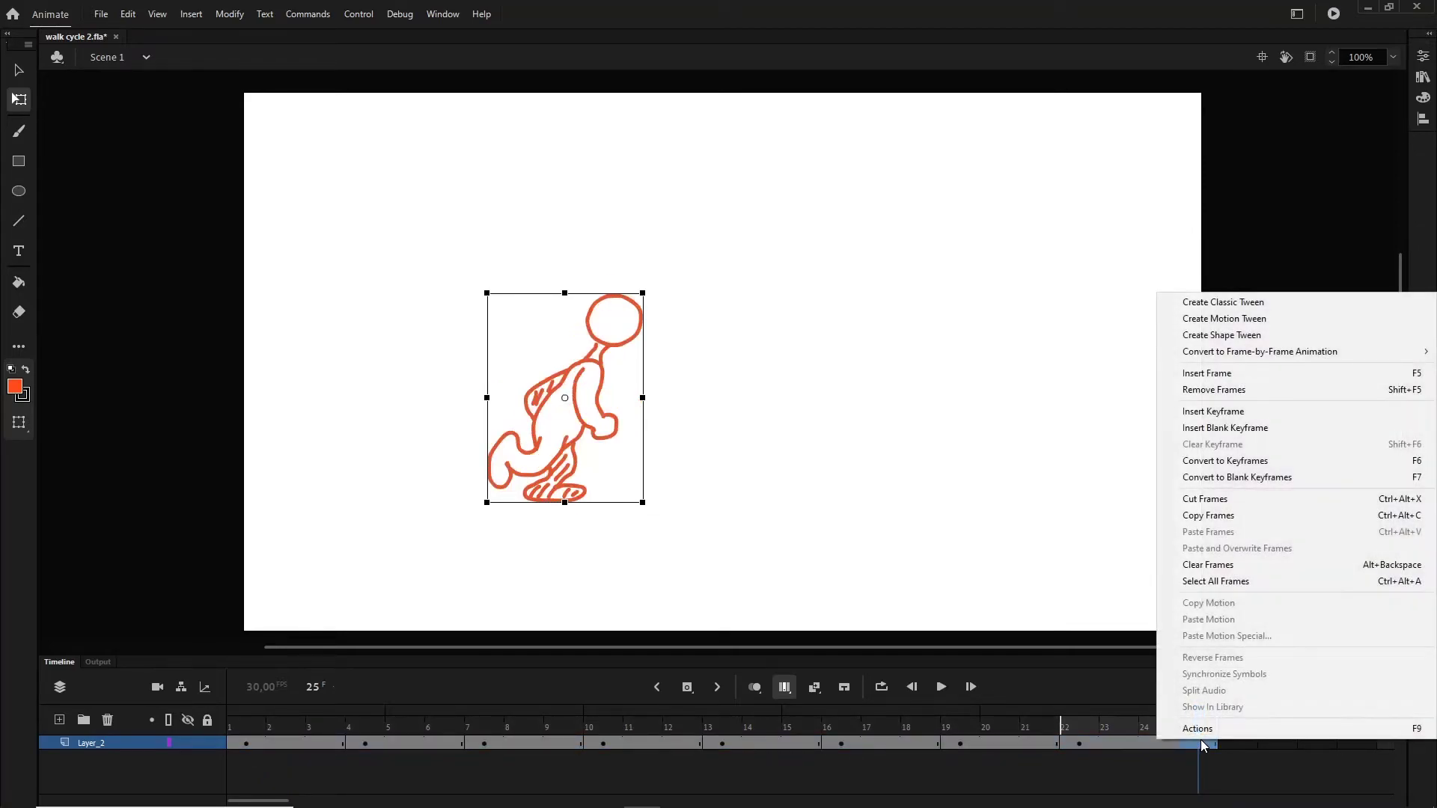
left_click(1207, 565)
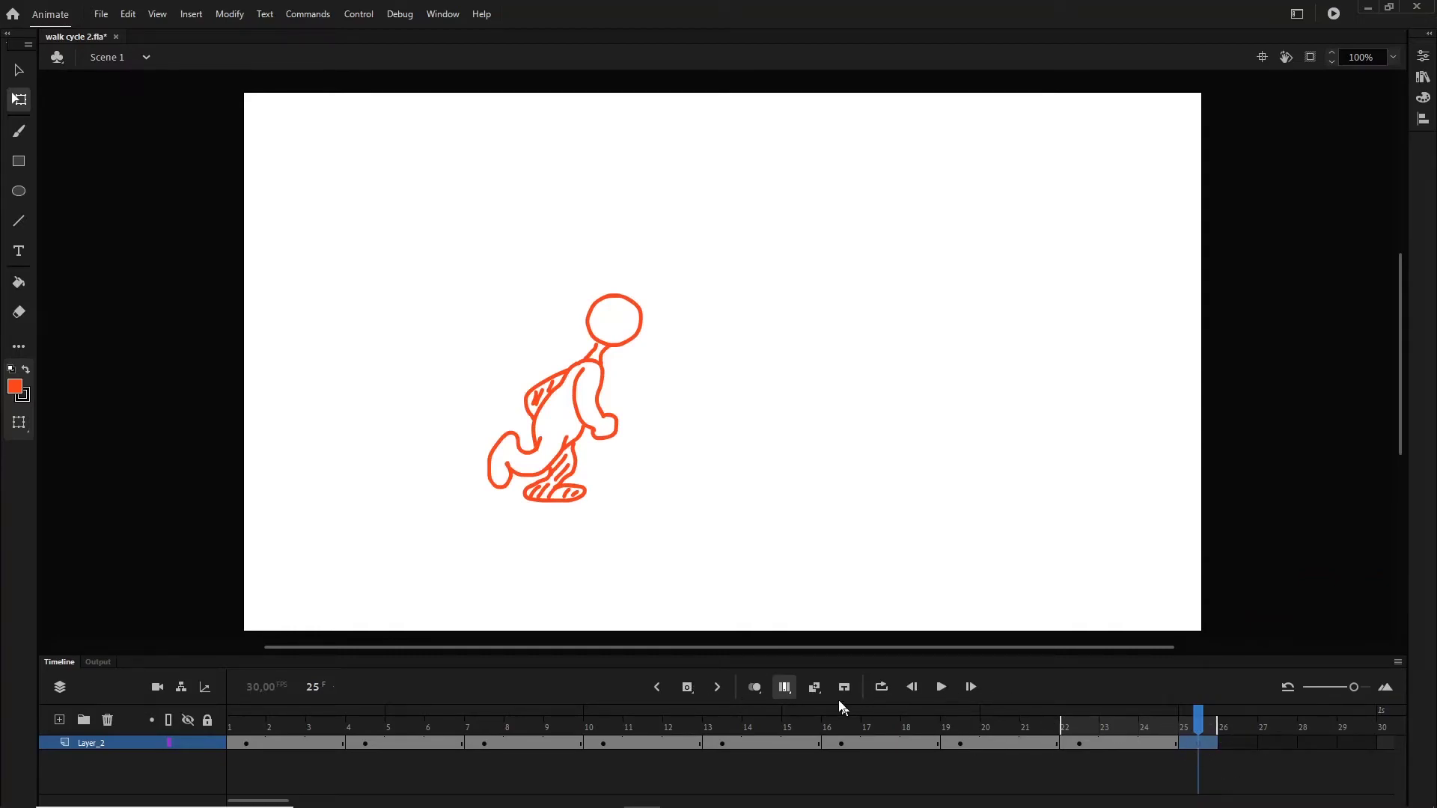
Reset Edit Multiple Frames and set its range to frames 1 through 24.
left_click(784, 687)
left_click(784, 687)
left_click_drag(1072, 730, 229, 730)
mouse_move(1214, 732)
left_mouse_down()
mouse_move(1146, 730)
mouse_move(1175, 731)
left_mouse_up()
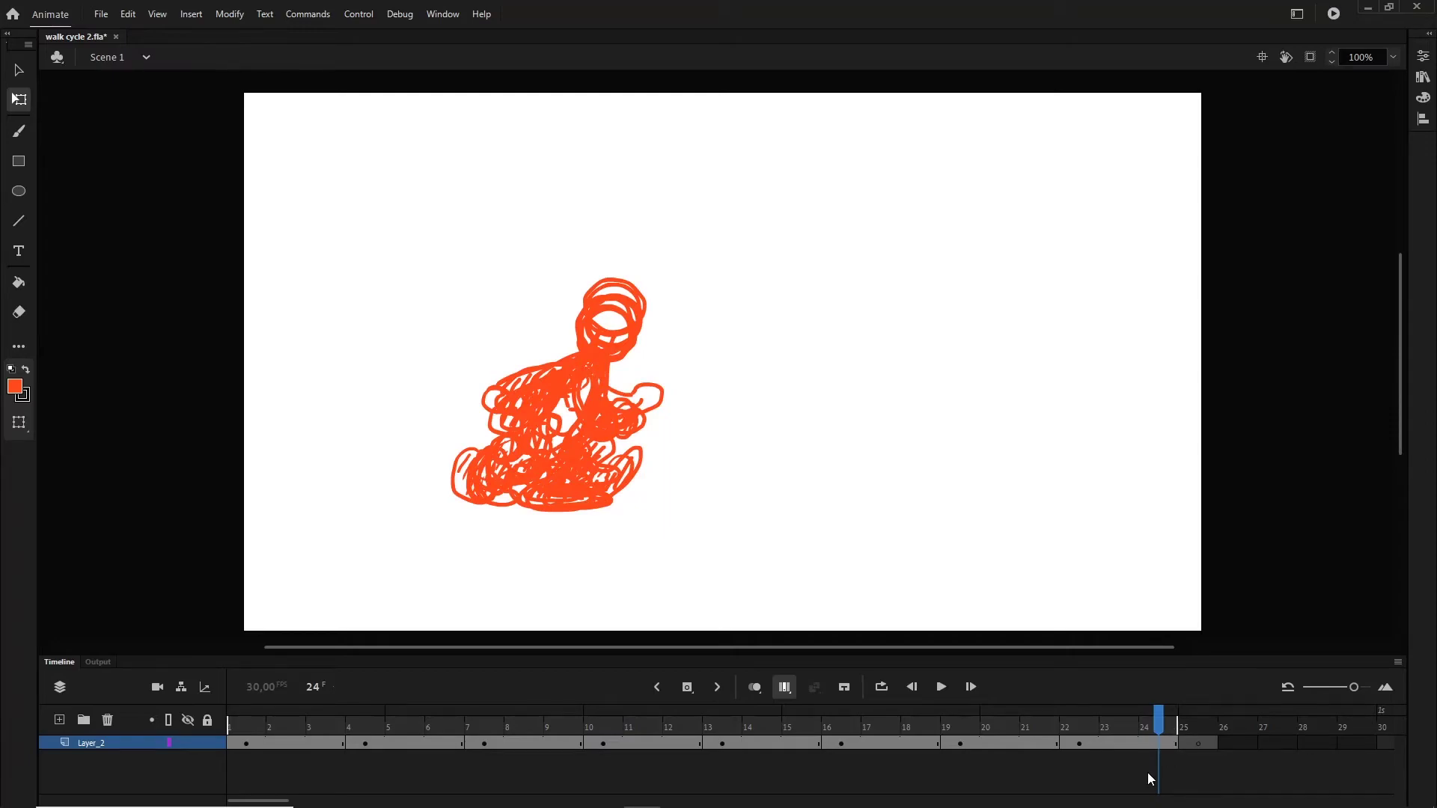
Move all walk drawings in frames 1 to 24 together to the stage's lower-left corner, and turn off Edit Multiple Frames.
right_click(688, 743)
left_click(749, 584)
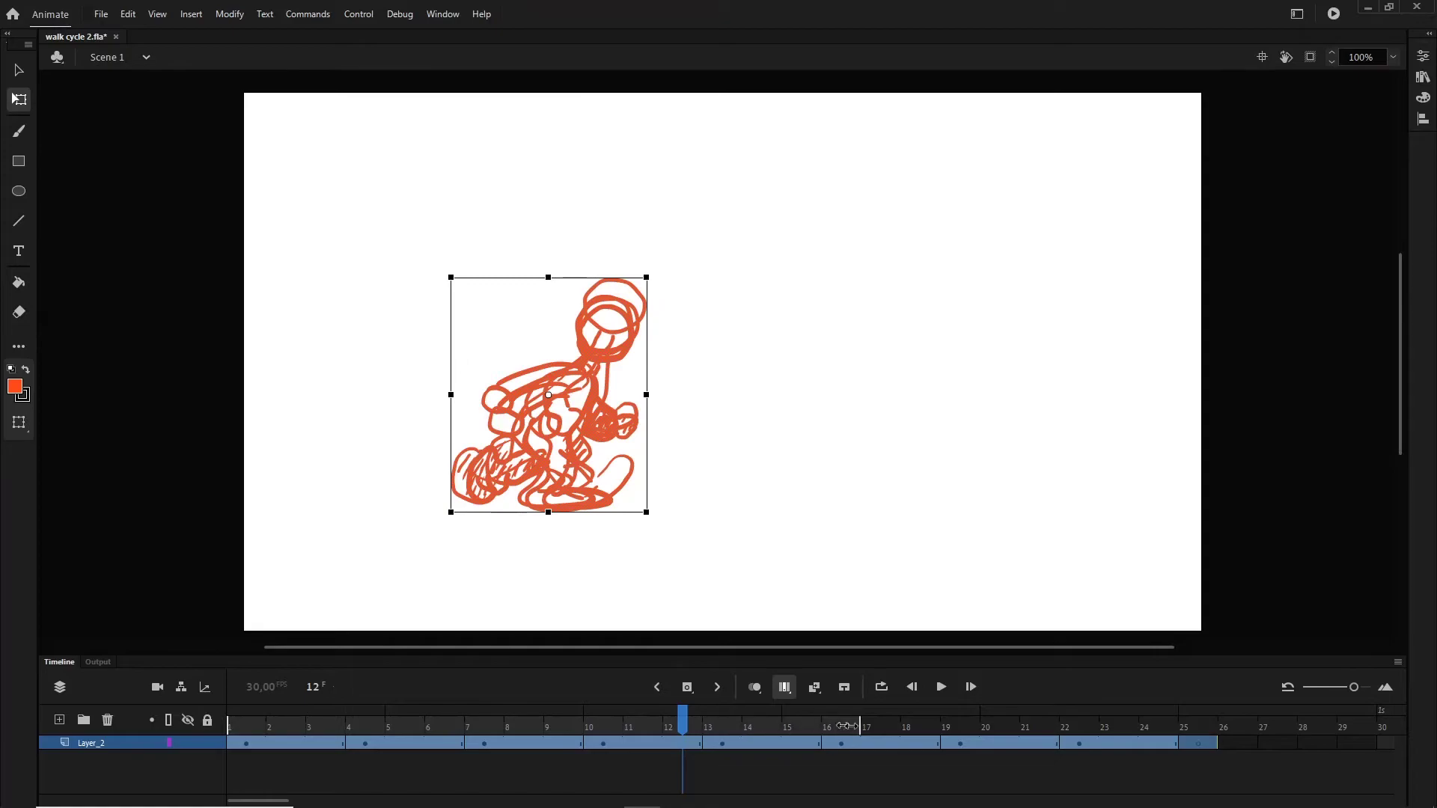
left_click_drag(1168, 743, 1174, 744)
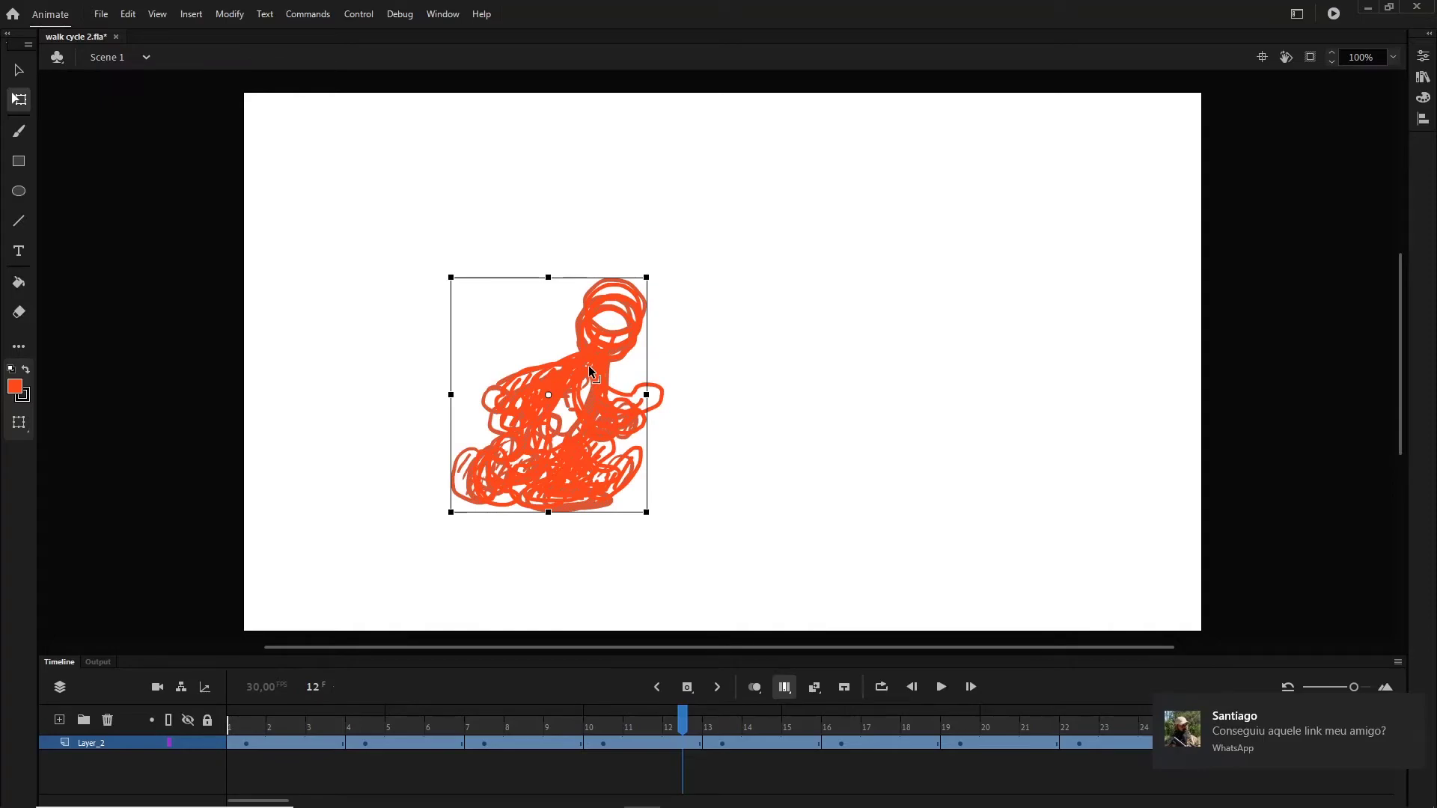
left_click(1417, 710)
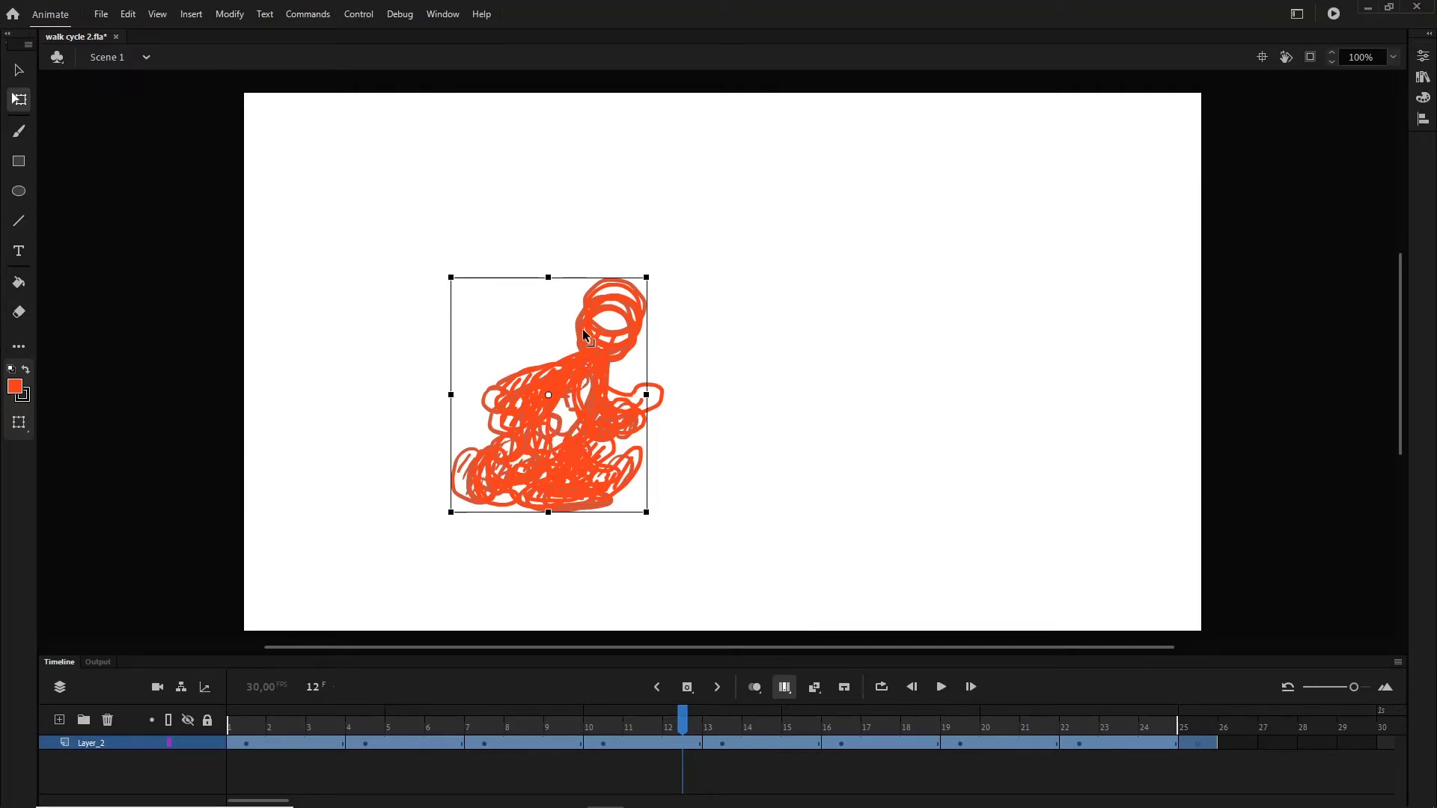
left_click_drag(391, 268, 907, 638)
left_click_drag(626, 341, 432, 452)
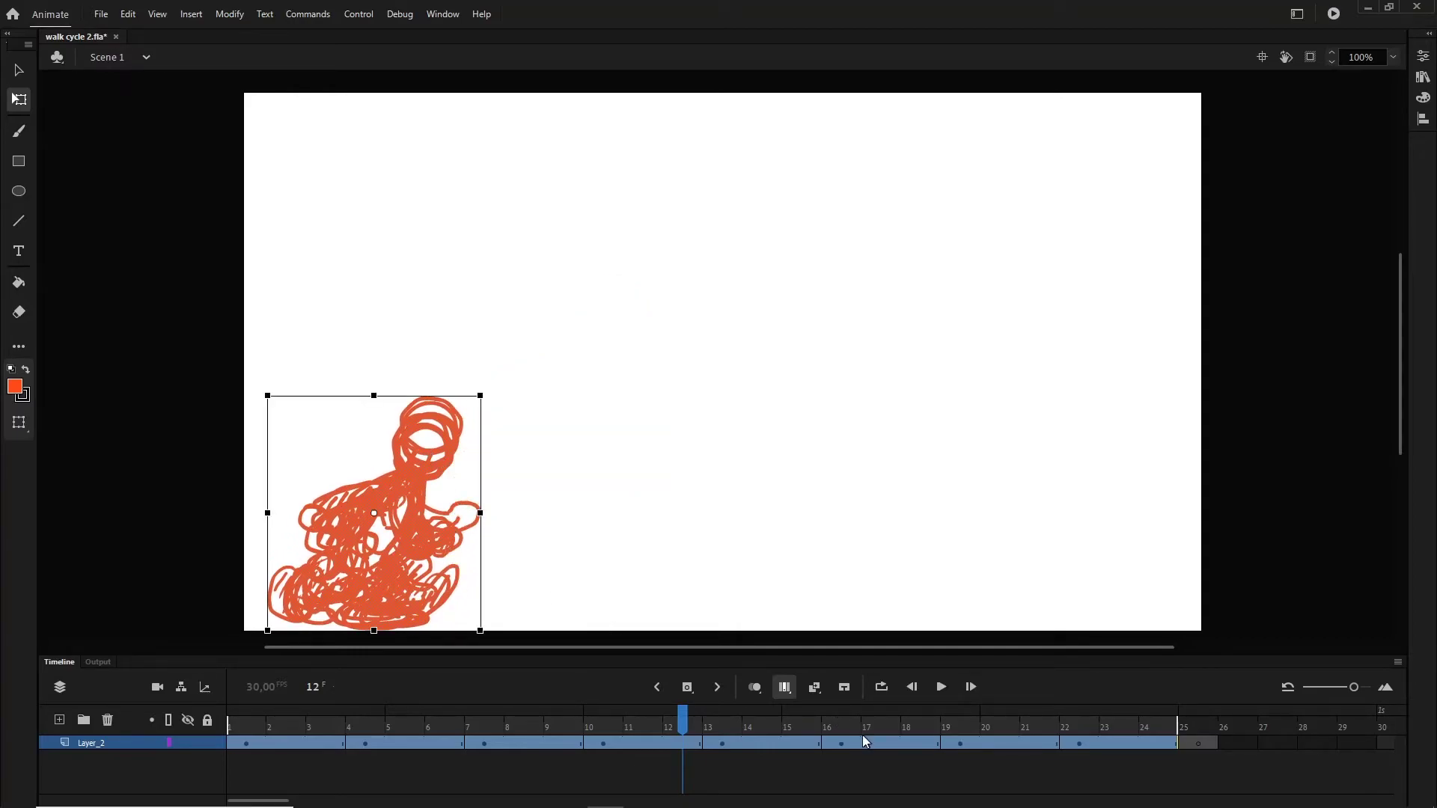
left_click(788, 689)
left_click(674, 461)
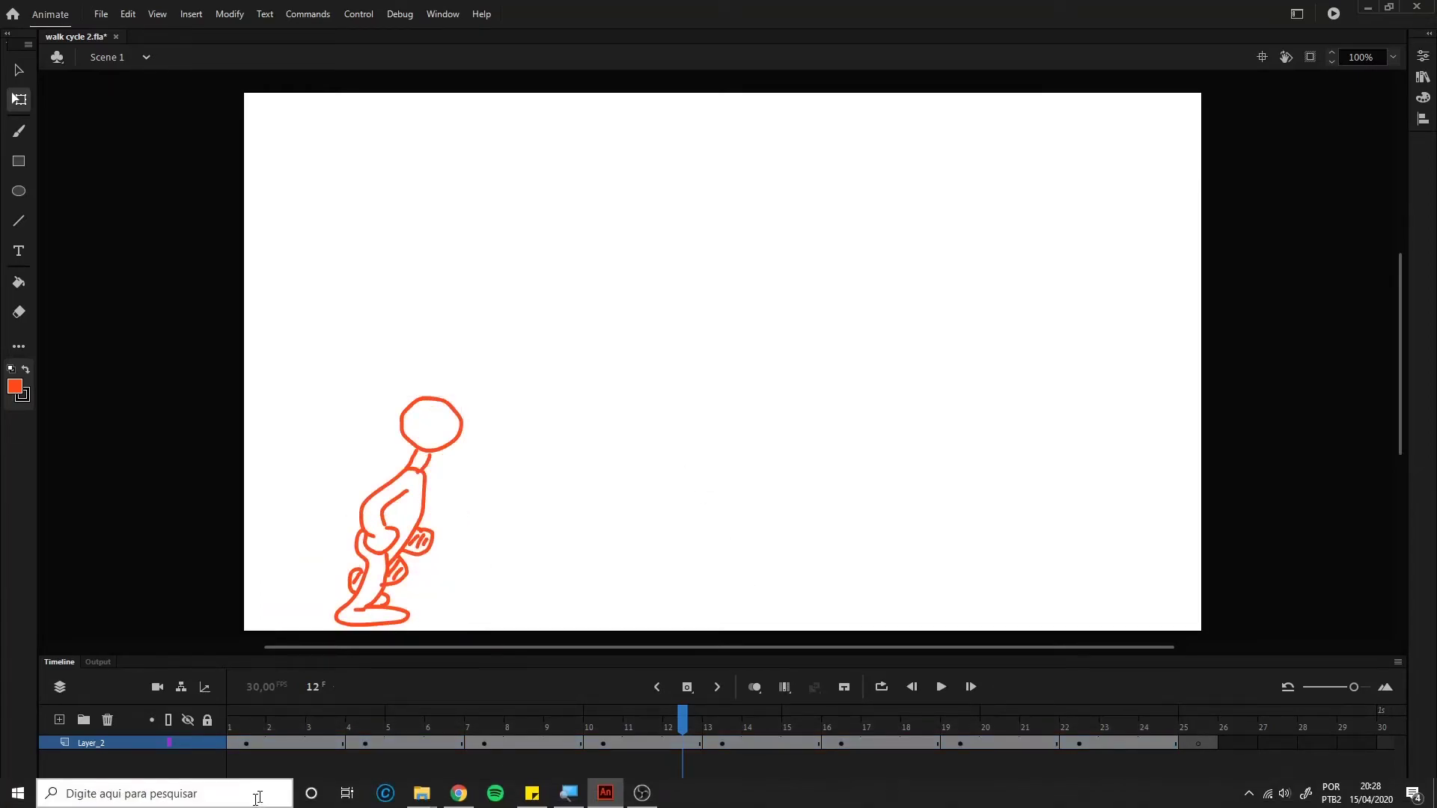
Scrub through frames 1 to 24 and preview the repositioned walk cycle with Test Movie.
left_click(237, 717)
left_click_drag(236, 717, 1146, 726)
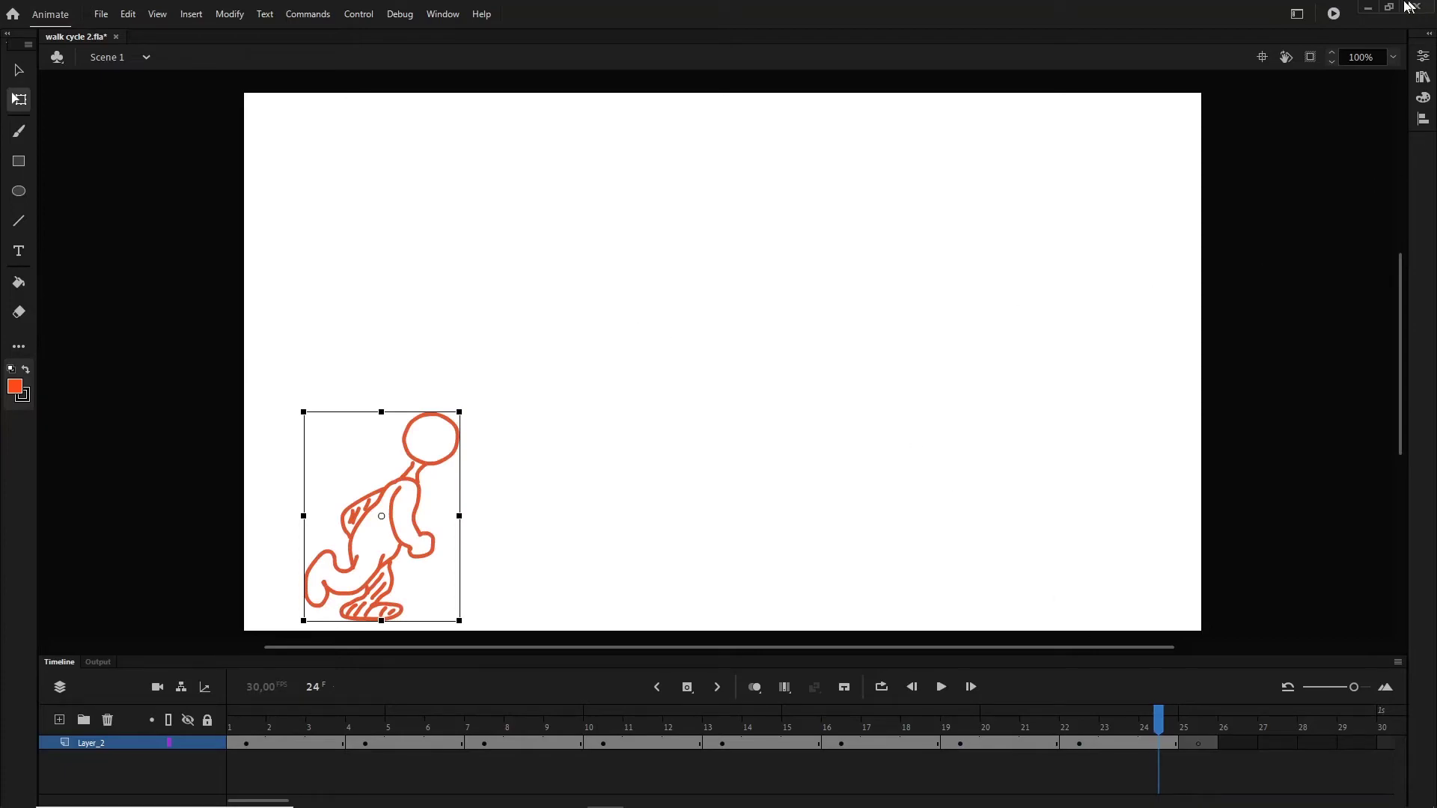
left_click(1334, 14)
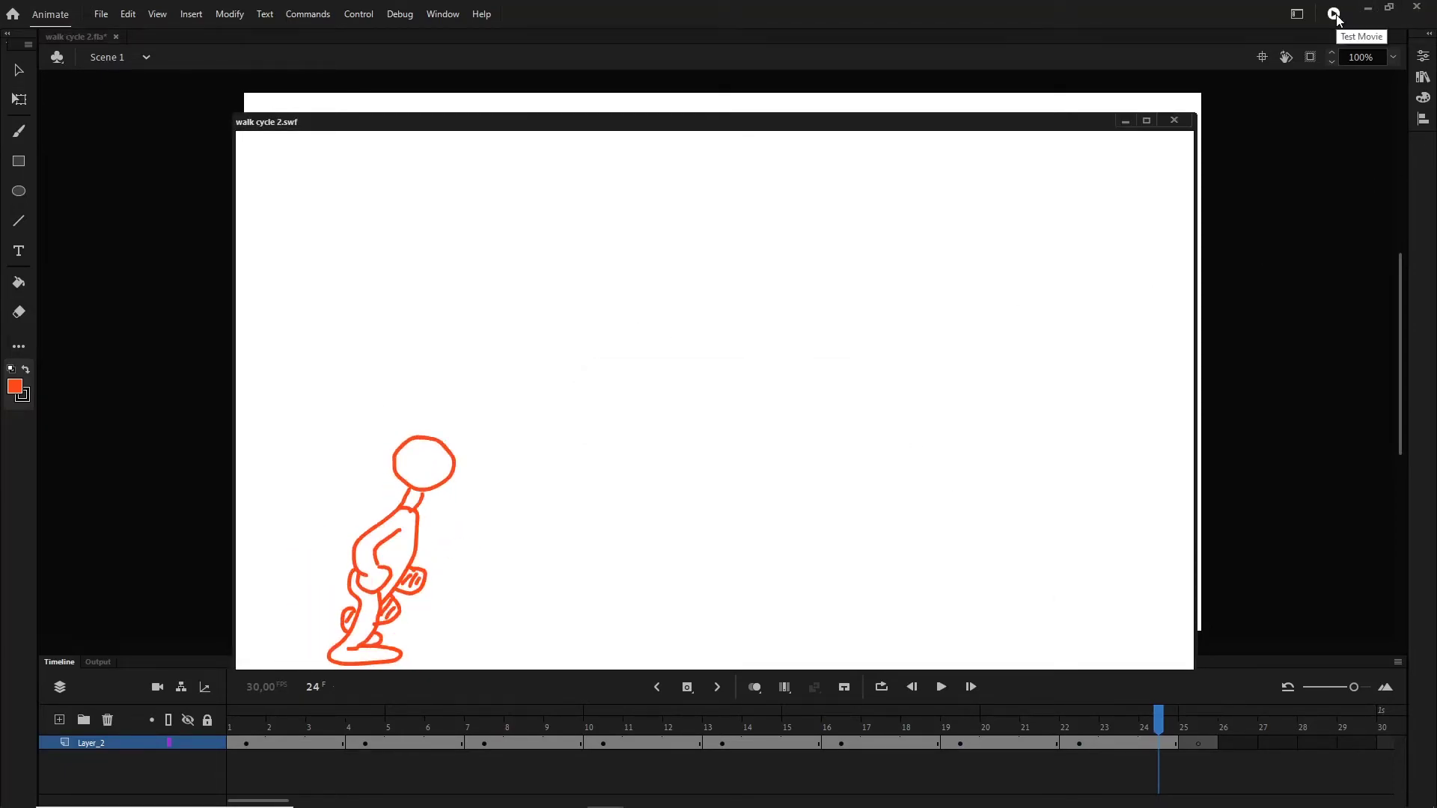
left_click(1174, 121)
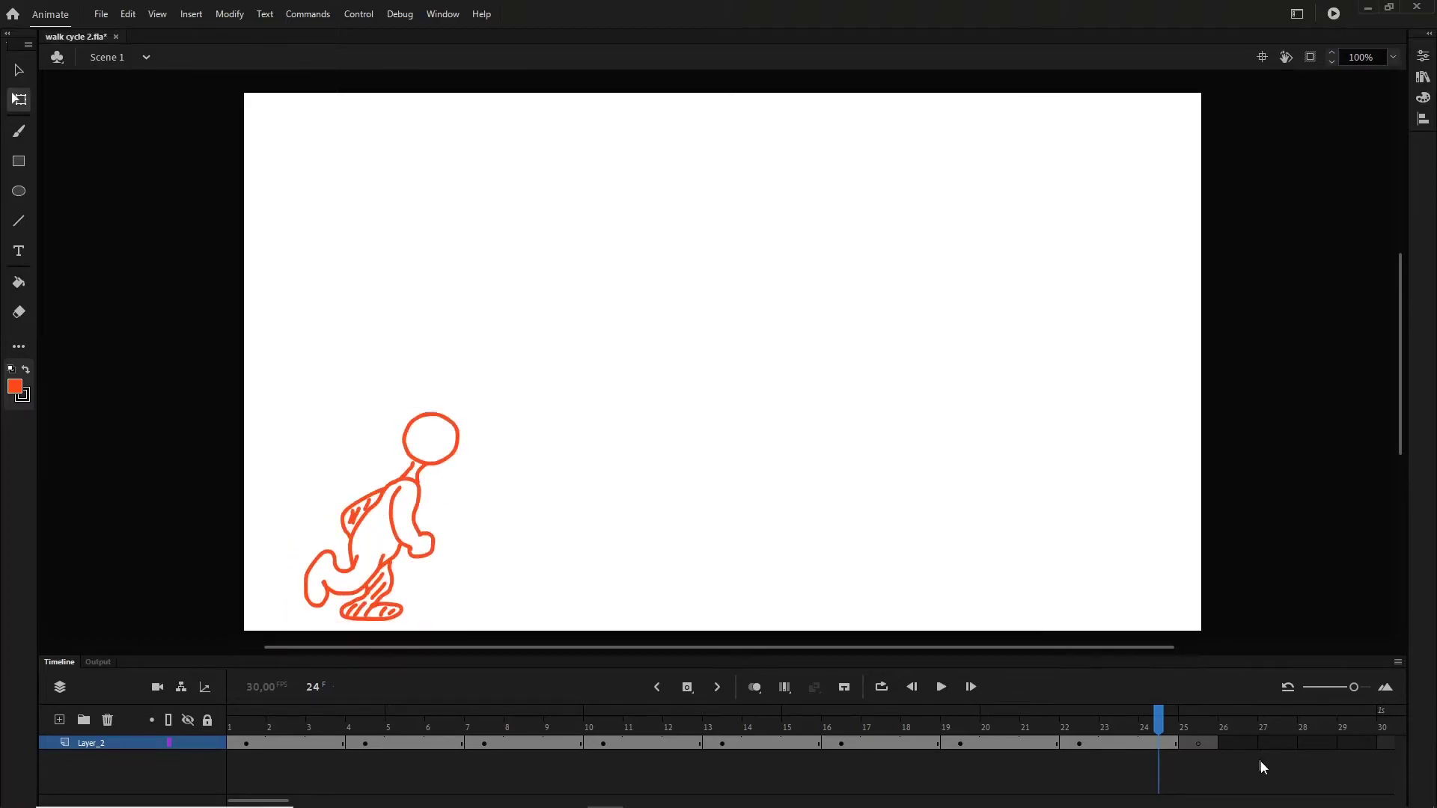
Remove the blank frame 25 from Layer_2 and preview the animation with Test Movie.
left_click(1215, 746)
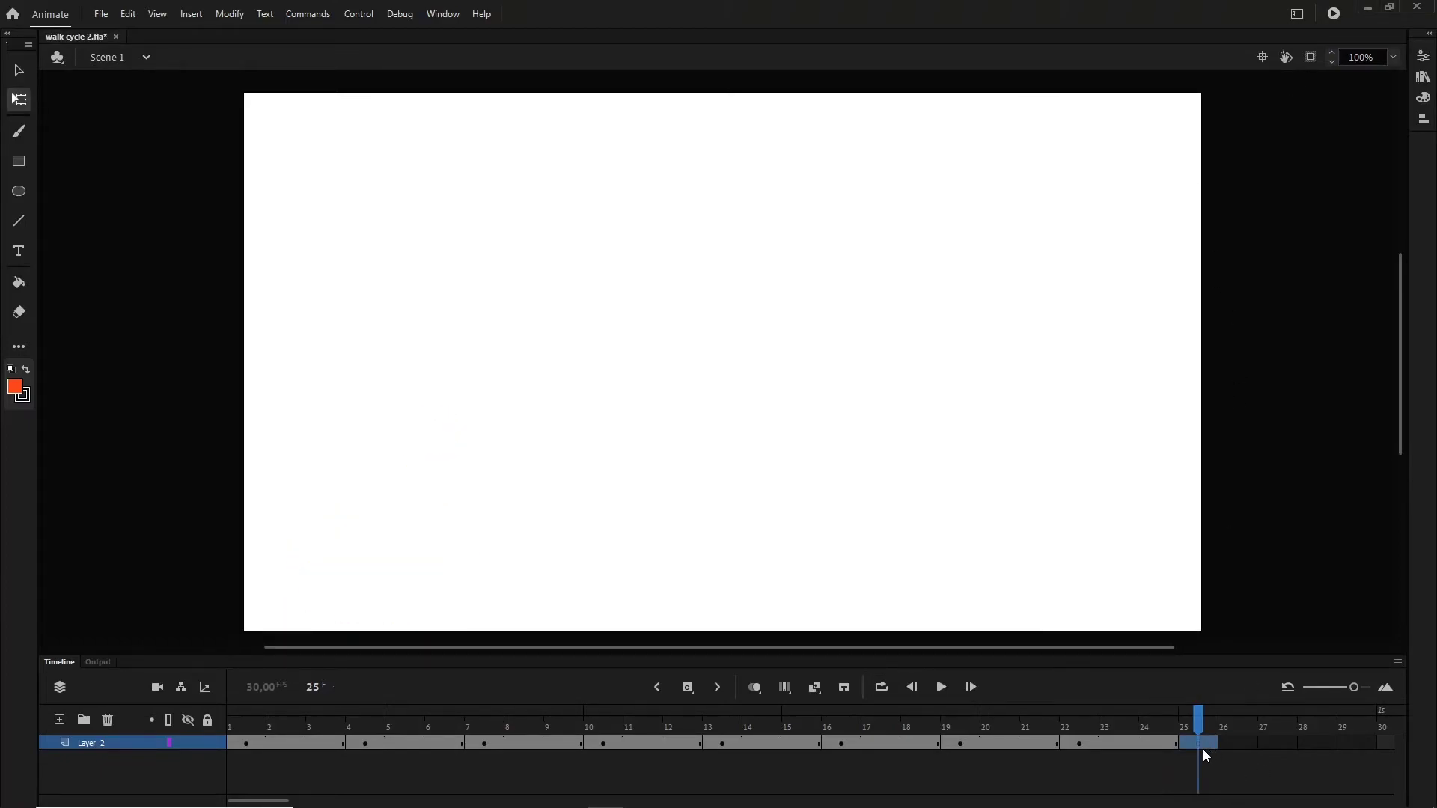
right_click(1203, 748)
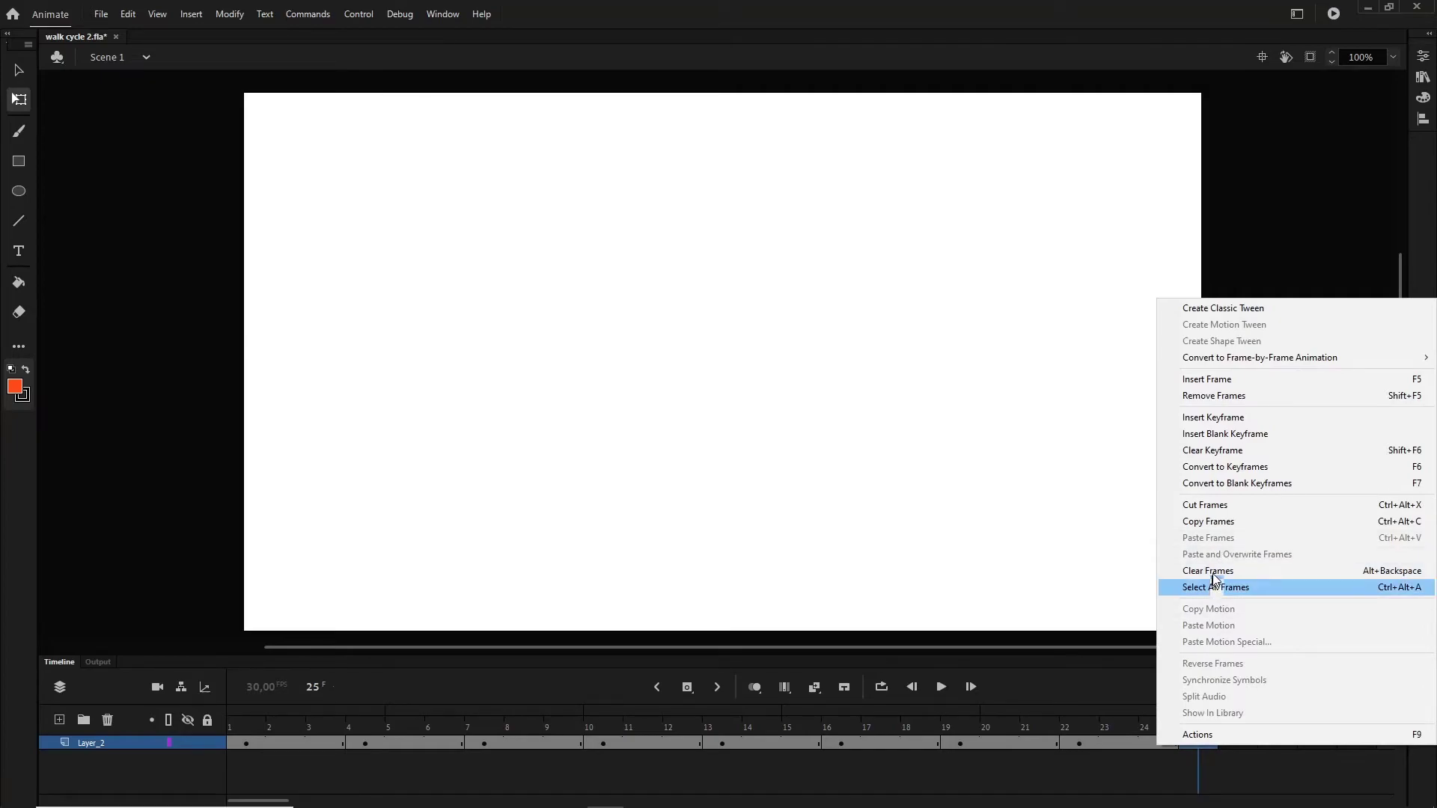
left_click(1243, 400)
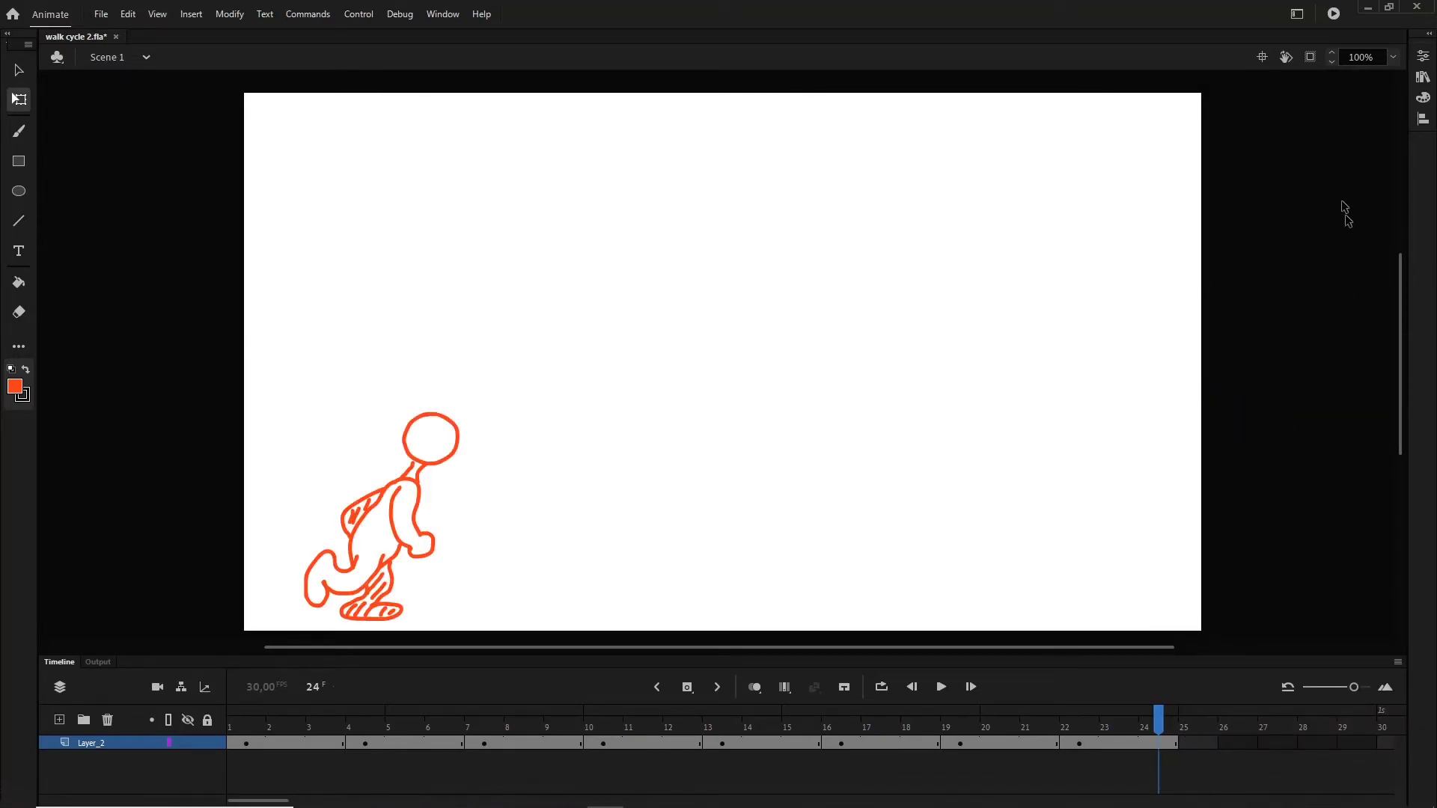
left_click(1334, 14)
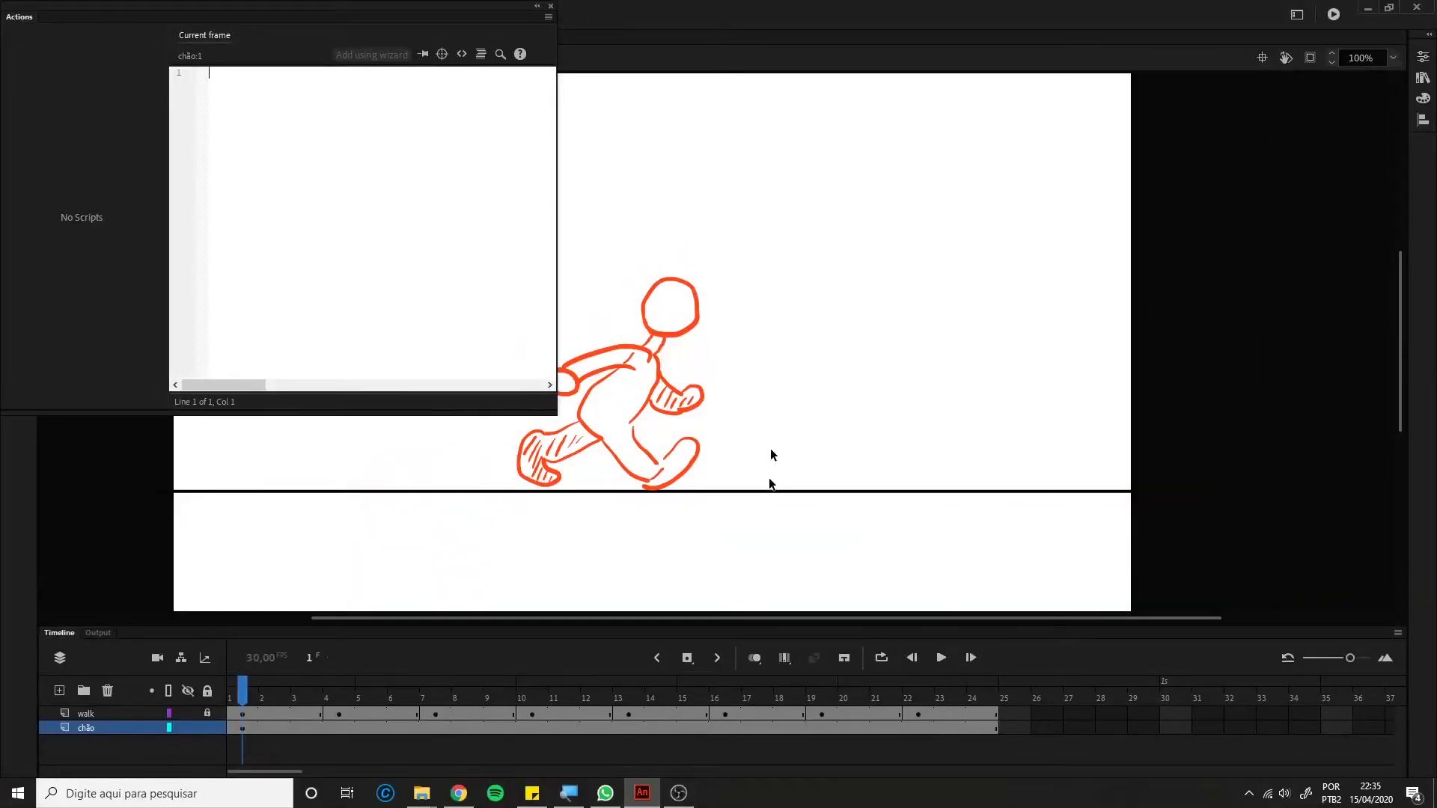
Close the Actions window and make frame 1 of the chão layer the active frame.
left_click(551, 7)
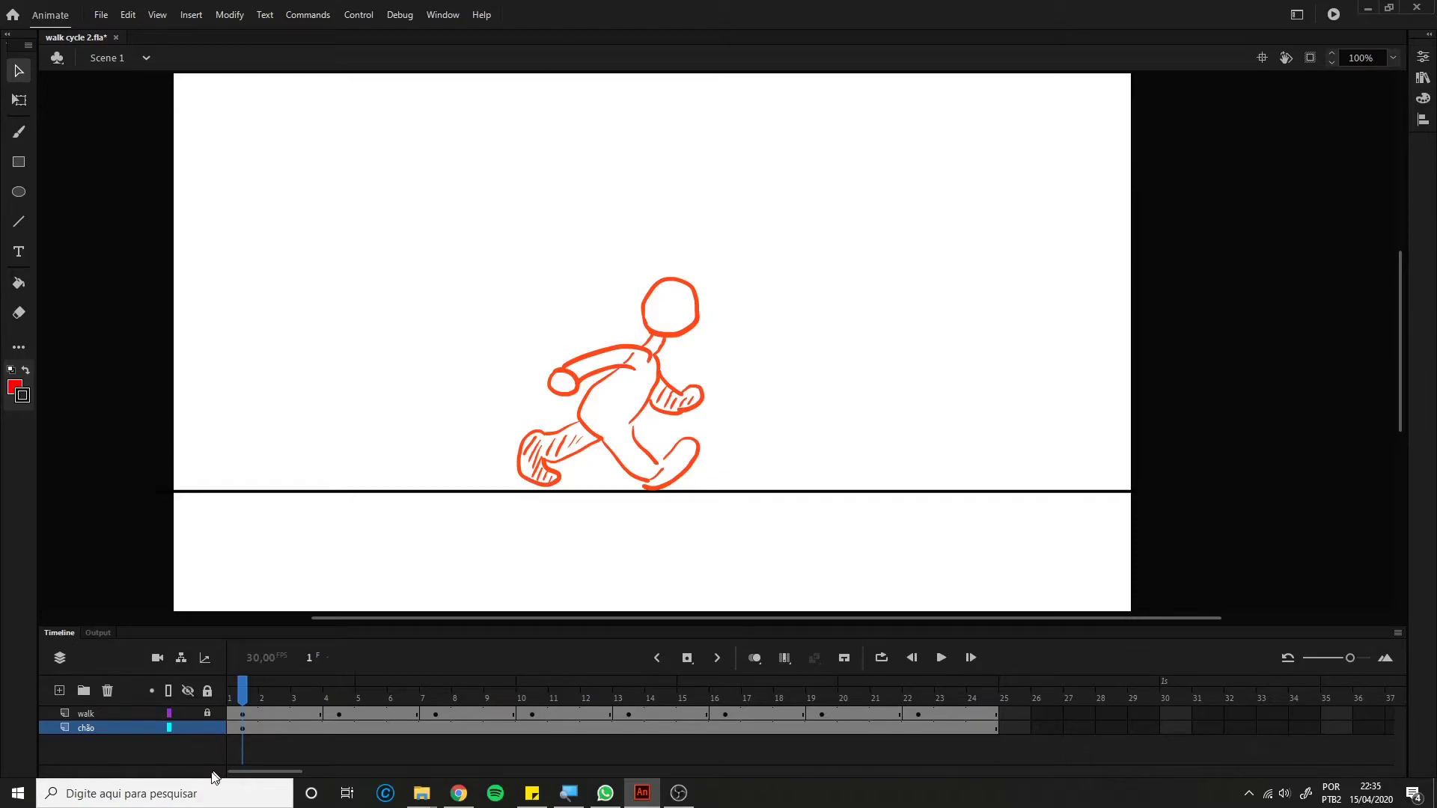
left_click(187, 730)
left_click(187, 731)
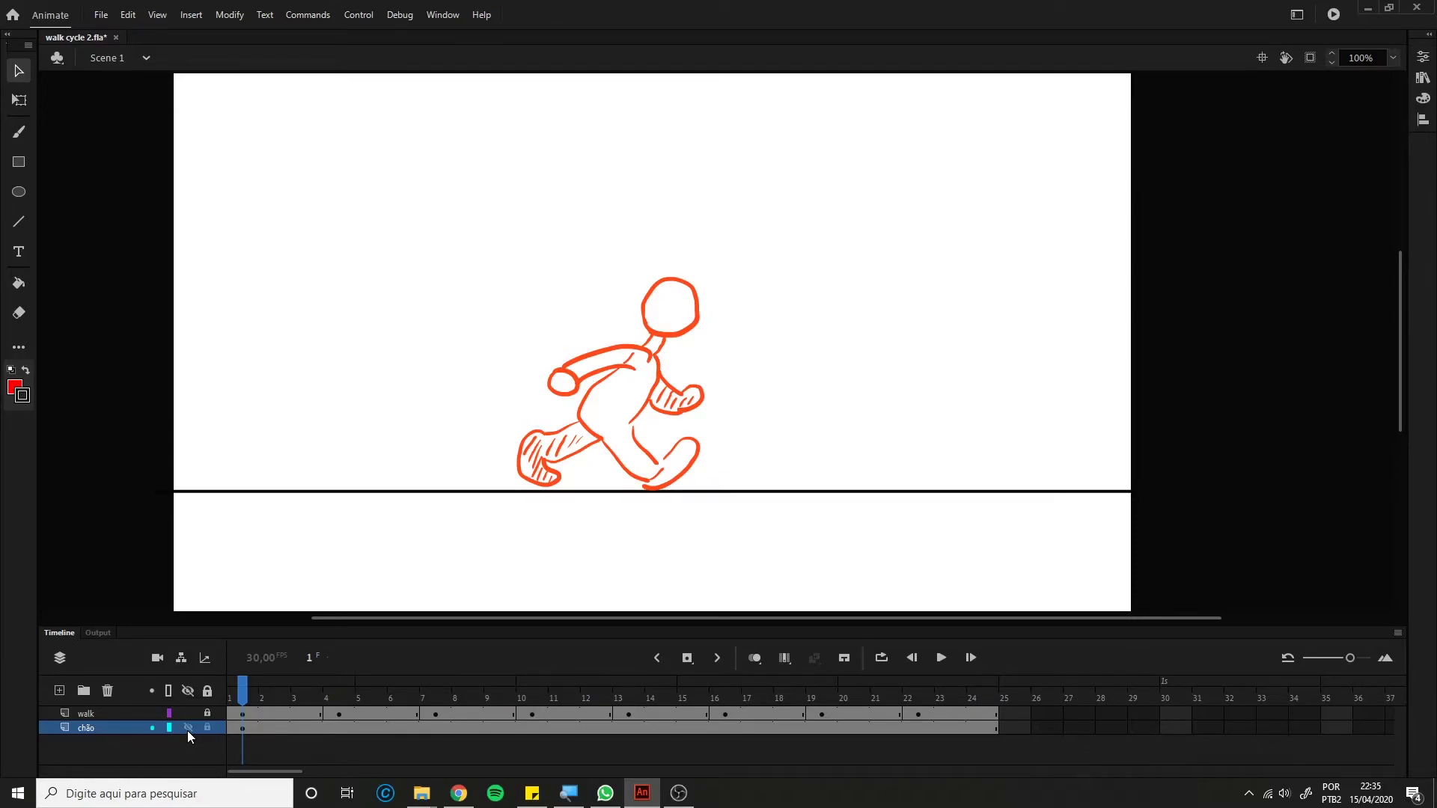
left_click(242, 734)
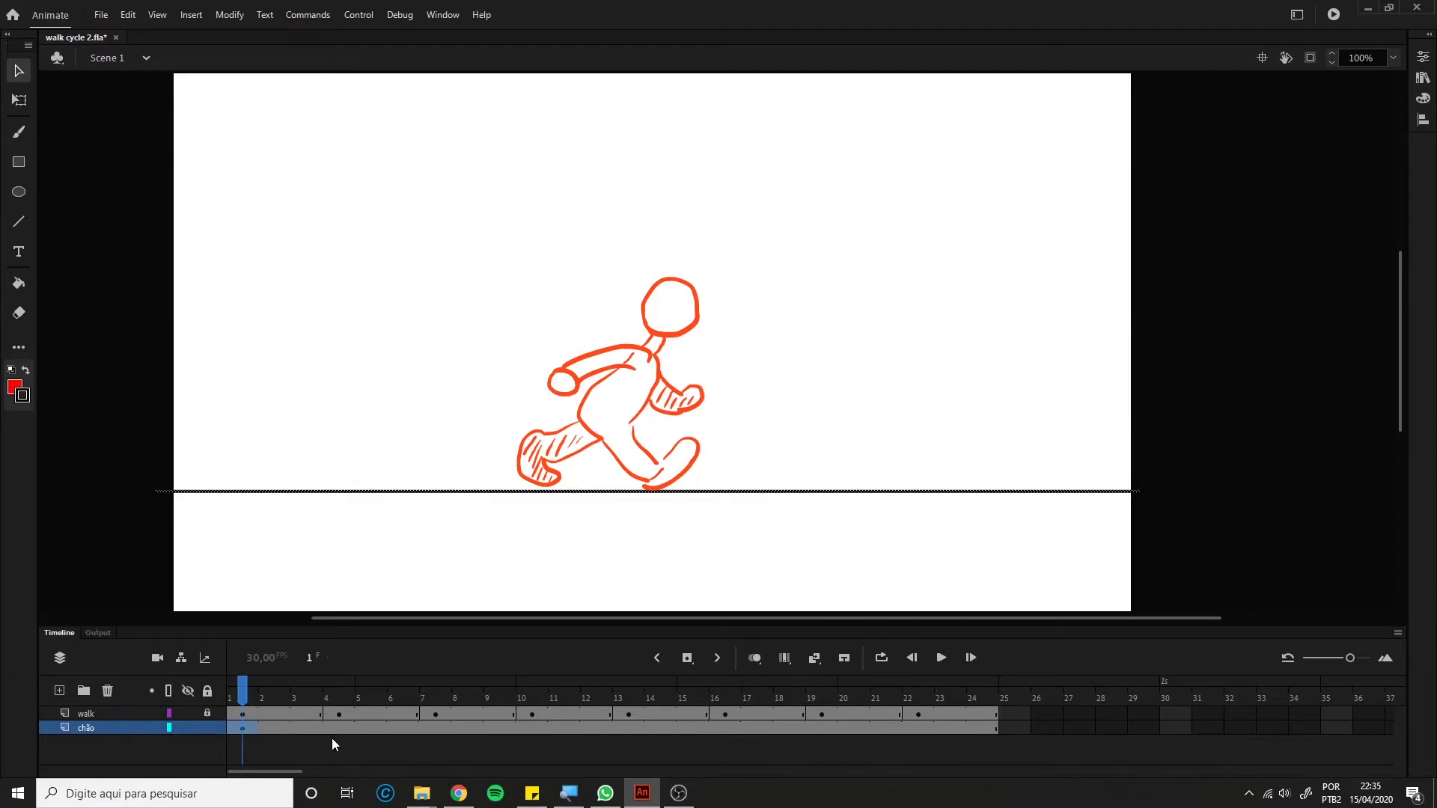
left_click(258, 702)
left_click_drag(258, 701, 235, 678)
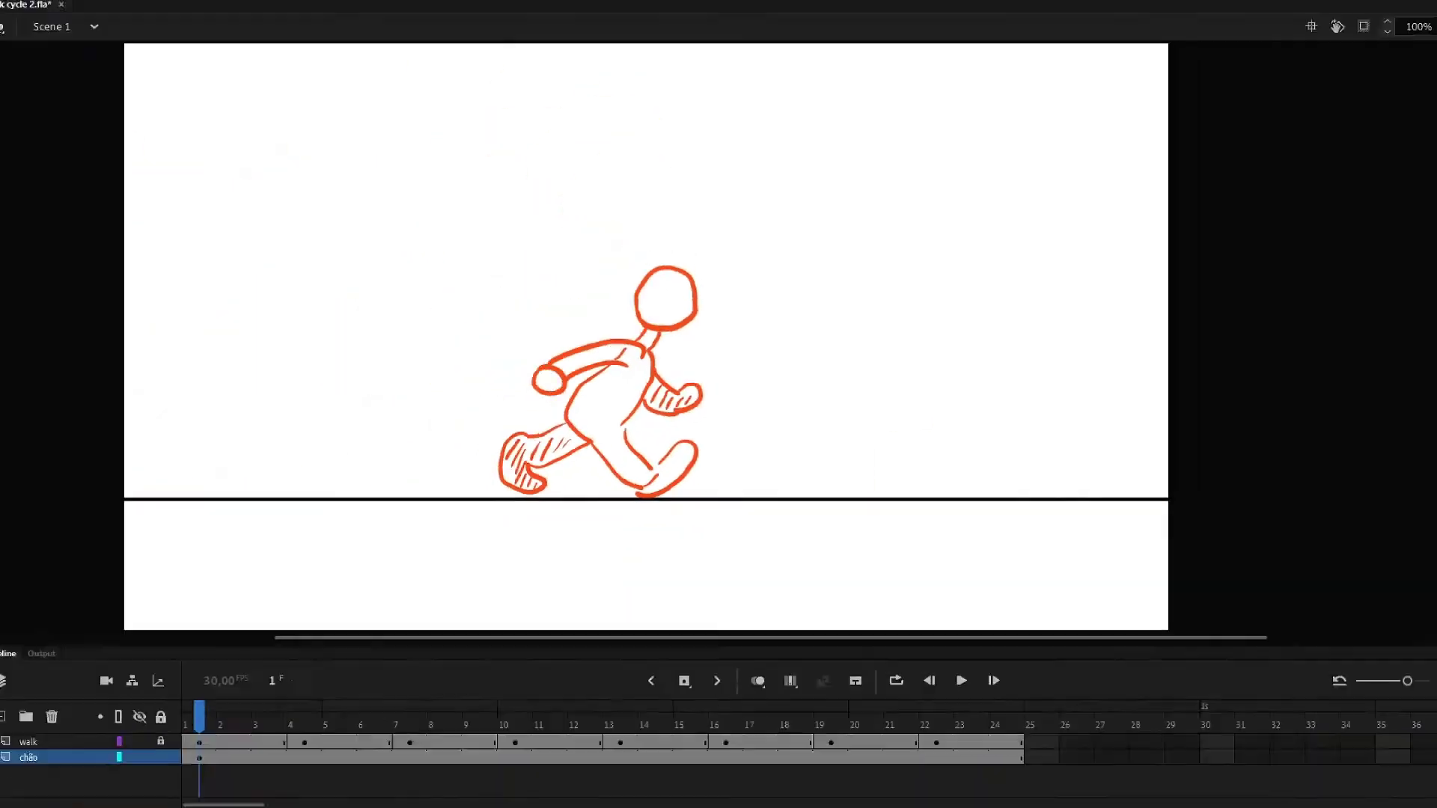
Brush two vertical black posts on the ground line near the stage's left edge.
left_click_drag(220, 491, 221, 415)
key("ctrl+z")
left_click(26, 371)
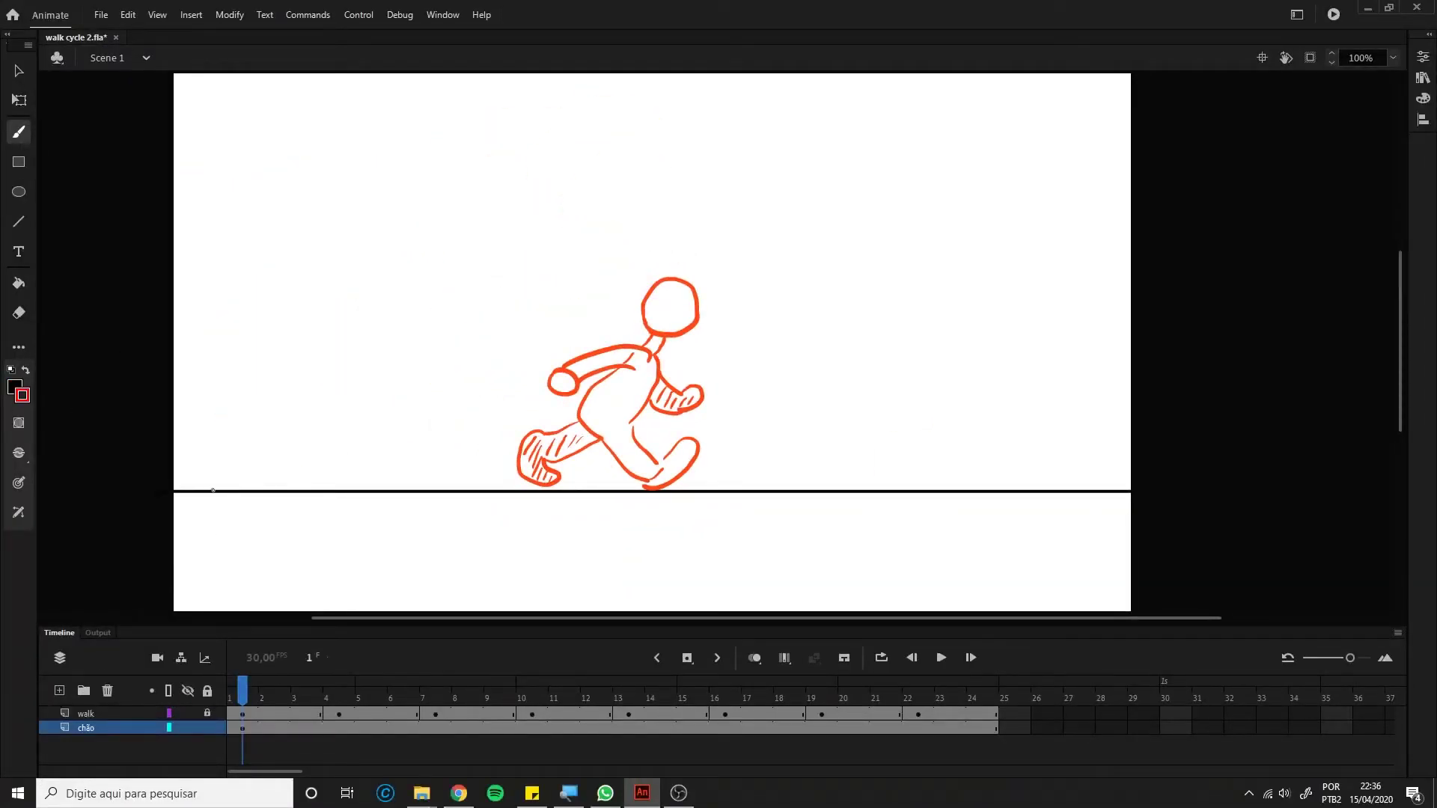
key("ctrl+z")
left_click_drag(214, 491, 214, 402)
left_click_drag(278, 491, 278, 402)
Draw an unfilled black rectangle as a signboard resting on the two posts, extending past the stage's left edge.
left_click(18, 161)
left_click_drag(190, 342, 292, 391)
key("ctrl+z")
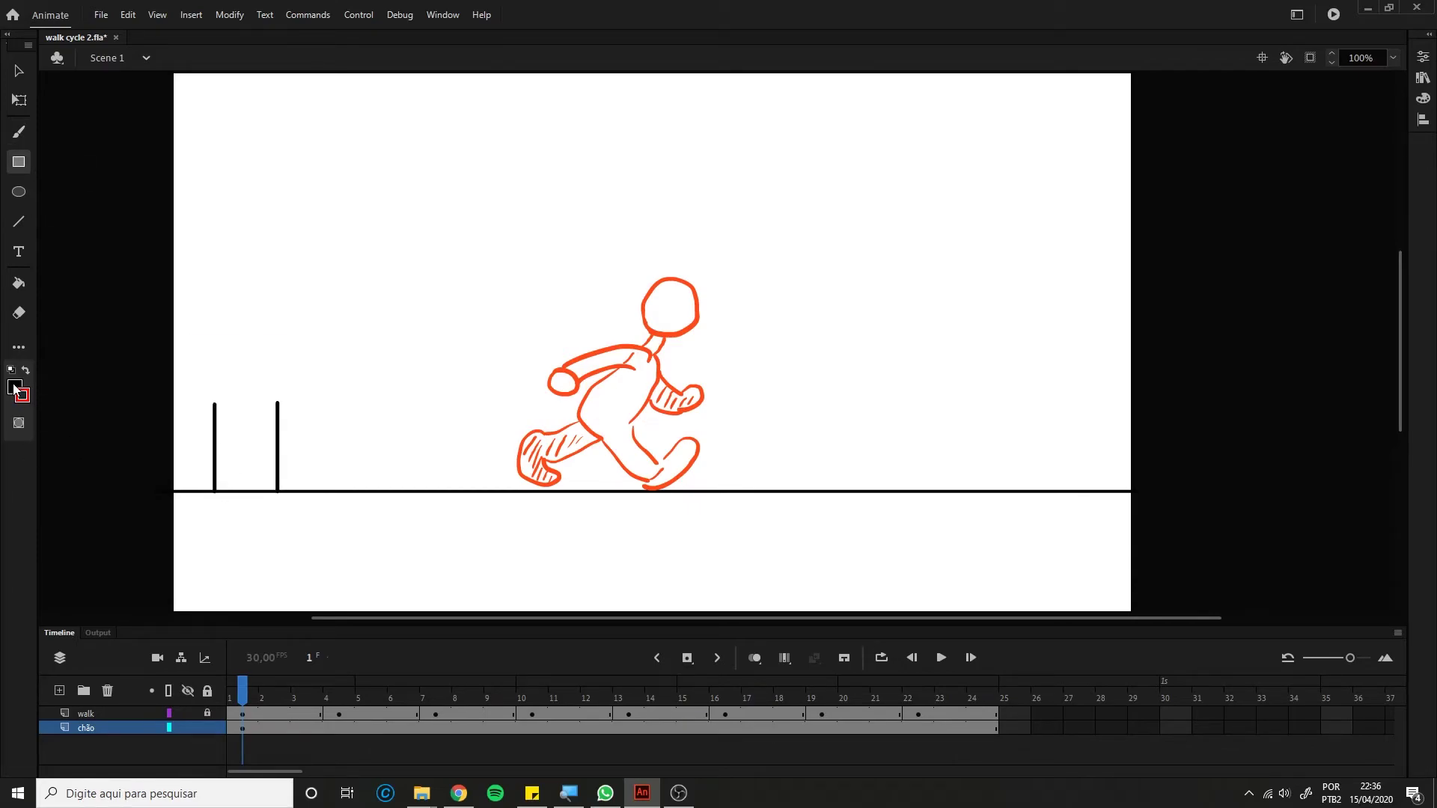
left_click(16, 391)
left_click(275, 410)
left_click_drag(190, 344, 302, 407)
key("ctrl+z")
left_click_drag(154, 322, 346, 410)
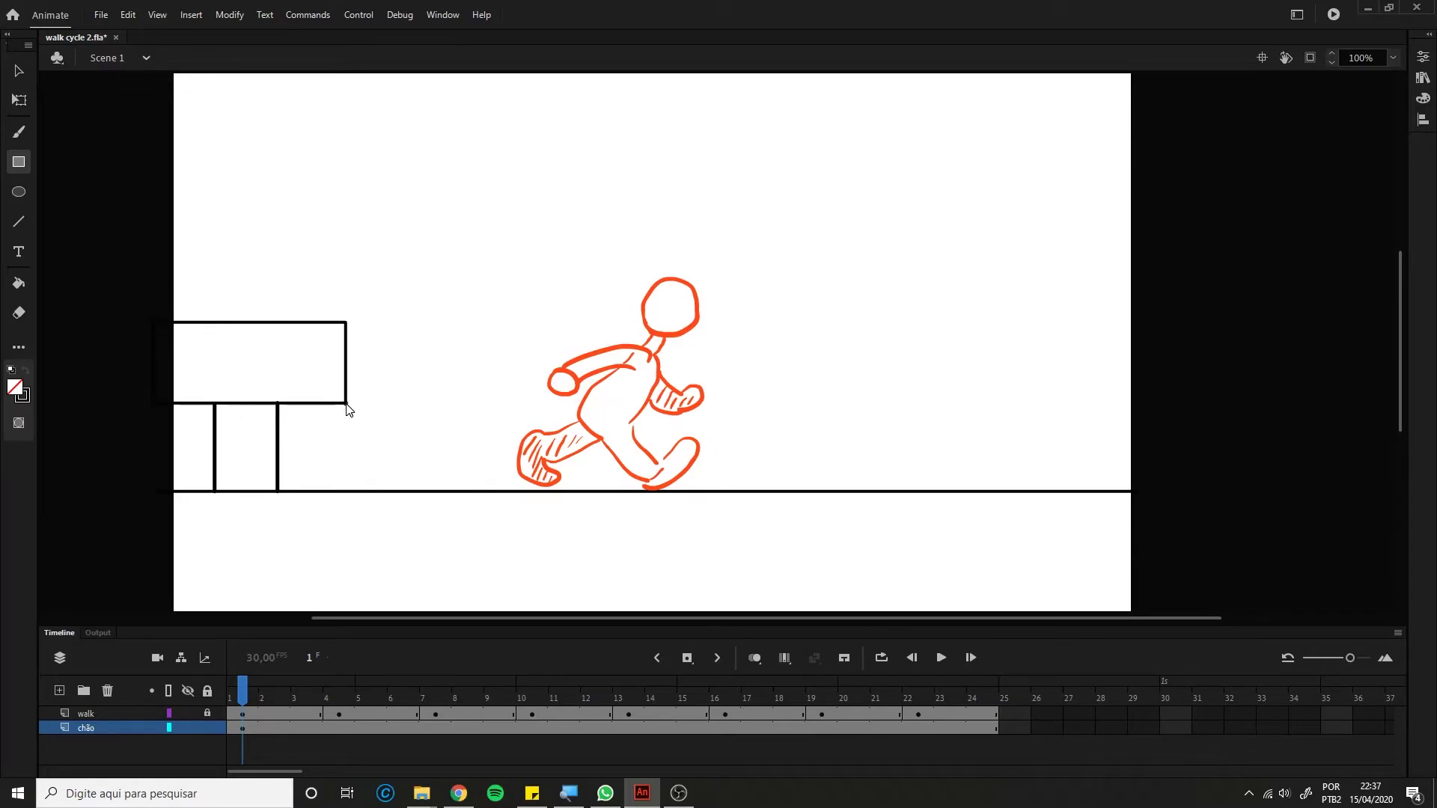
key("v")
left_click_drag(195, 382, 317, 407)
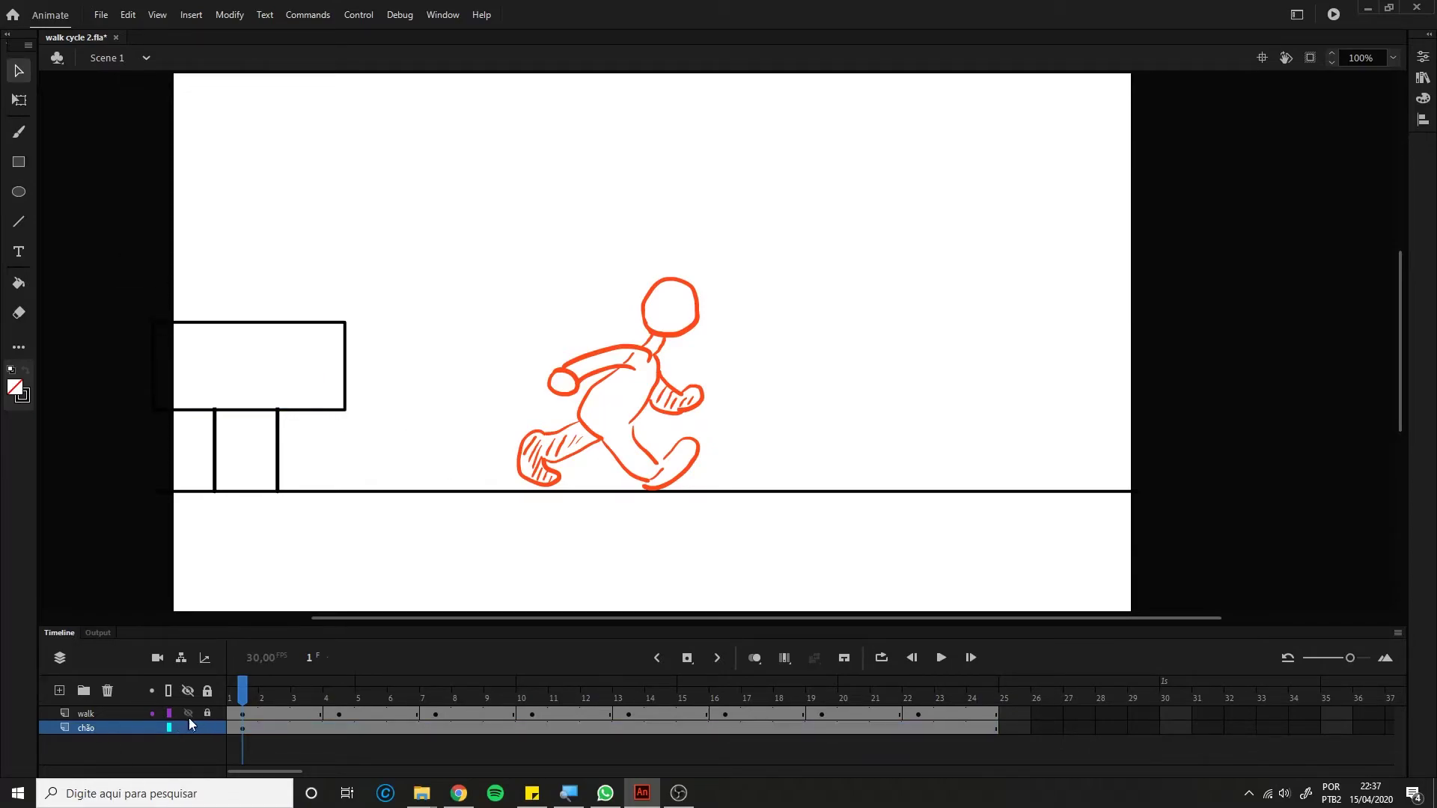
Brush two short vertical black lines on the ground ahead of the walker as a fire hydrant's sides, undoing stray strokes.
left_click(18, 132)
left_click_drag(805, 423, 806, 492)
left_click_drag(852, 424, 851, 490)
mouse_move(804, 424)
left_mouse_down()
mouse_move(827, 406)
mouse_move(853, 428)
left_mouse_up()
key("ctrl+z")
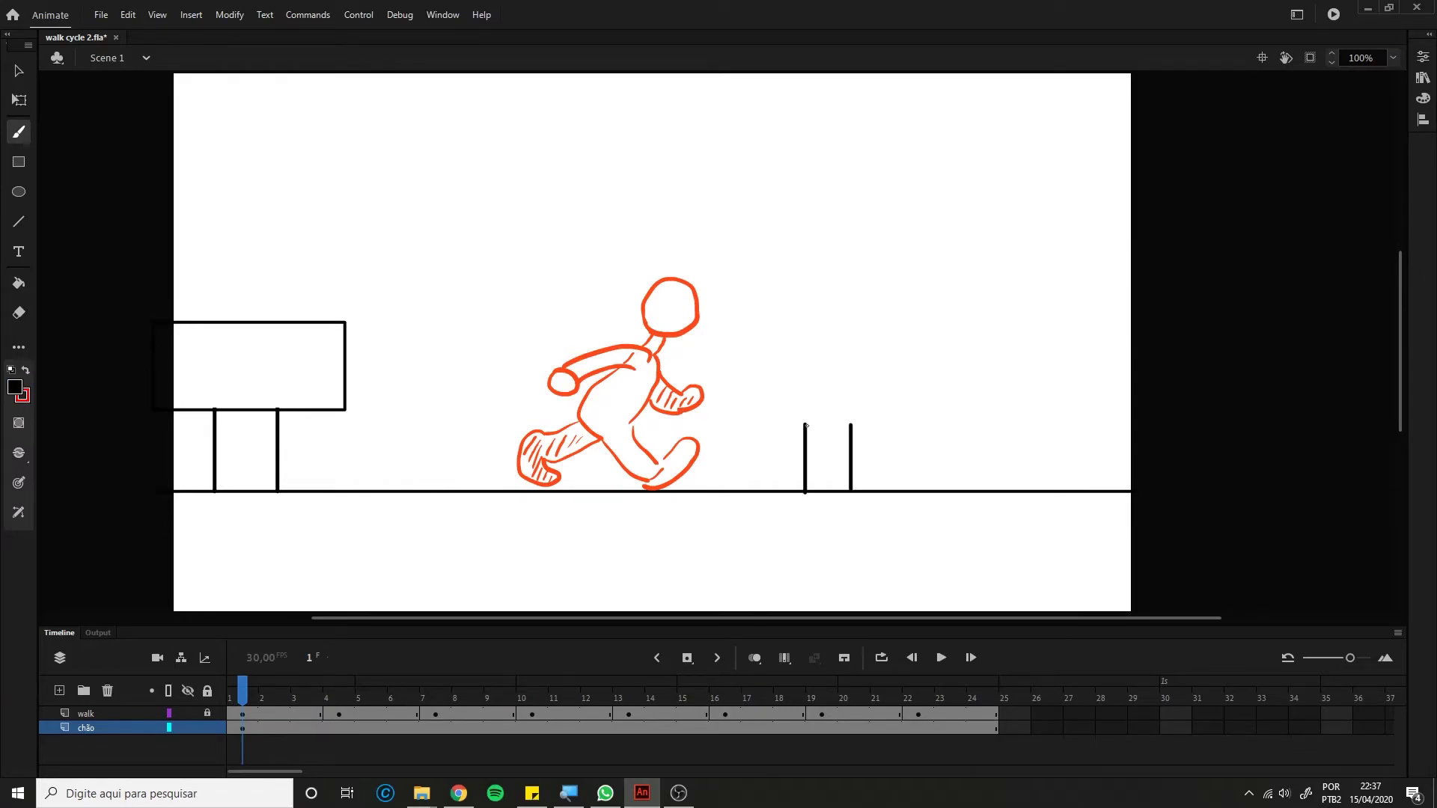
mouse_move(805, 424)
left_mouse_down()
mouse_move(813, 412)
mouse_move(852, 427)
mouse_move(810, 455)
mouse_move(780, 442)
mouse_move(866, 452)
left_mouse_up()
key("ctrl+z")
key("ctrl+z")
key("ctrl+z")
key("ctrl+z")
key("ctrl+z")
key("ctrl+z")
Draw a circle with the Oval tool over the tops of the hydrant's two side lines.
key("o")
left_click_drag(809, 390, 855, 441)
key("ctrl+z")
key("v")
key("o")
left_click_drag(802, 390, 853, 443)
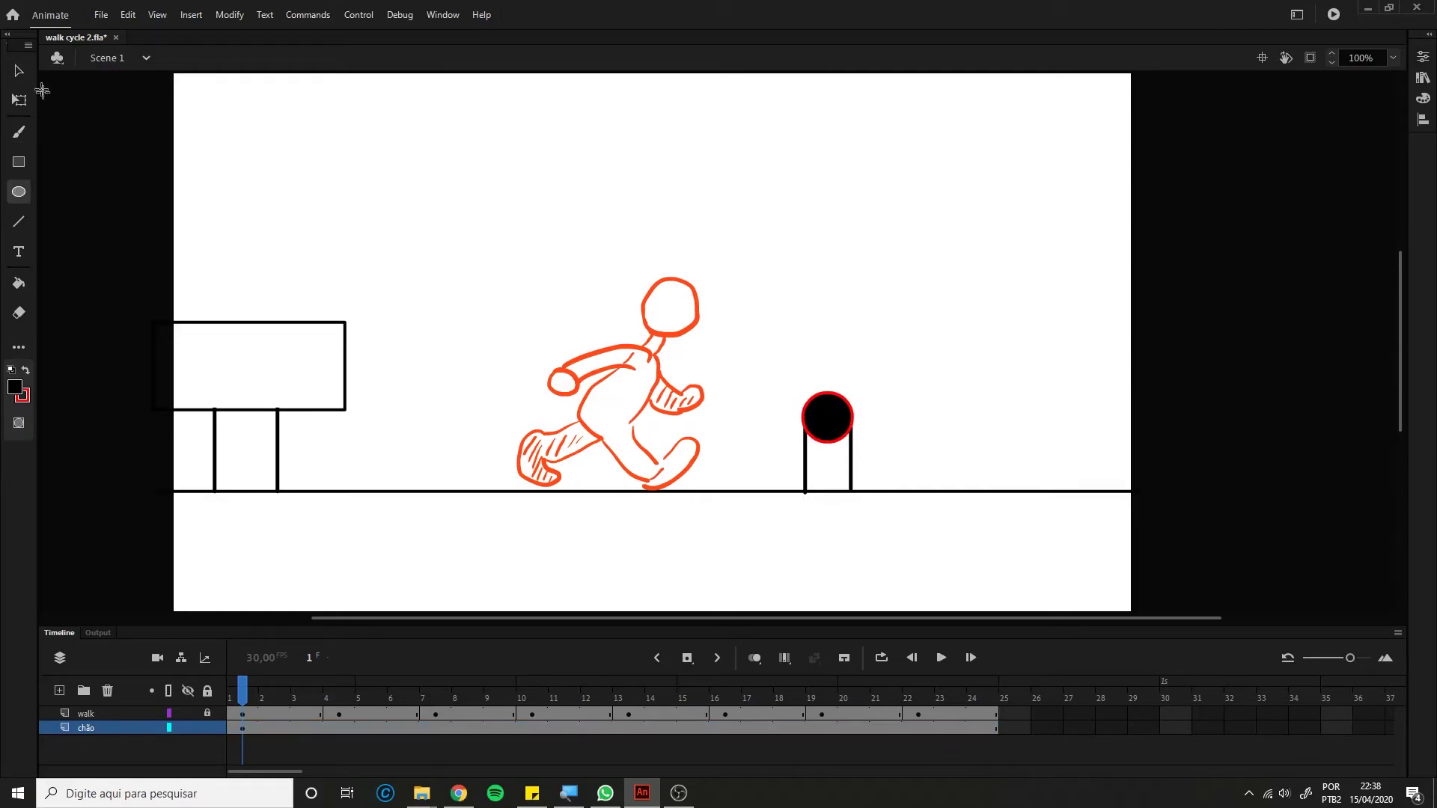
Turn the hydrant circle into a black outlined dome by clearing its fill and deleting its lower arc.
key("v")
left_click(839, 416)
double_click(837, 414)
key("Delete")
key("ctrl+z")
left_click(15, 388)
left_click(264, 420)
left_click(26, 398)
left_click(39, 442)
left_click(829, 442)
key("Delete")
Add small rectangular nozzles to both sides of the hydrant and an upright oval in its centre.
key("r")
mouse_move(791, 421)
left_mouse_down()
mouse_move(803, 453)
mouse_move(873, 441)
mouse_move(841, 451)
left_mouse_up()
key("v")
key("o")
key("v")
left_click(830, 452)
left_click(829, 453)
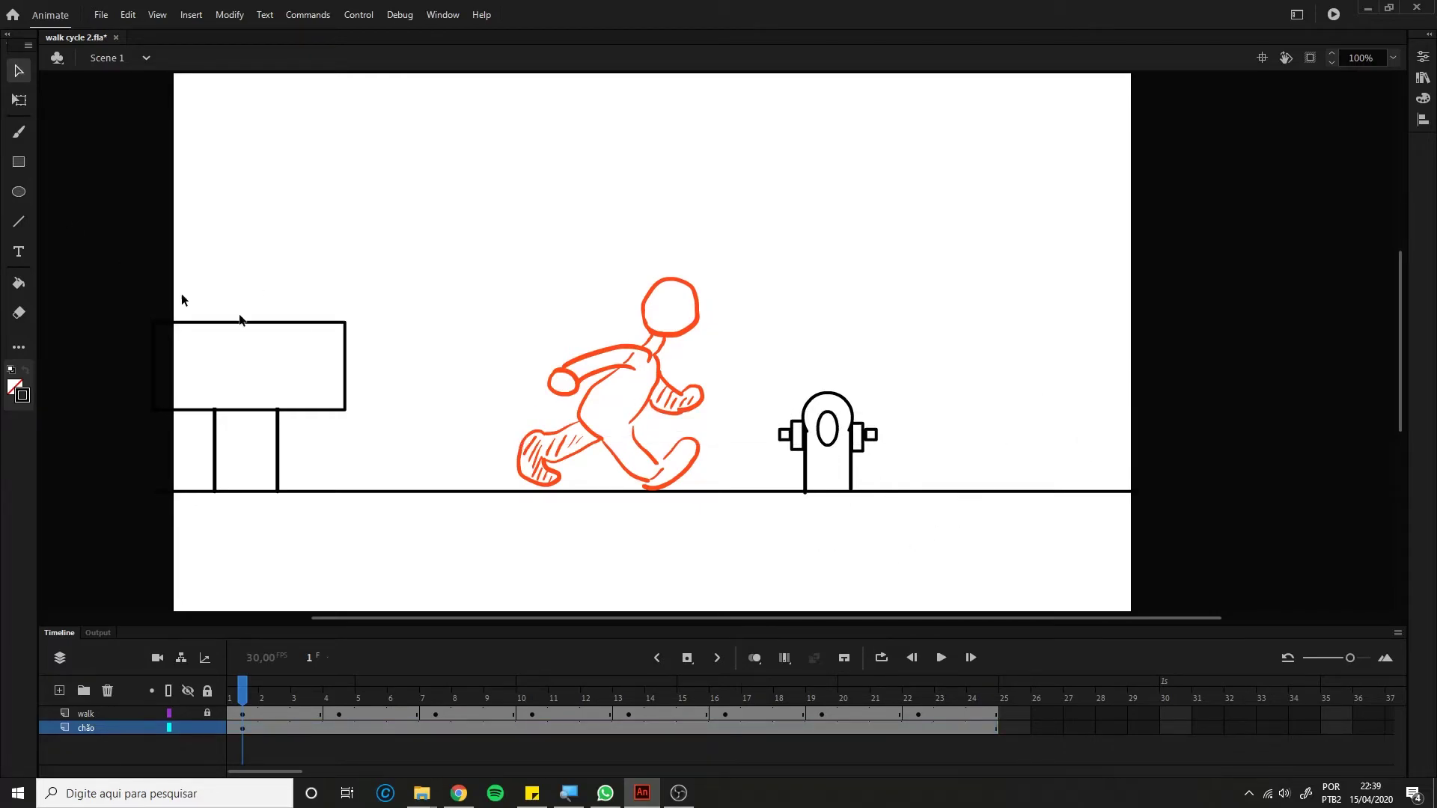
Draw a tall unfilled building behind the walker with a row of three square windows near its top.
key("r")
mouse_move(480, 121)
left_mouse_down()
mouse_move(715, 491)
mouse_move(539, 180)
mouse_move(543, 192)
mouse_move(693, 192)
left_mouse_up()
key("v")
left_click(541, 192)
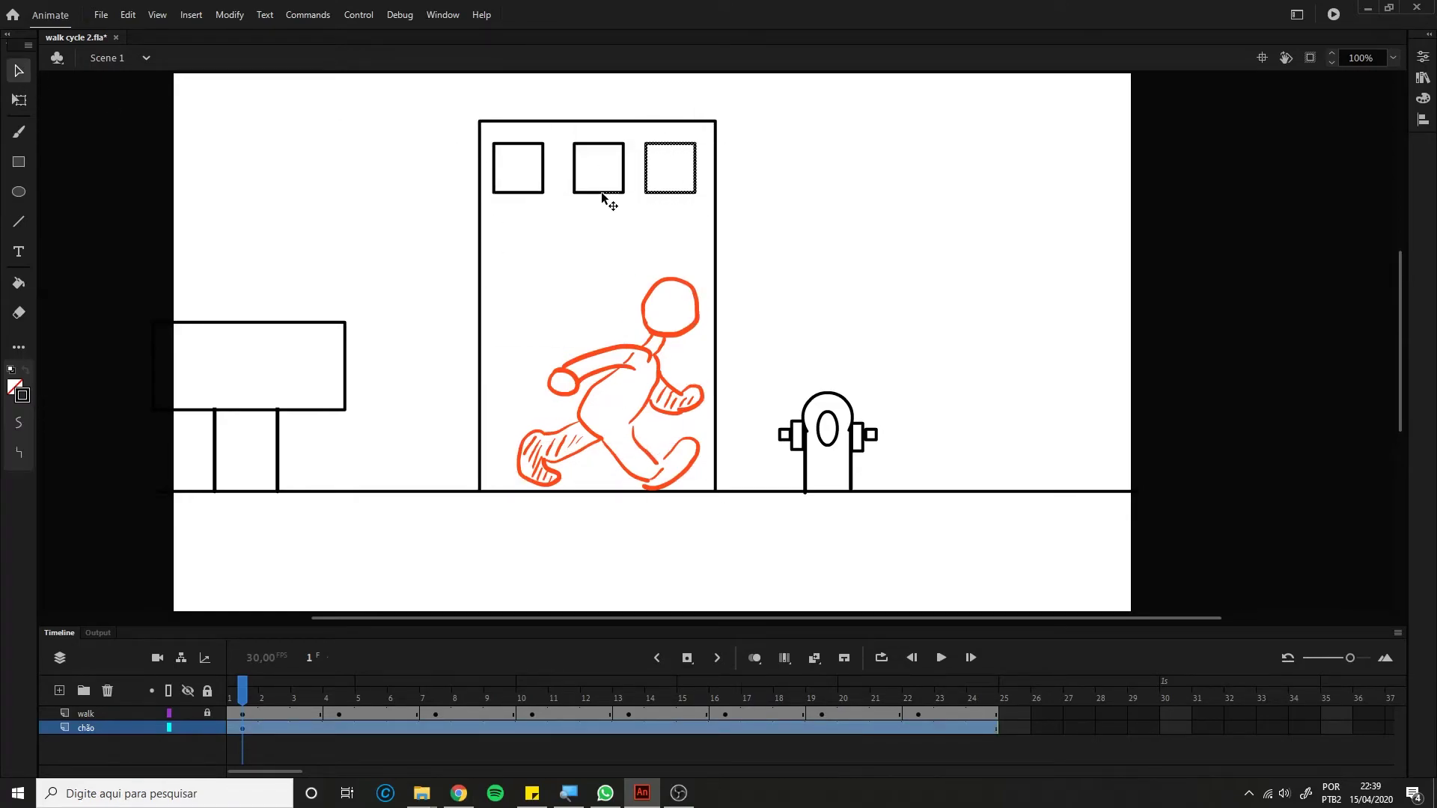
Duplicate the window row downward to make four rows, and stretch the lowest middle window to the ground as a door.
left_click(621, 188, "shift")
left_click(544, 191, "shift")
left_click_drag(547, 196, 595, 482, "alt")
double_click(595, 422)
key("q")
key("ctrl+z")
left_click_drag(595, 422, 596, 490)
Draw a park bench from unfilled rectangles for legs, seat, supports and backrest, across the stage's right edge.
key("r")
left_click_drag(1061, 458, 1077, 491)
key("ctrl+z")
left_click_drag(1224, 458, 1234, 491)
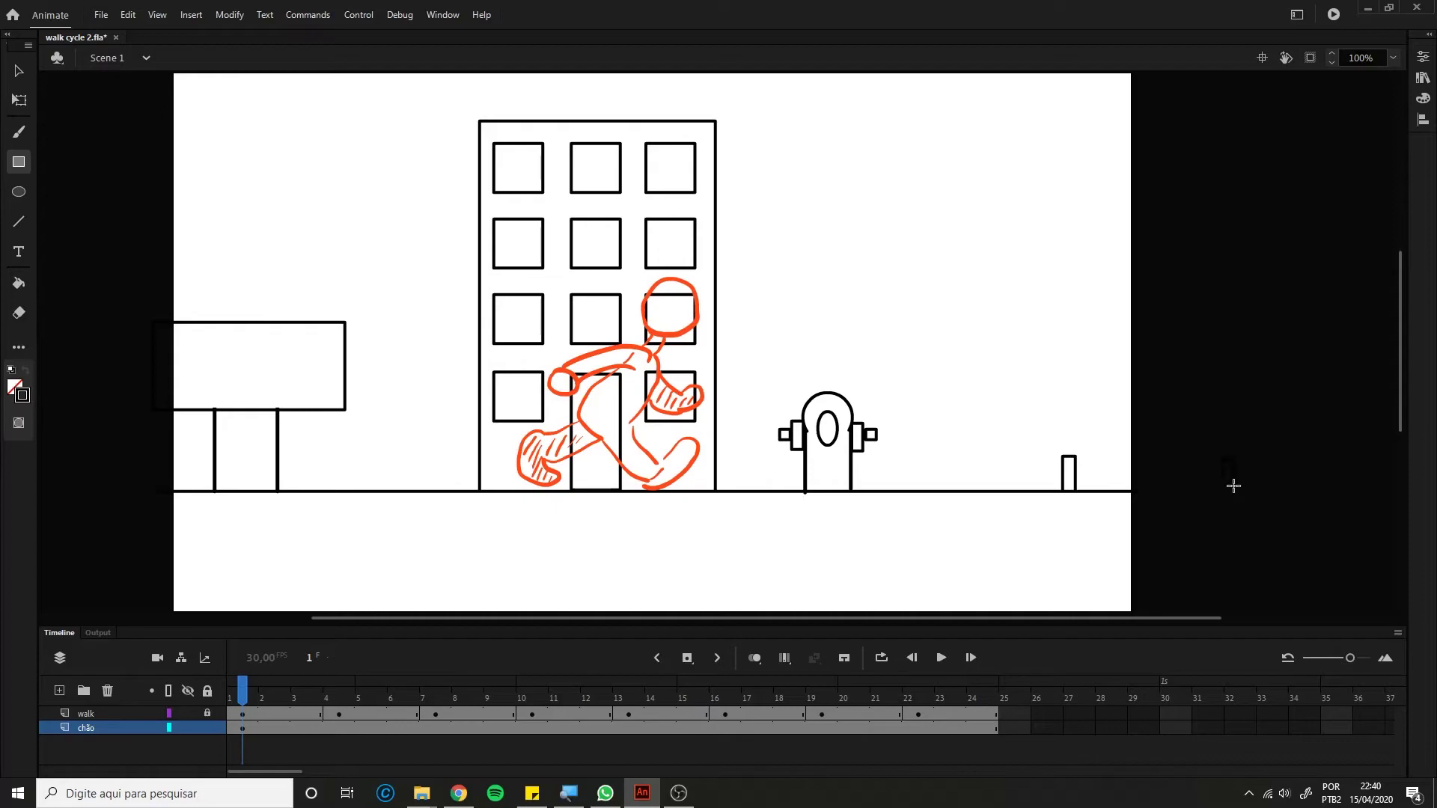
left_click_drag(1011, 438, 1268, 457)
left_click_drag(1076, 401, 1088, 438)
left_click_drag(1200, 404, 1210, 437)
left_click_drag(1027, 364, 1262, 403)
key("v")
left_click_drag(974, 342, 1322, 486)
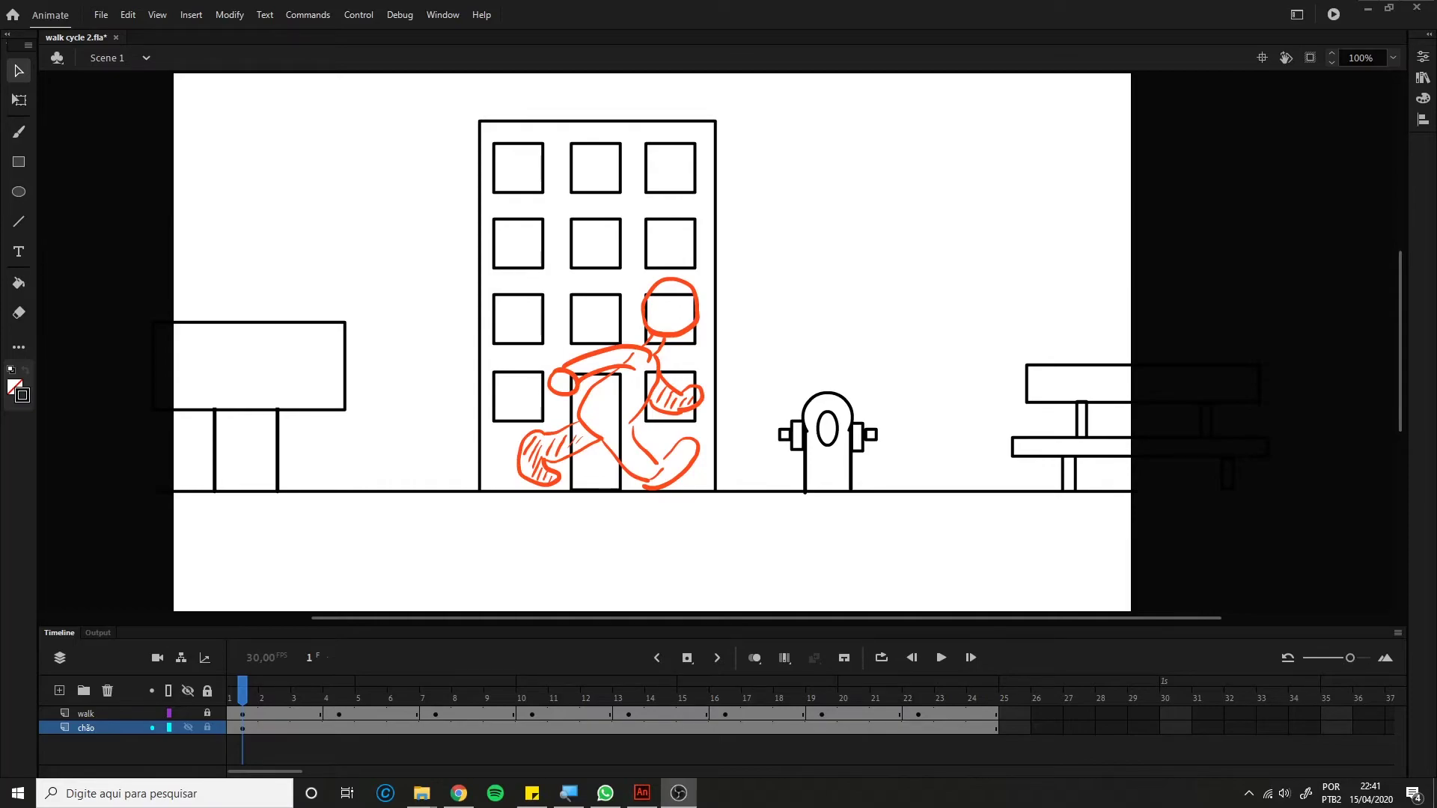
Lock and hide the chão layer, unlock the walk layer, and frame the walker at 200%.
left_click(209, 726)
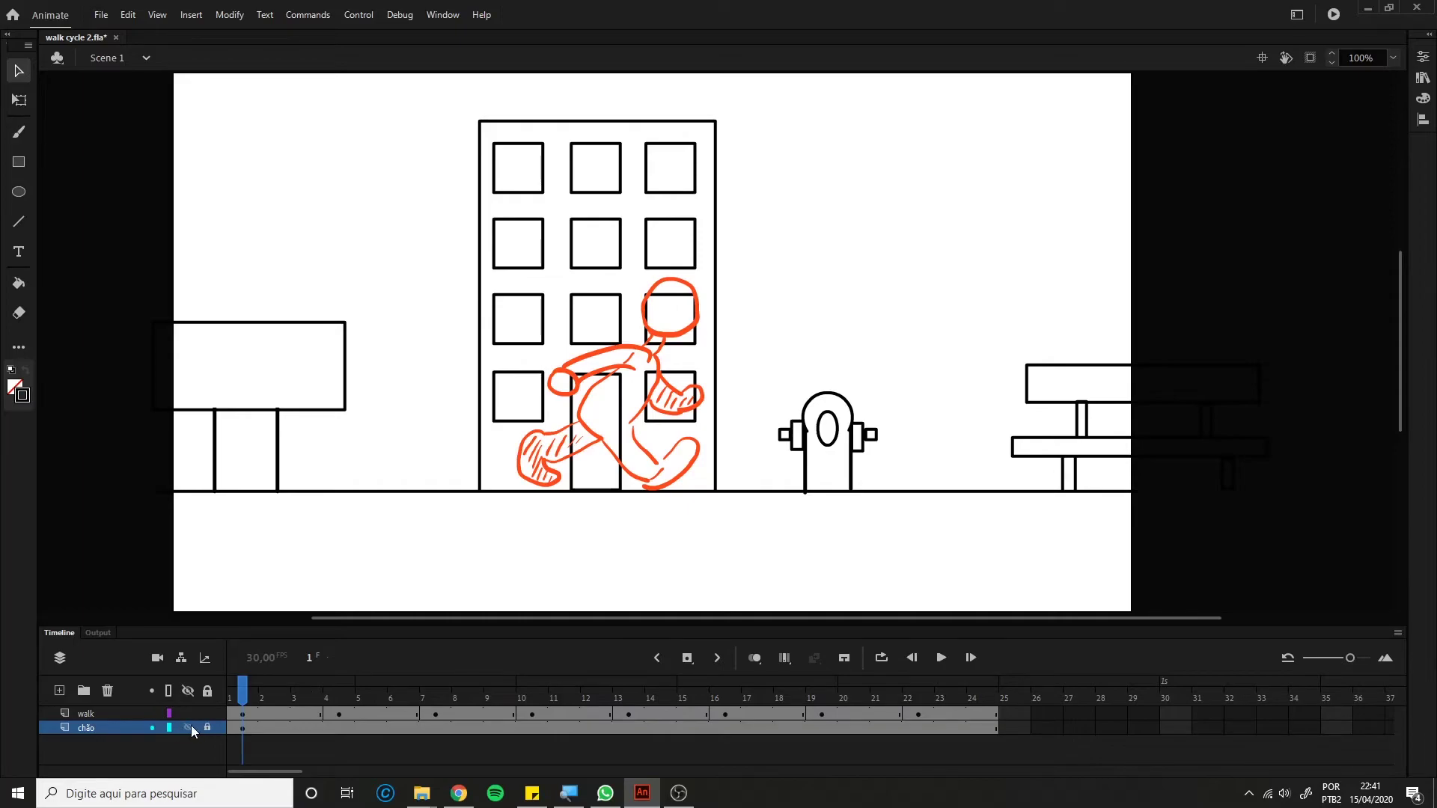
left_click(189, 726)
scroll(659, 382, "up", 5)
scroll(672, 426, "down", 5)
key("alt")
scroll(671, 425, "up", 4)
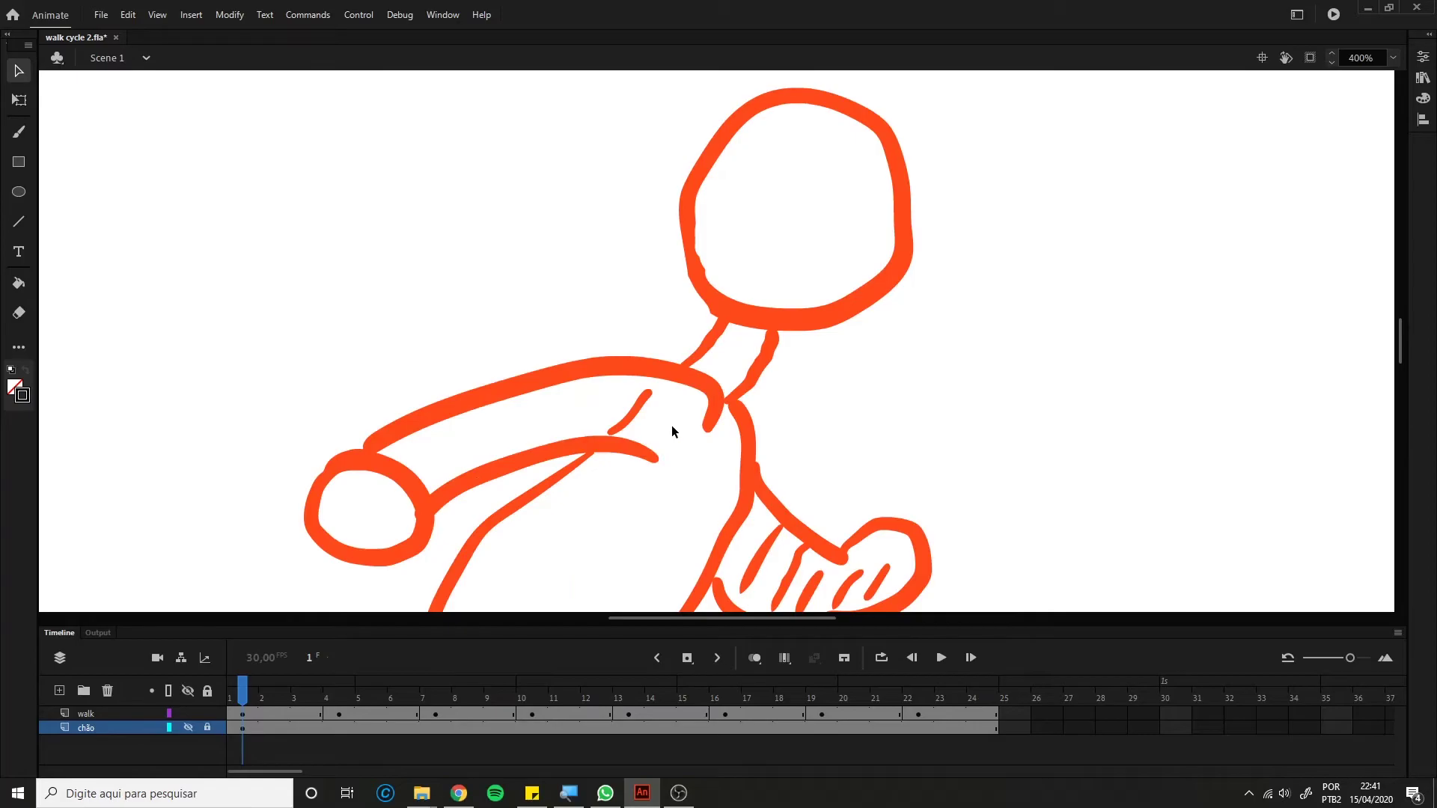
scroll(680, 433, "down", 2)
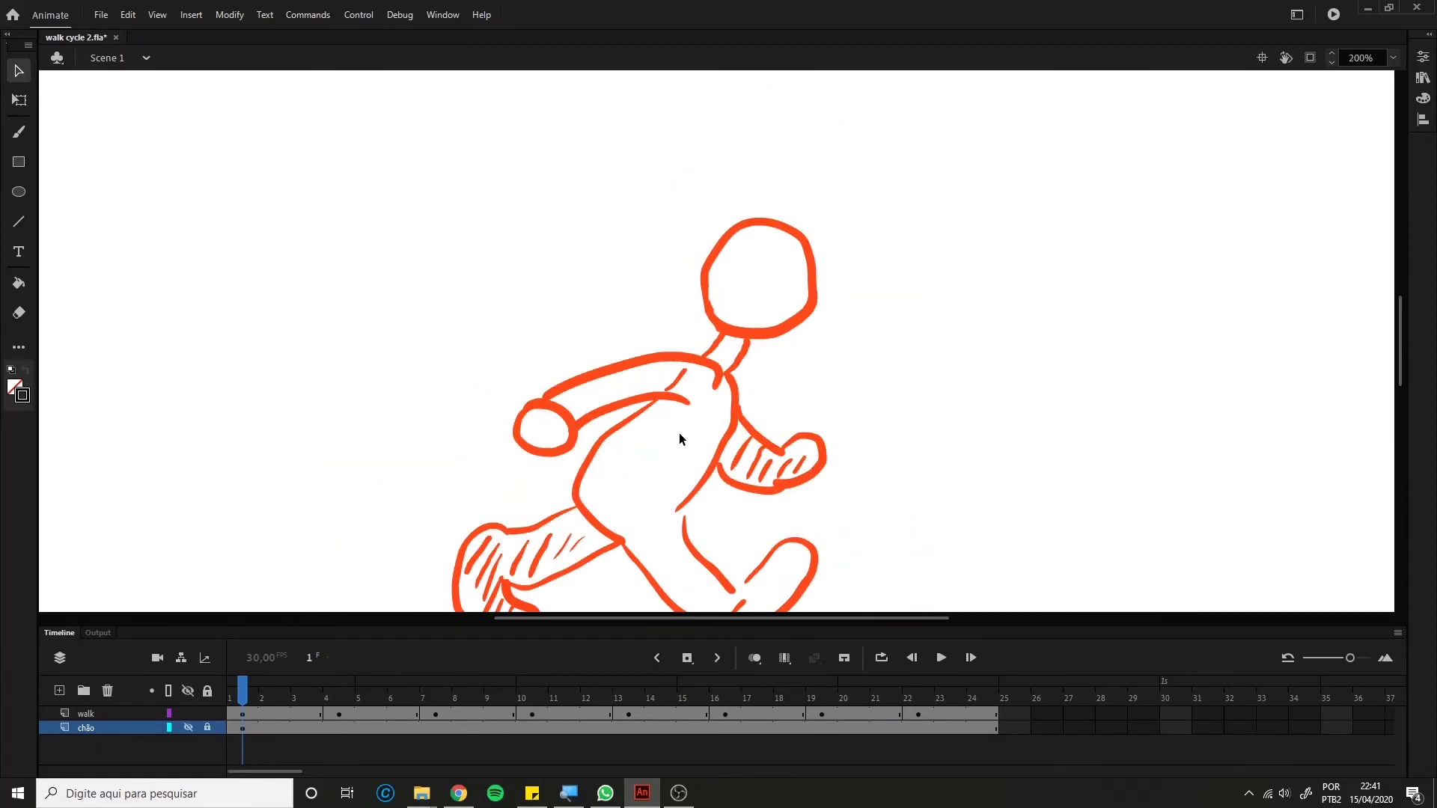
left_click_drag(682, 442, 575, 382)
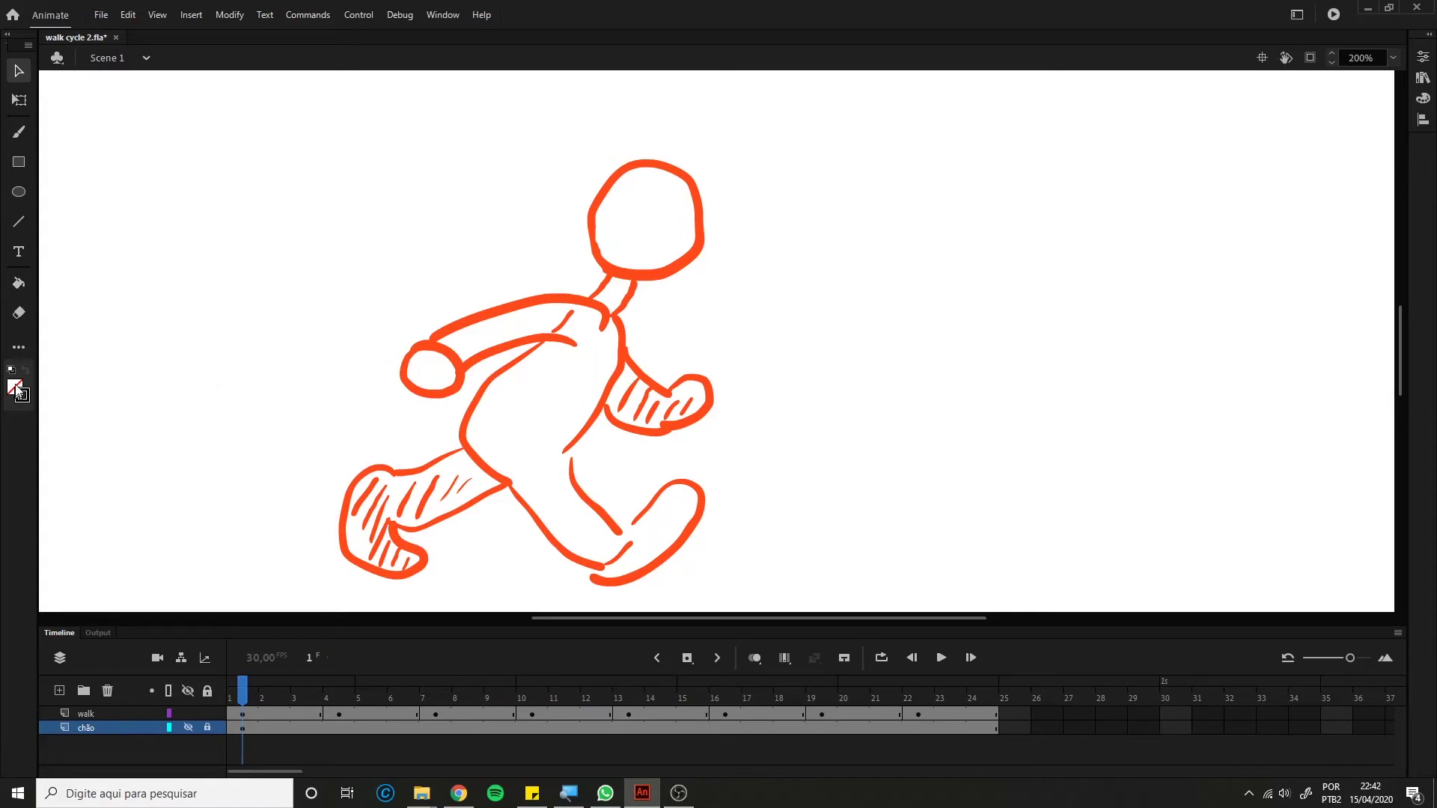
Choose the Paint Bucket with a bright green fill and make the walk layer active.
left_click(19, 283)
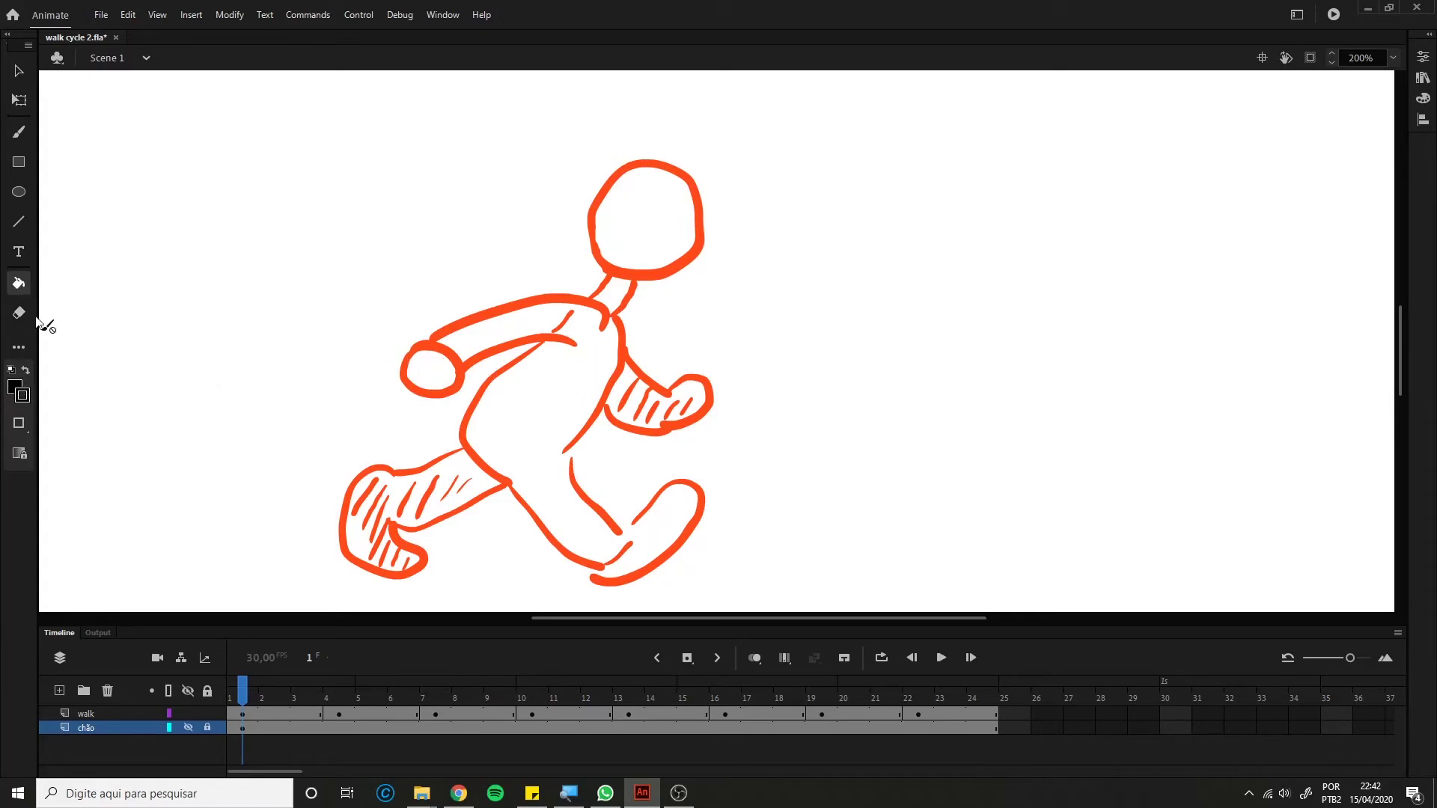
left_click(21, 393)
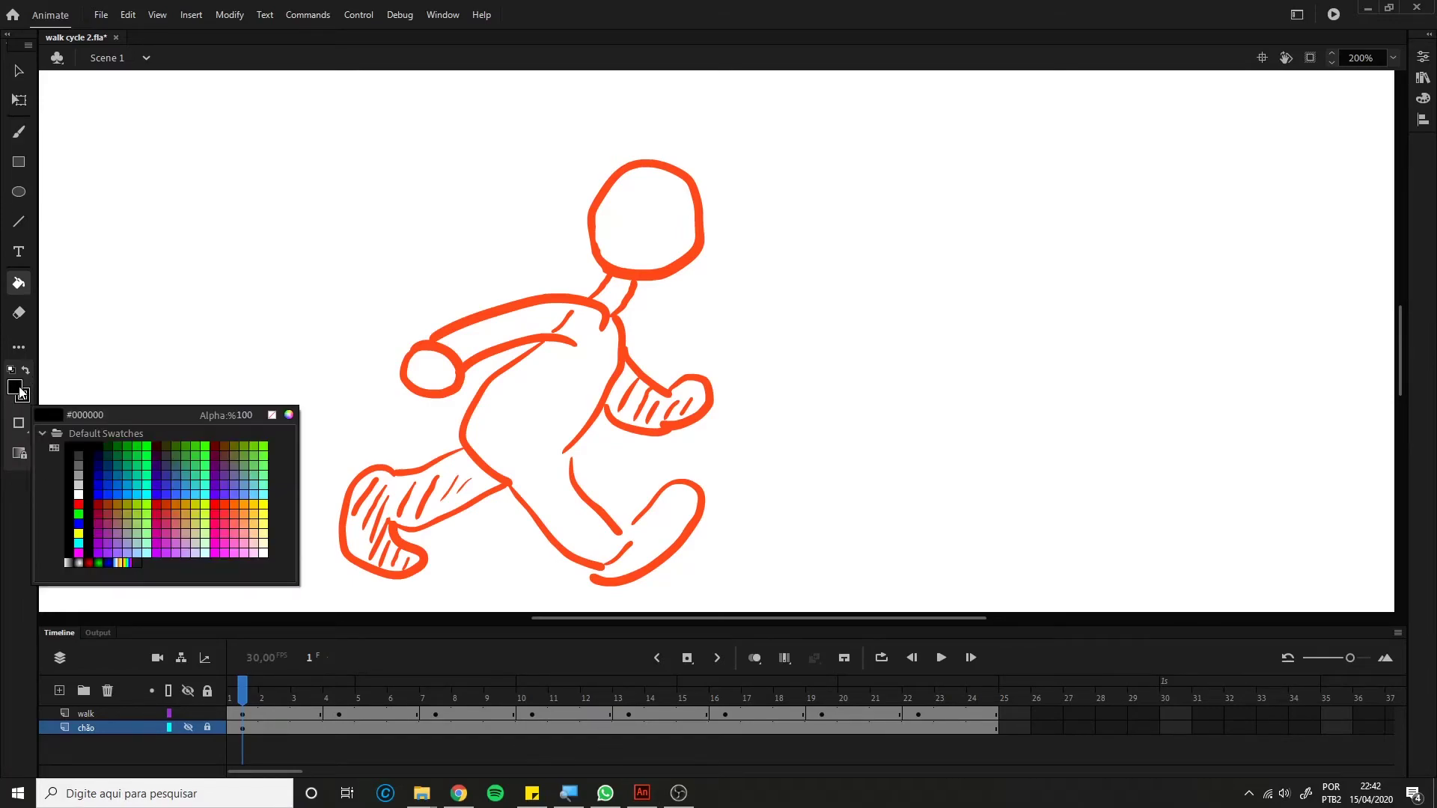
left_click(154, 455)
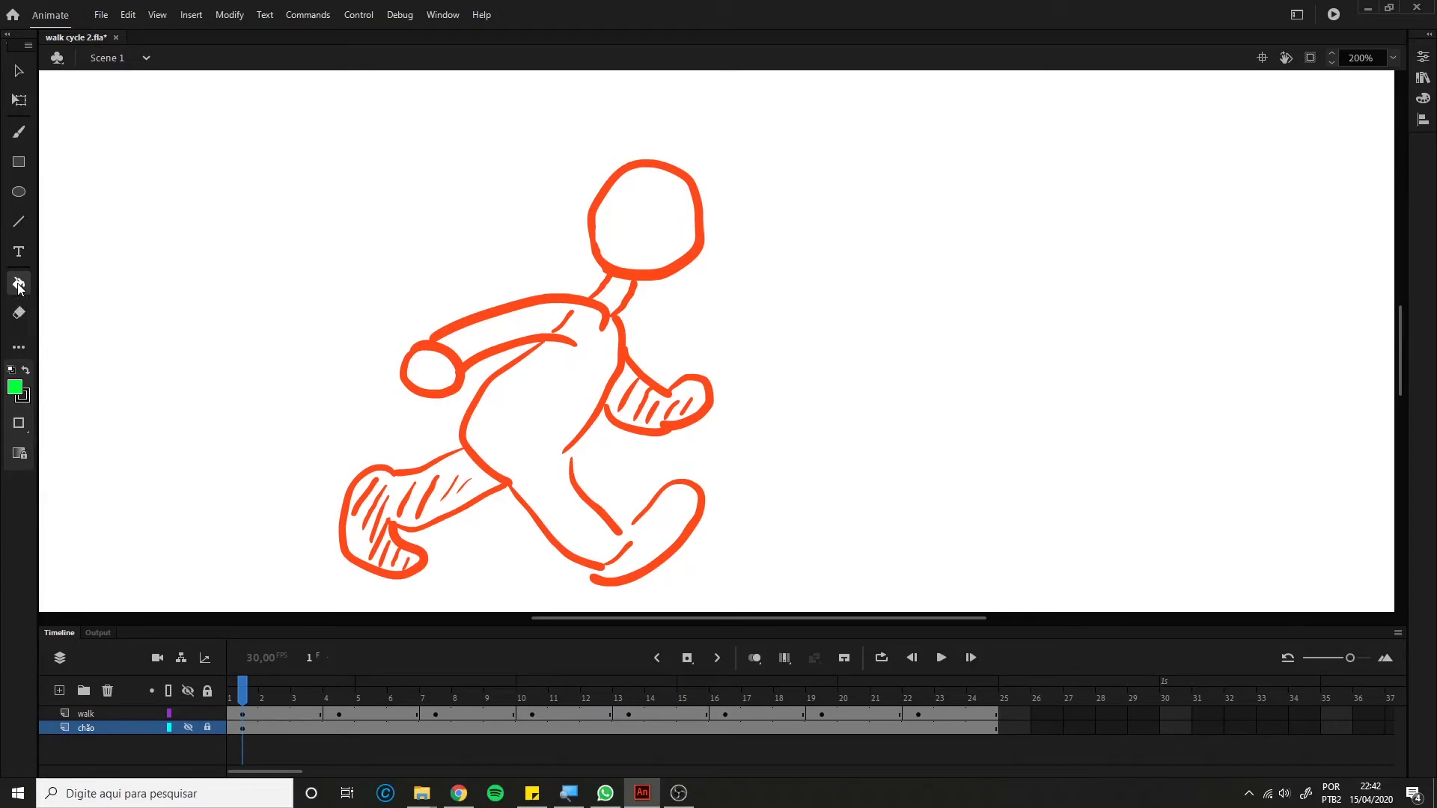
left_click(132, 713)
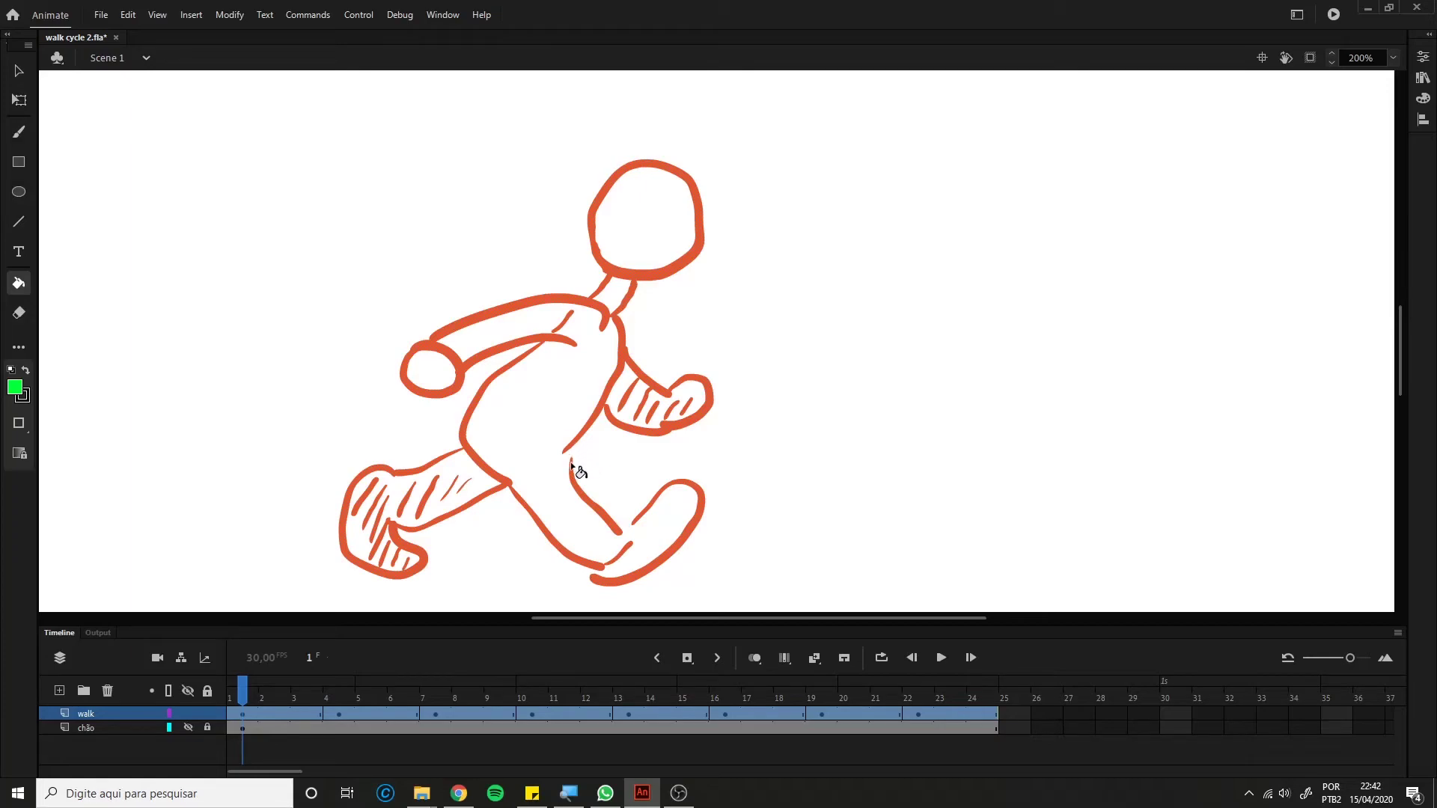
Try filling the walker's rear hand, neck and head with green, and undo the three fills.
left_click(441, 373)
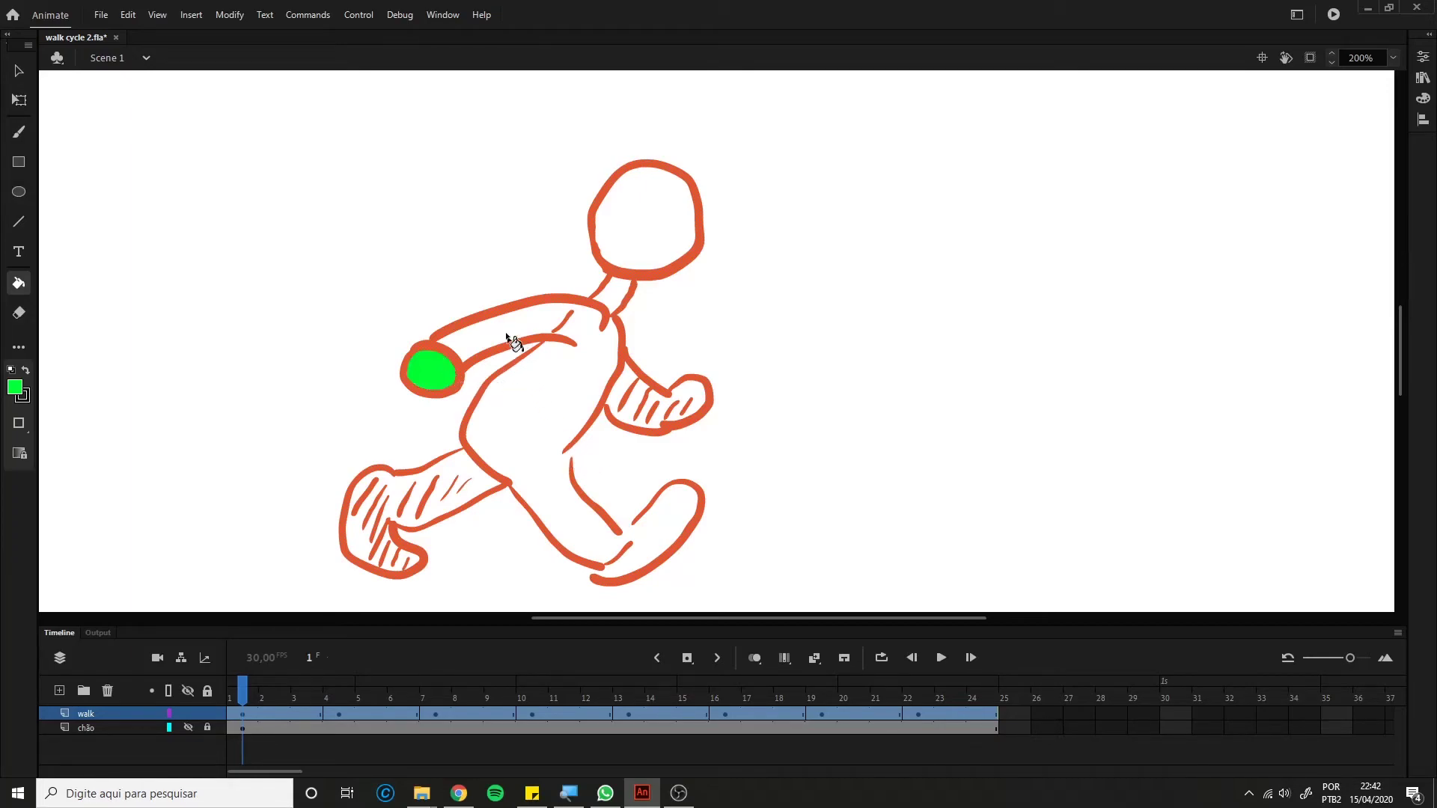
left_click(614, 290)
left_click(635, 229)
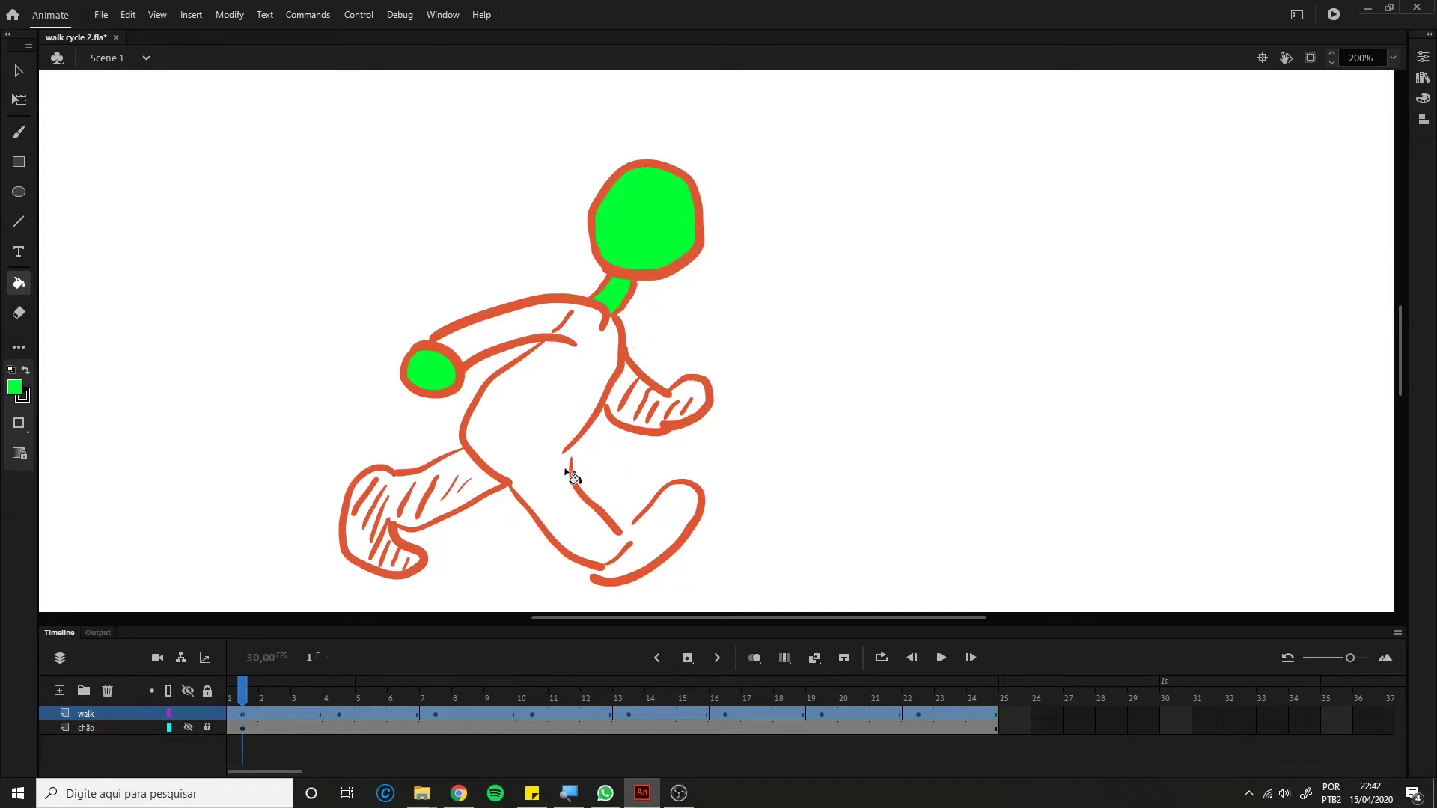
key("ctrl+z")
key("ctrl+z")
key("ctrl+z")
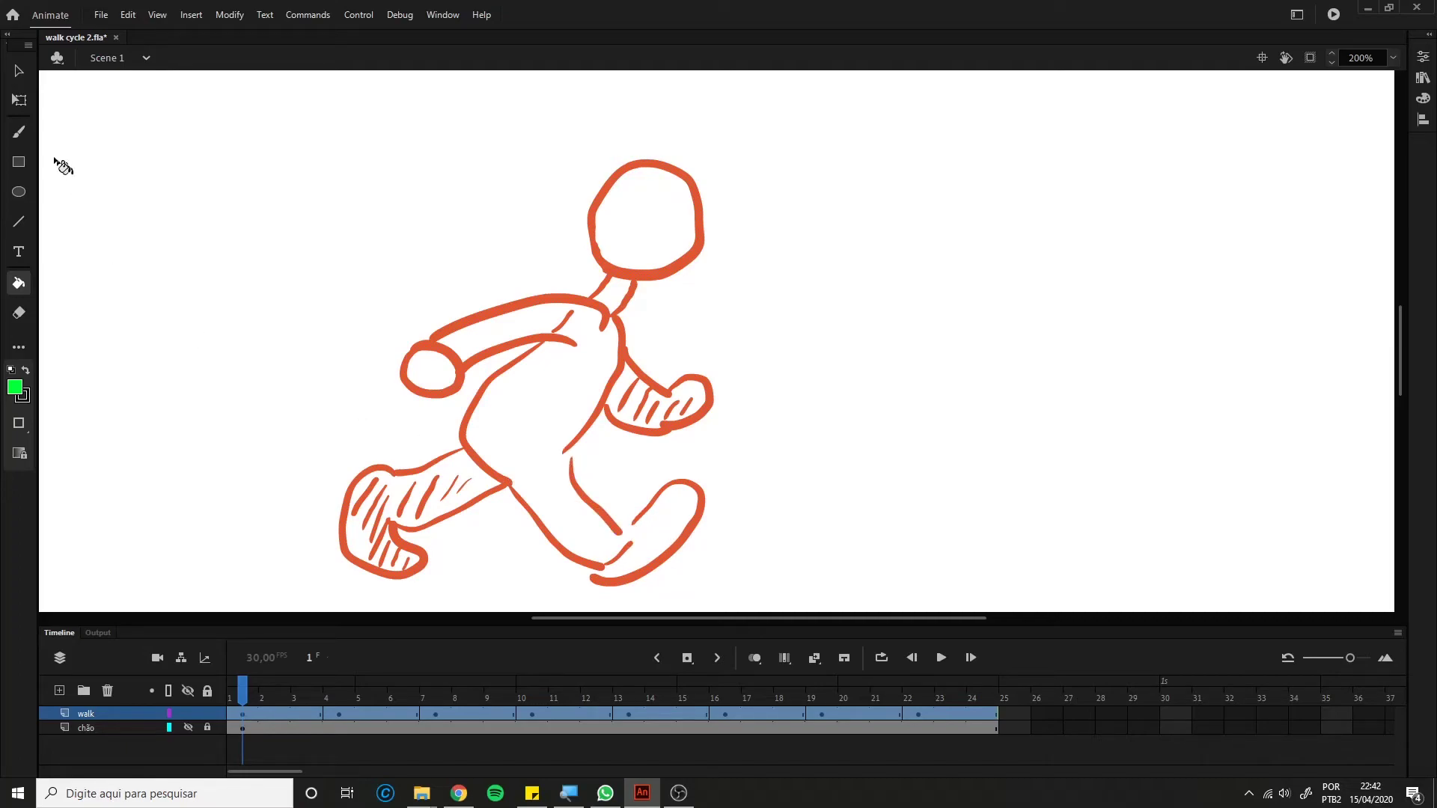
Sample the walker's orange outline with the Eyedropper as the fill colour.
left_click(19, 132)
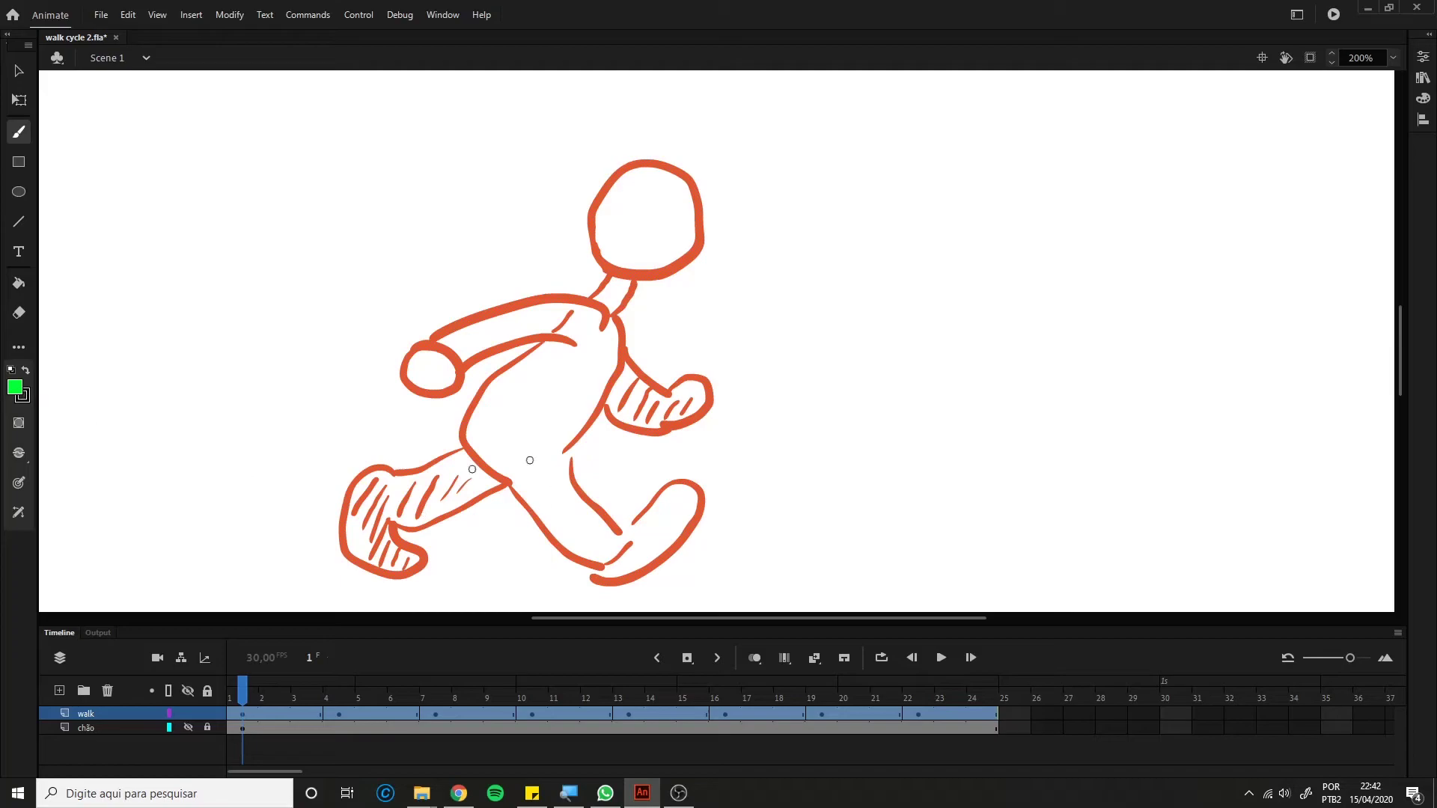
left_click(15, 70)
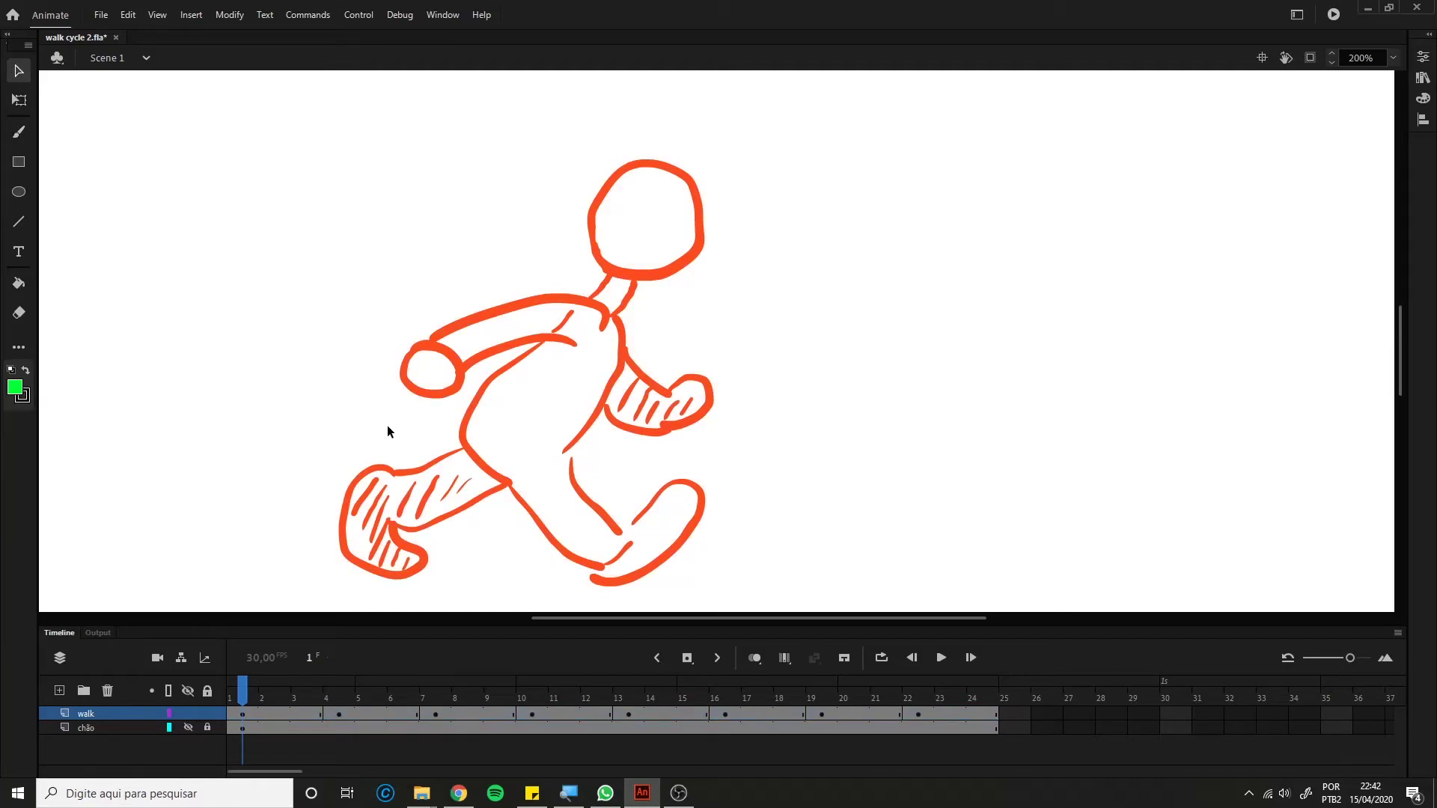
key("i")
left_click(19, 133)
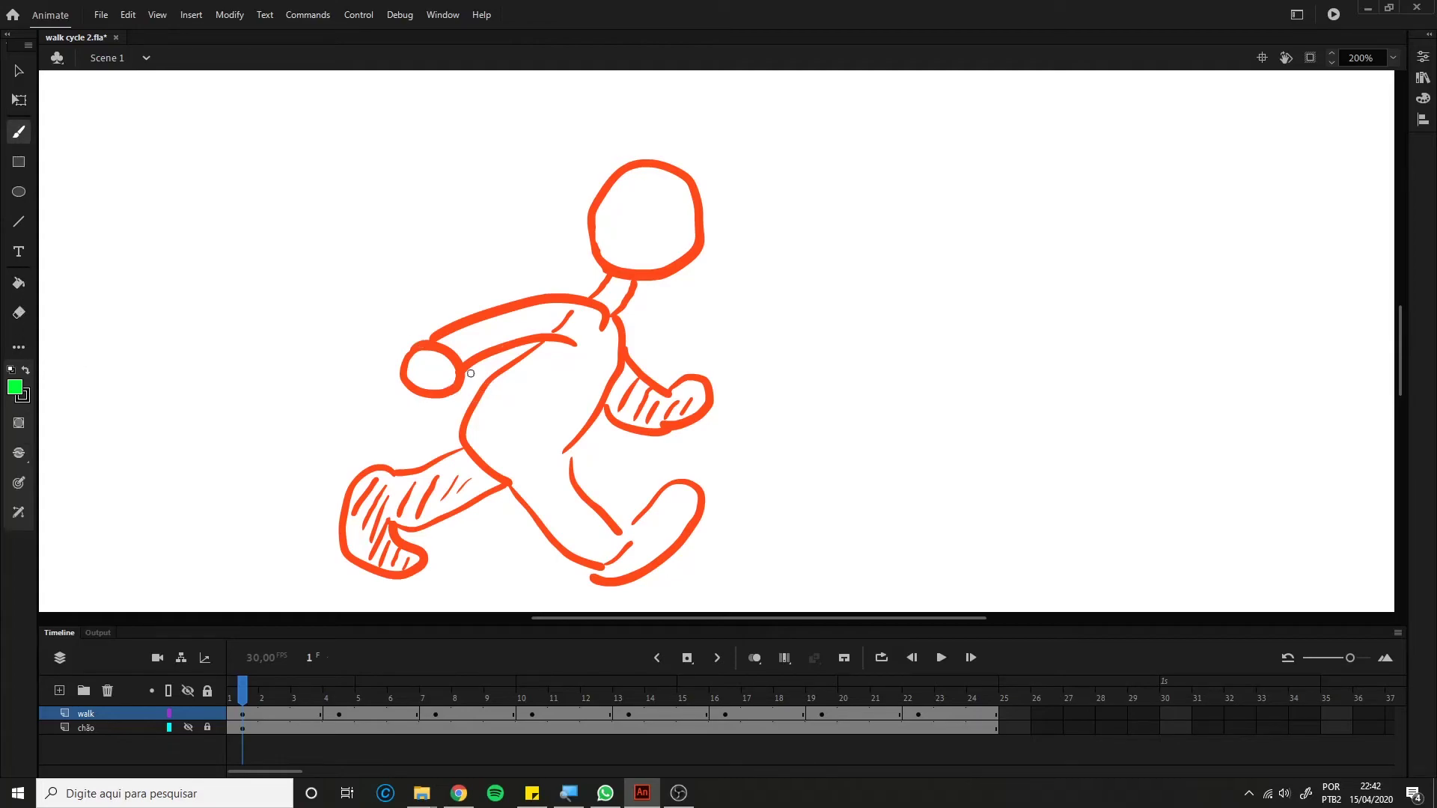
key("alt")
key("i")
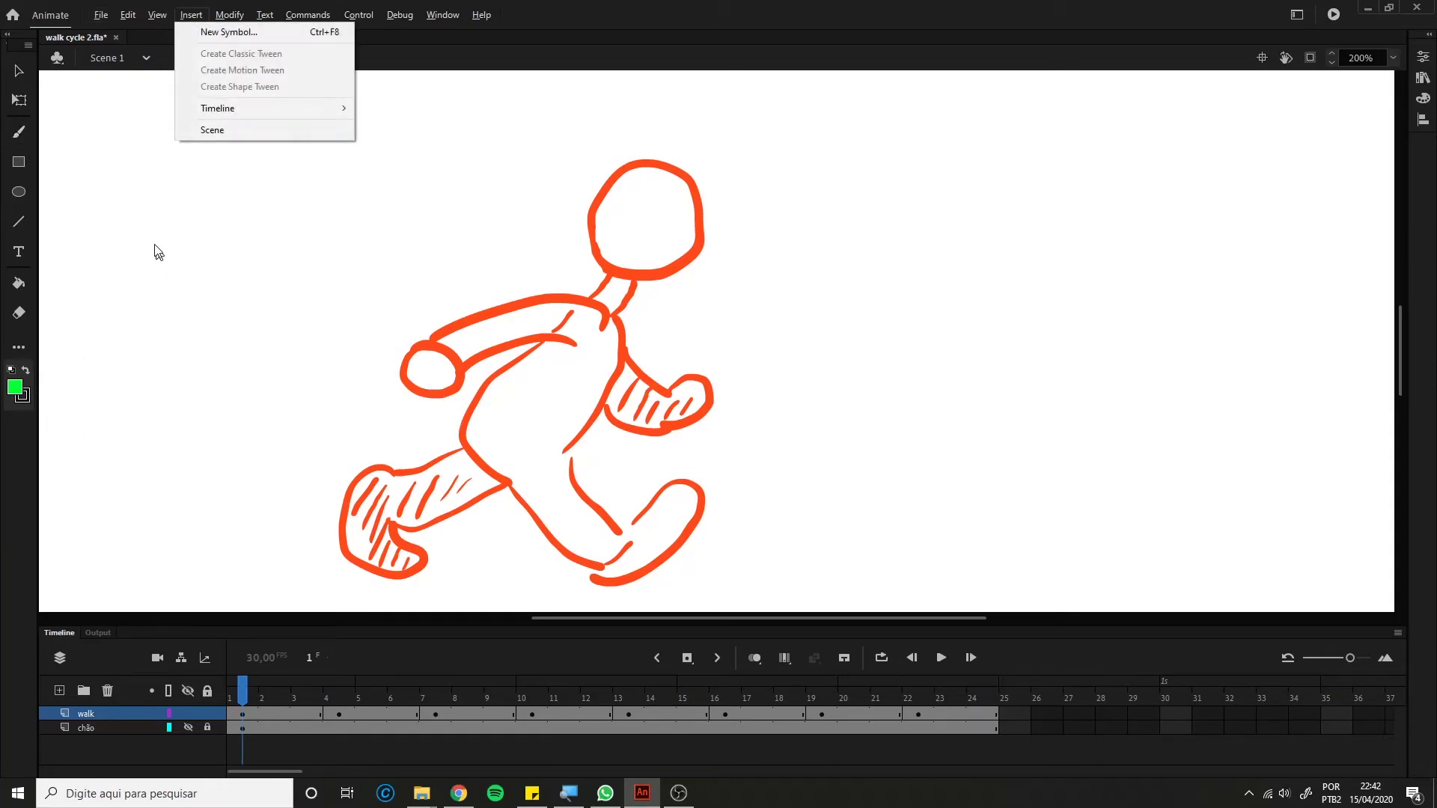
double_click(605, 20)
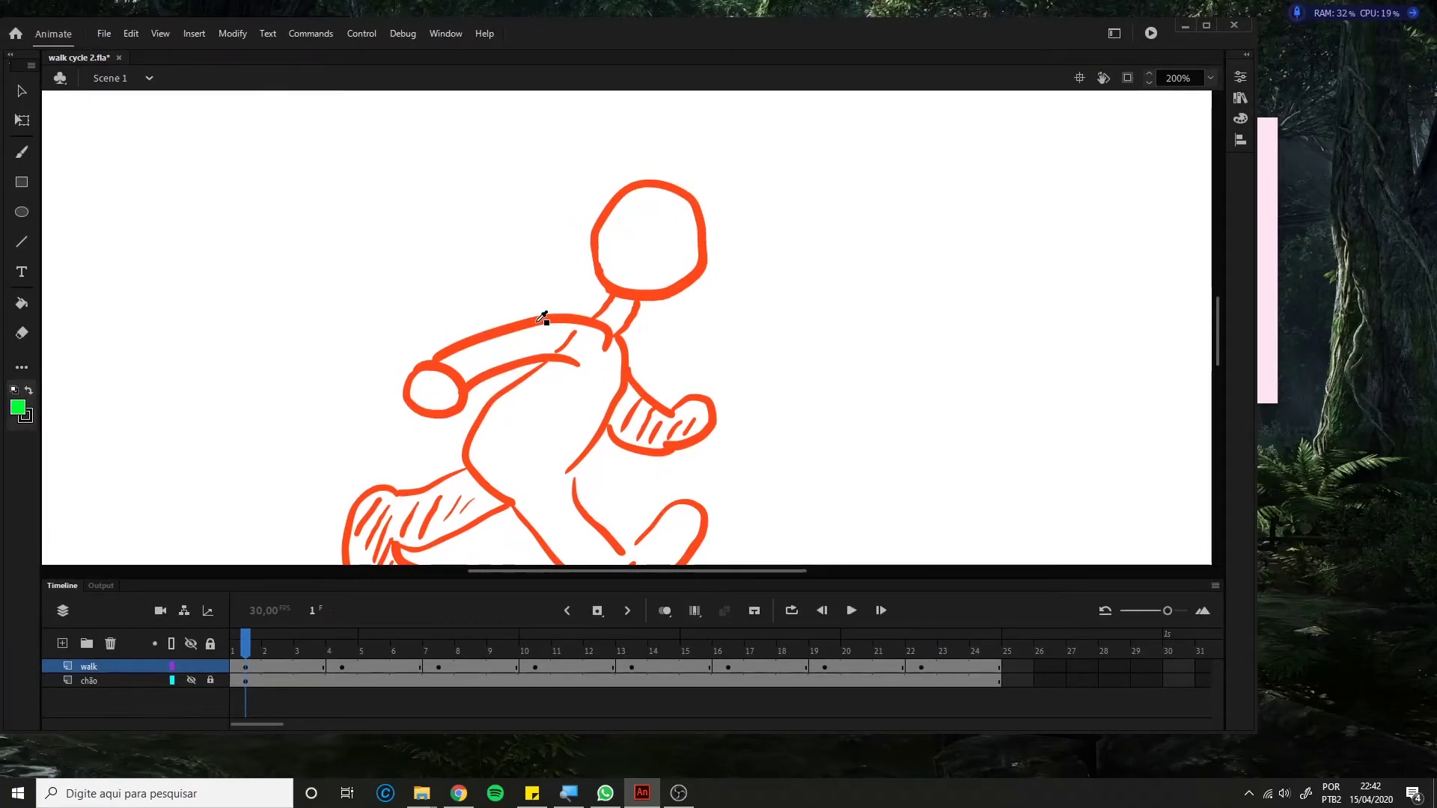
key("k")
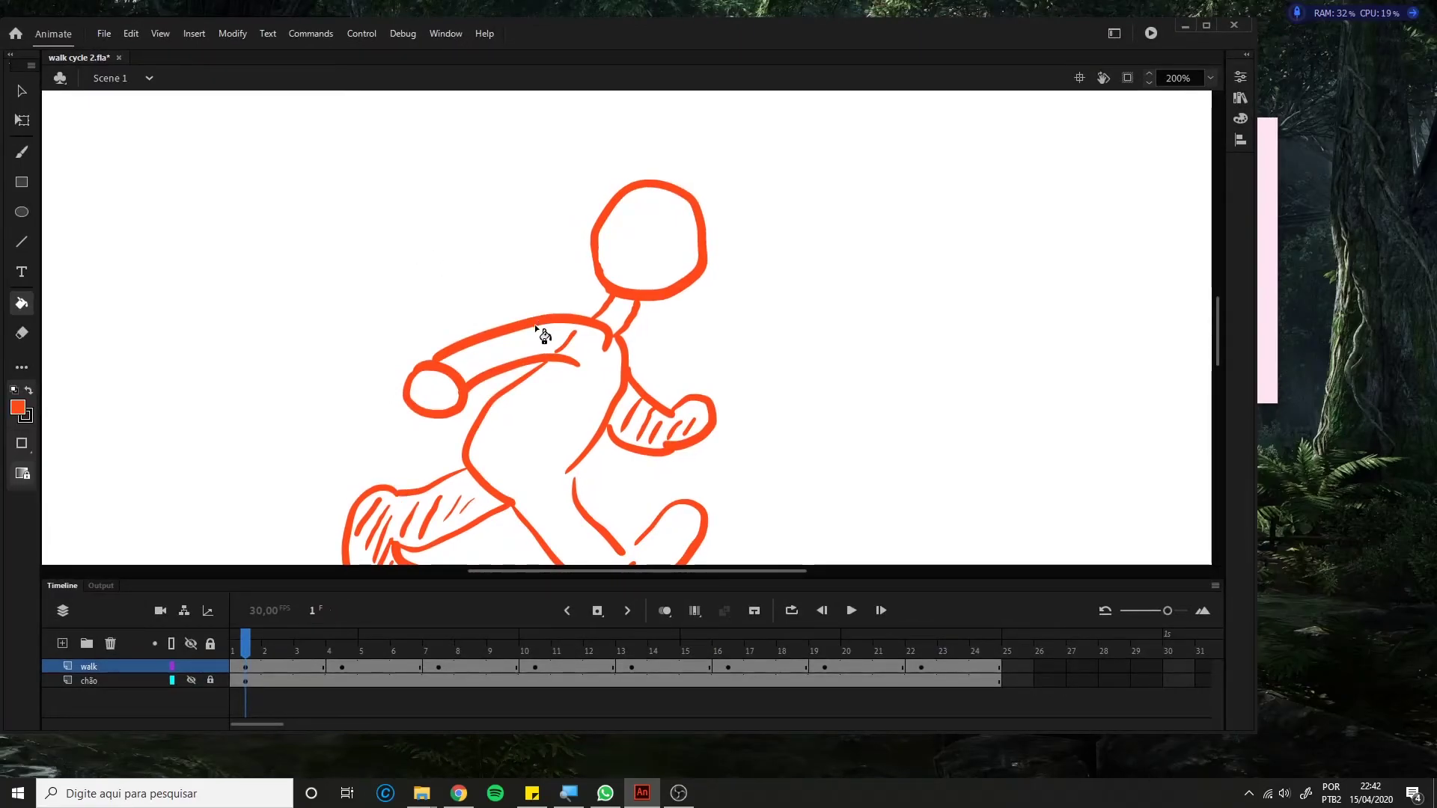
Maximize the program window and set the Windows taskbar to hide automatically.
left_click(1206, 27)
right_click(921, 799)
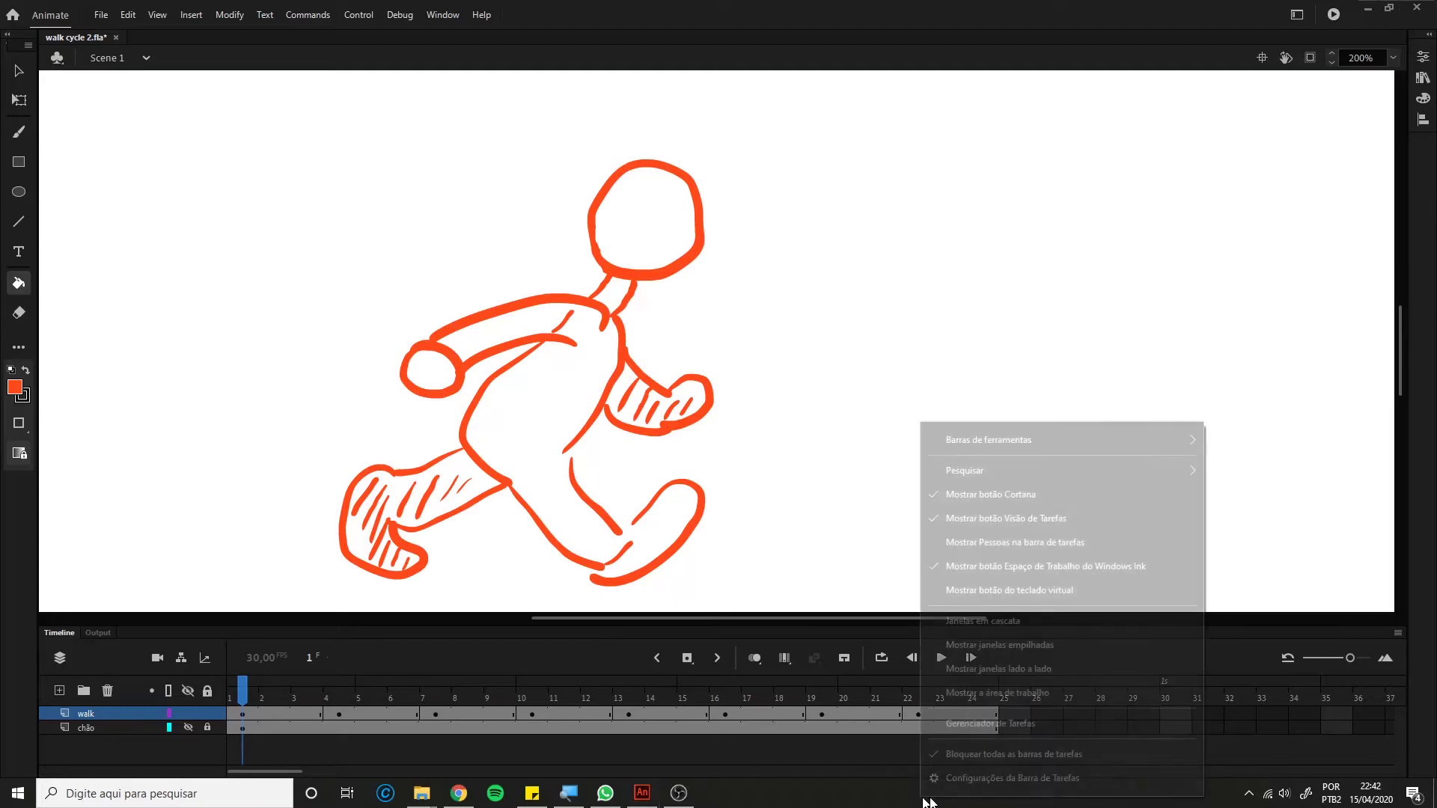
left_click(936, 770)
left_click(577, 218)
left_click(1190, 55)
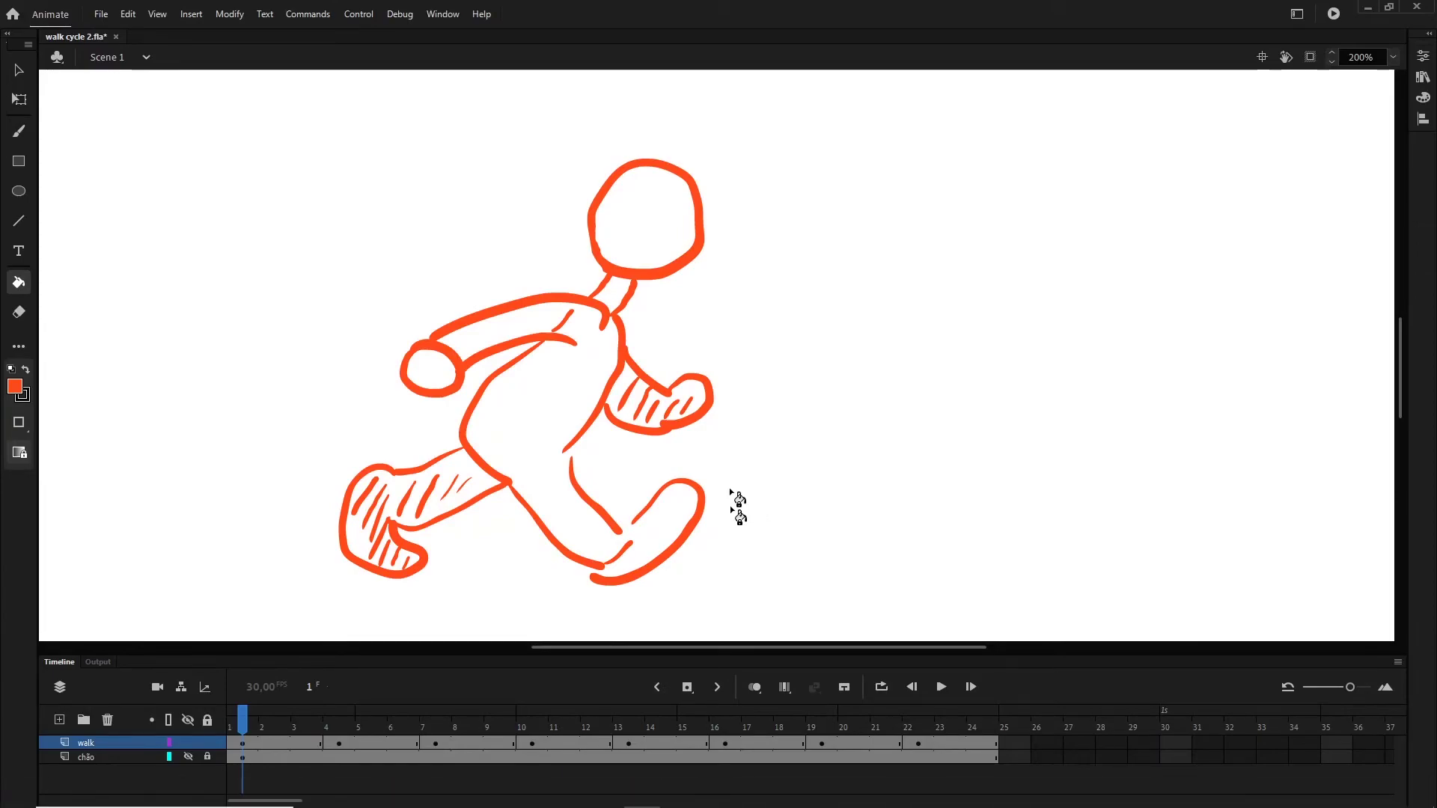
Brush the gap closed in orange between the walker's belly line and front leg, and switch to the Paint Bucket.
left_click(19, 131)
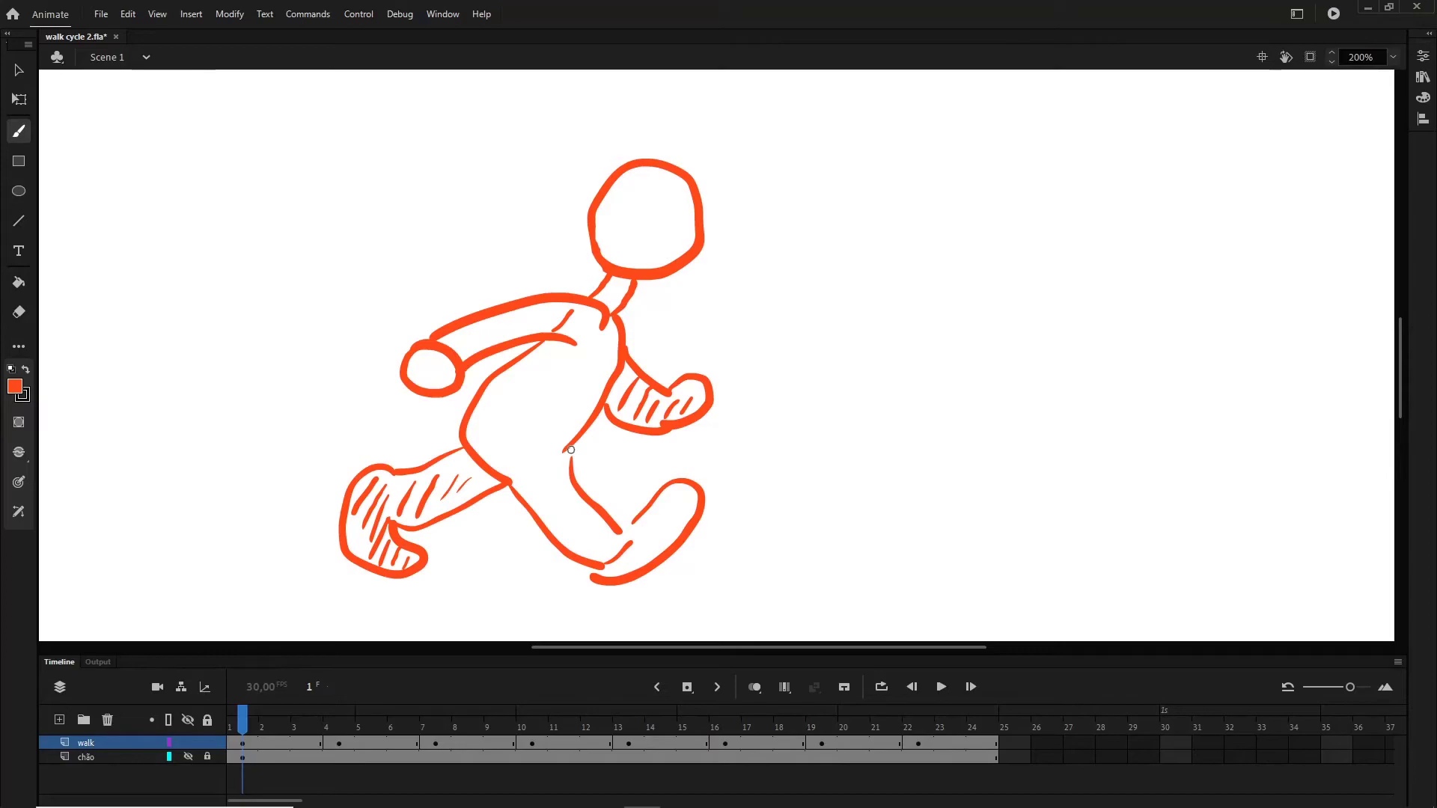
left_click(20, 283)
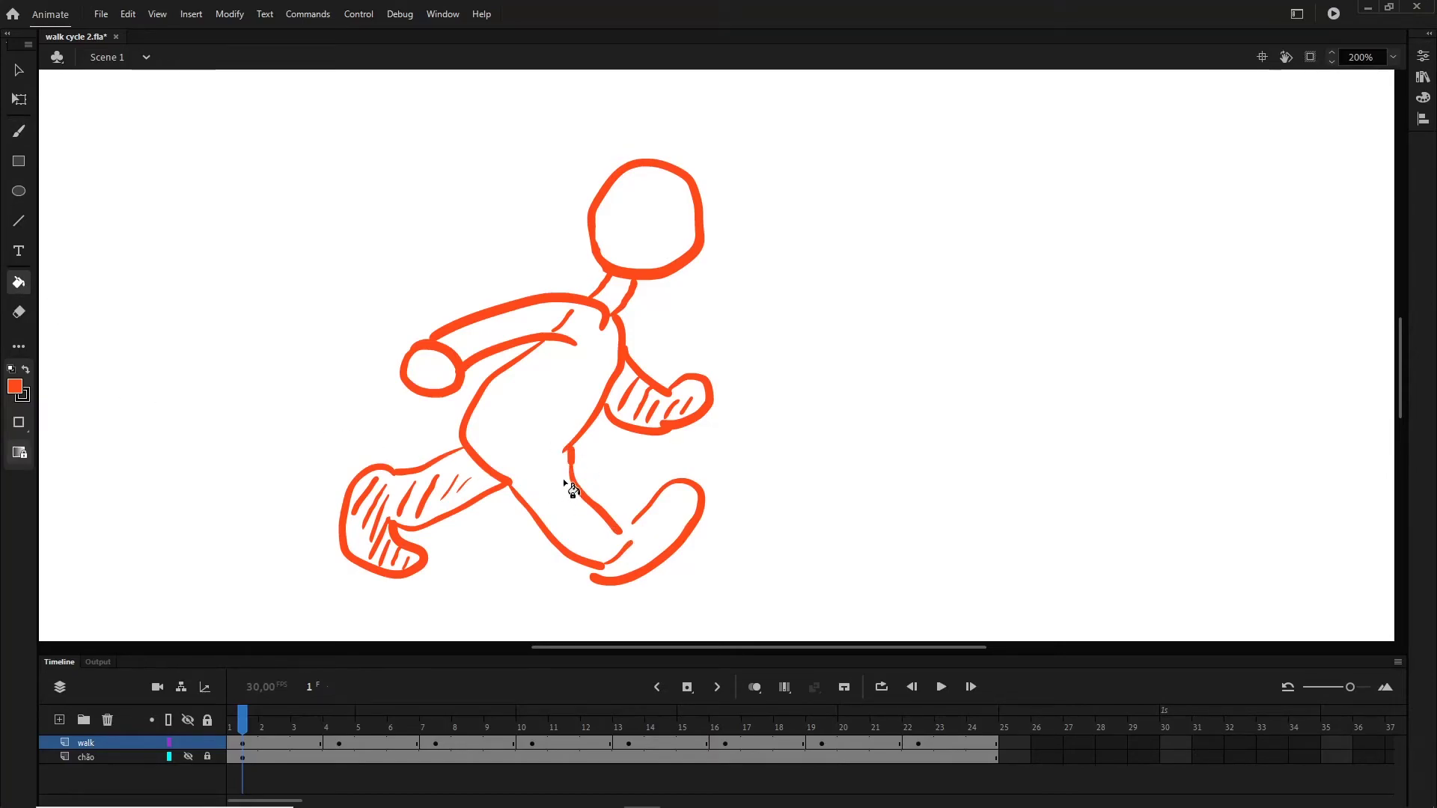
Brush the gaps closed in orange at the front foot's ankle and heel, and switch to the Paint Bucket.
key("b")
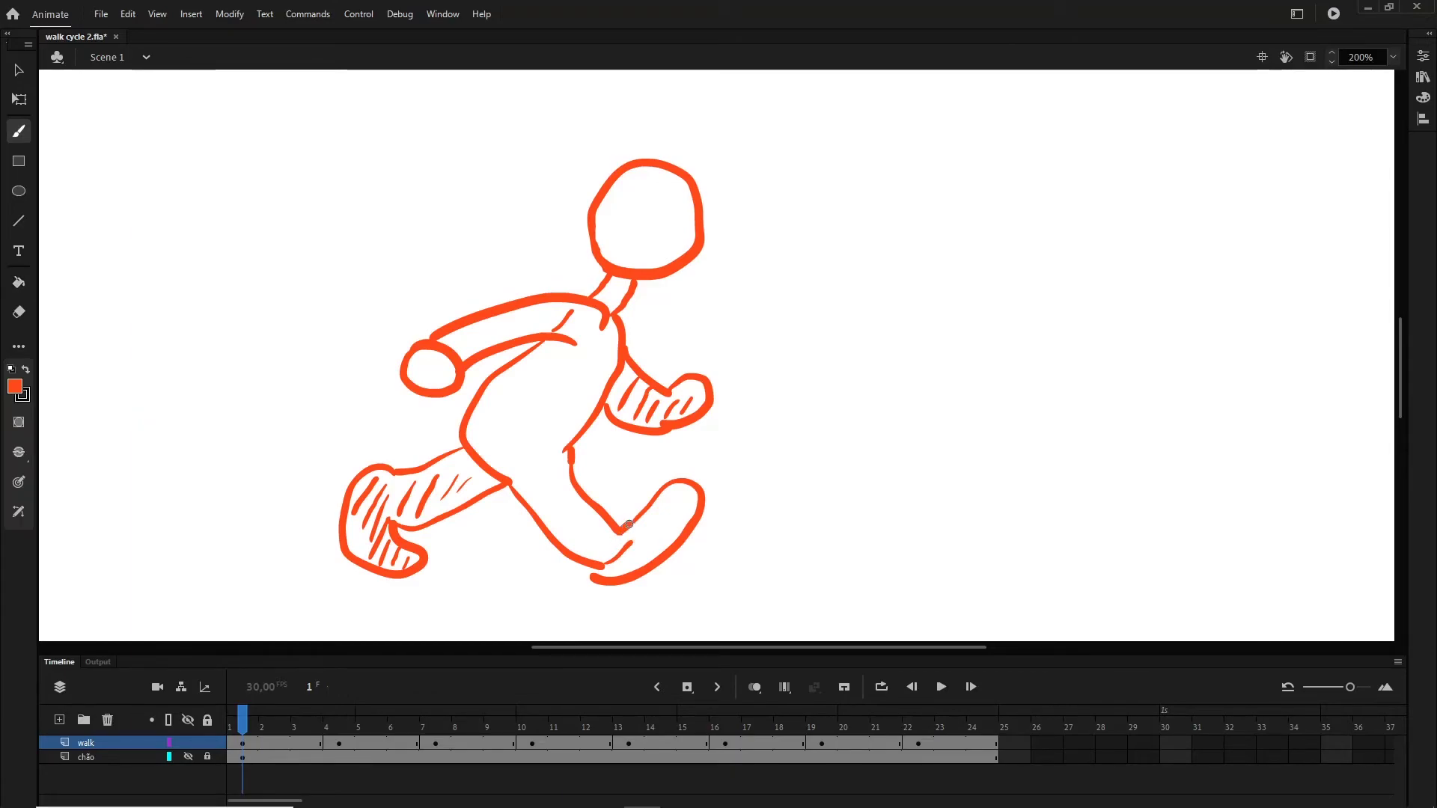
left_click_drag(595, 565, 602, 577)
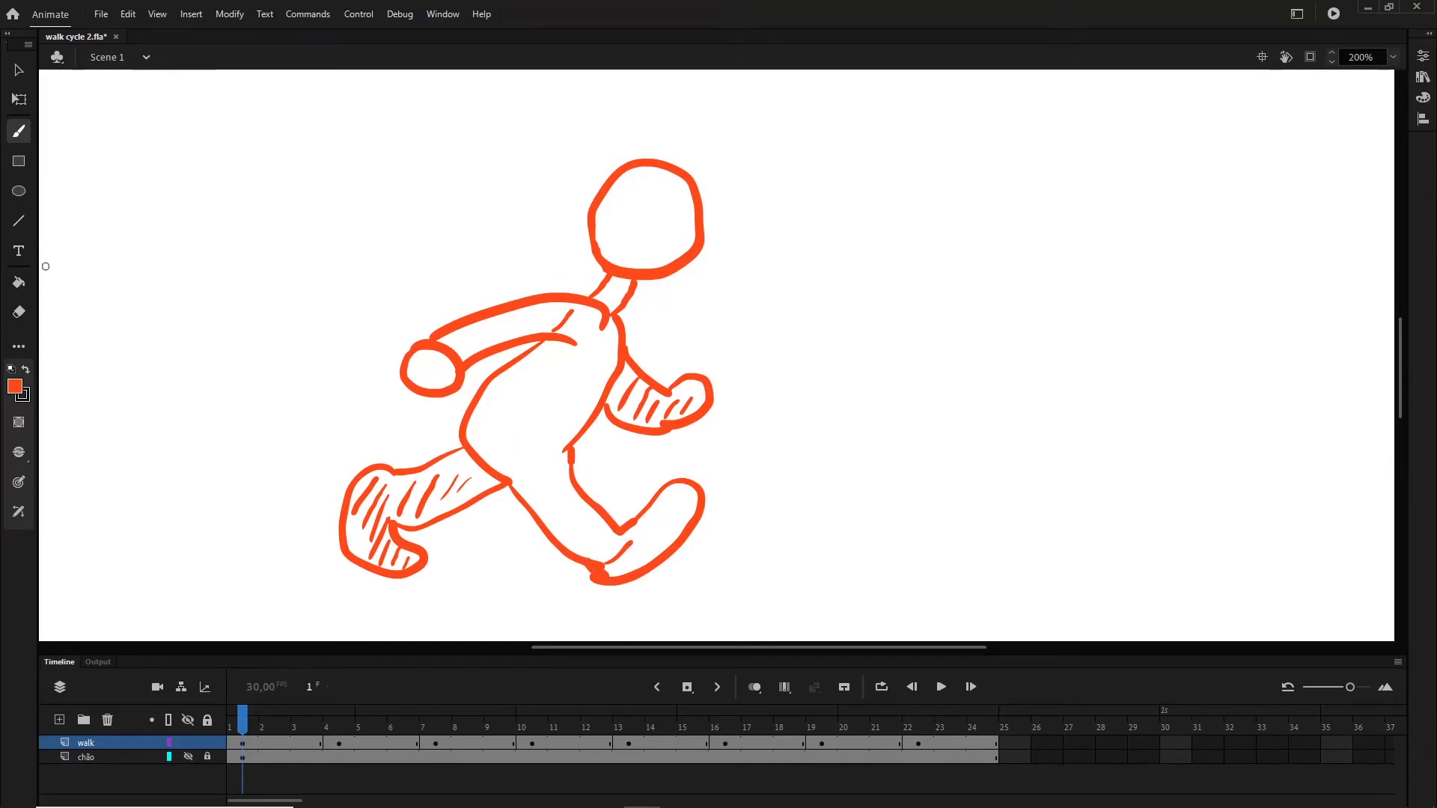
left_click(19, 283)
Try filling the walker's body with the outline's orange, and undo the fill.
left_click(551, 495)
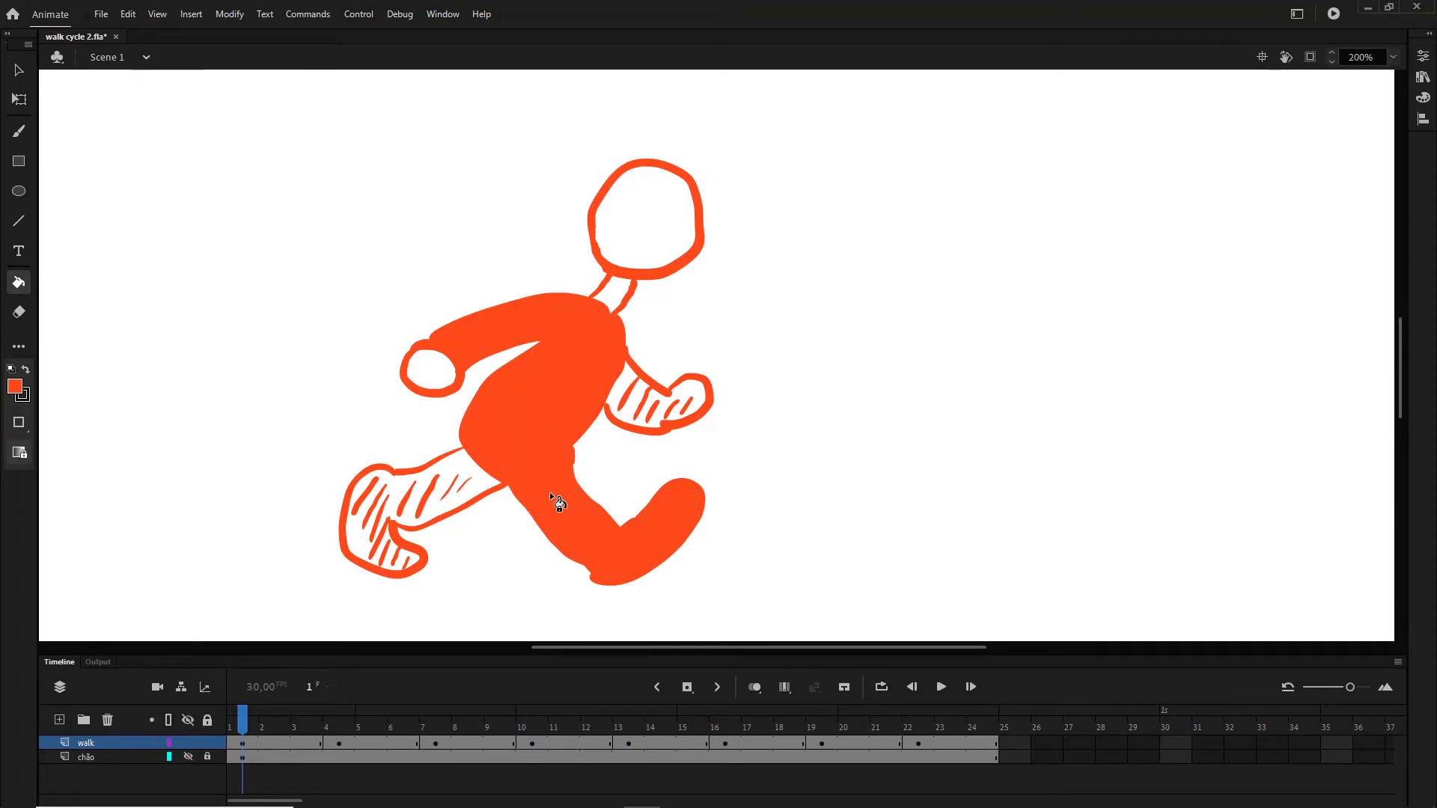
left_click(19, 70)
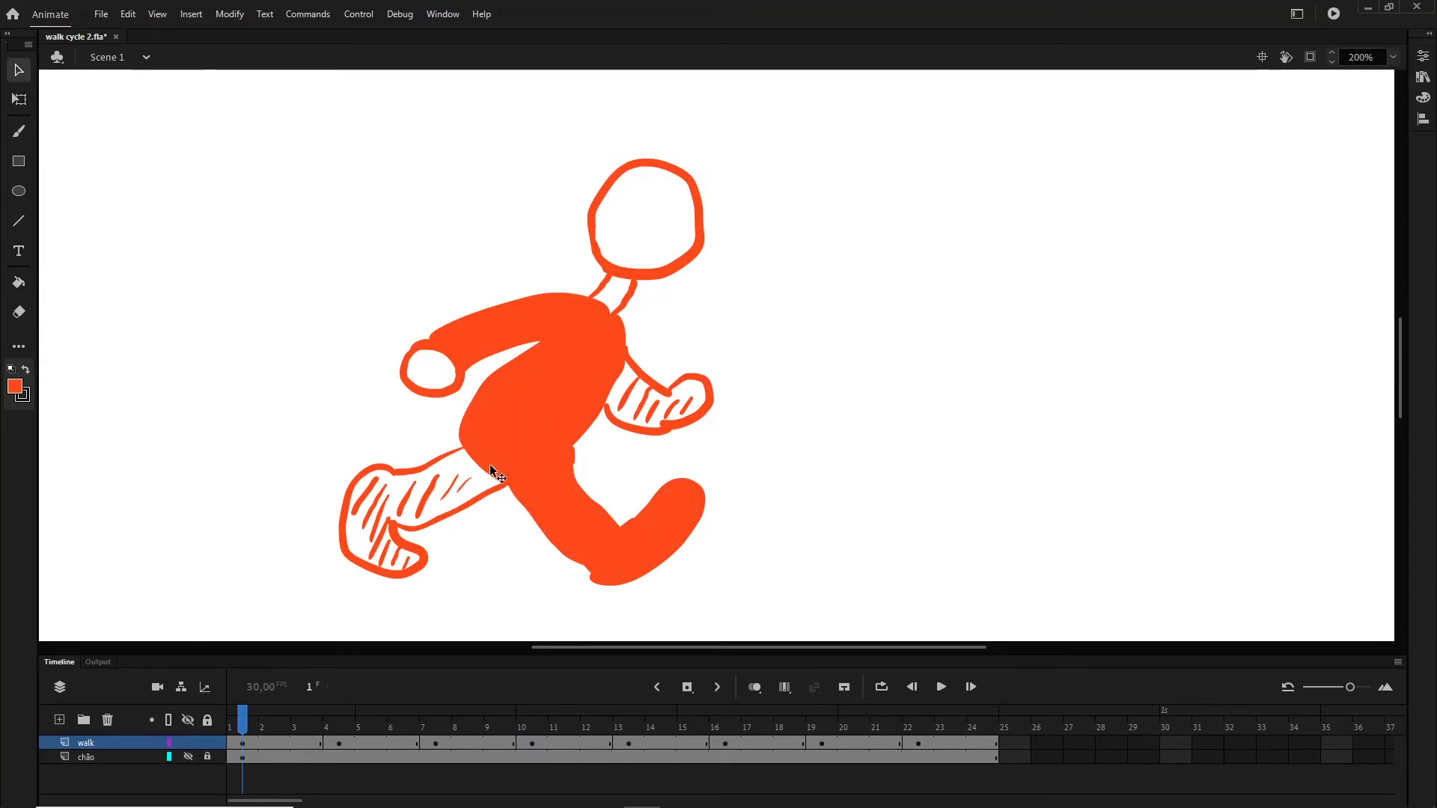
key("ctrl+z")
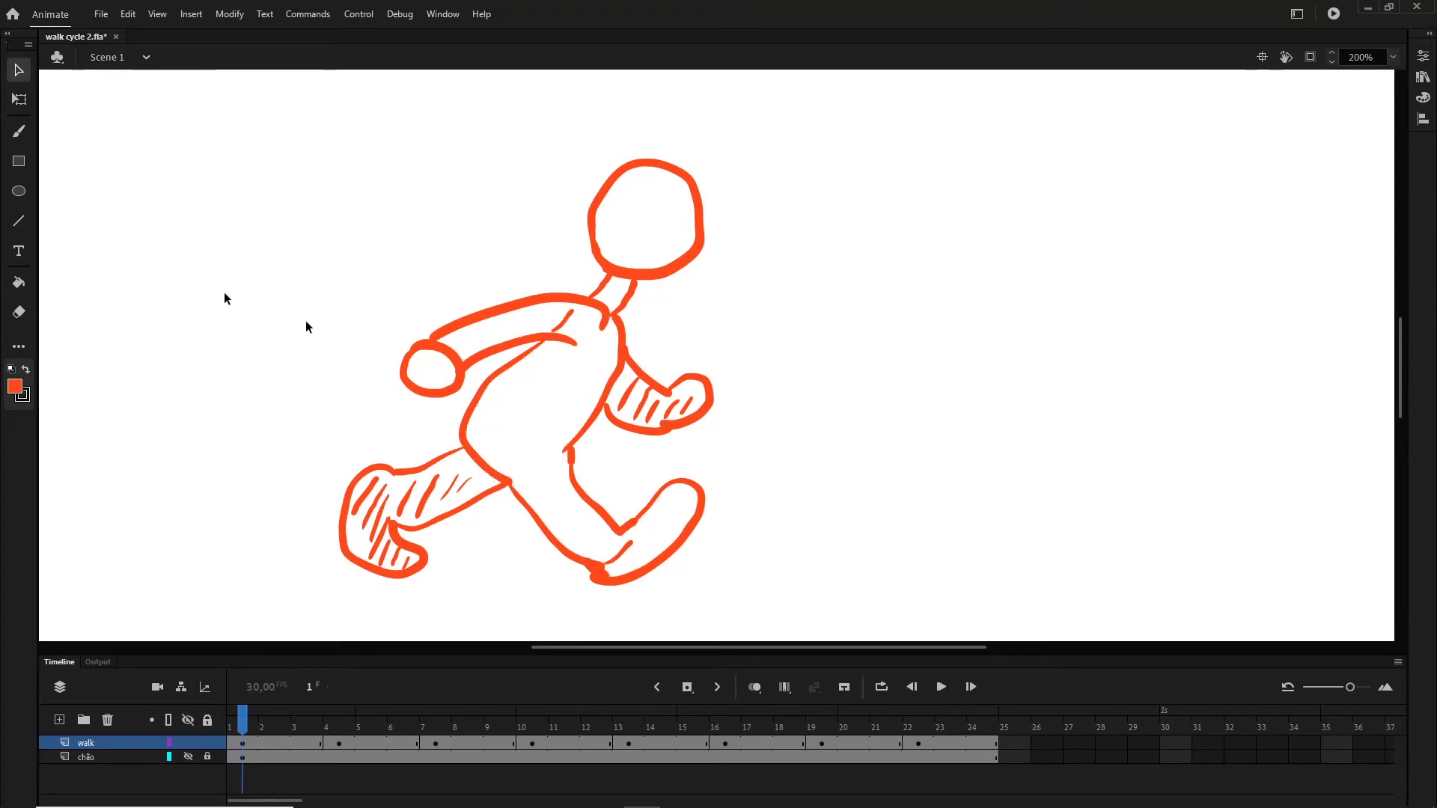
Set the fill colour to white and show the hidden chão layer.
left_click(15, 386)
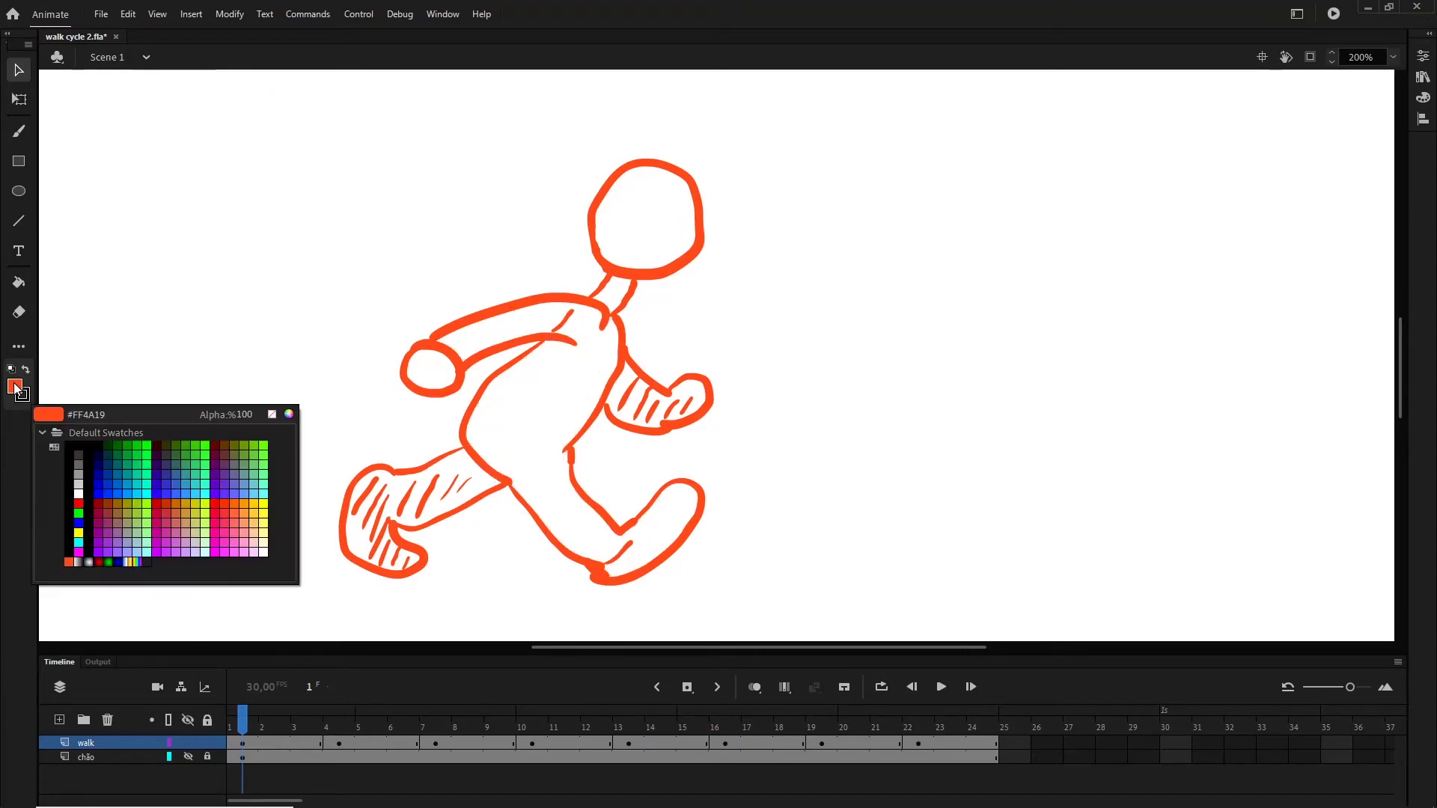
left_click(79, 494)
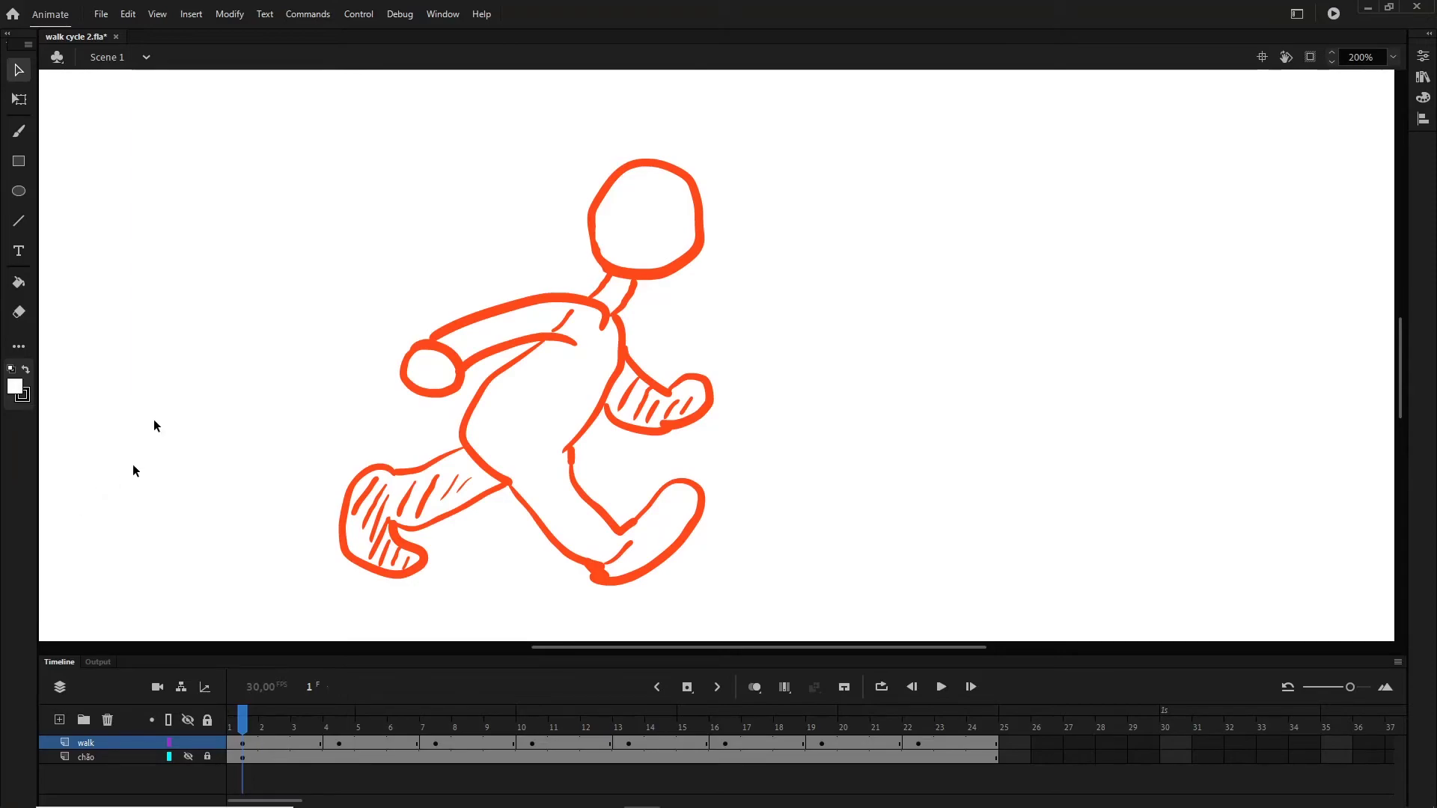
left_click(188, 757)
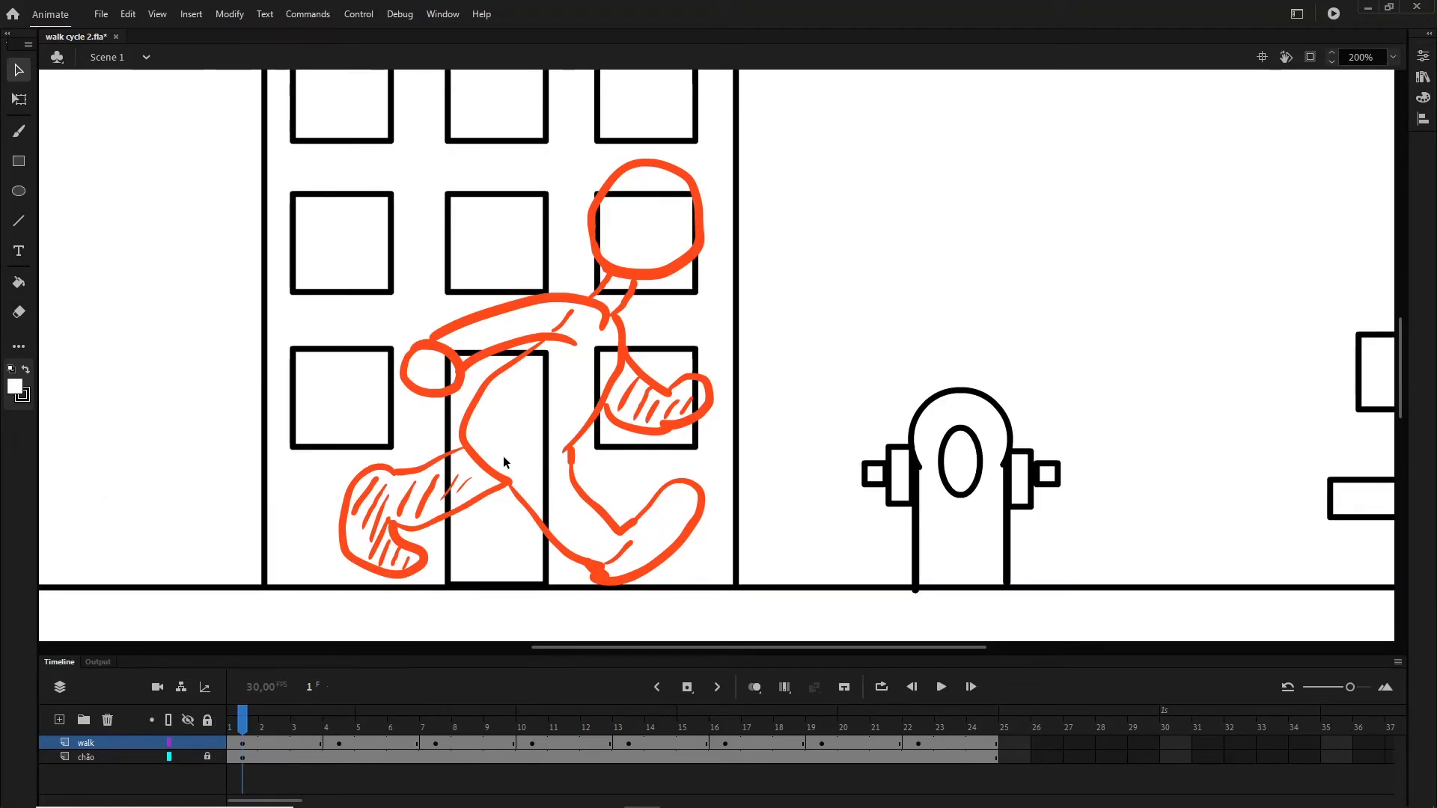
Fill the walker's body, neck and head with white on frame 1 using the Paint Bucket.
left_click(18, 281)
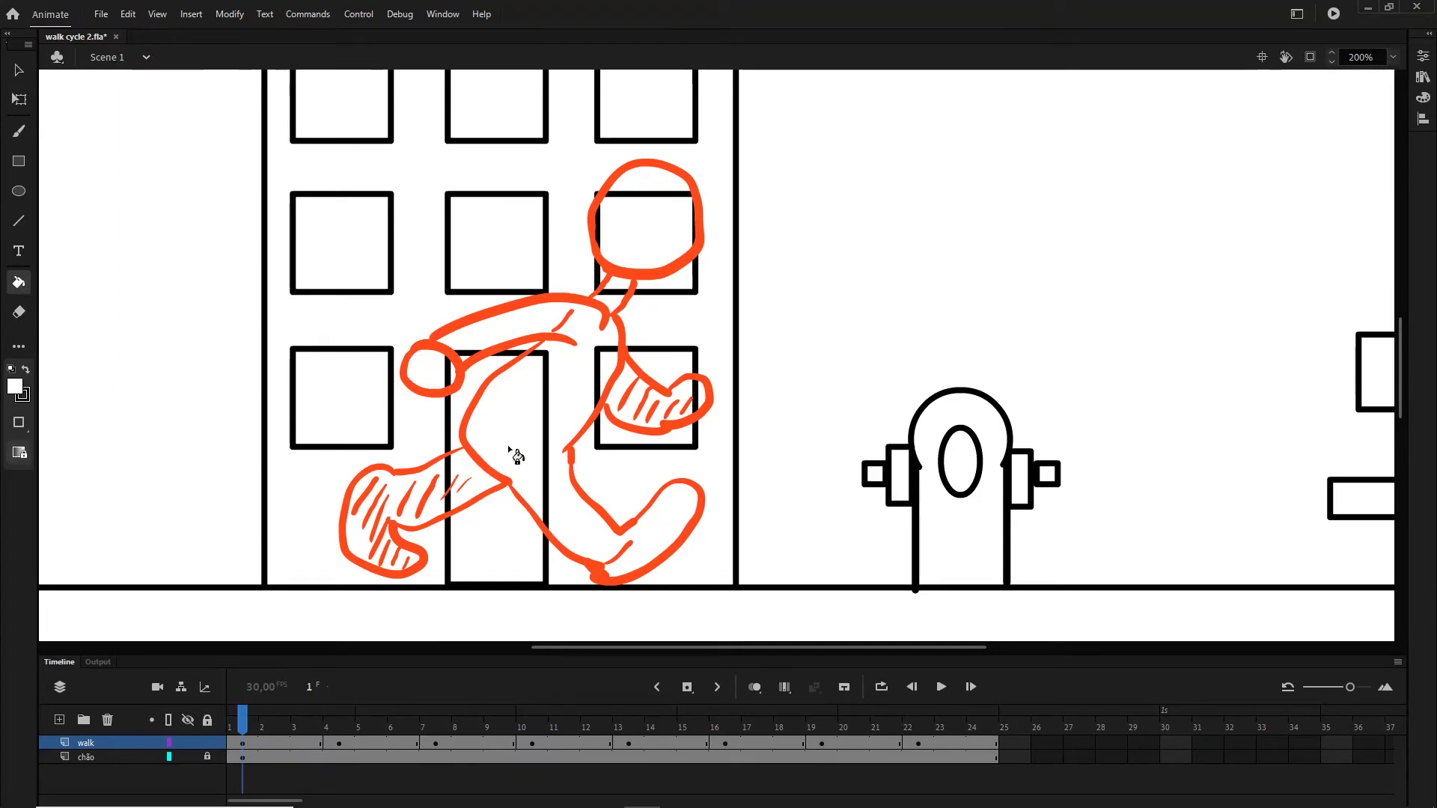
left_click(613, 301)
left_click(659, 228)
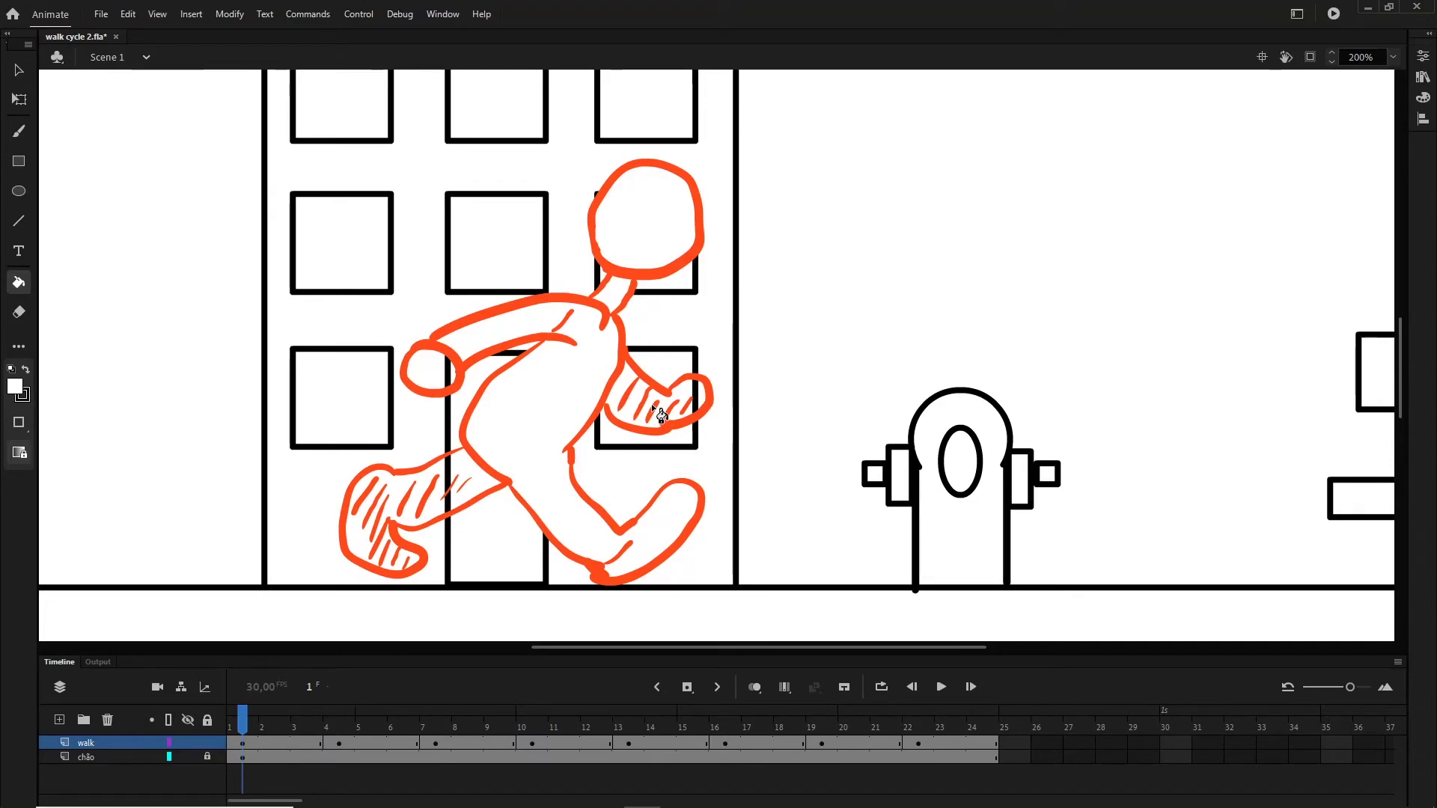
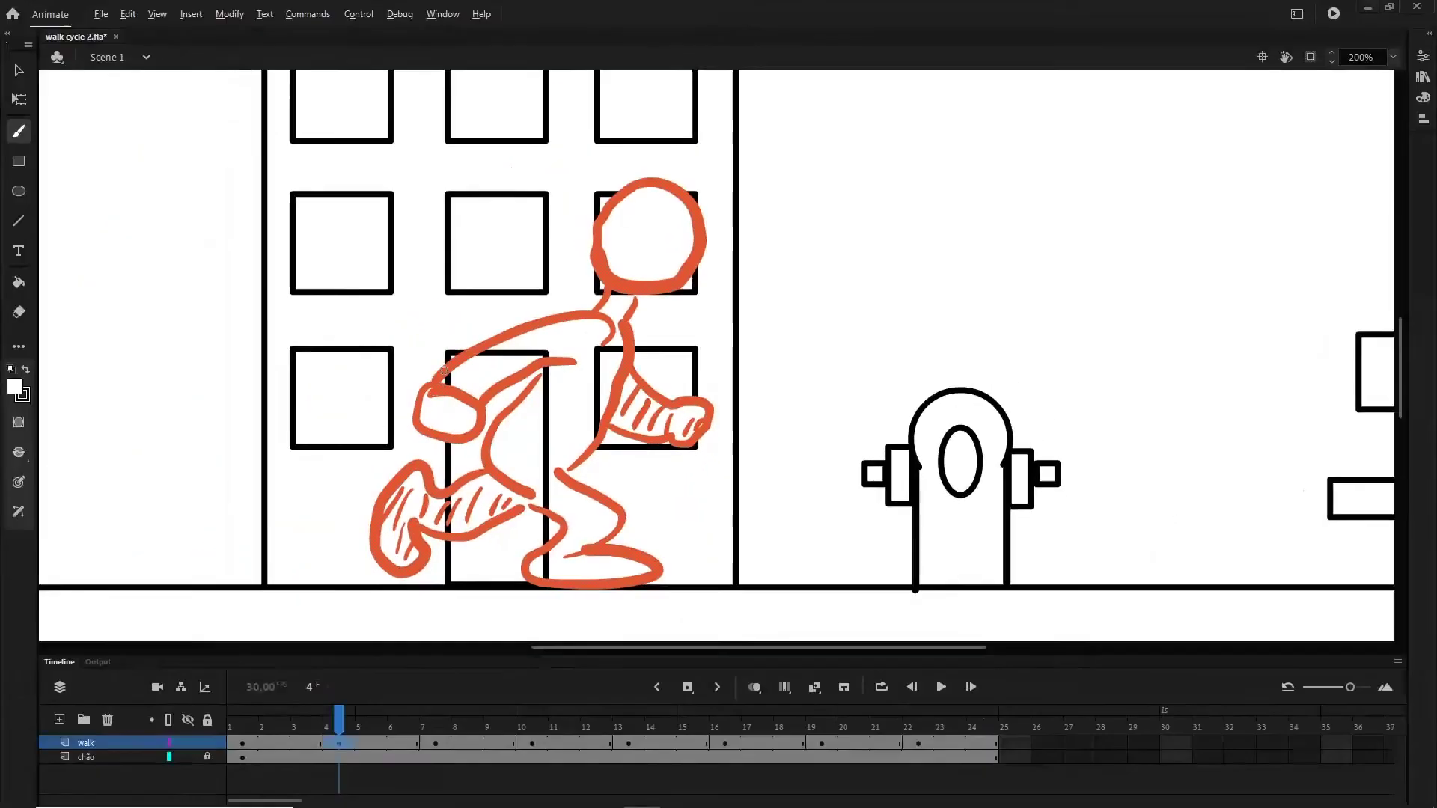
Sample the orange outline on frame 4 and brush the gaps closed at the walker's neck and under the rear arm.
key("i")
left_click(536, 323)
key("b")
left_click_drag(542, 366, 540, 375)
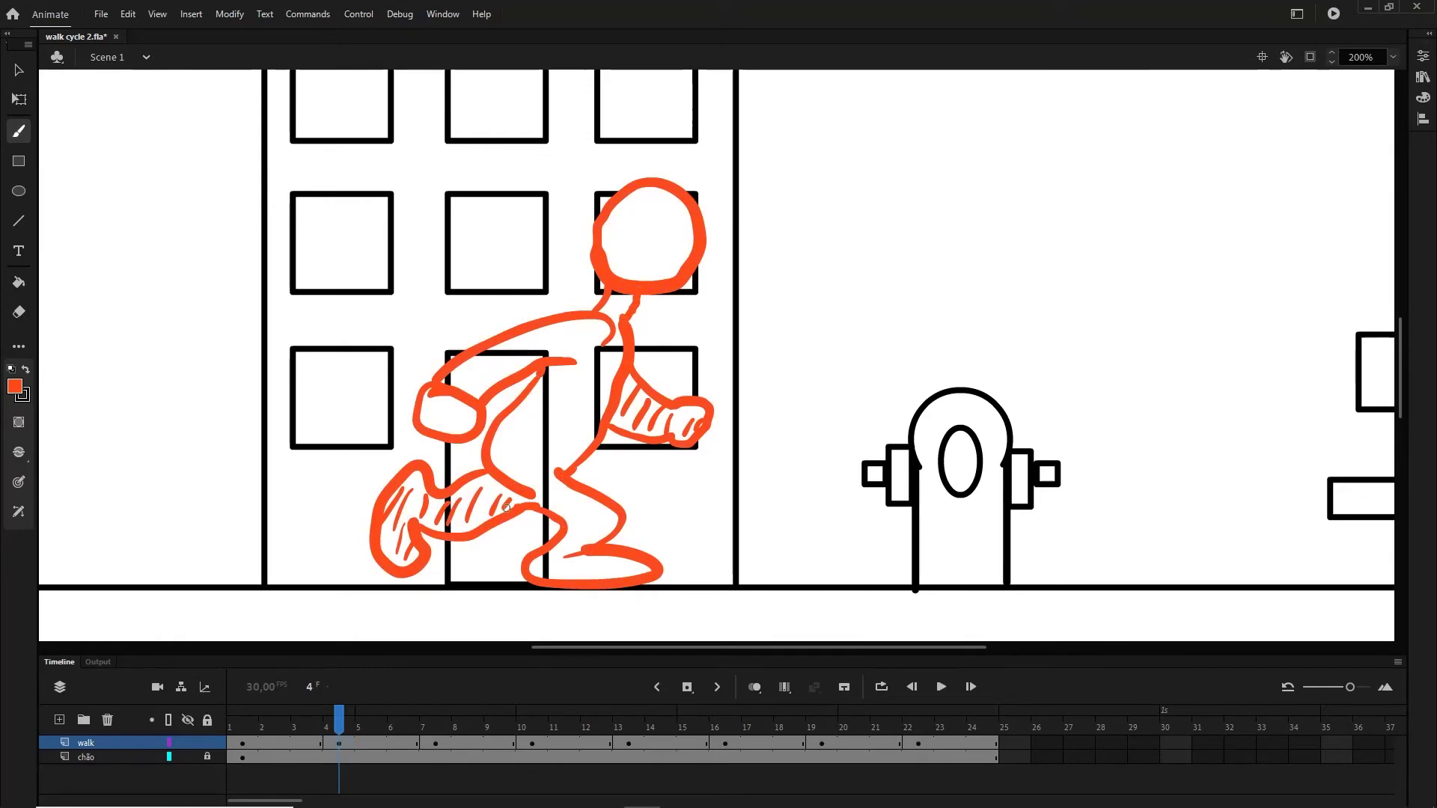
Step through the walker drawings from frame 7 to frame 22 to check for open outlines, and return to frame 4.
key("period")
key("period")
key("period")
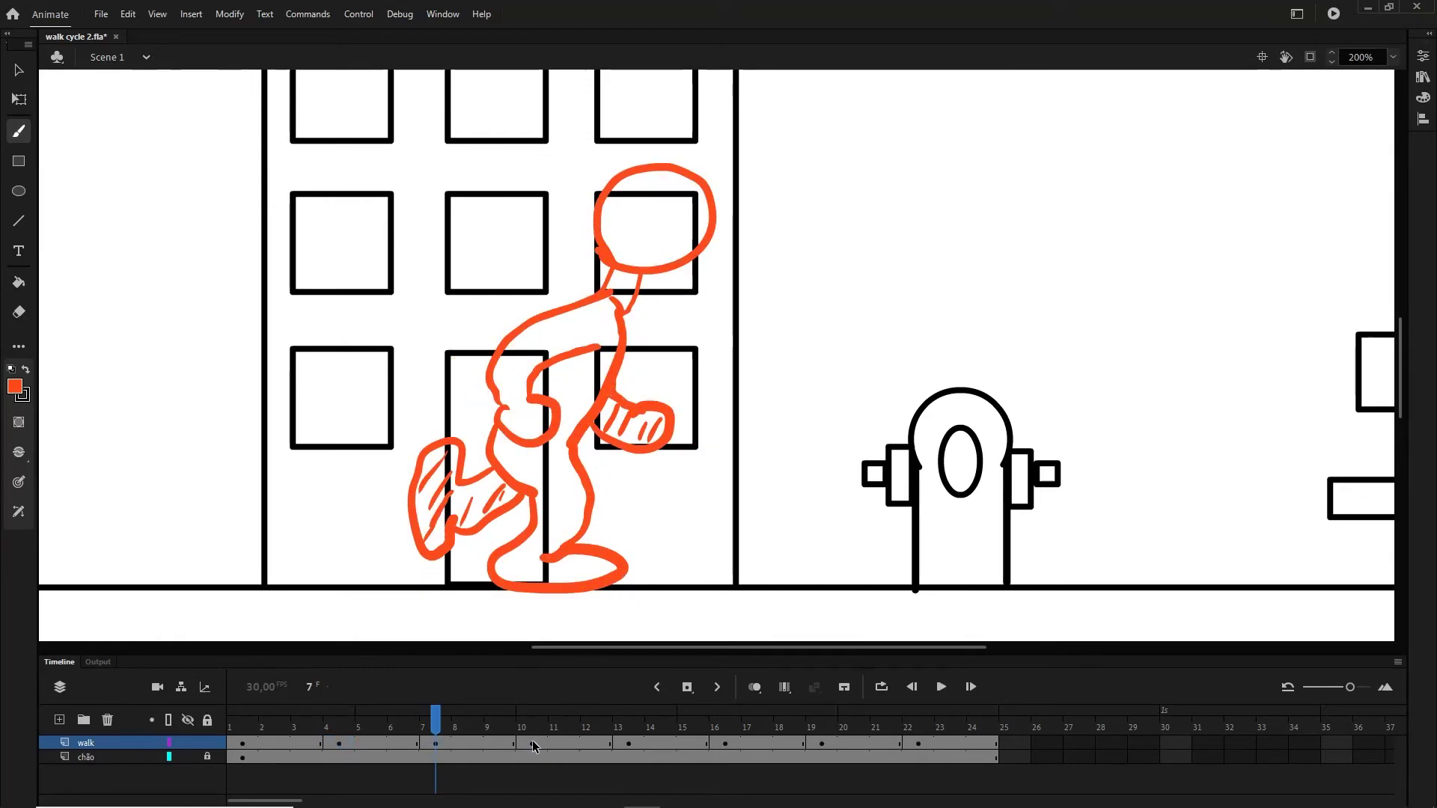
key("period")
key("period")
key("period")
key("period")
key("period")
key("period")
key("period")
key("period")
key("period")
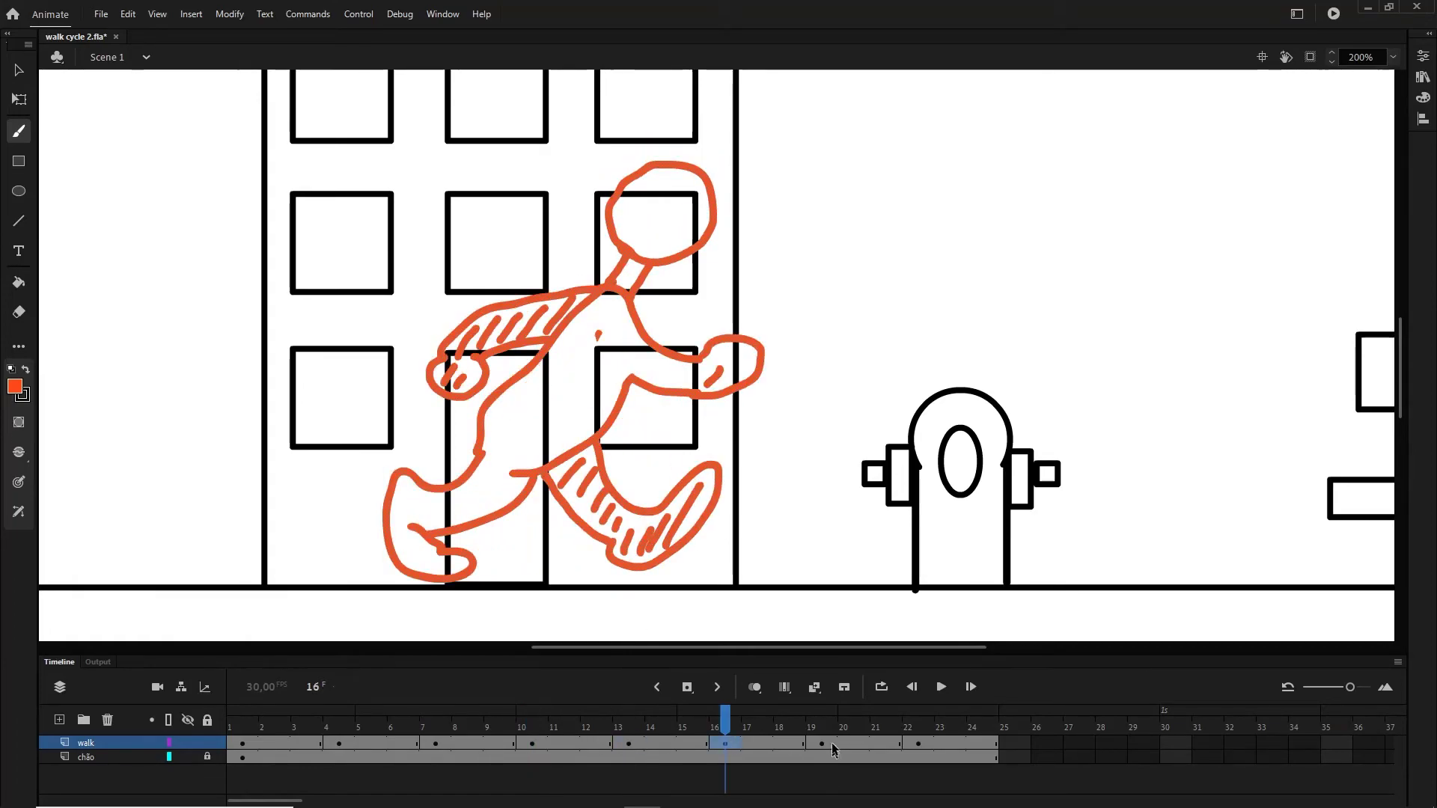
key("period")
key("period")
key("period")
key("period")
key("period")
key("period")
left_click(339, 743)
left_click(14, 386)
key("Escape")
key("v")
key("k")
left_click(14, 387)
key("Escape")
key("v")
left_click(60, 216)
Set the Paint Bucket's fill colour to white and fill the walker's body on frame 4.
key("k")
left_click(14, 386)
left_click(79, 494)
left_click(561, 419)
Fill the walker drawings on frames 7, 10 and 13 with white.
key("period")
key("period")
key("period")
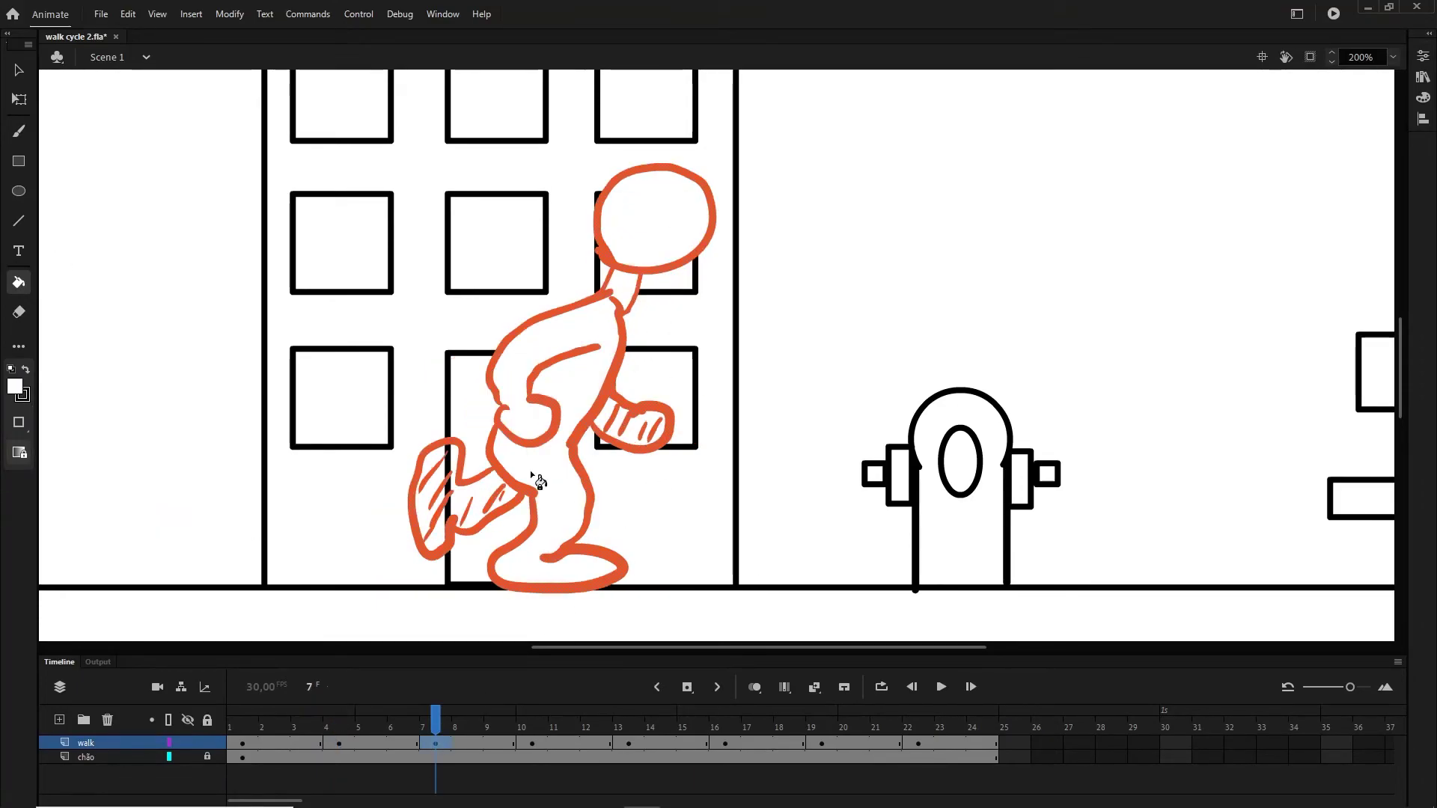
left_click(532, 745)
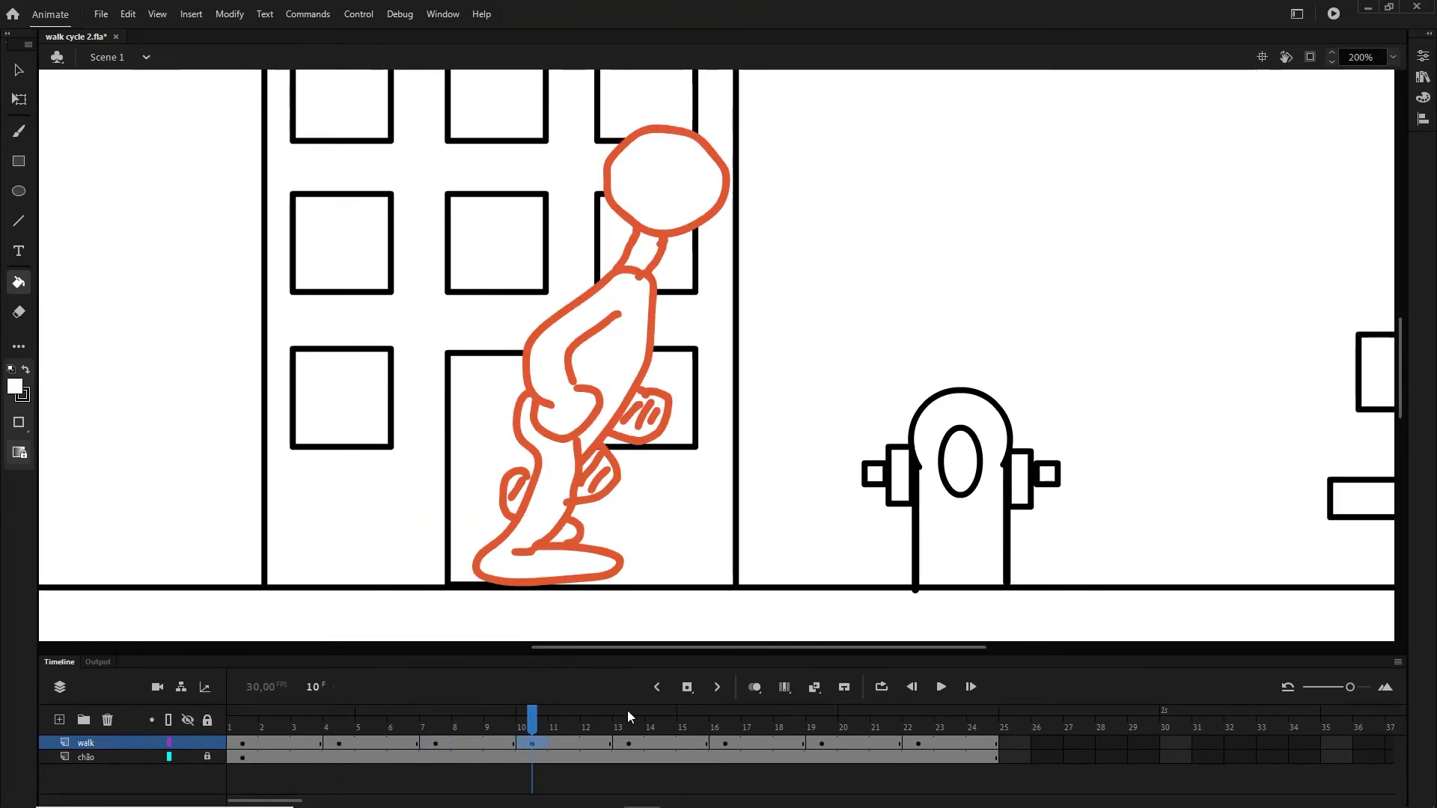
key("period")
key("period")
key("period")
left_click(645, 260)
Fill the walker's body, neck and head with white on frames 16 and 19.
key("period")
key("period")
key("period")
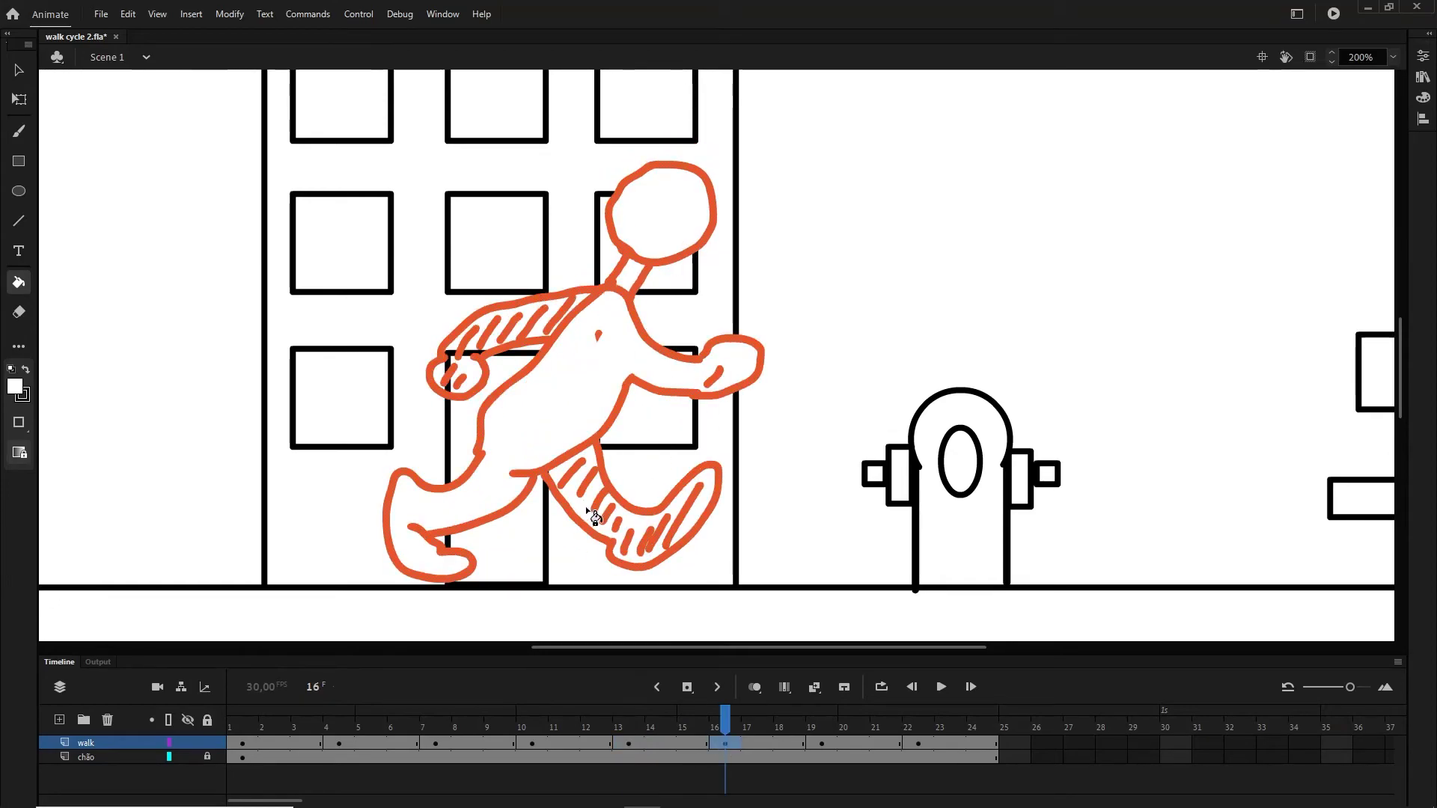
key("period")
key("period")
key("period")
left_click(630, 282)
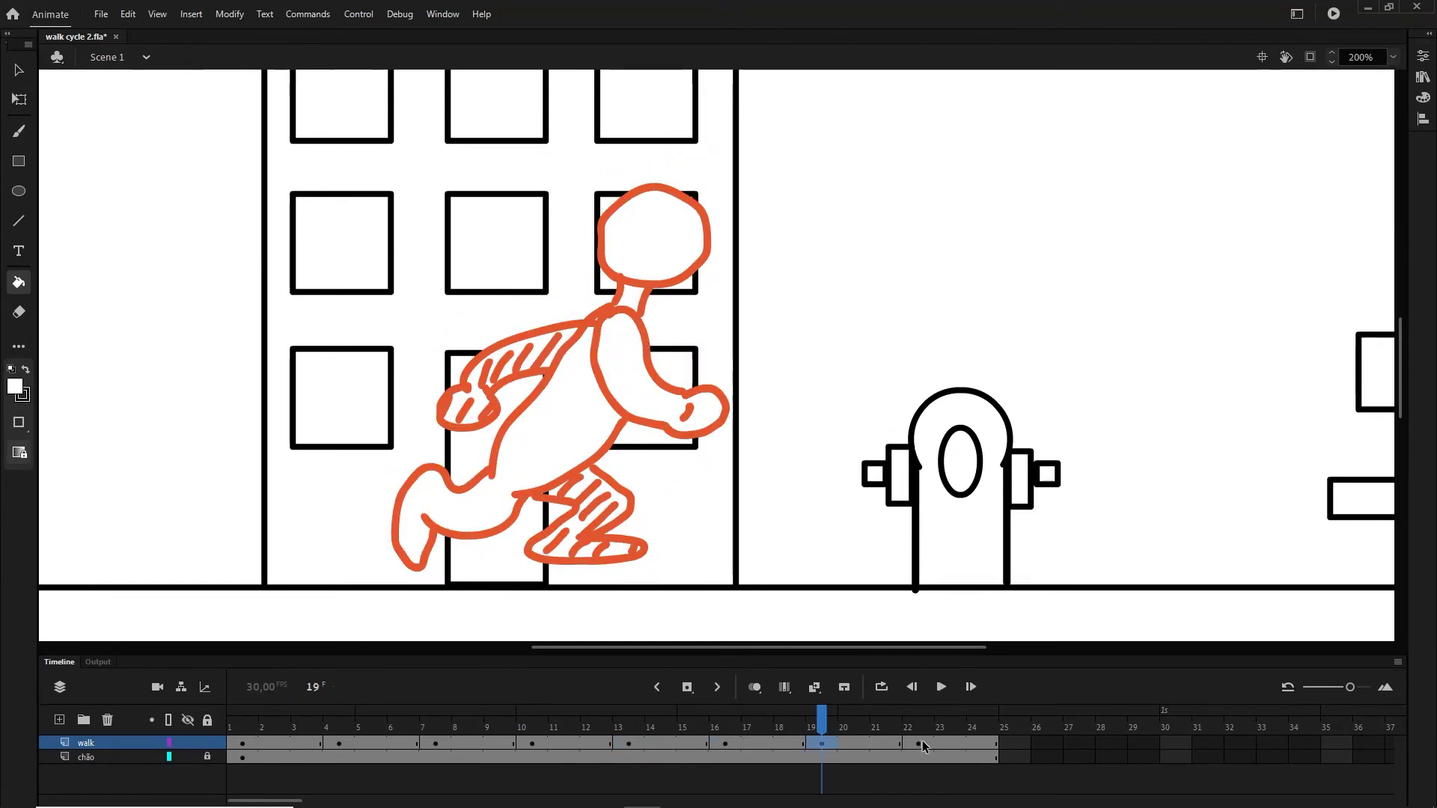
Fill the walker drawing on frame 22 with white, including the neck.
key("period")
key("period")
key("period")
left_click(630, 281)
left_click(636, 286)
Try a black fill on the walker's neck on frame 22.
key("i")
left_click(515, 356)
left_click(15, 387)
left_click(36, 434)
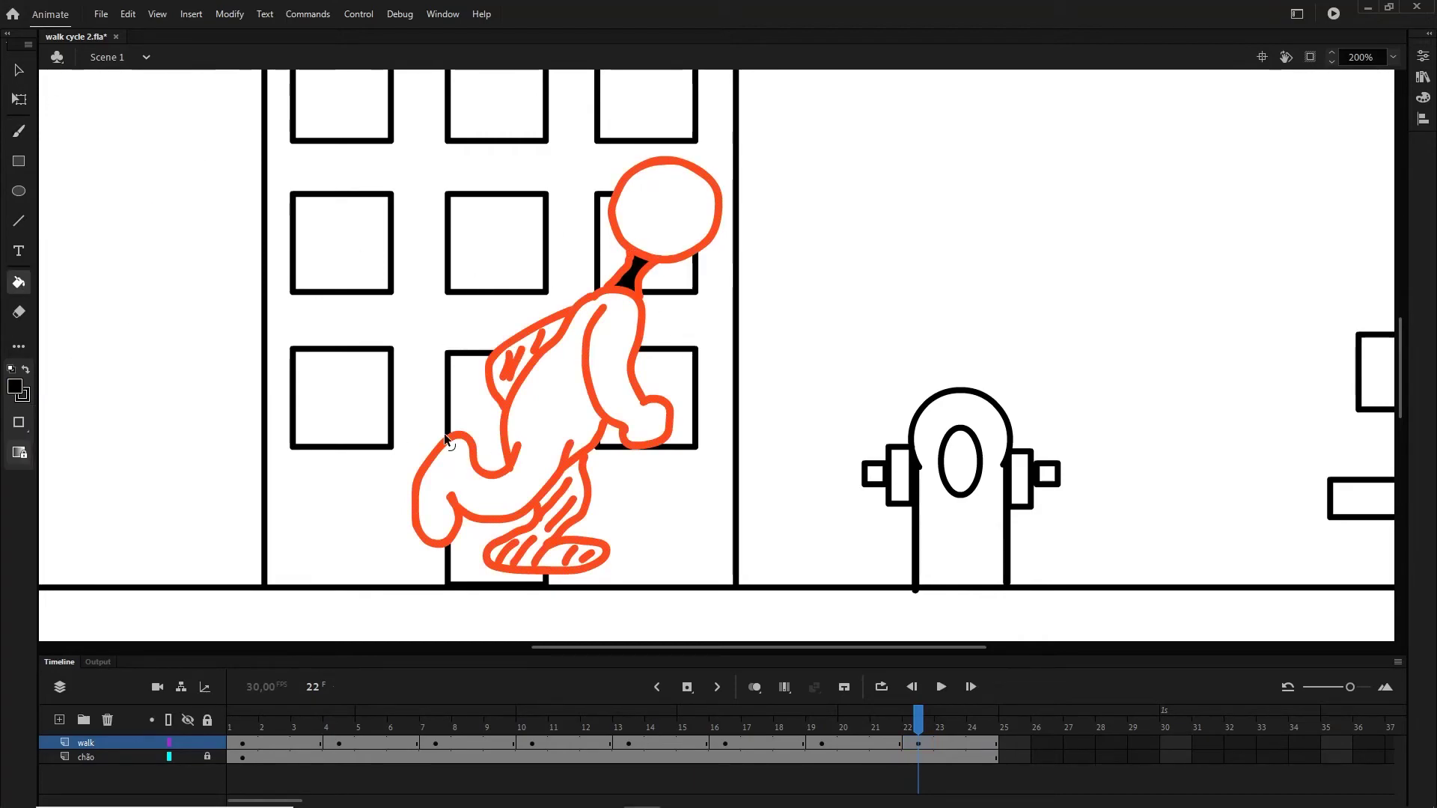
Replace the neck's black fill on frame 22 with white, and save the file.
left_click(15, 386)
left_click(78, 494)
left_click(18, 71)
key("ctrl+s")
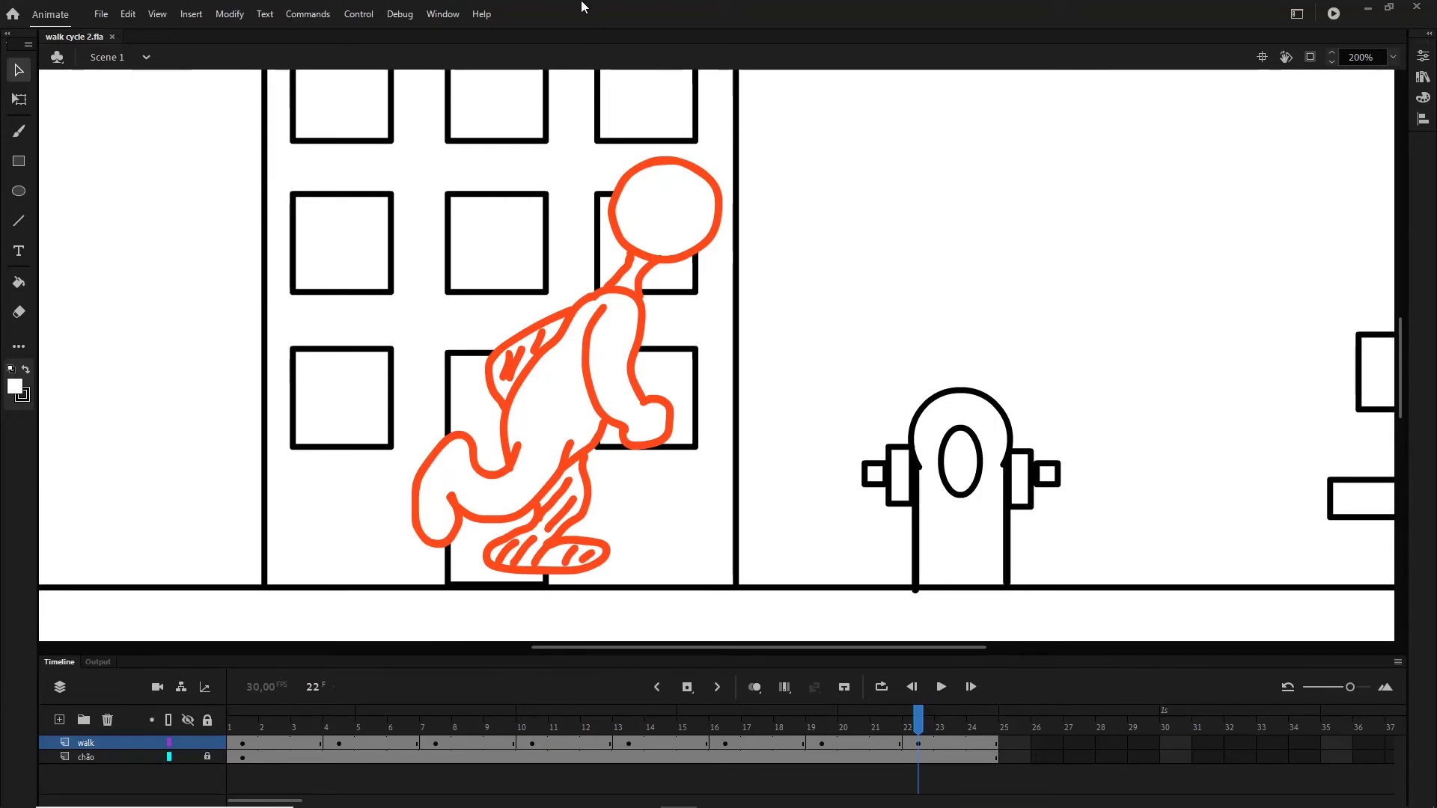
Fit the stage in the window and scrub through the timeline to review the filled walk cycle against the street.
key("z")
left_click(615, 384, "alt")
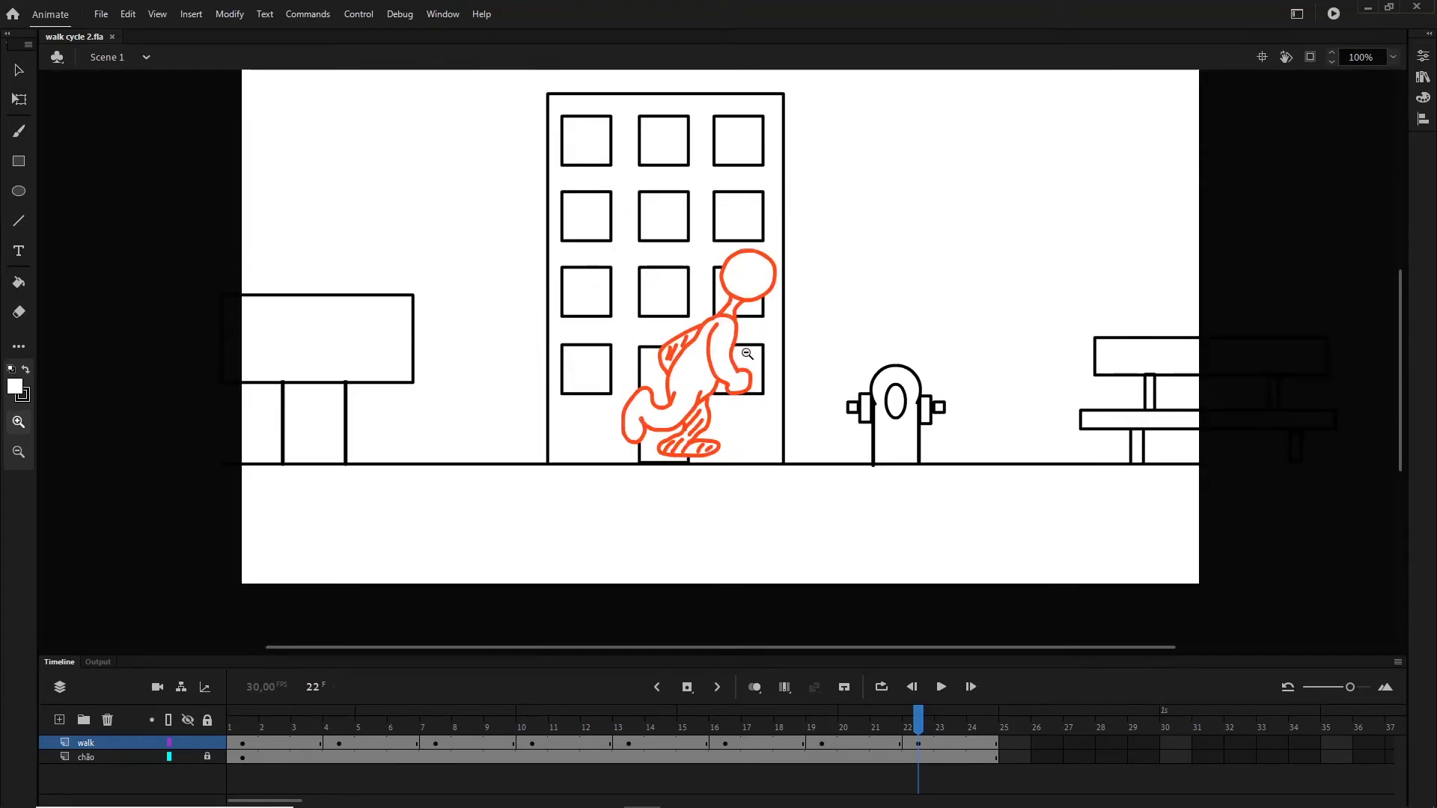
left_click(765, 401, "alt")
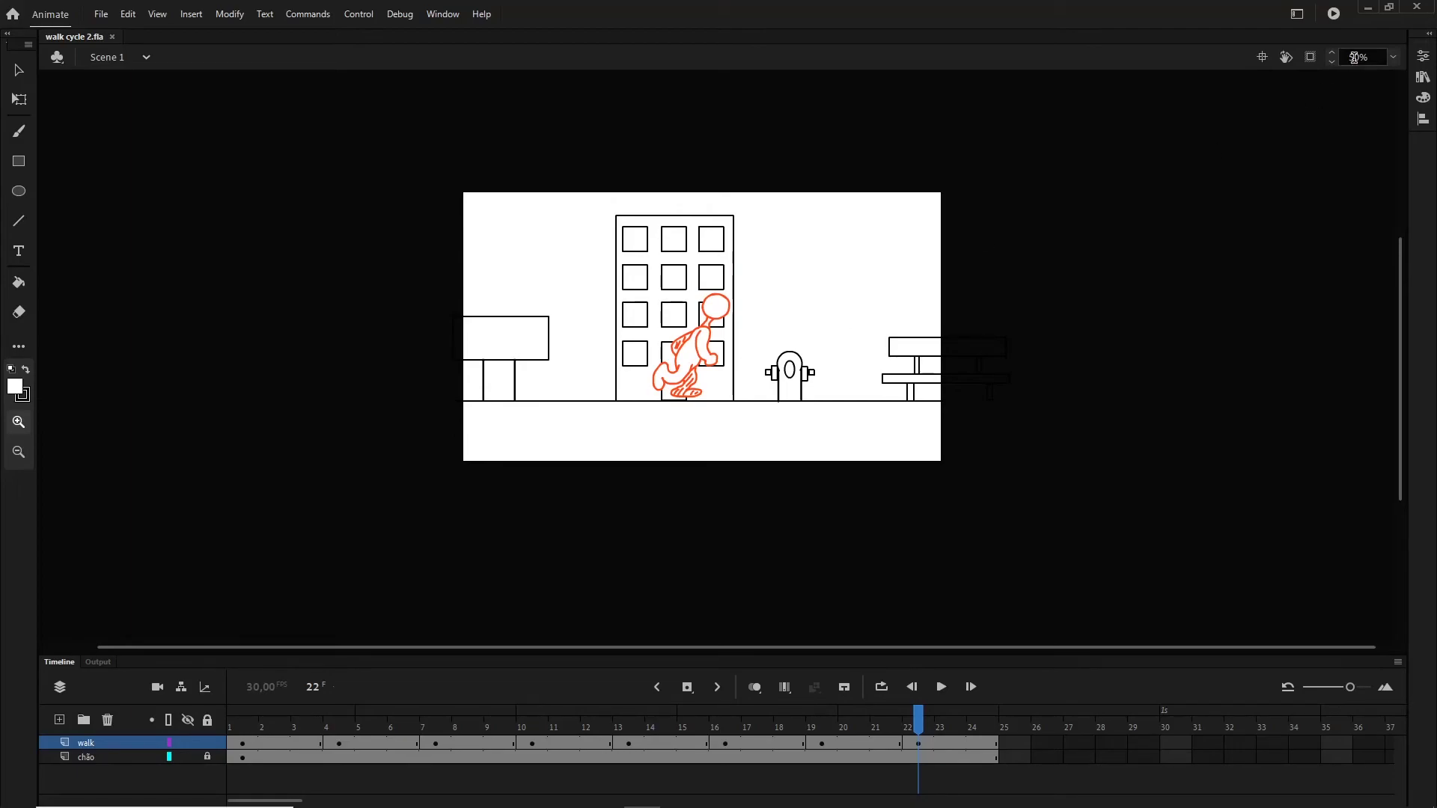
left_click(1394, 58)
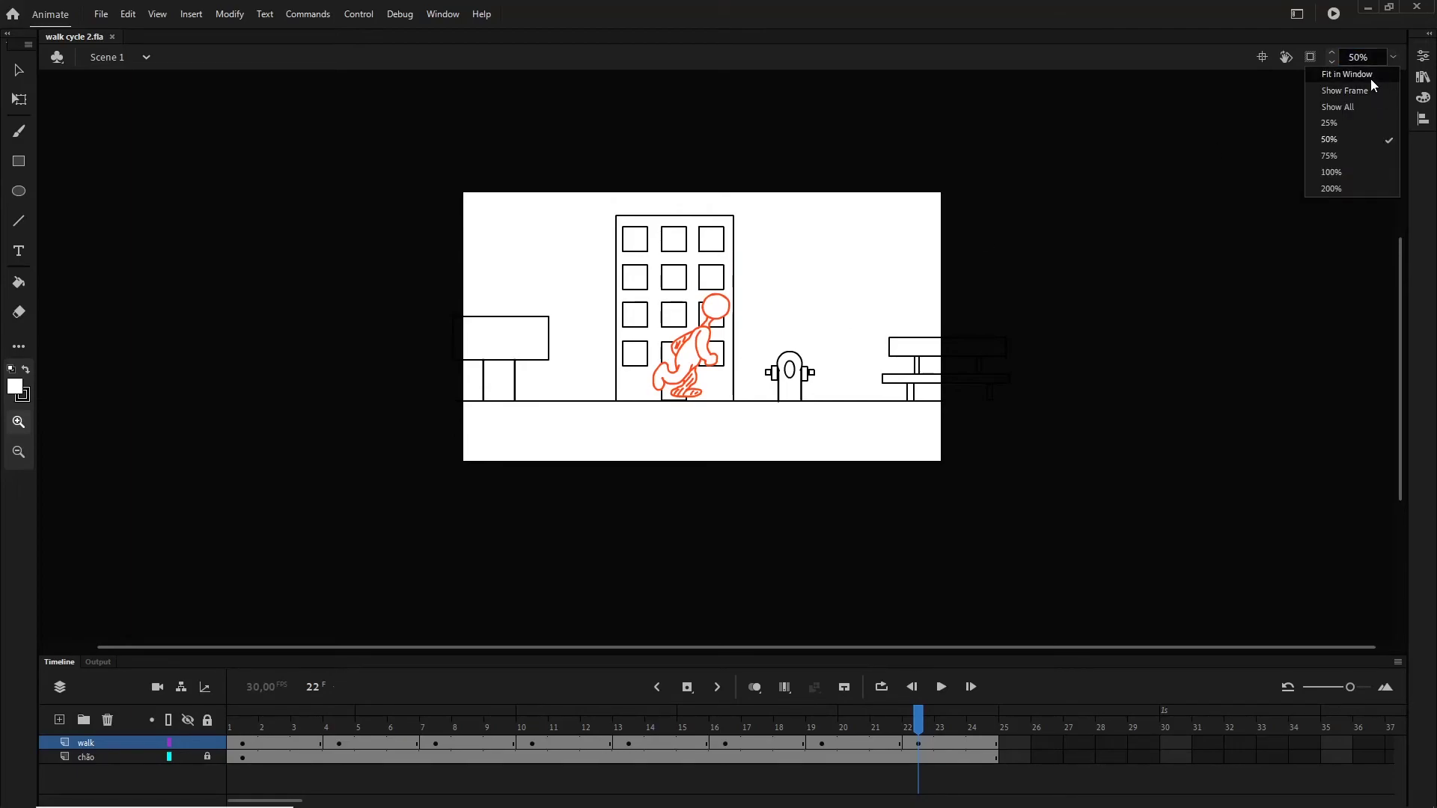
left_click(1372, 77)
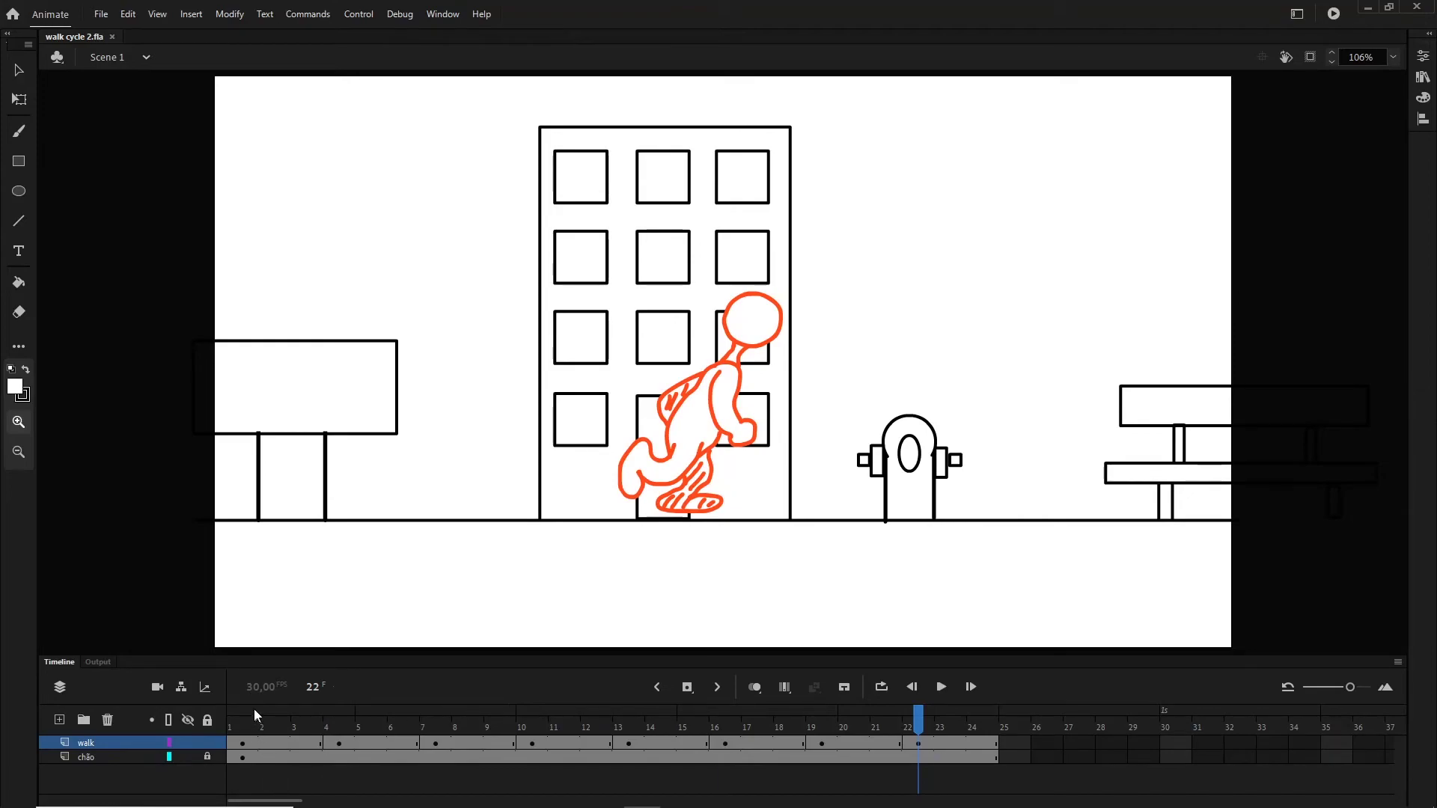
left_click(255, 739)
left_click_drag(244, 723, 950, 745)
Lock the walk layer, unlock the chão layer and select the left end of its ground line on frame 1.
left_click(244, 758)
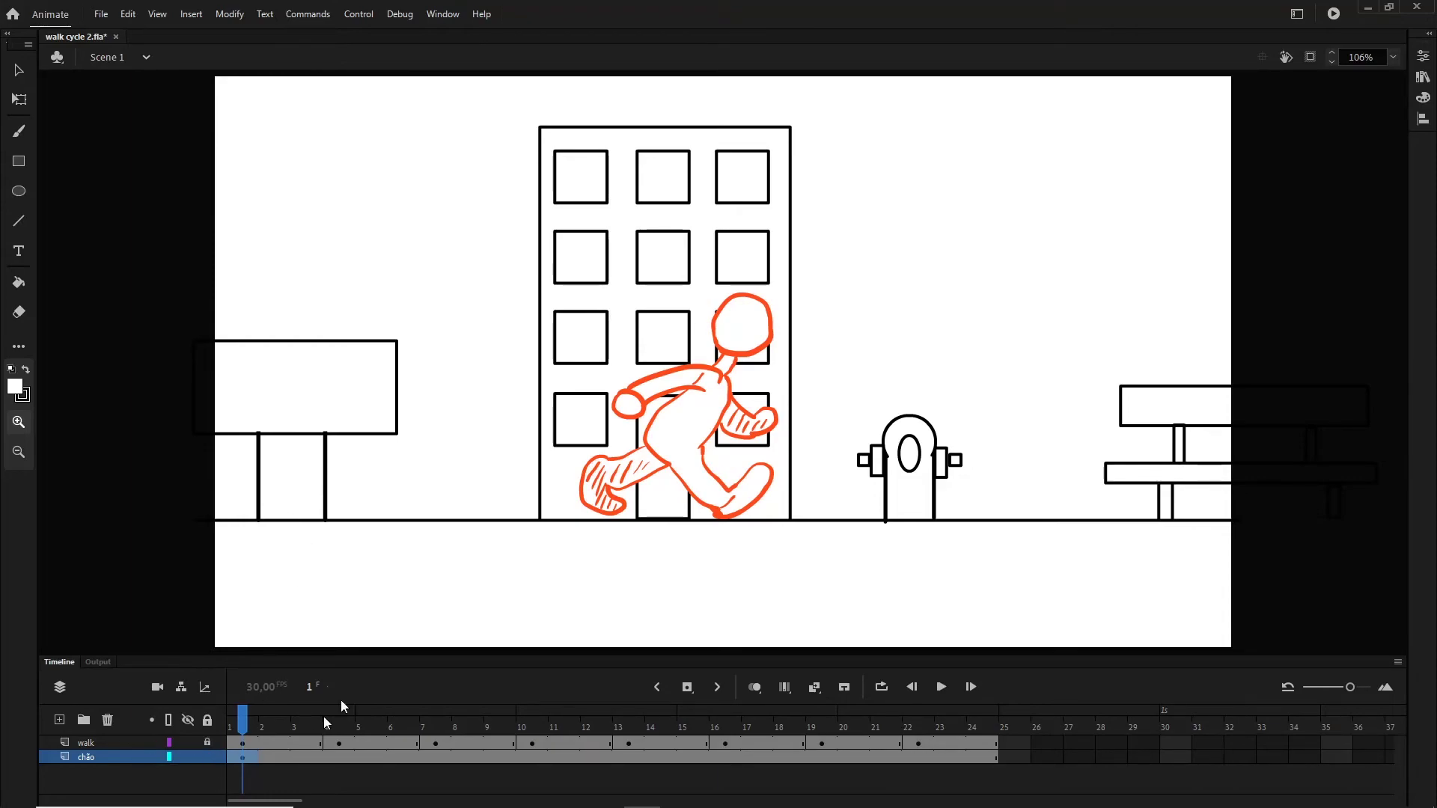
key("alt")
key("v")
key("Escape")
key("v")
left_click(227, 522)
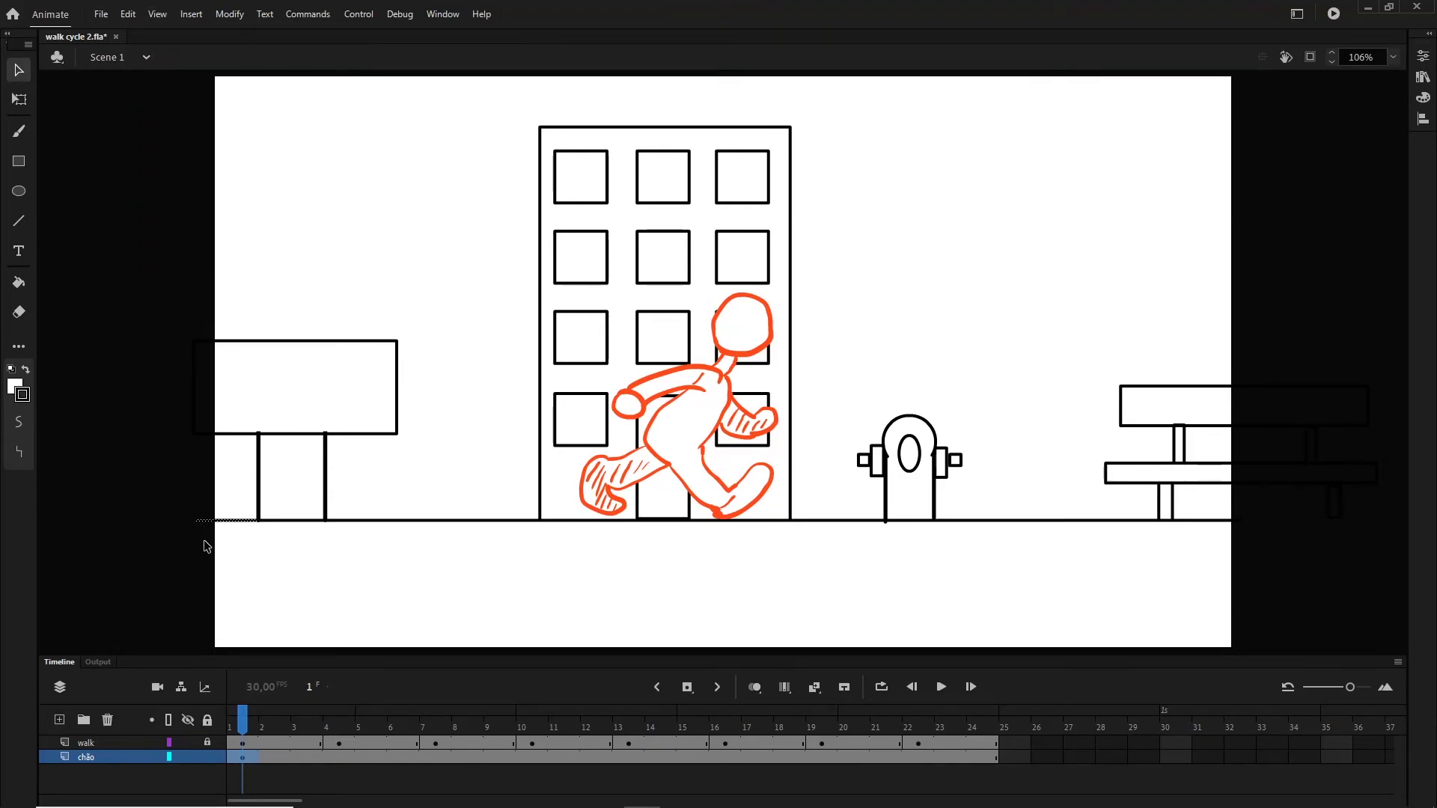
Extend the ground line with the Brush well beyond the stage's left edge.
left_click(18, 131)
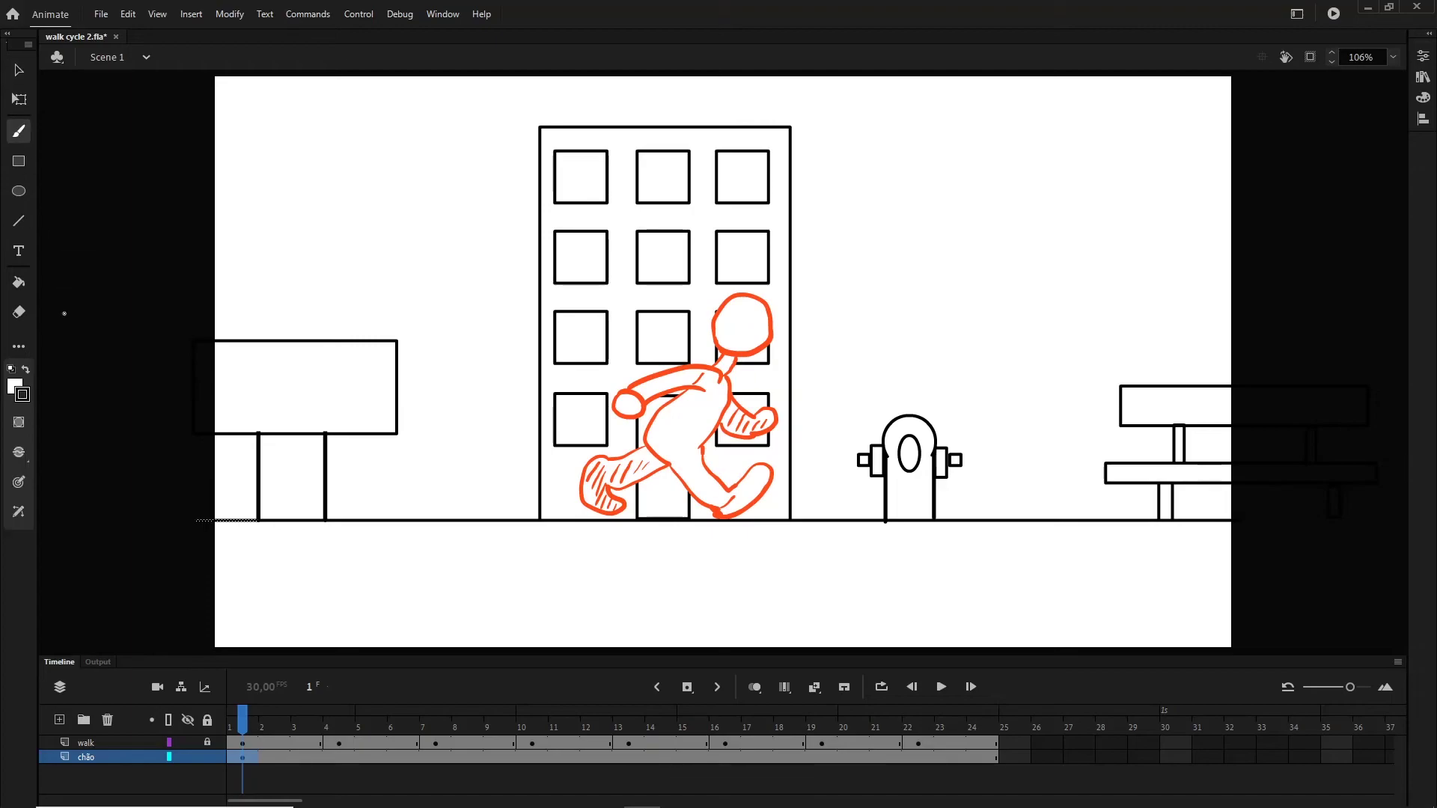
key("x")
key("ctrl+minus")
key("ctrl+minus")
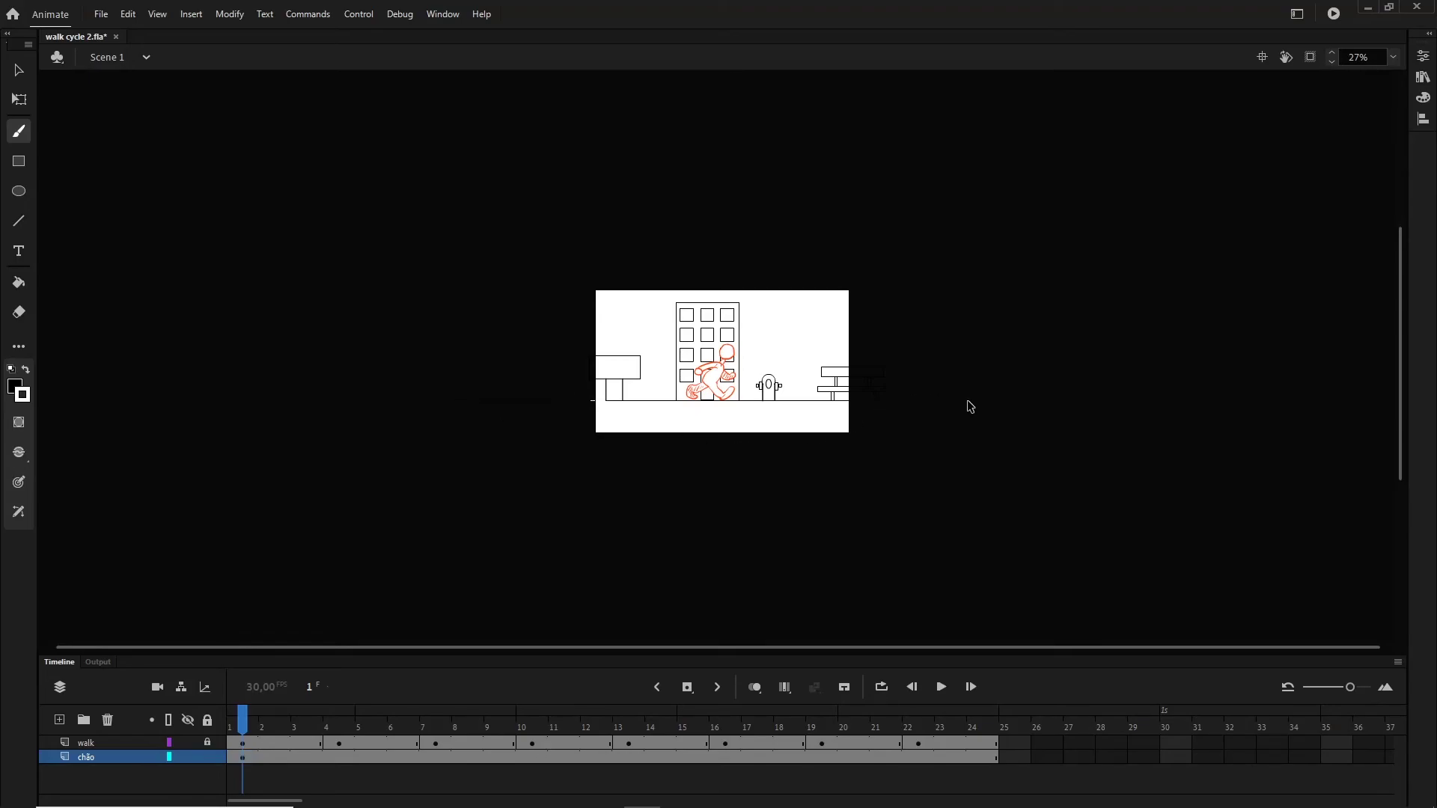
Brush the ground line onward past the bench, well beyond the stage's right edge.
key("ctrl+equal")
key("ctrl+equal")
left_click_drag(1092, 557, 370, 578)
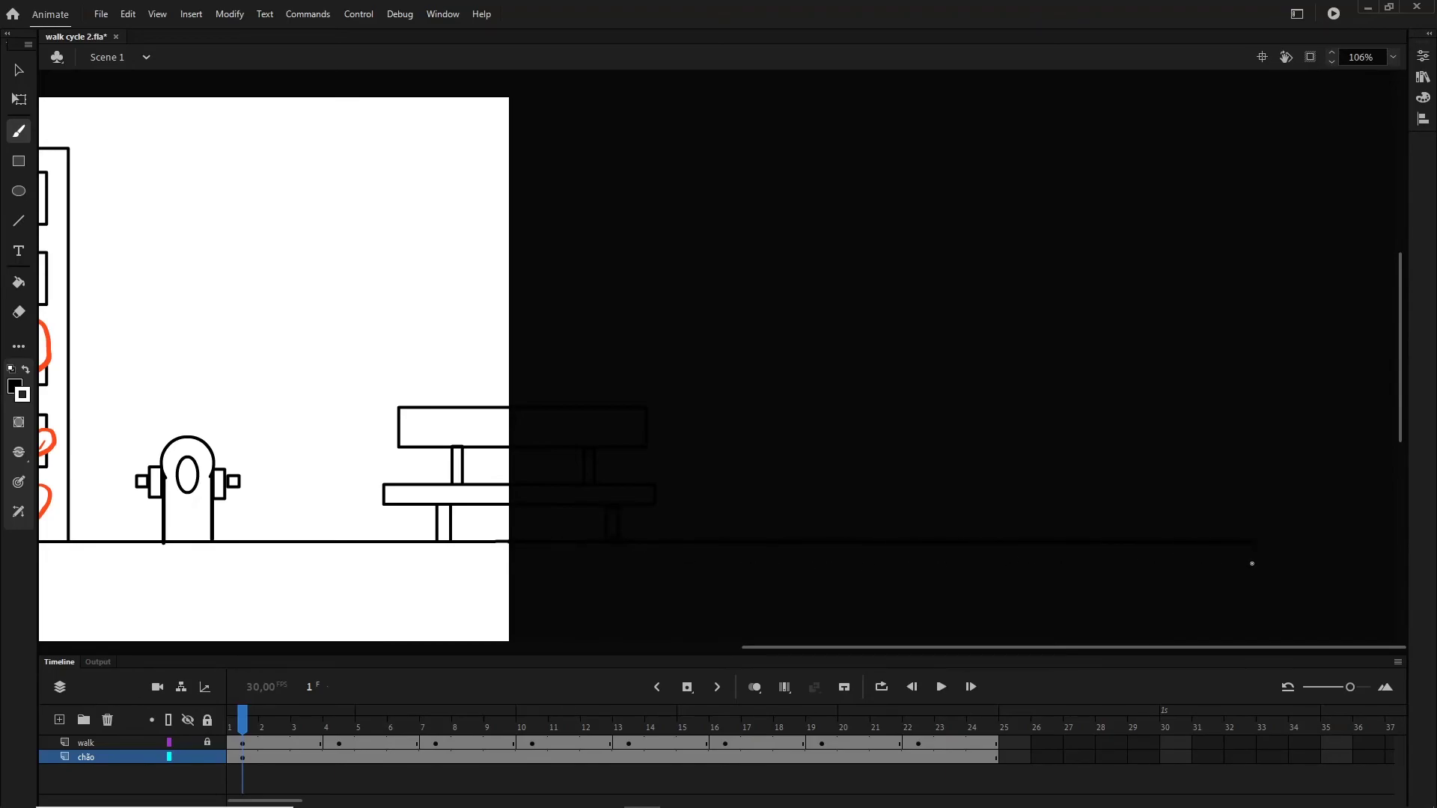
left_click(13, 69)
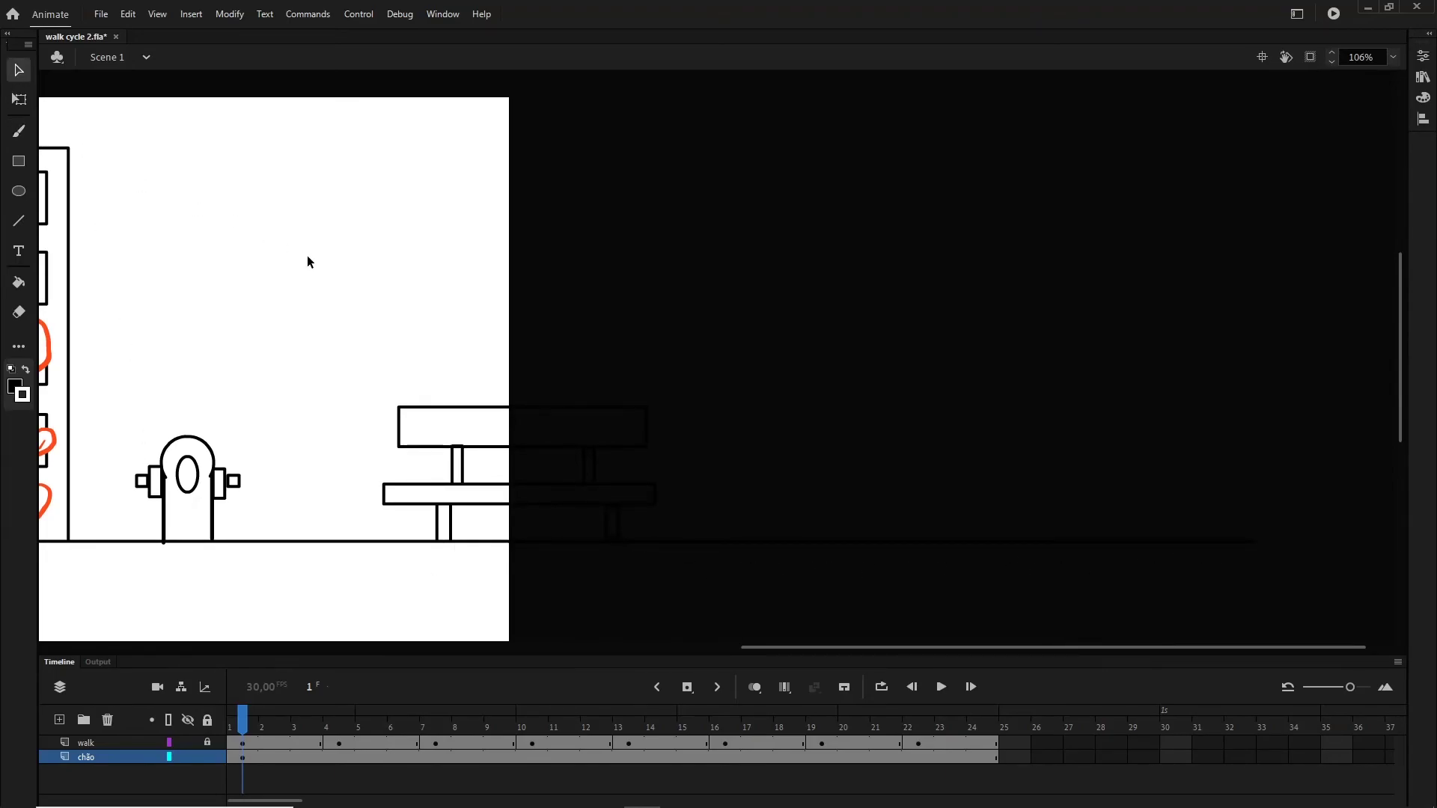
Try moving the whole chão street drawing to the right with Free Transform, and undo the move.
key("ctrl+3")
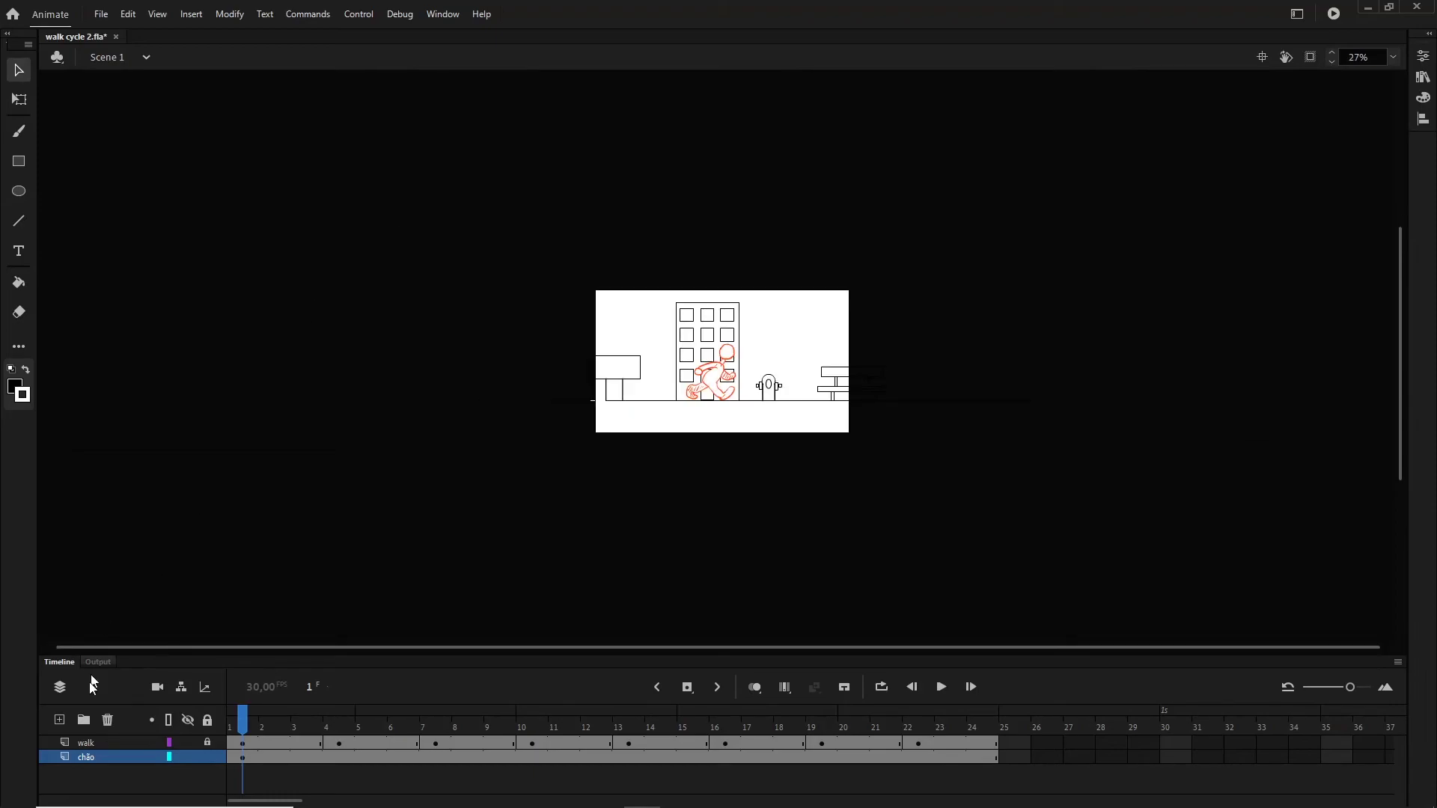
left_click(122, 760)
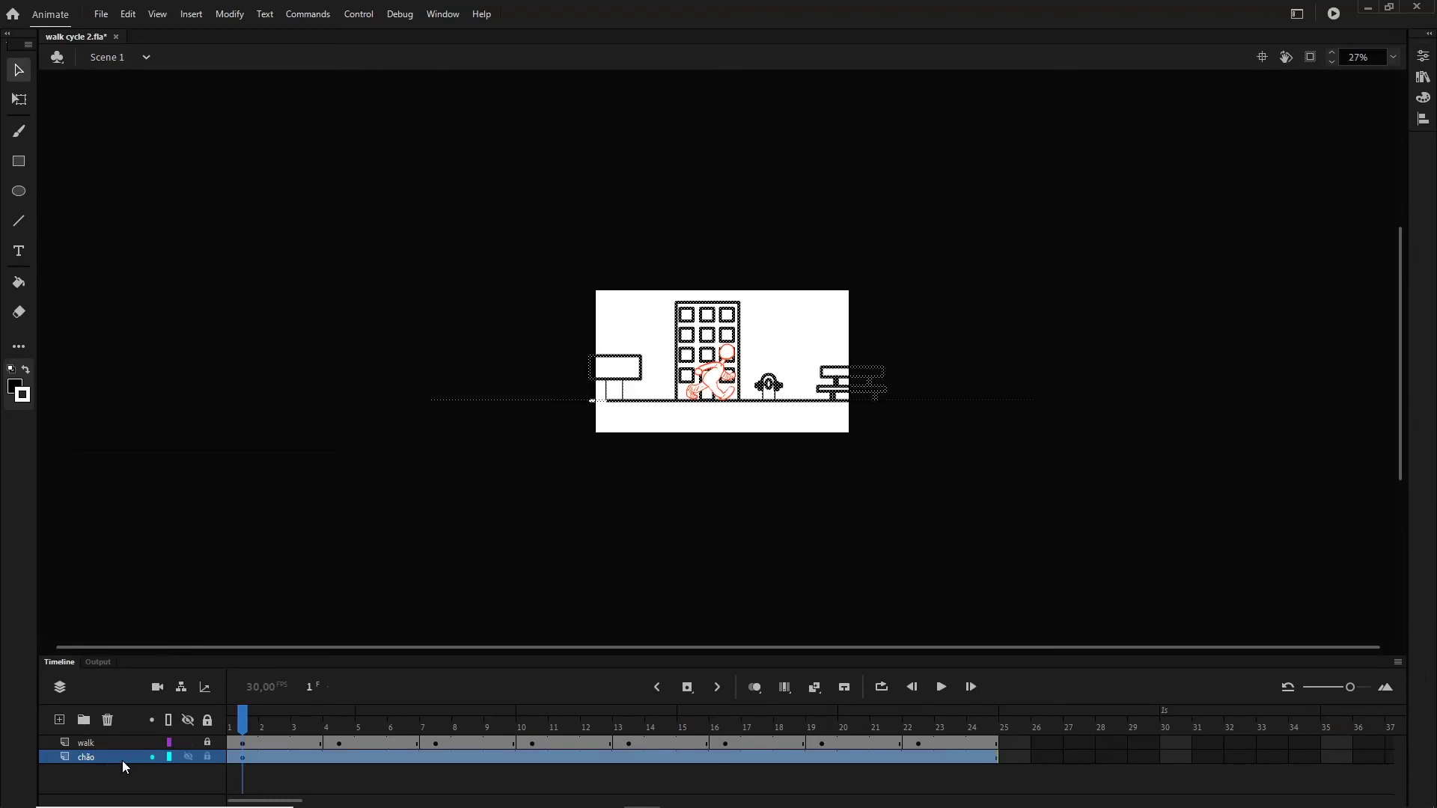
key("q")
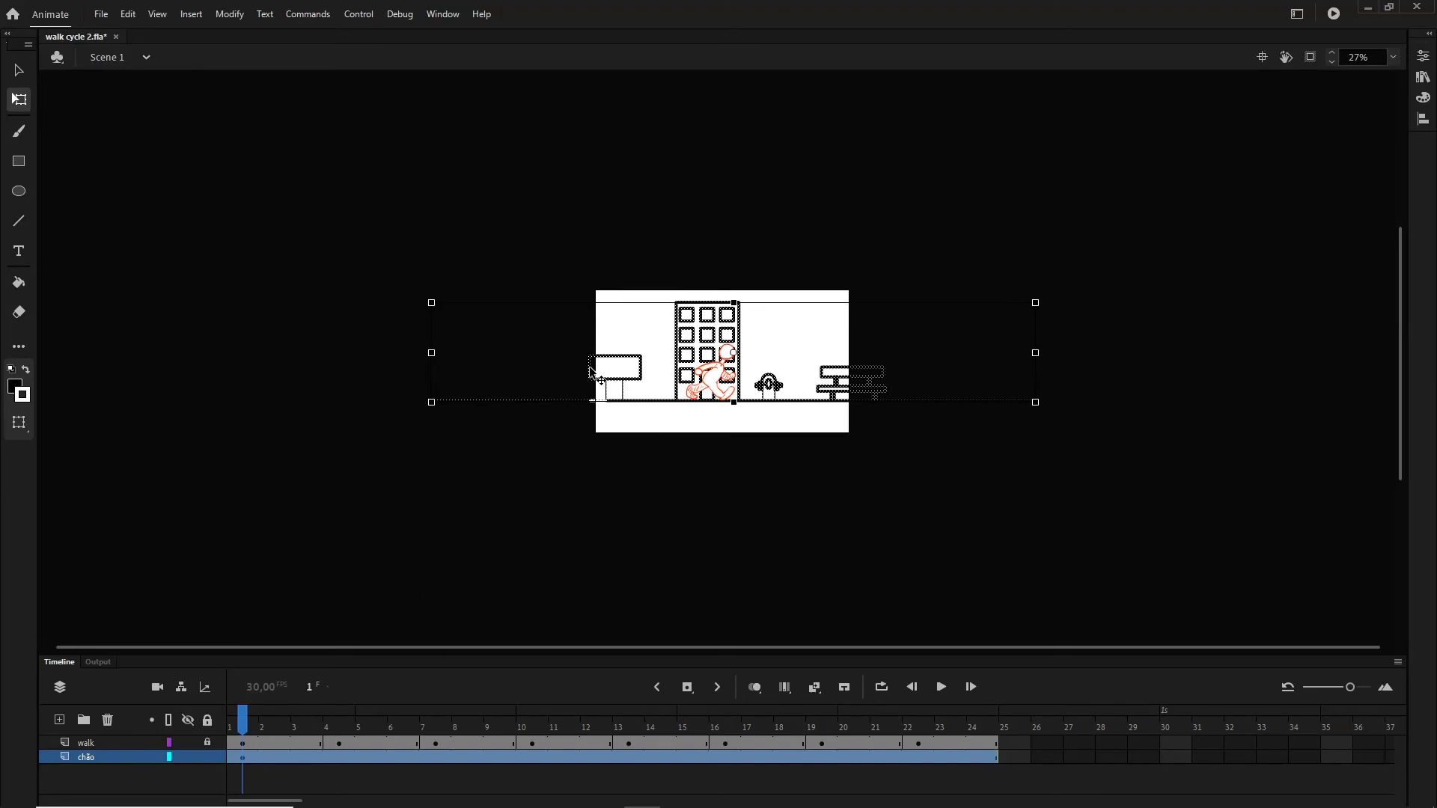
left_click_drag(592, 372, 825, 372)
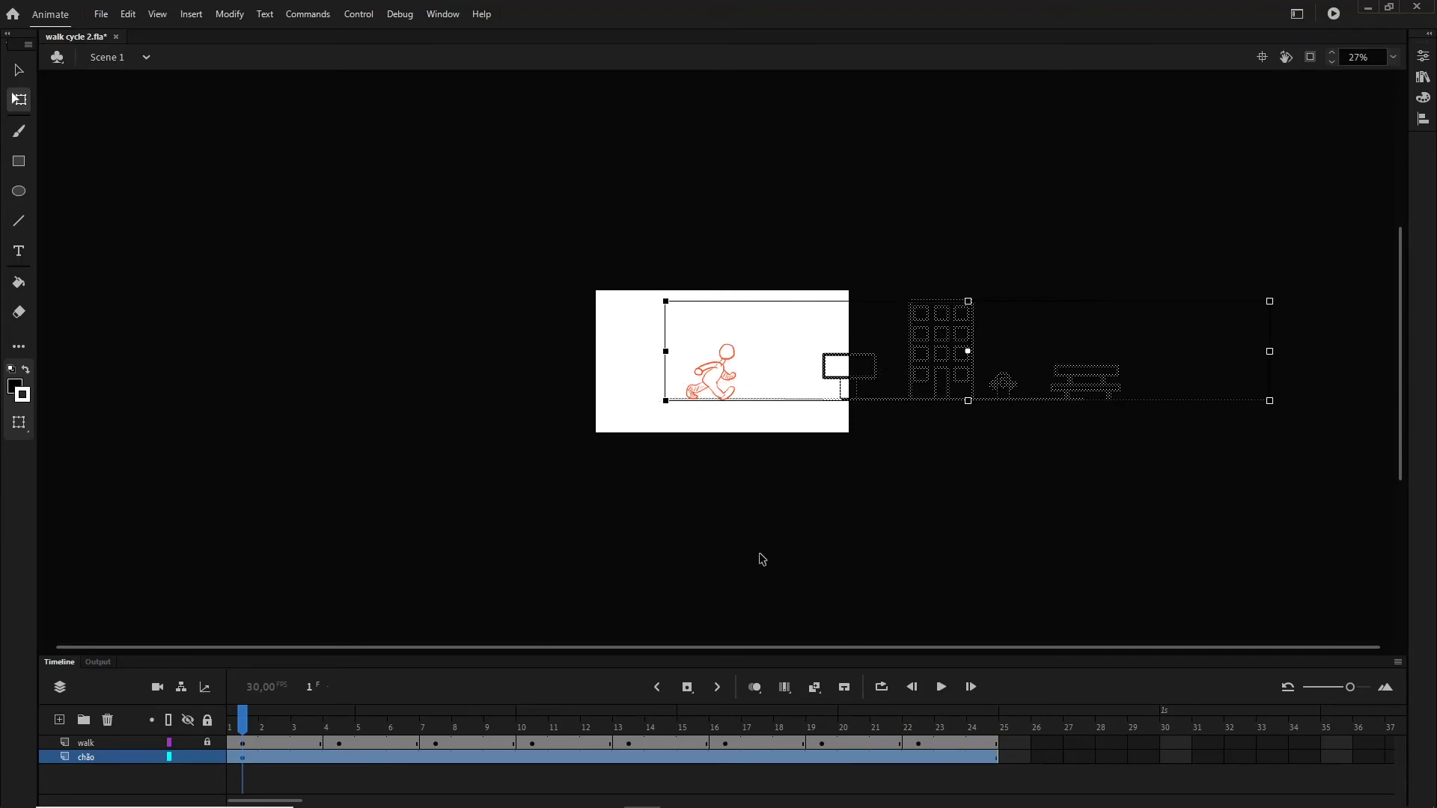
key("ctrl+z")
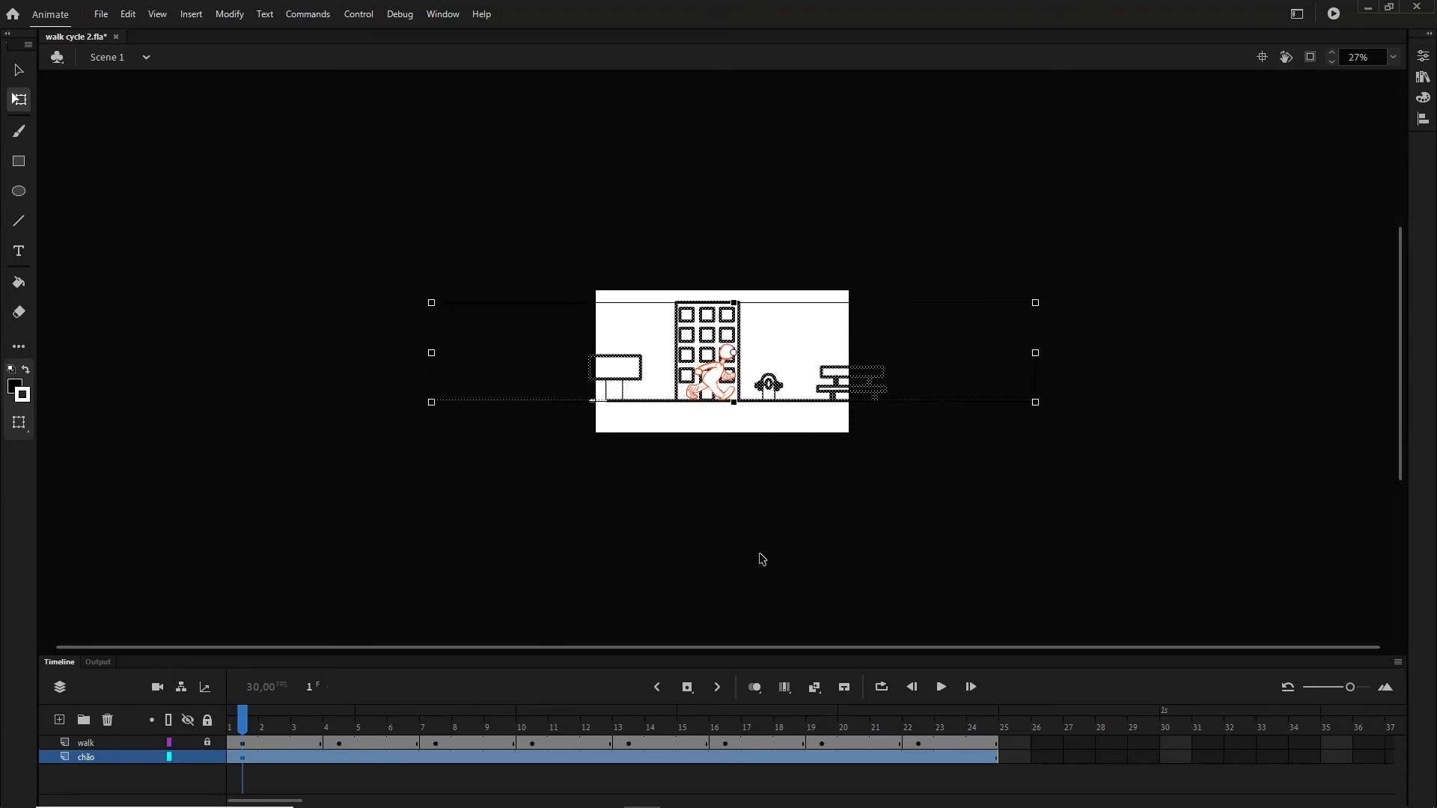
Move the whole chão street drawing right on frame 1 until the sign stands just ahead of the walker.
left_click_drag(605, 379, 761, 394)
left_click_drag(762, 393, 768, 395)
left_click(693, 536)
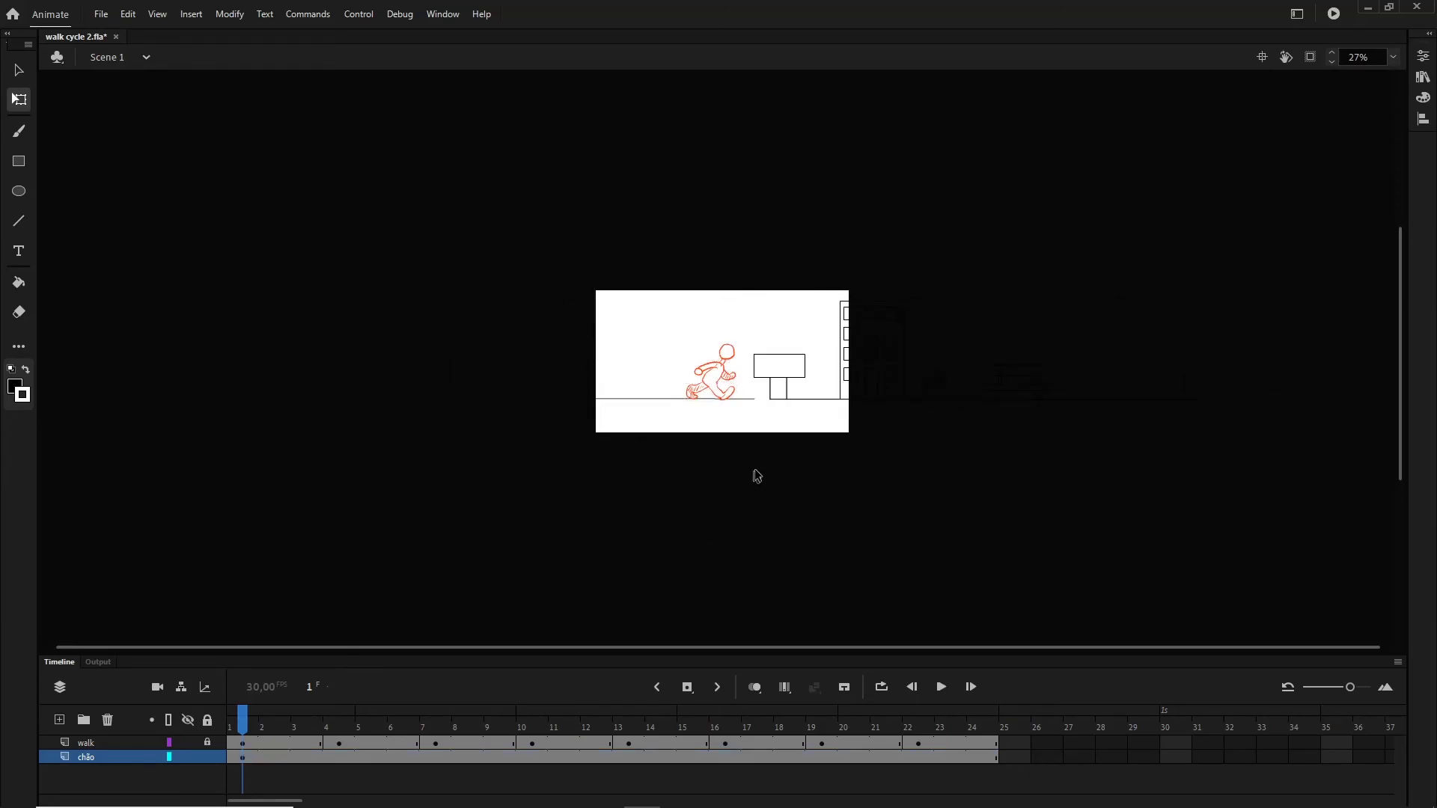
Brush in the gap in the ground line between the walker and the sign's post.
scroll(786, 449, "up", 2)
scroll(787, 493, "down", 2)
key("ctrl+equal")
key("ctrl+equal")
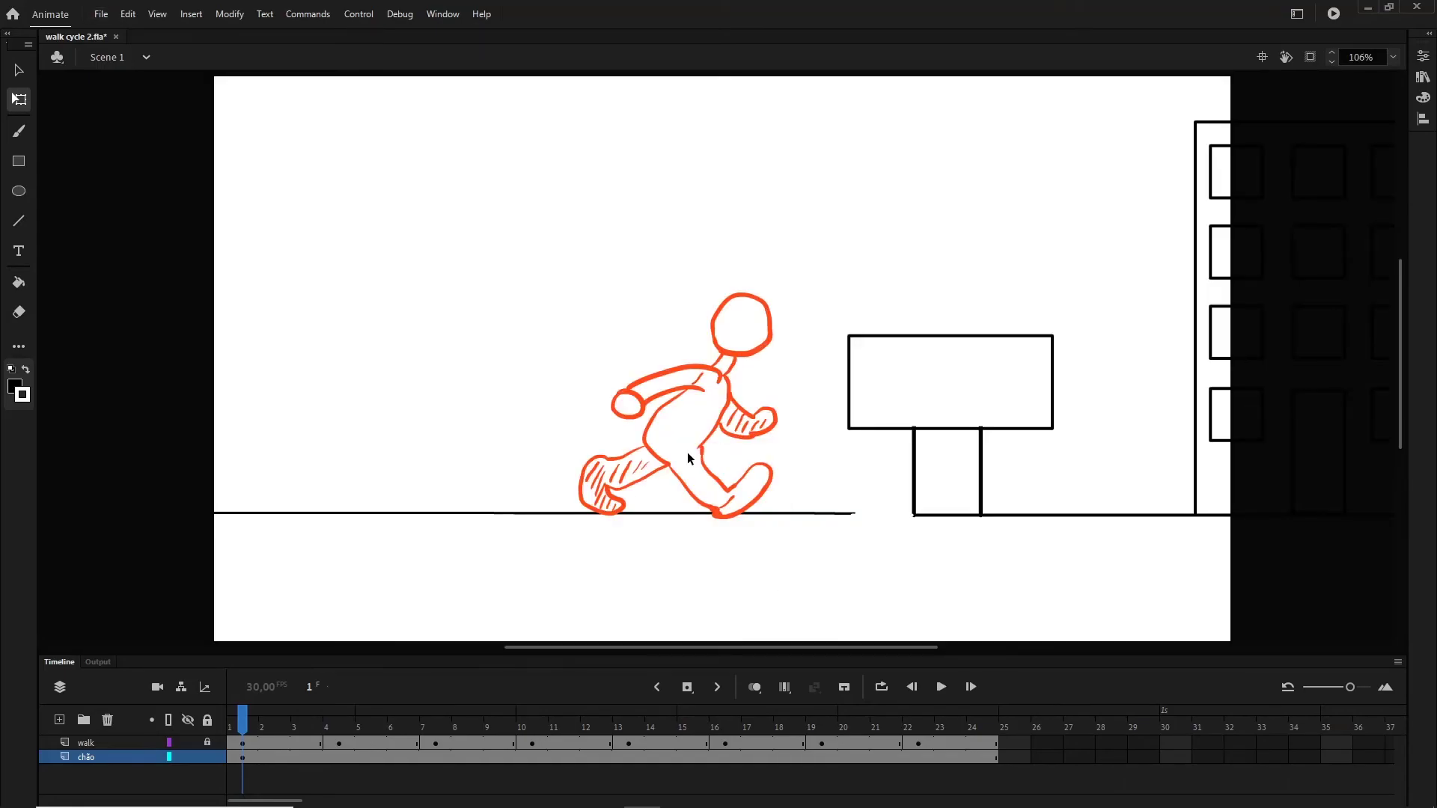
key("b")
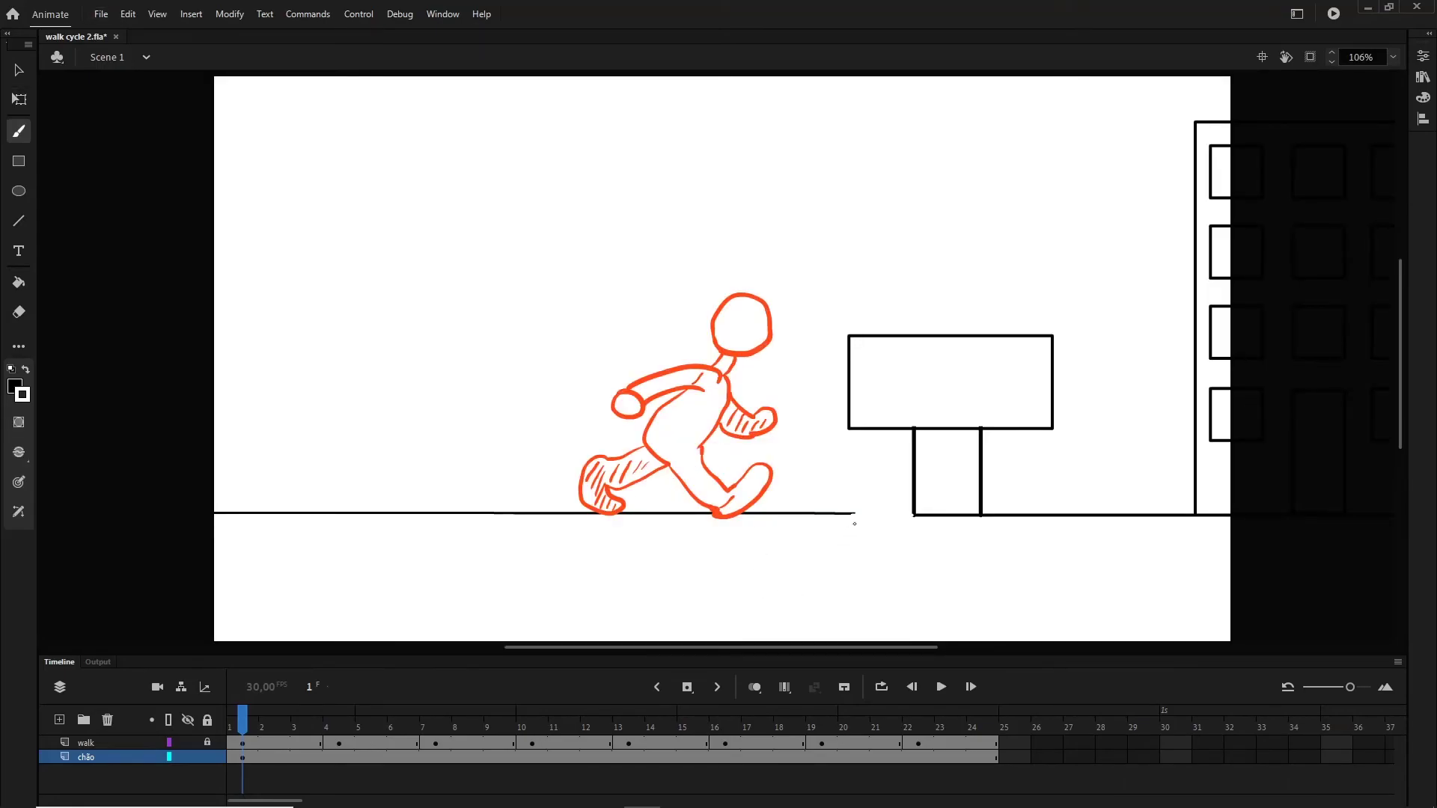
left_click_drag(861, 515, 928, 517)
left_click(19, 69)
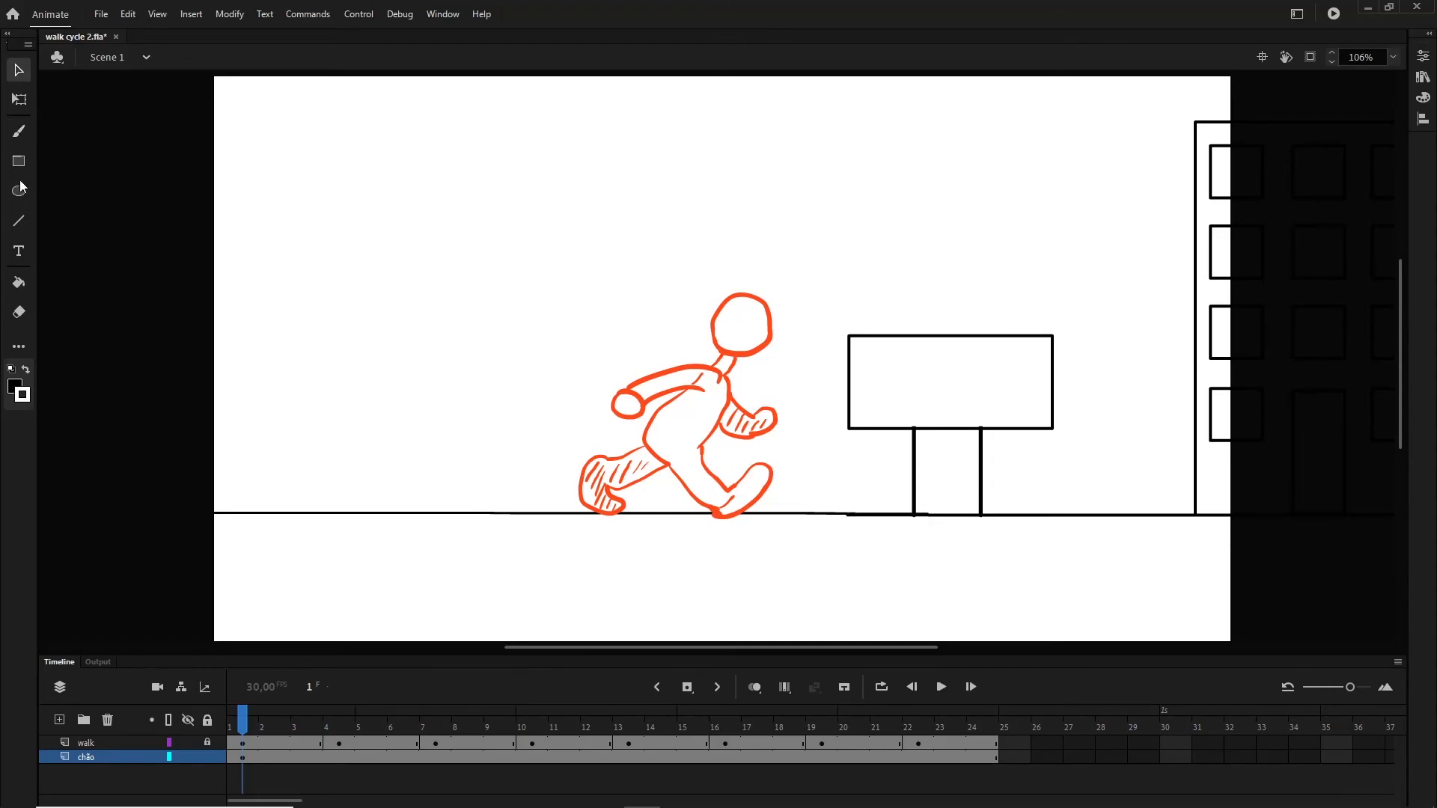
Insert a keyframe at frame 24 of the chão layer and move the street drawing left until the bench sits just behind the walker.
key("ctrl+minus")
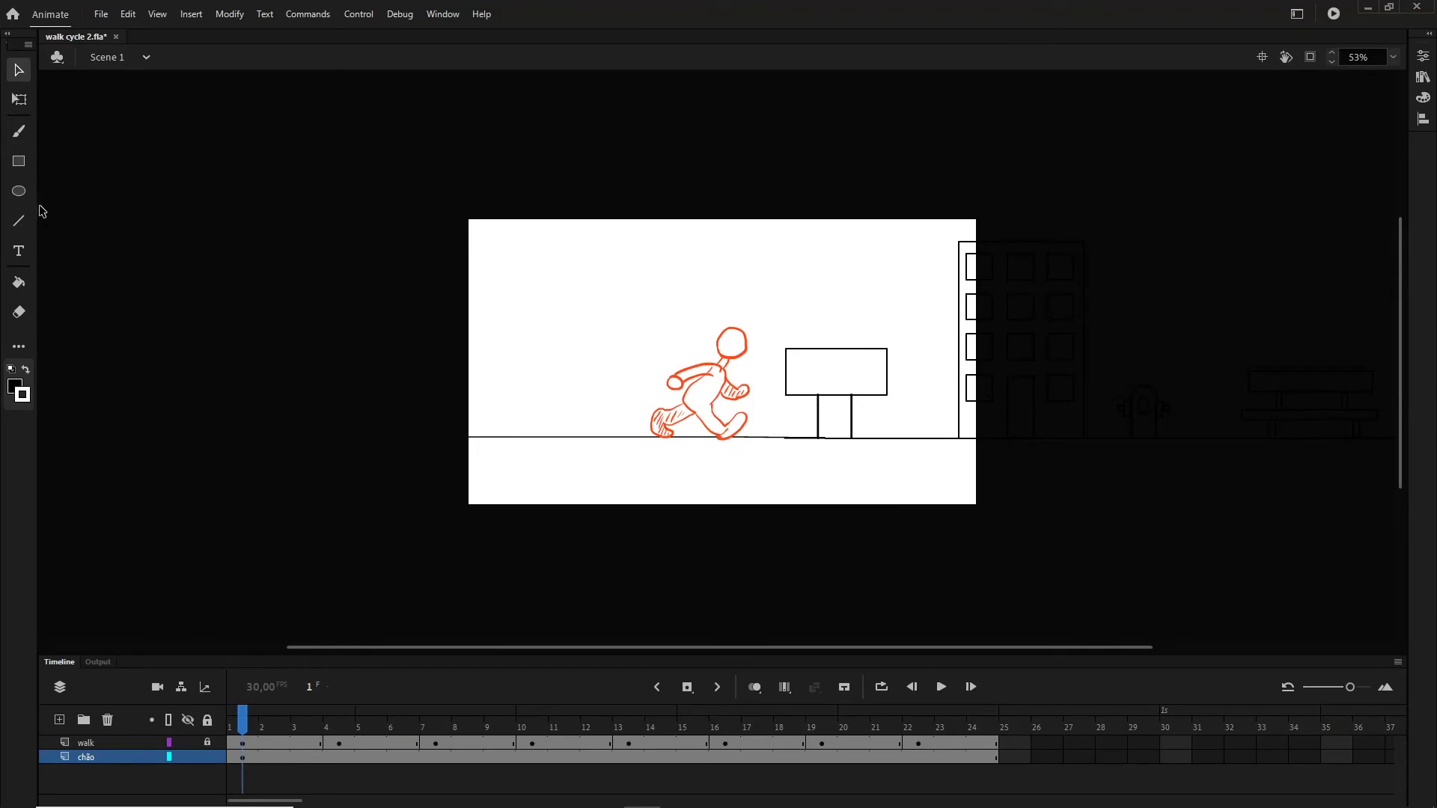
left_click(991, 758)
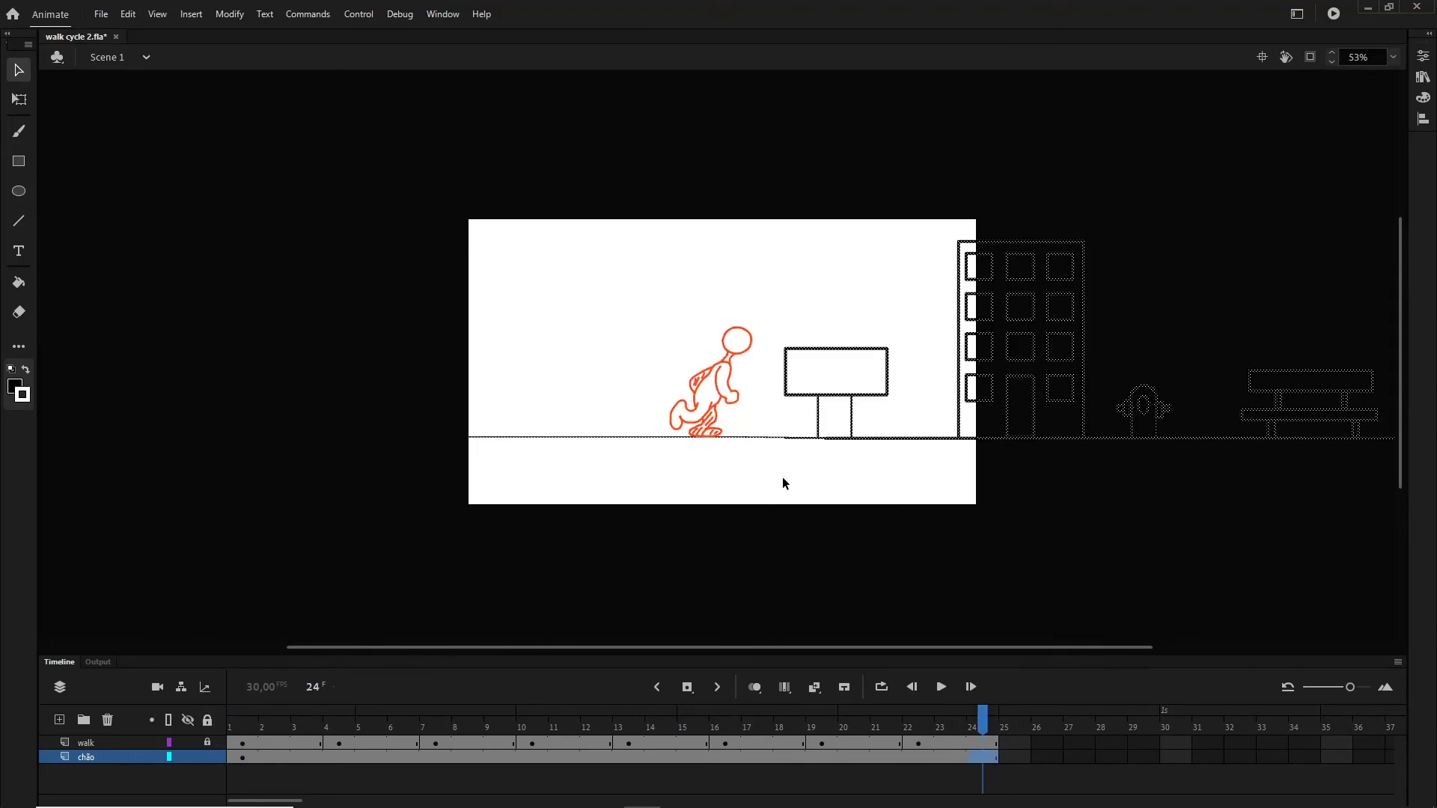
key("q")
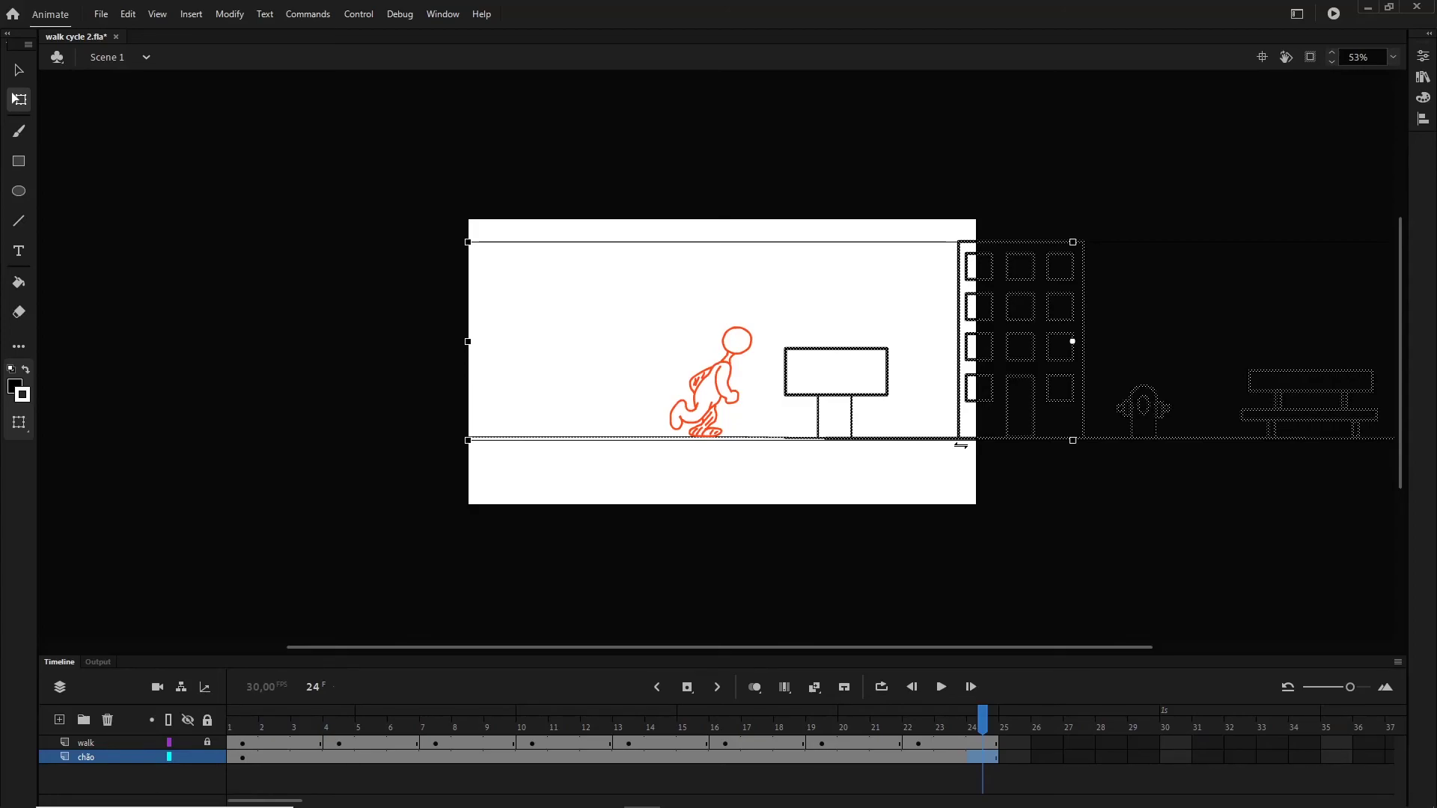
right_click(983, 759)
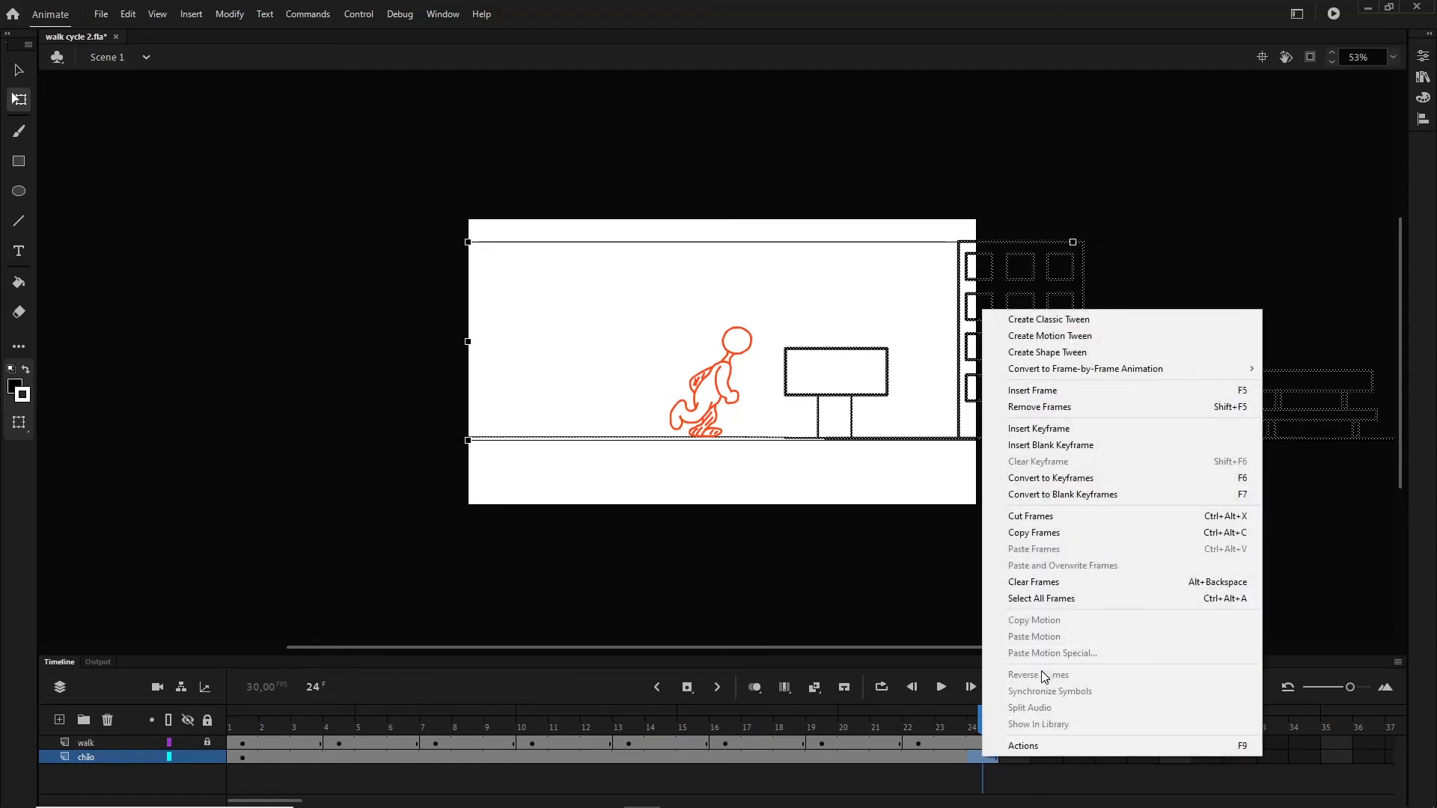
left_click(1026, 435)
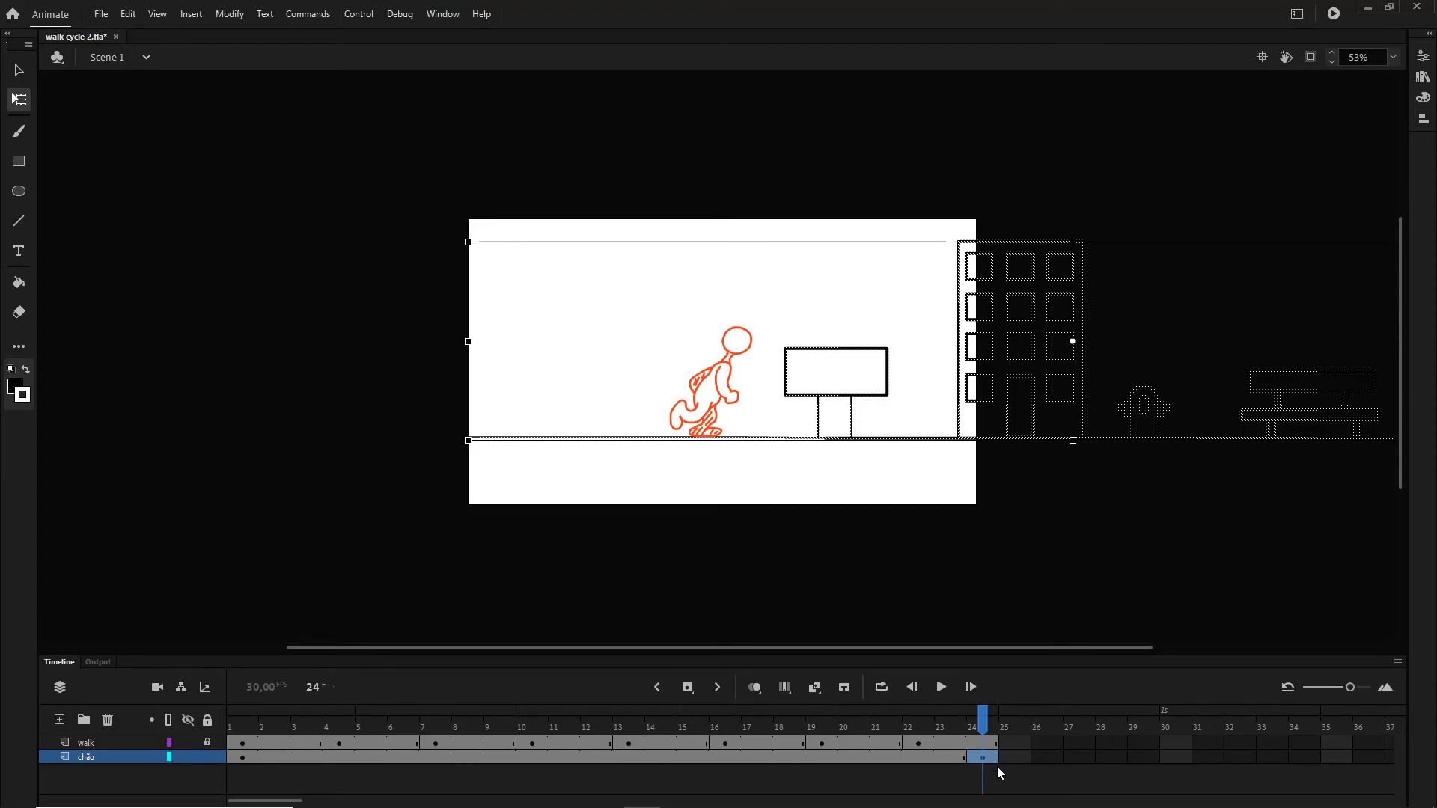
left_click_drag(1091, 434, 384, 504)
left_click(1071, 557)
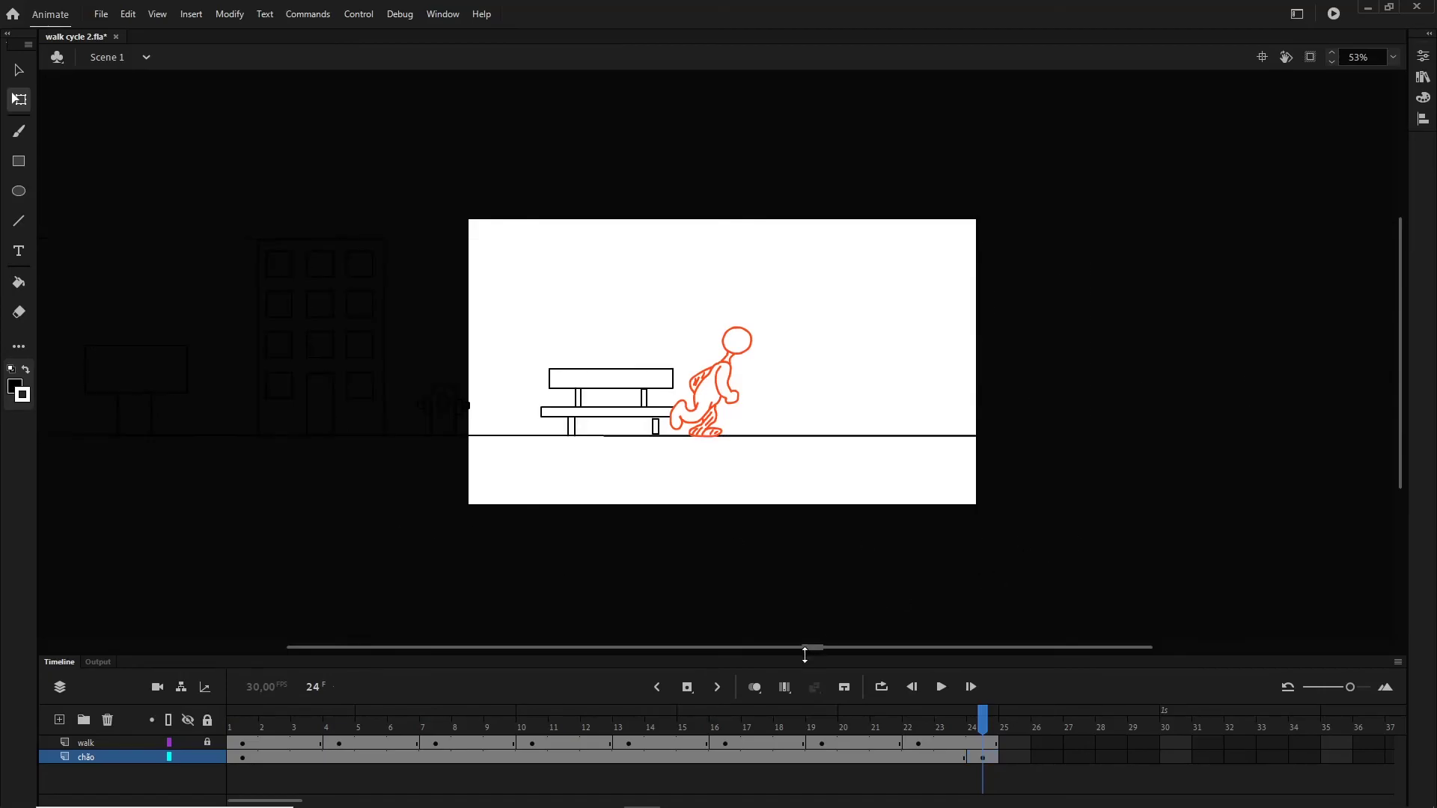
Create a classic tween between the chão layer's keyframes at frames 1 and 24, converting the drawing to a symbol.
left_click_drag(983, 720, 670, 743)
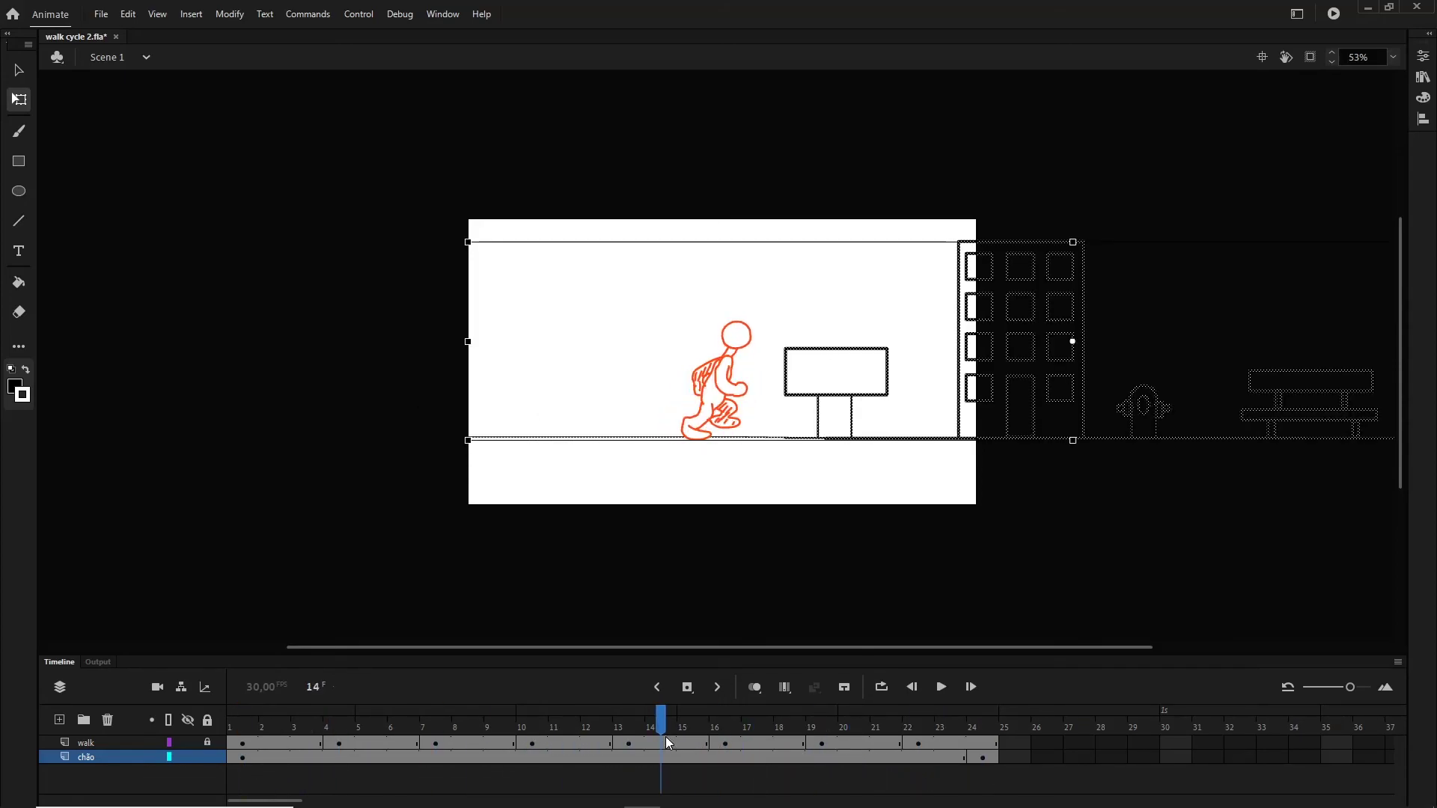
left_click(628, 760)
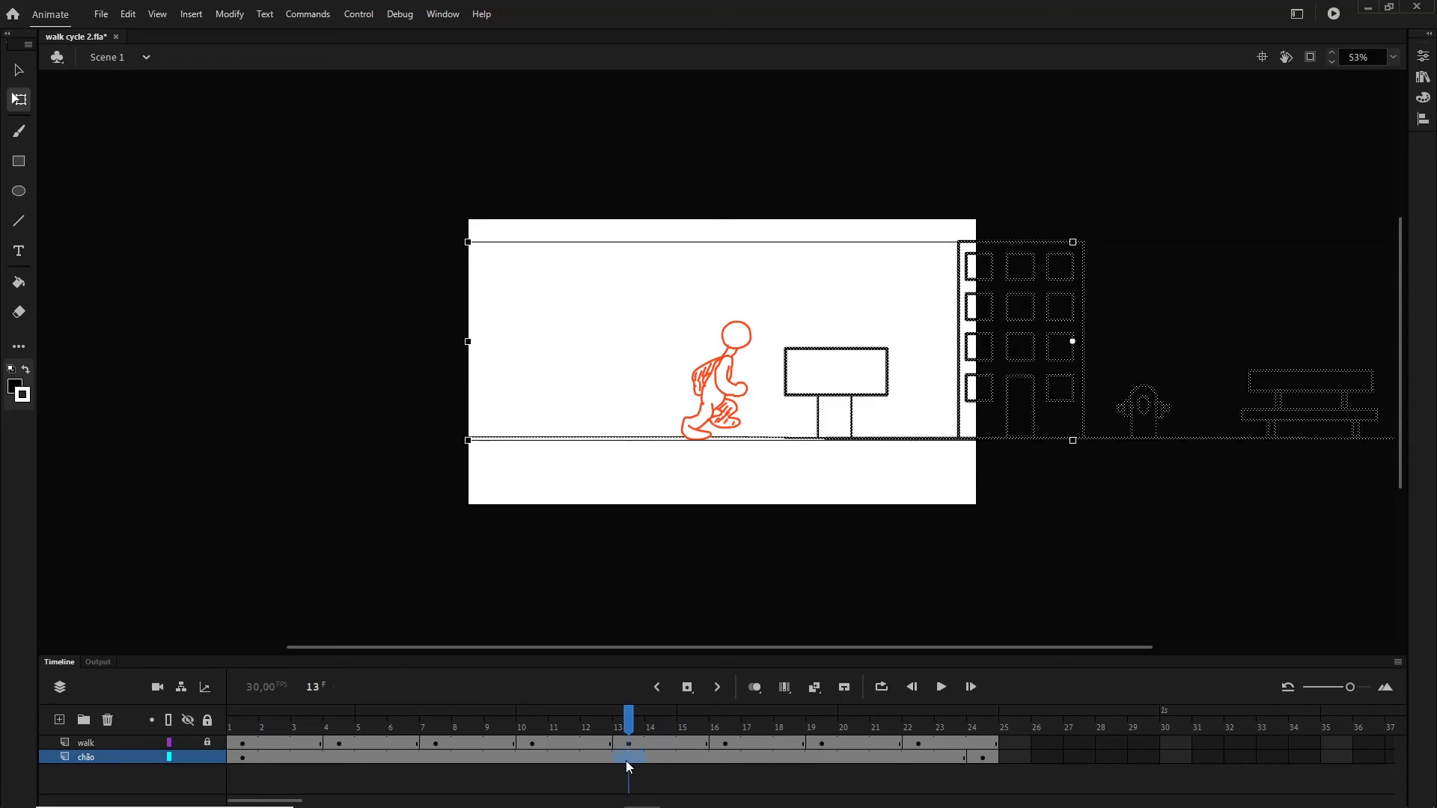
right_click(576, 758)
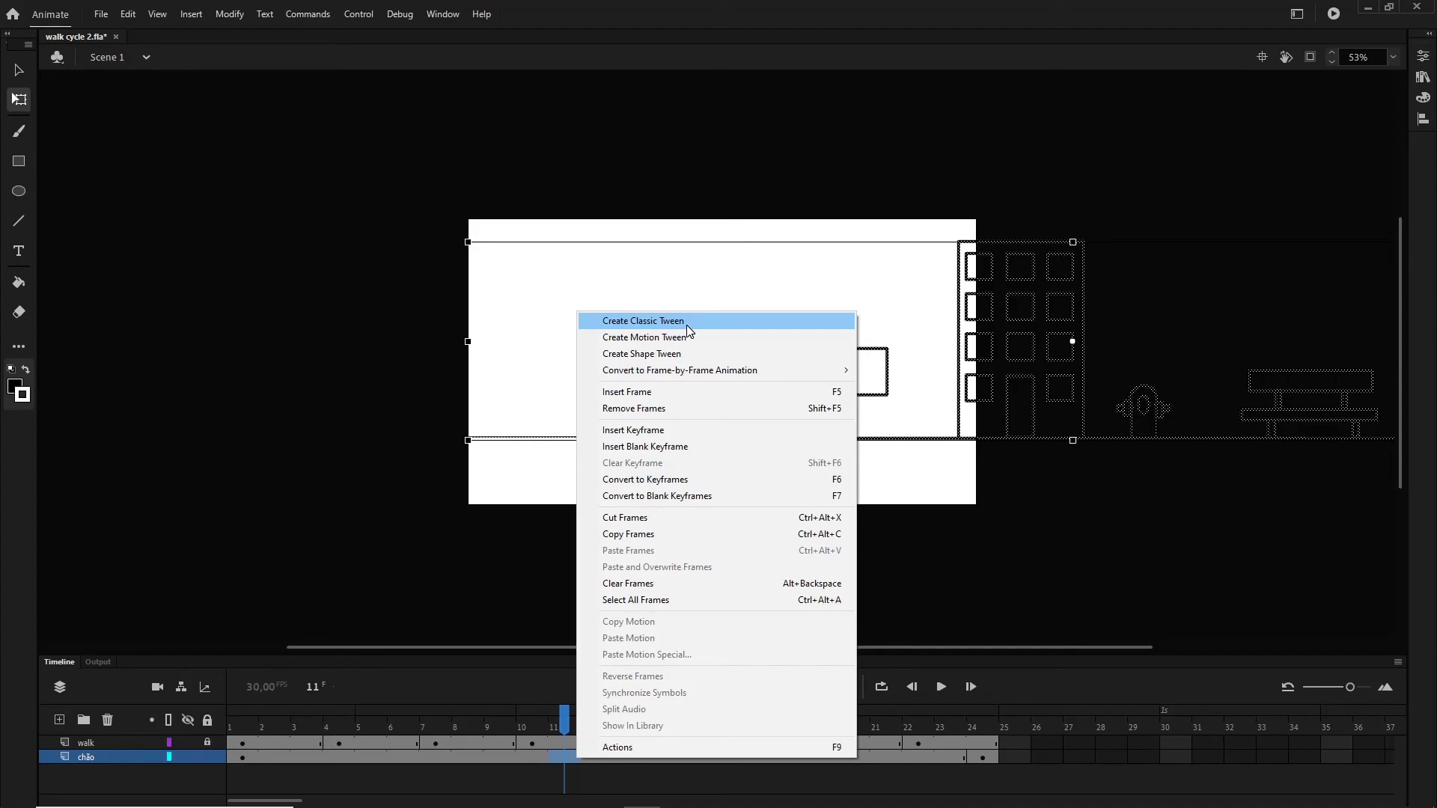
left_click(687, 328)
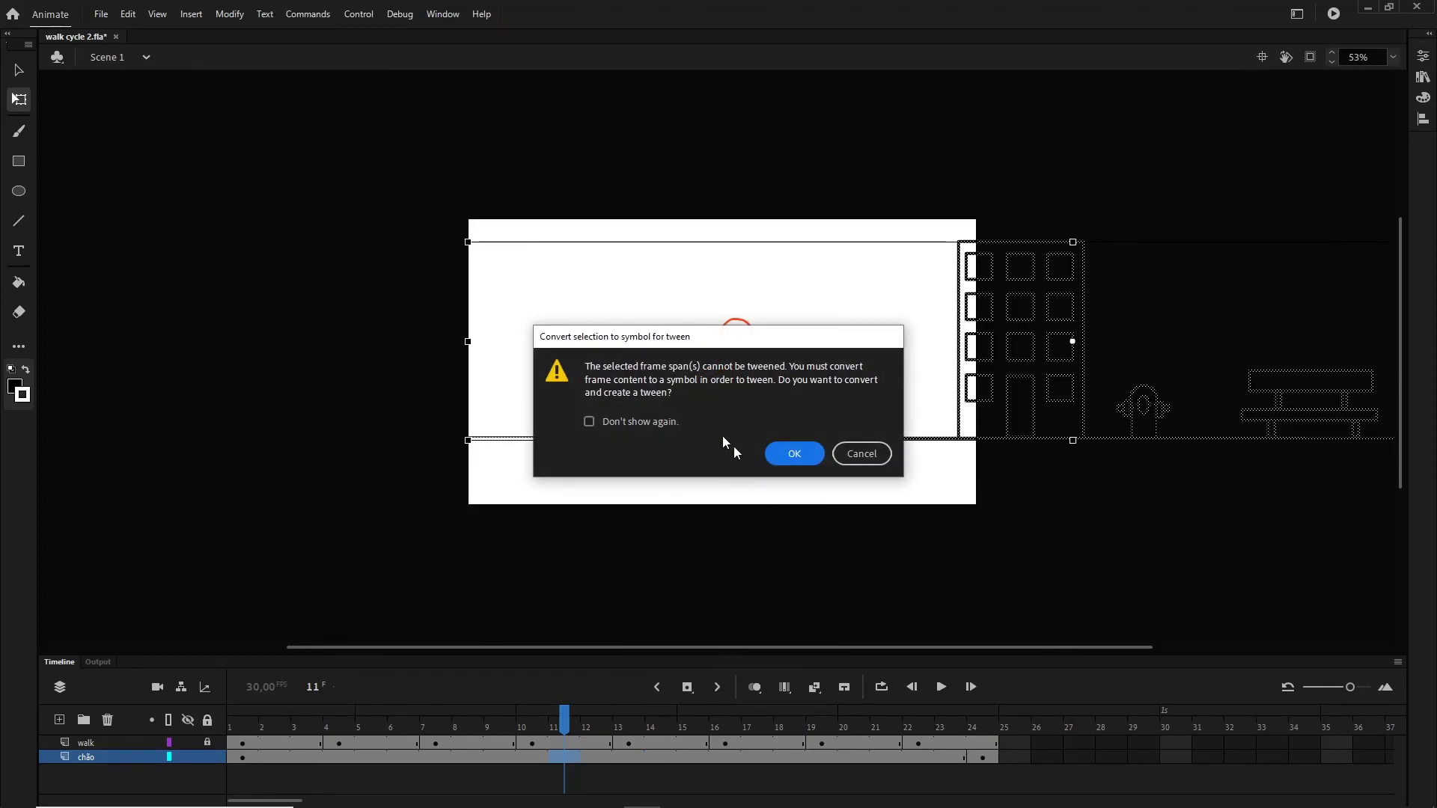
left_click(805, 452)
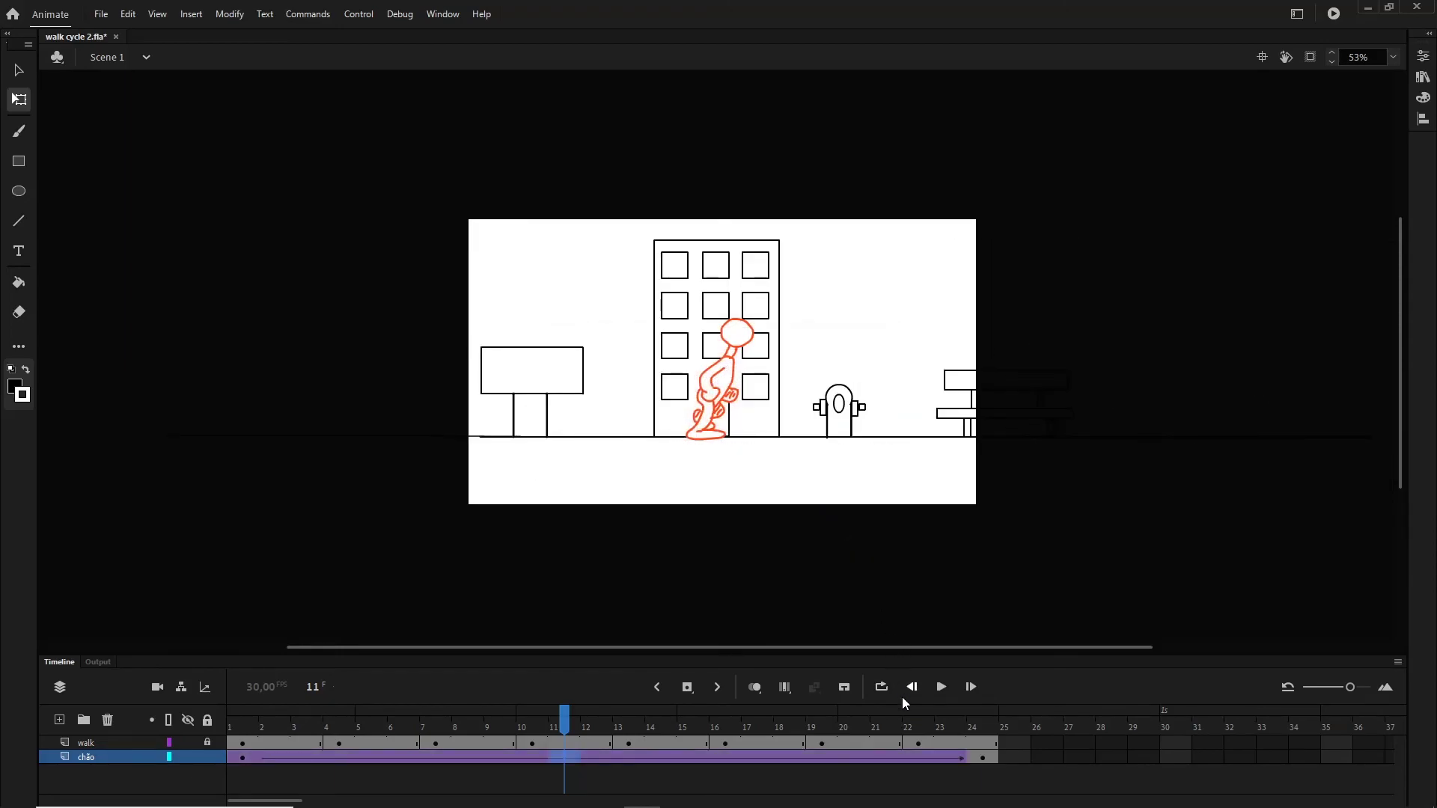
Scrub through the tweened background and play a test movie to check its motion against the walk cycle.
left_click_drag(560, 720, 980, 755)
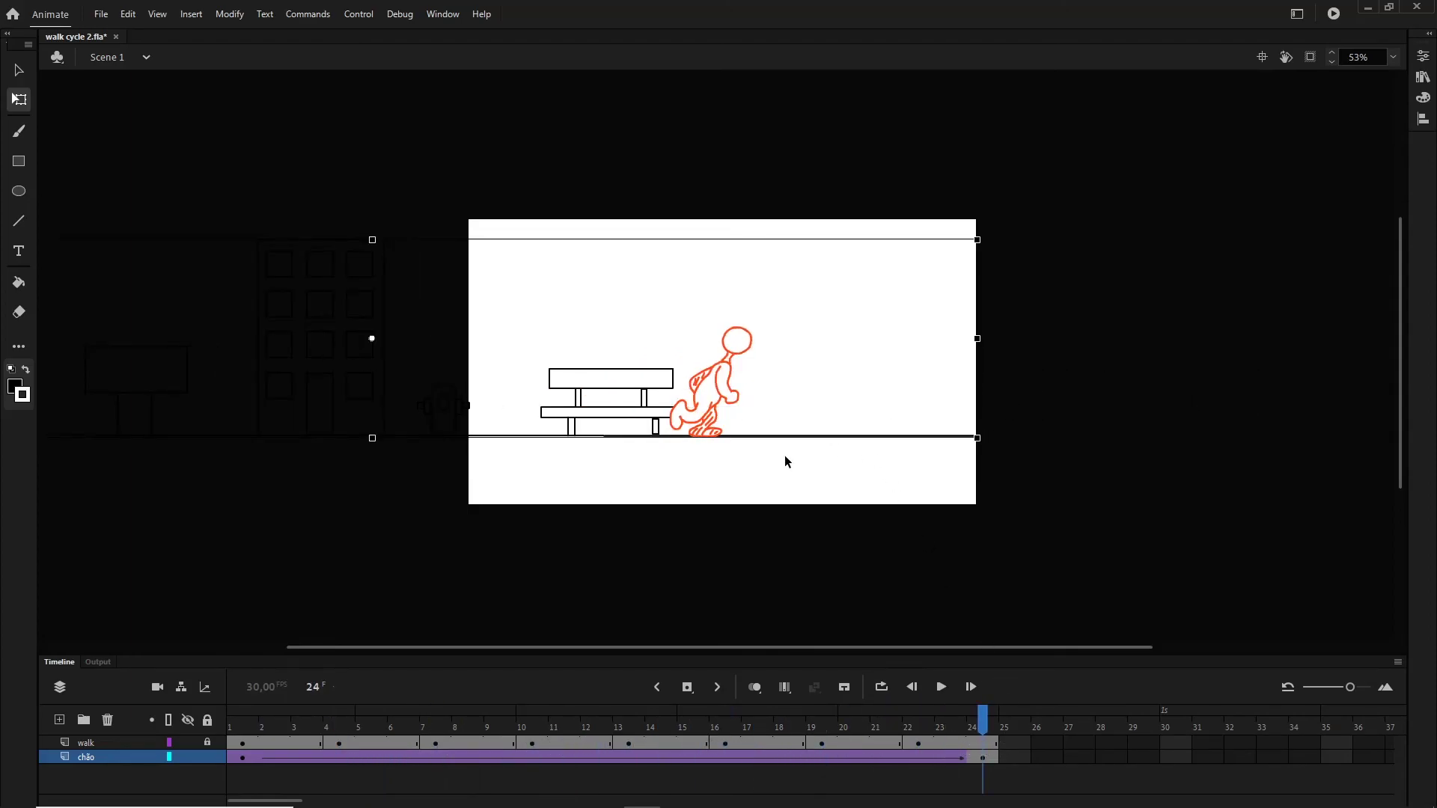
left_click(1334, 13)
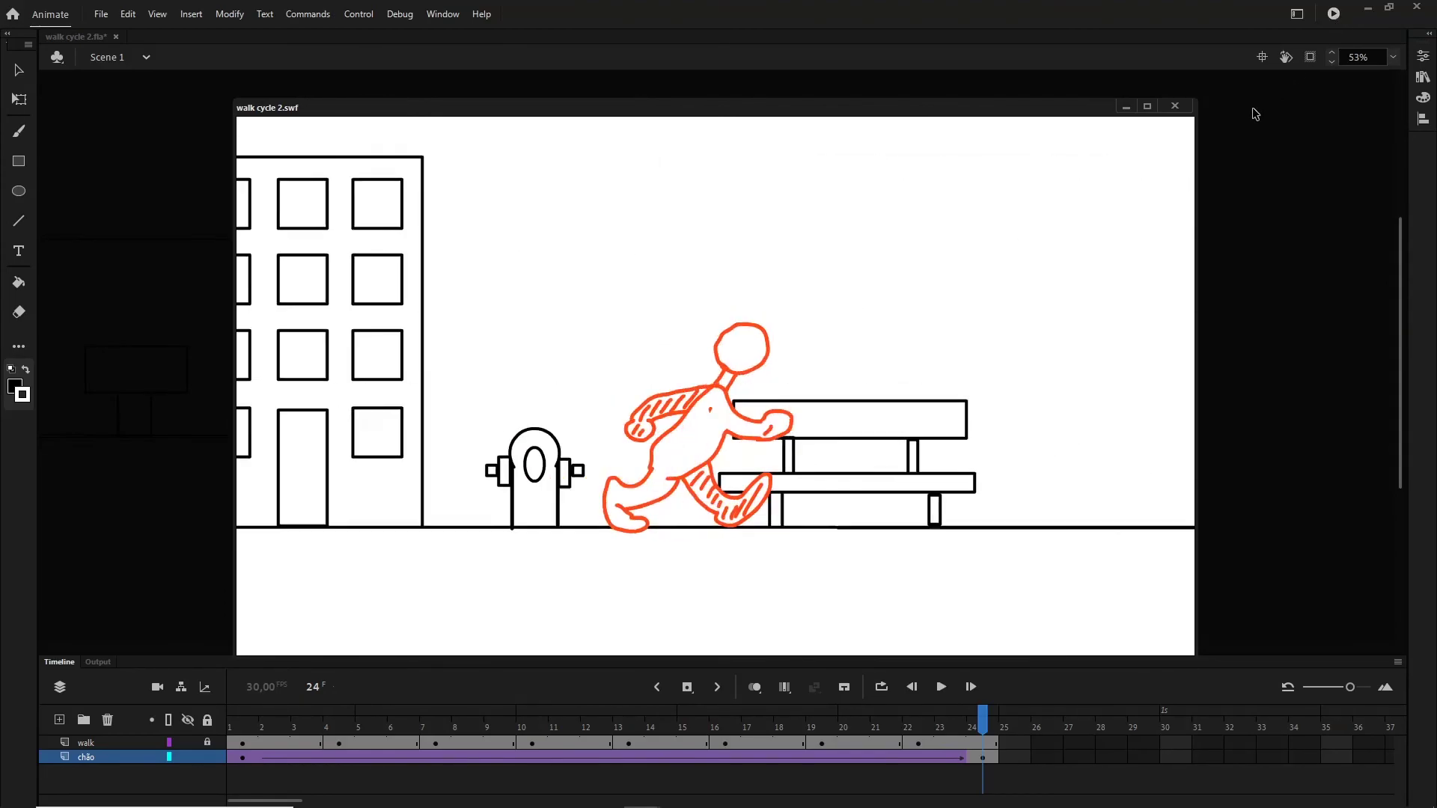
left_click(1175, 106)
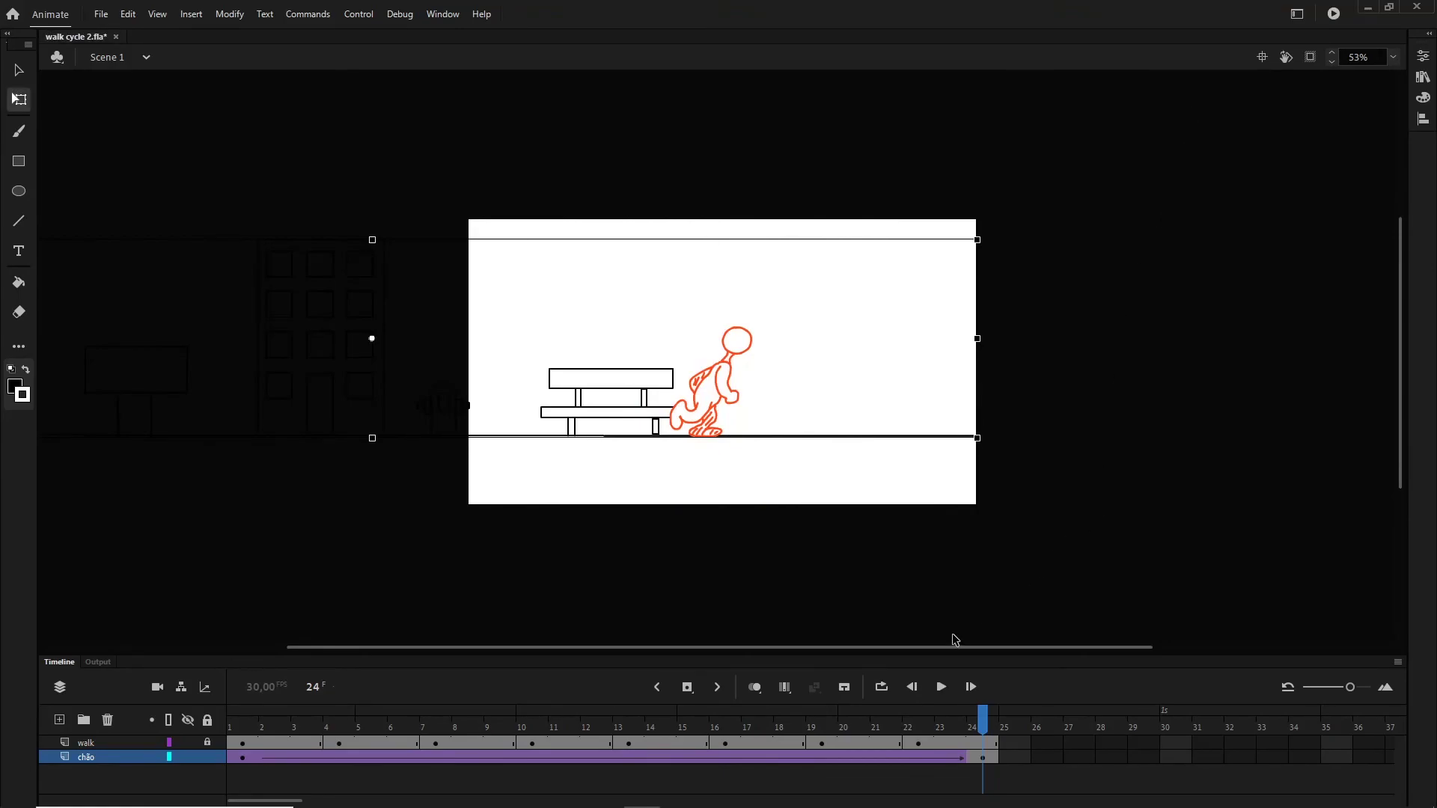
Lock the chão layer, unlock the walk layer and copy its frames 1 to 24.
left_click(207, 757)
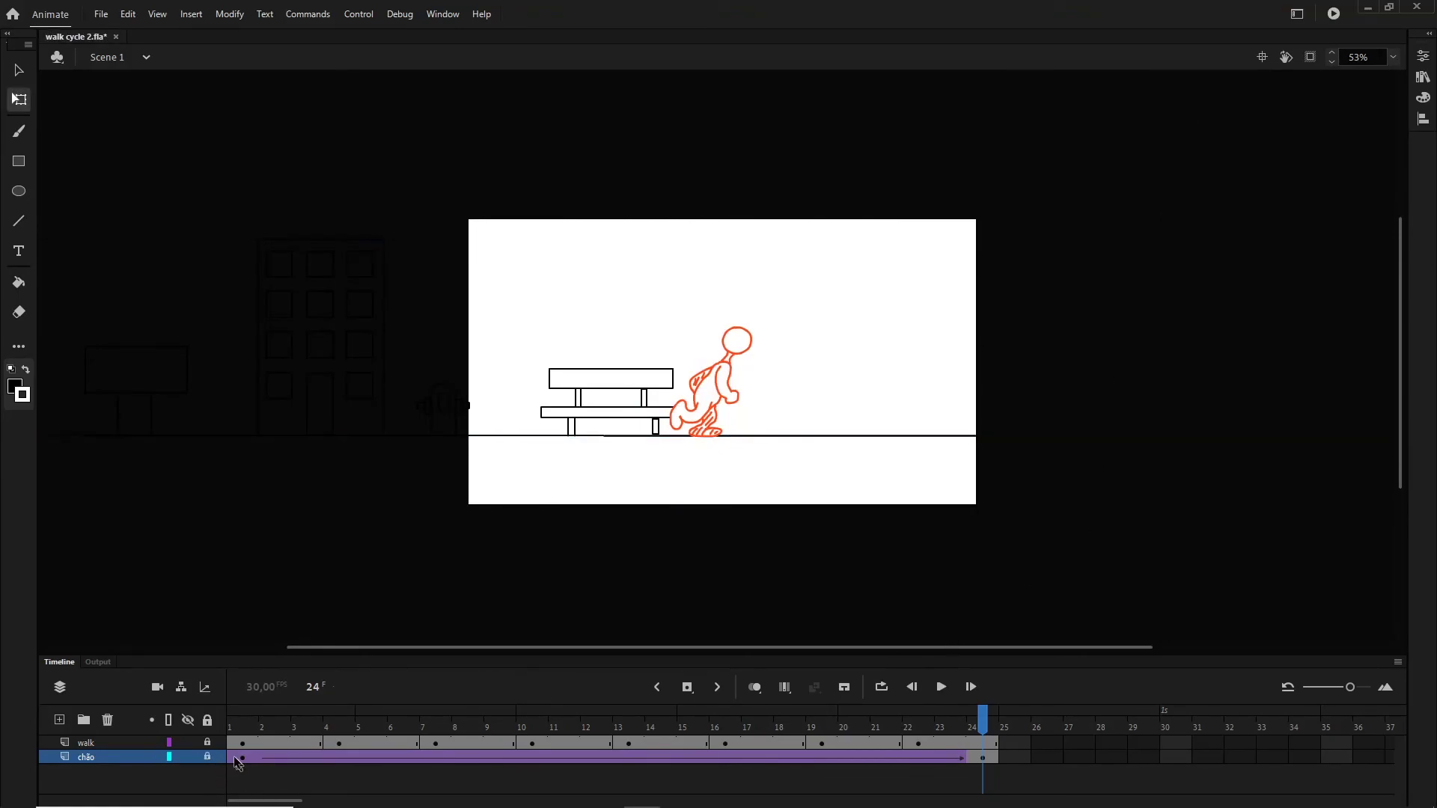
left_click(244, 743)
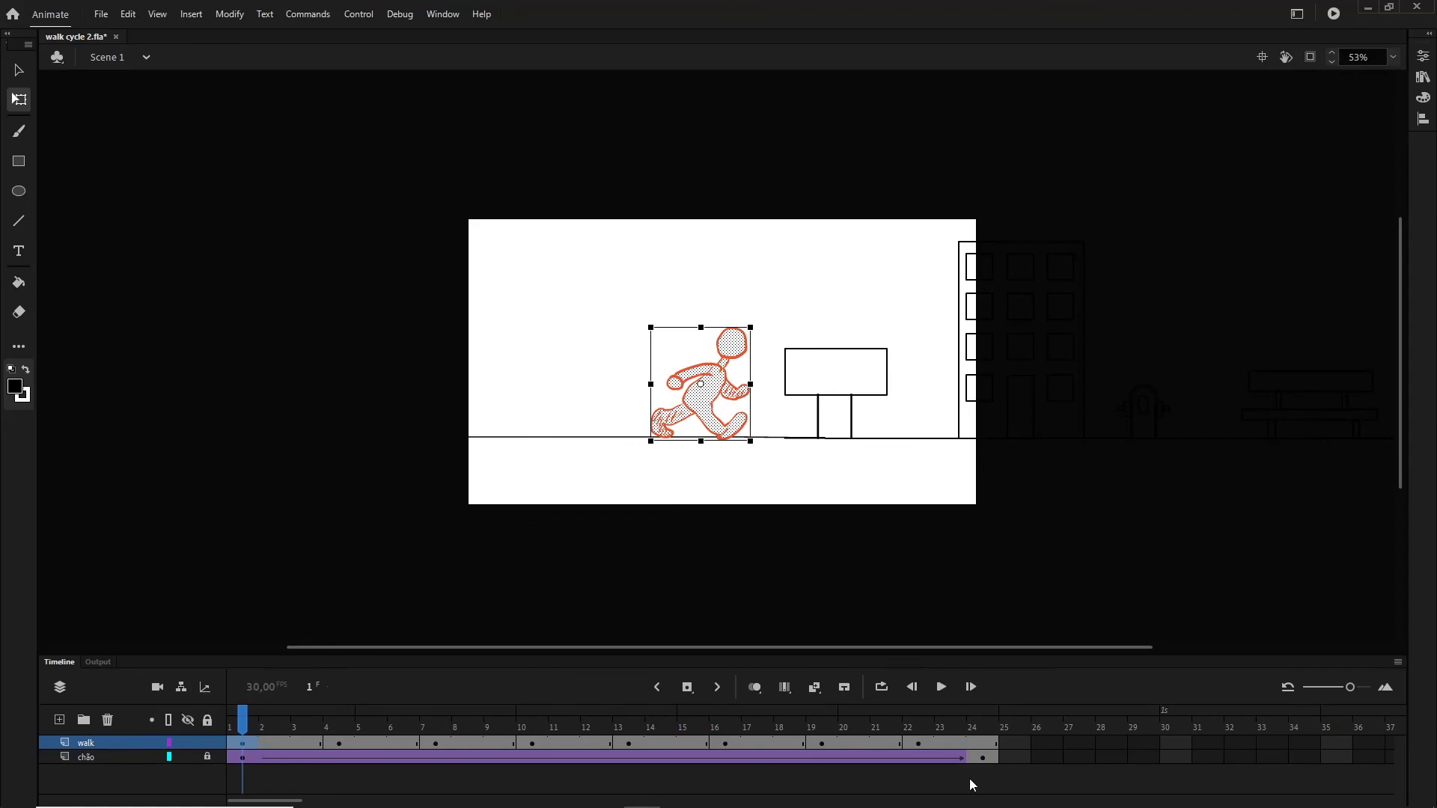
right_click(757, 747)
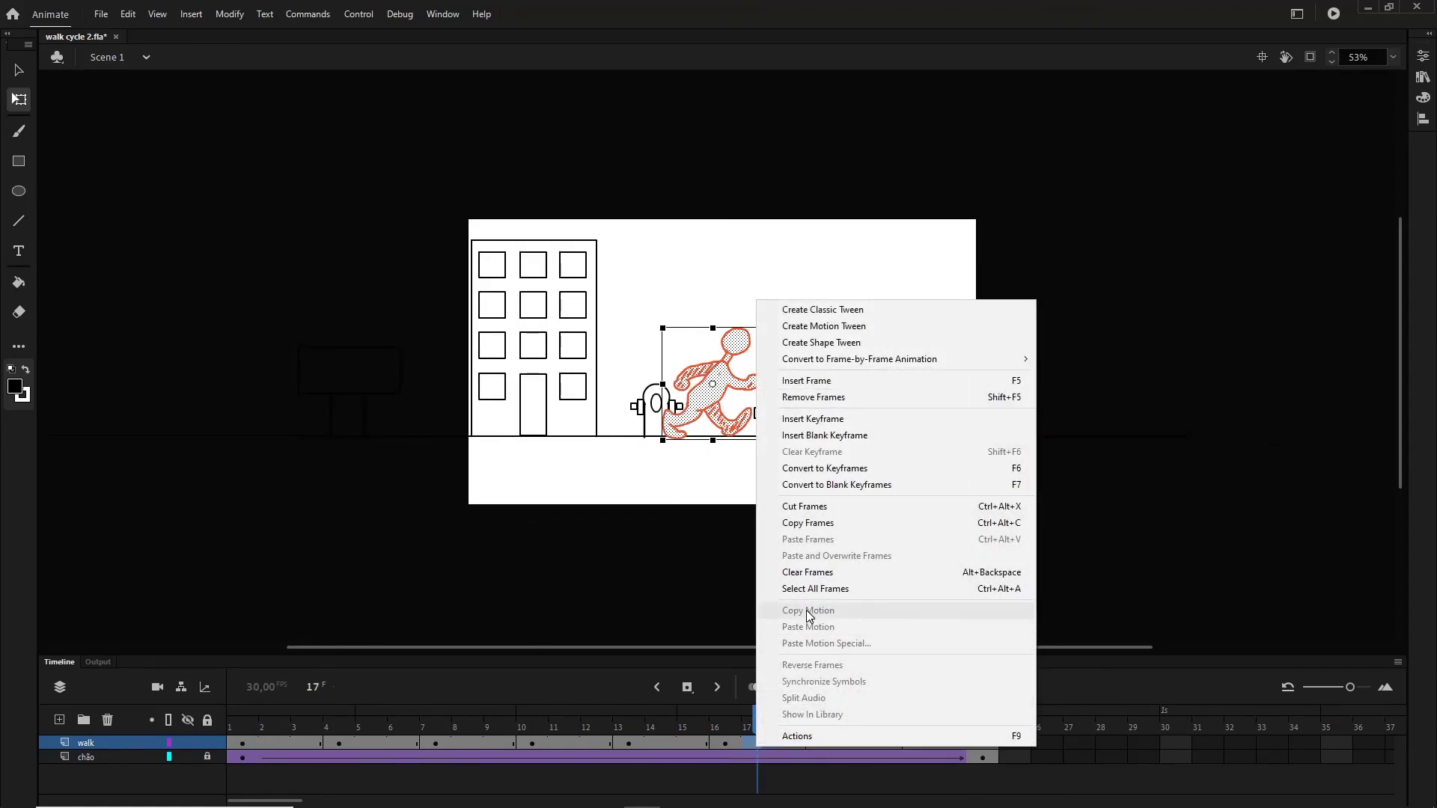
left_click(807, 590)
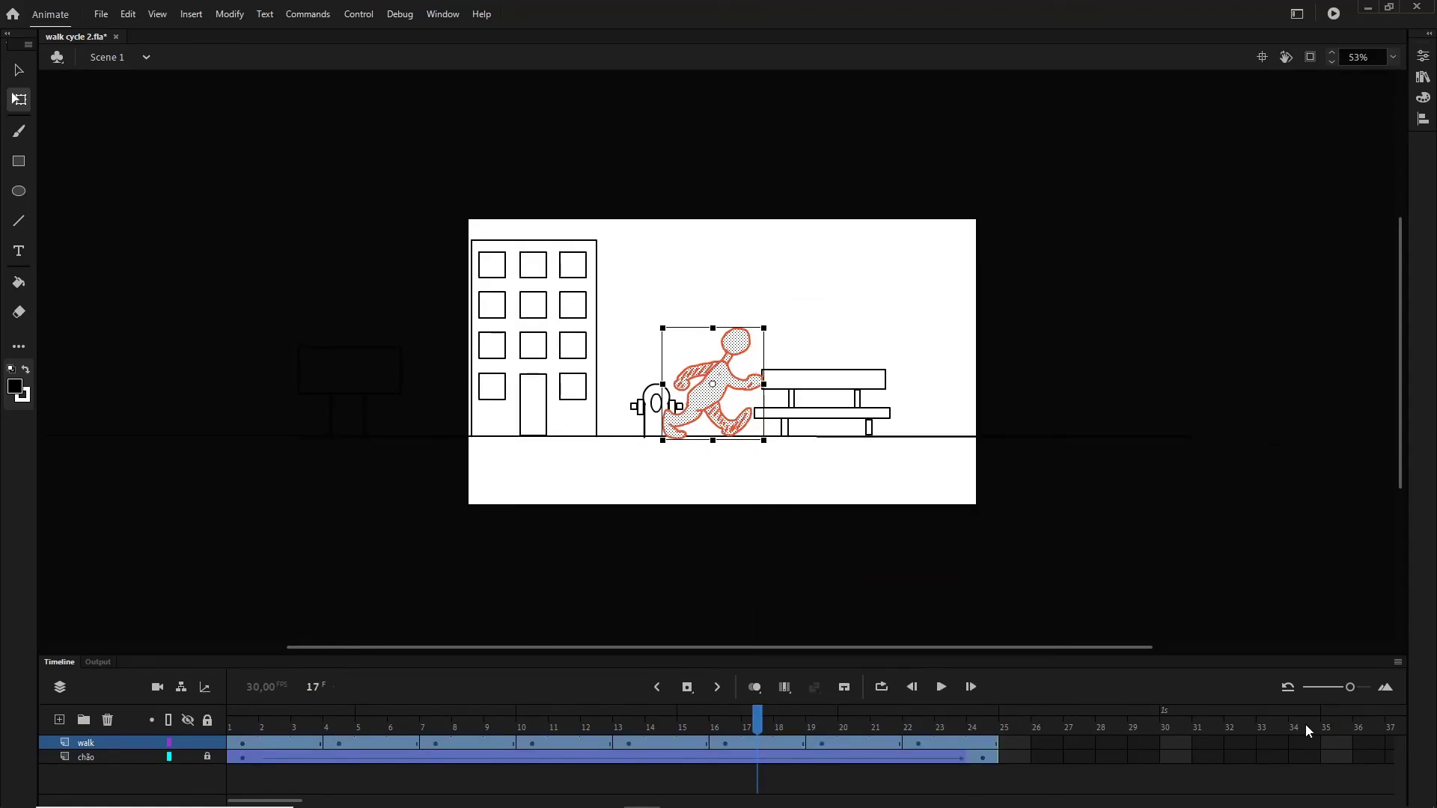
left_click(279, 741)
left_click_drag(240, 739, 980, 739)
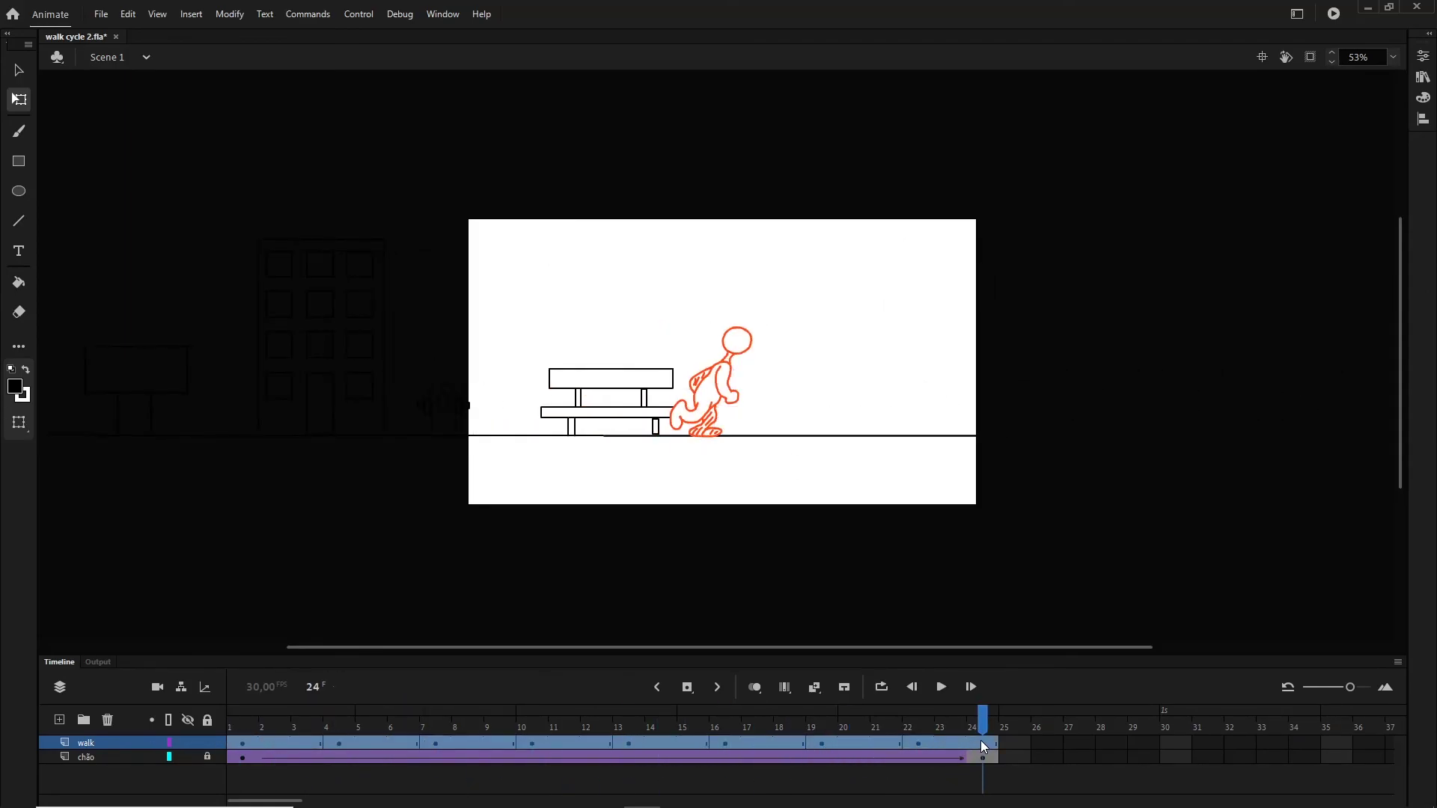
right_click(380, 744)
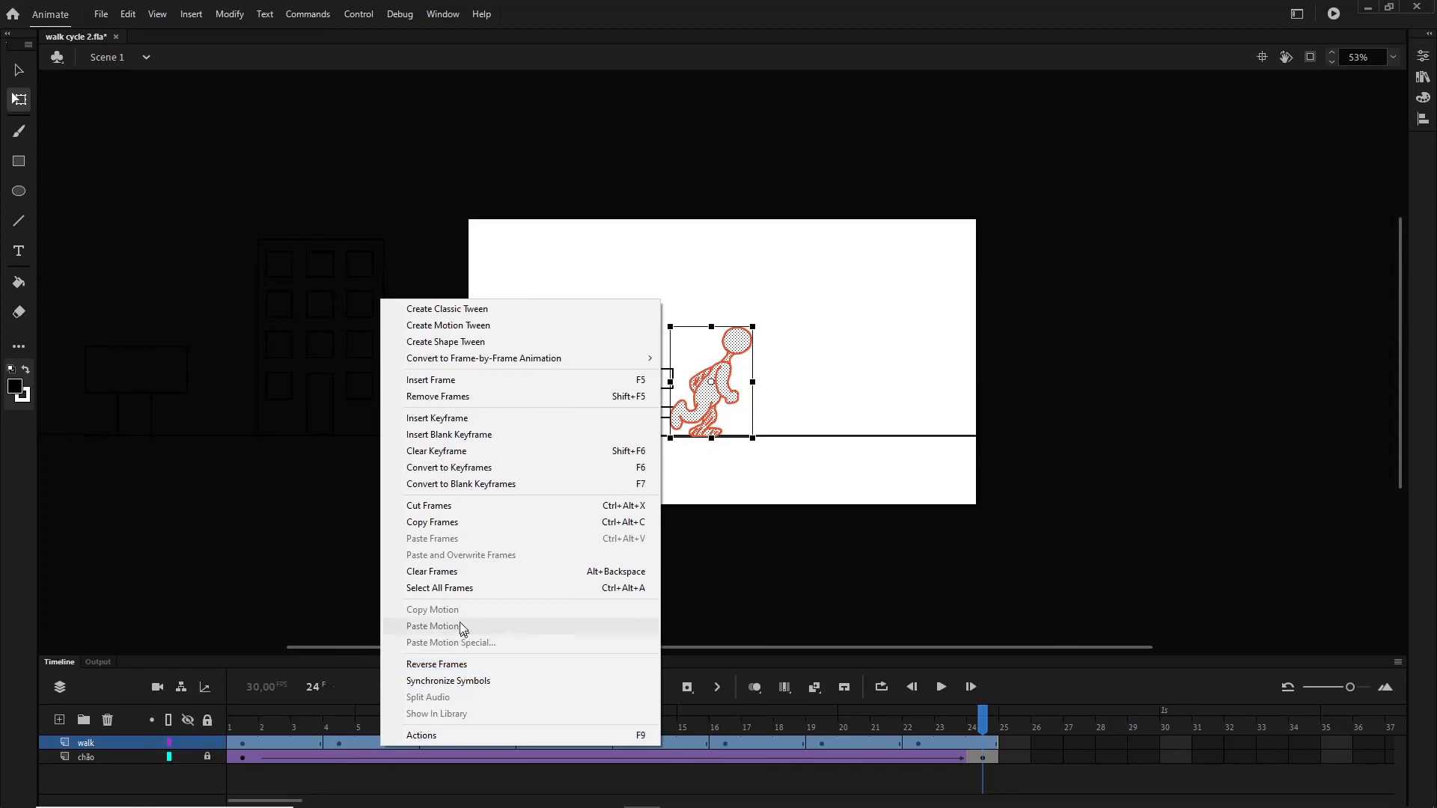
left_click(443, 523)
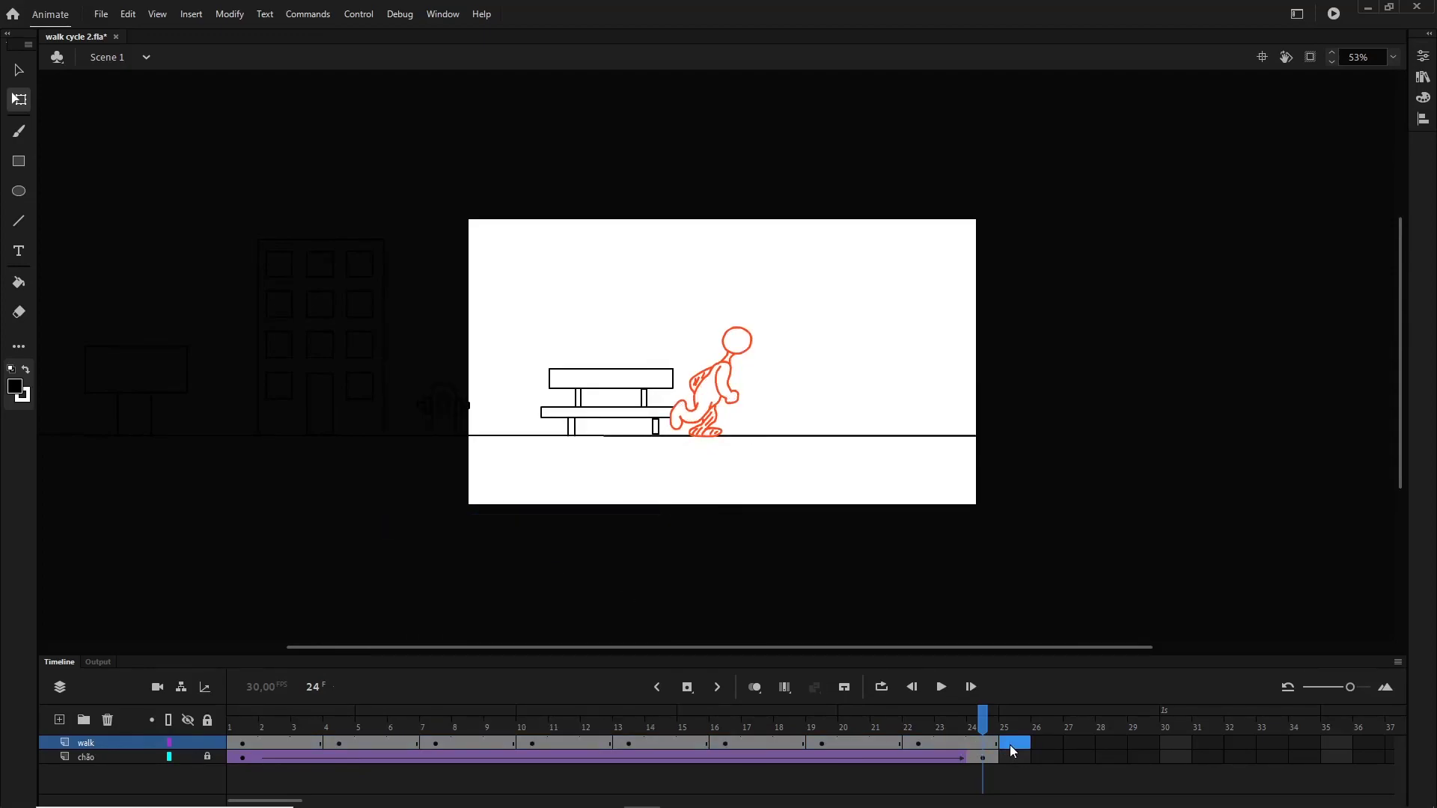
Paste the copied walk cycle four times in a row from frame 25, extending the walk layer to frame 120.
right_click(1009, 743)
left_click(1072, 539)
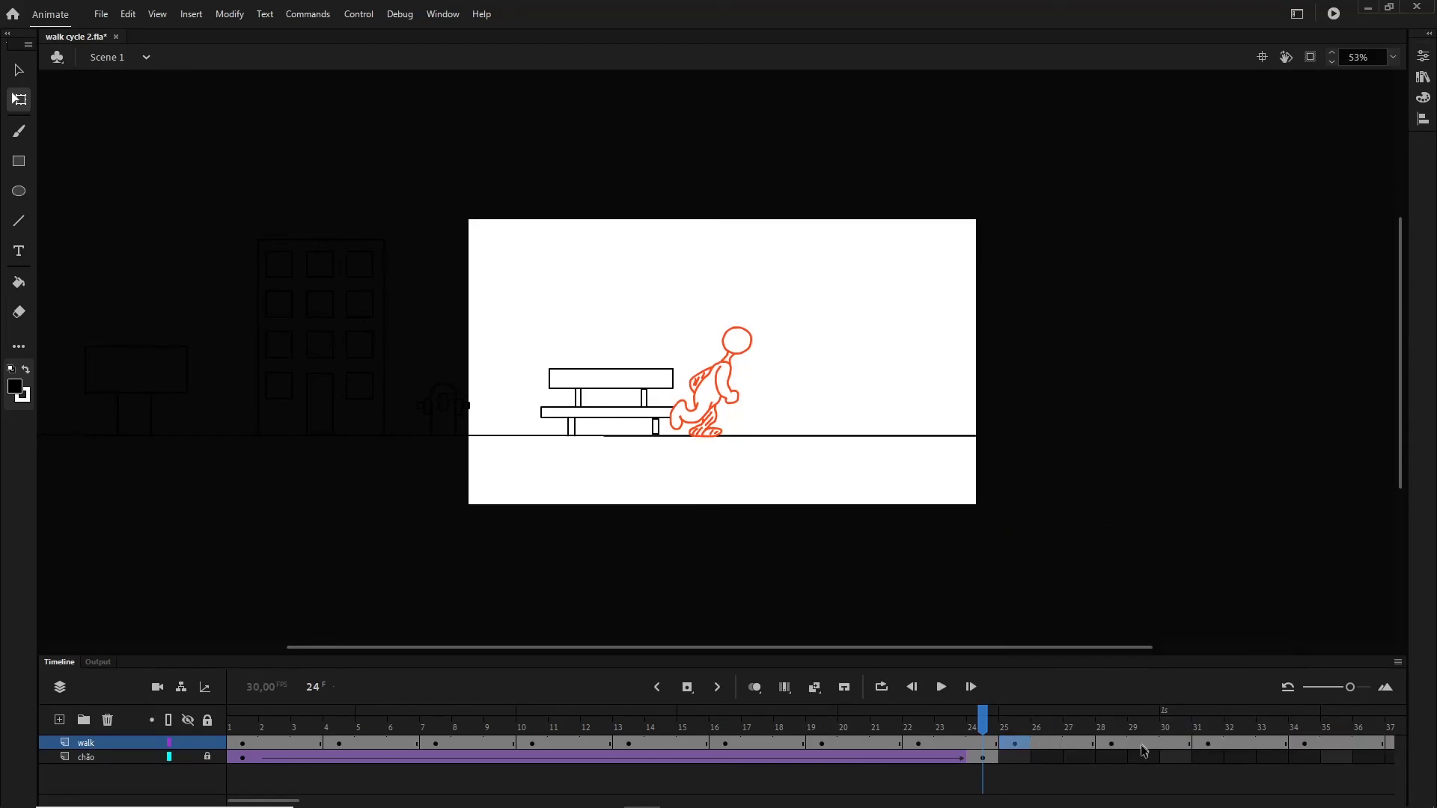
left_click_drag(1351, 689, 1330, 687)
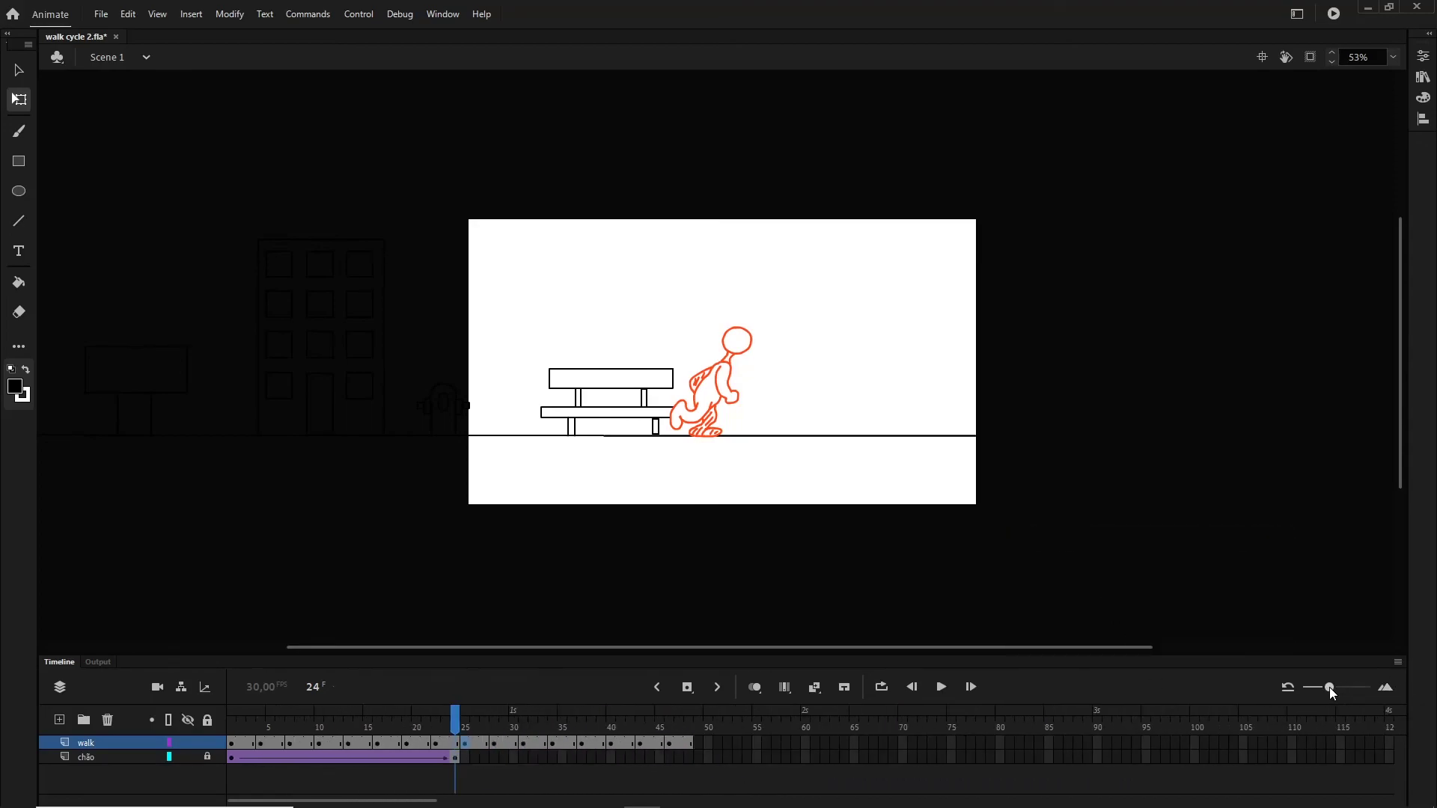
right_click(701, 744)
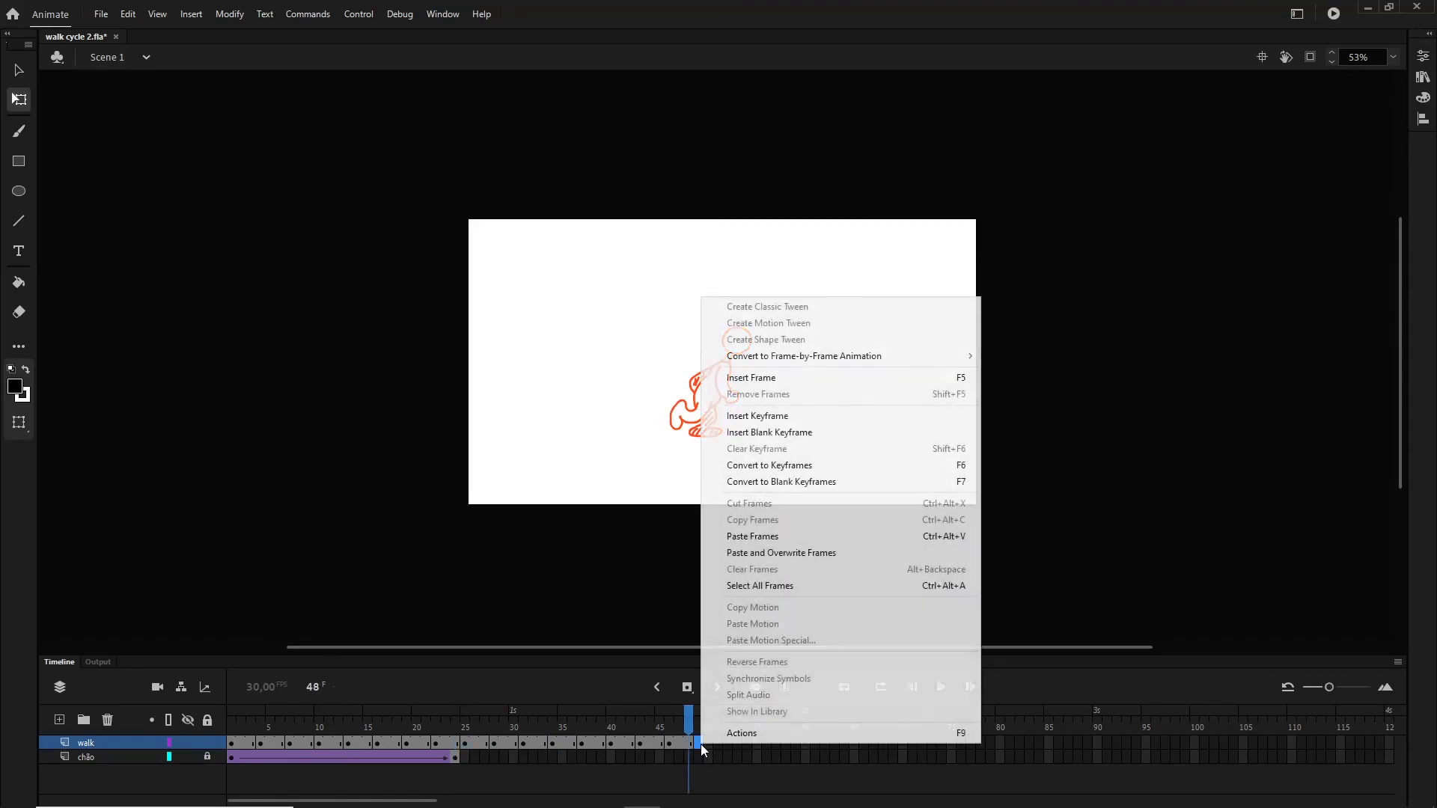
left_click(828, 536)
right_click(933, 746)
left_click(994, 539)
right_click(1163, 744)
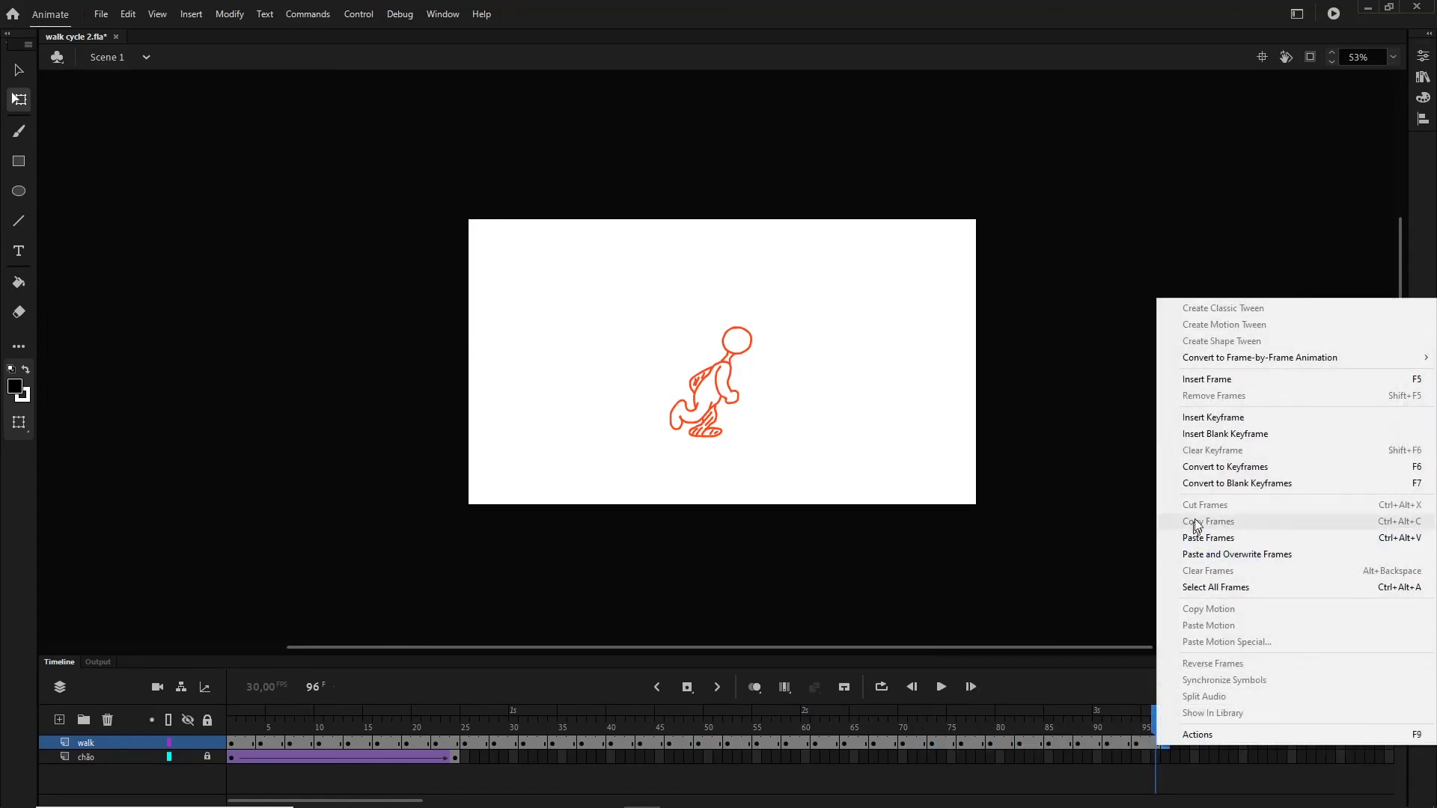
left_click(1205, 539)
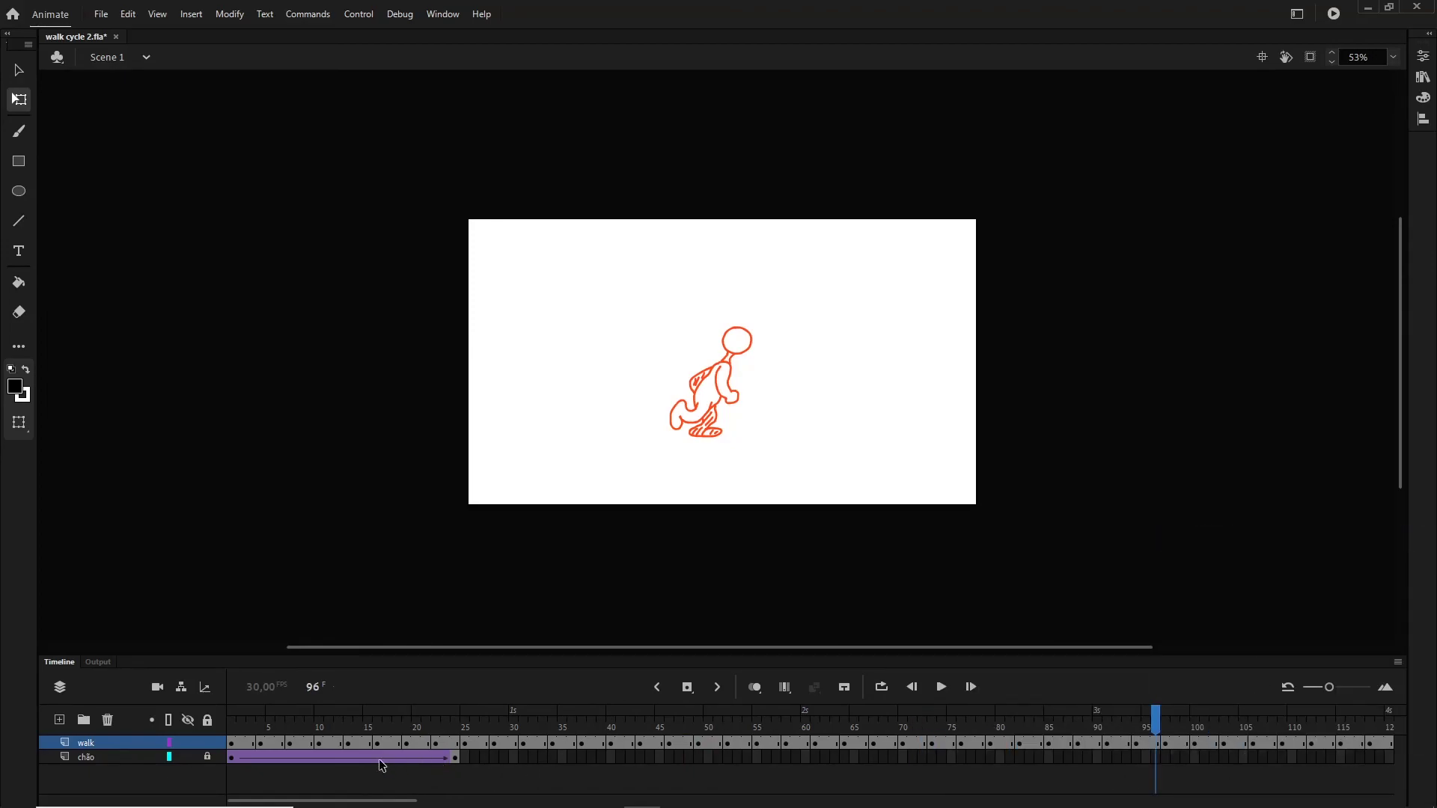
Unlock the chão layer and insert frames inside its tween until the background motion lasts to frame 120.
left_click(294, 760)
key("F5")
key("F5")
key("F5")
key("F5")
key("F5")
key("F5")
key("F5")
key("F5")
key("F5")
key("F5")
key("F5")
key("F5")
key("F5")
key("F5")
key("F5")
key("F5")
key("F5")
key("F5")
key("F5")
key("F5")
key("F5")
key("F5")
key("F5")
key("F5")
key("F5")
key("F5")
key("F5")
key("F5")
key("F5")
key("F5")
key("F5")
key("F5")
key("F5")
key("F5")
key("F5")
key("F5")
key("F5")
key("F5")
key("F5")
key("F5")
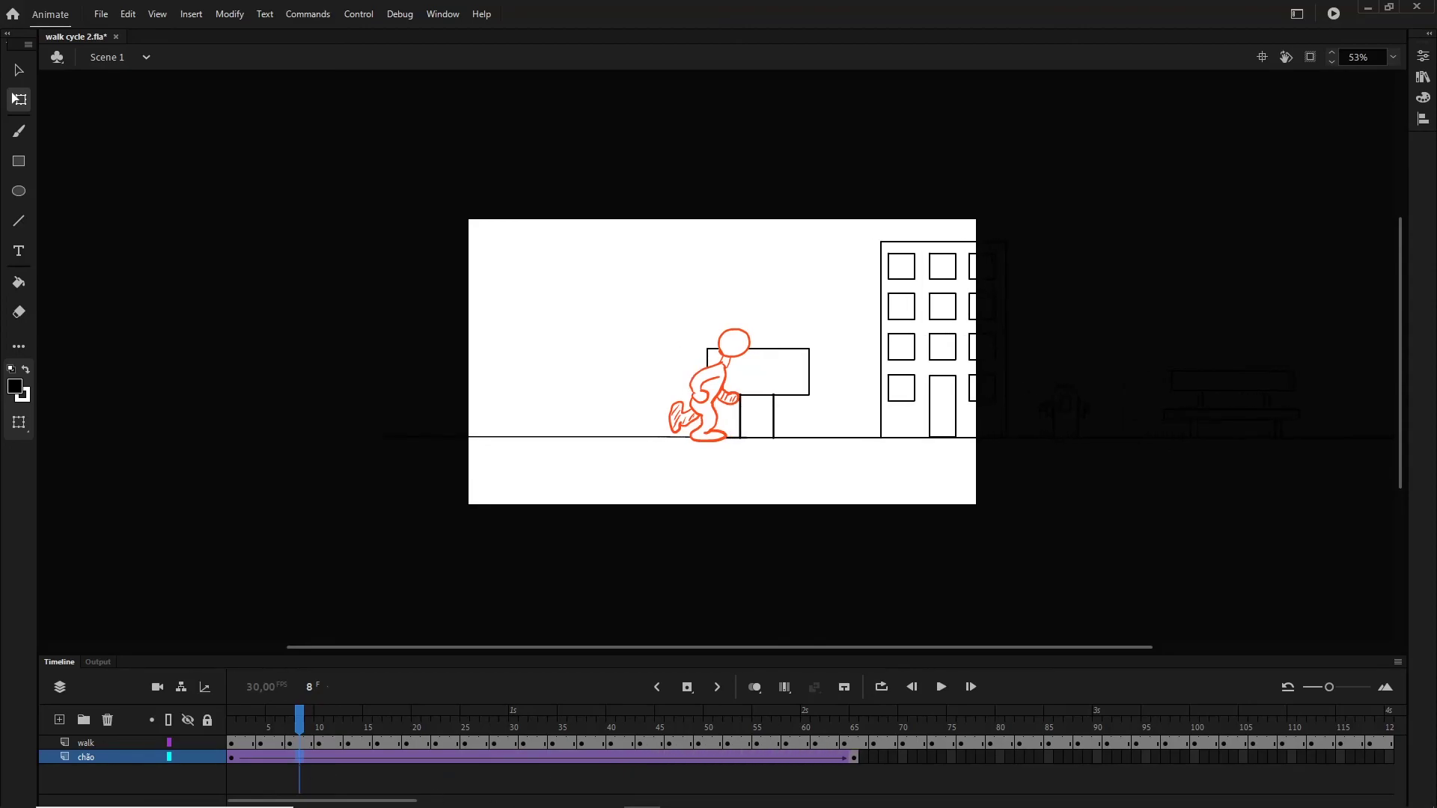
left_click_drag(359, 801, 422, 801)
left_click(524, 753)
key("F5")
key("F5")
key("F5")
key("F5")
key("F5")
key("F5")
key("F5")
key("F5")
key("F5")
key("F5")
key("F5")
key("F5")
key("F5")
key("F5")
key("F5")
key("F5")
key("F5")
key("F5")
key("F5")
key("F5")
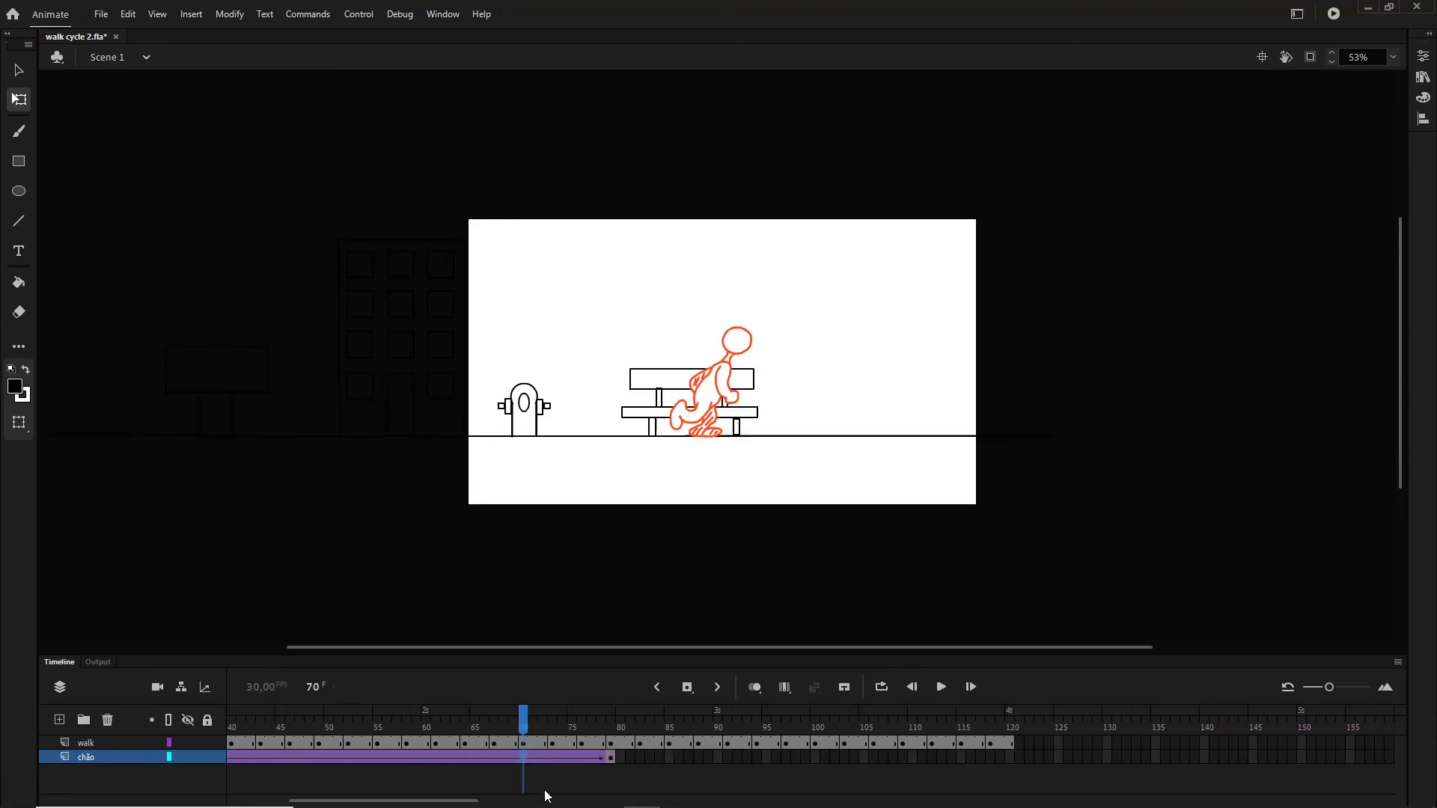
key("F5")
key("F5")
key("F5")
key("F5")
key("F5")
key("F5")
key("F5")
key("F5")
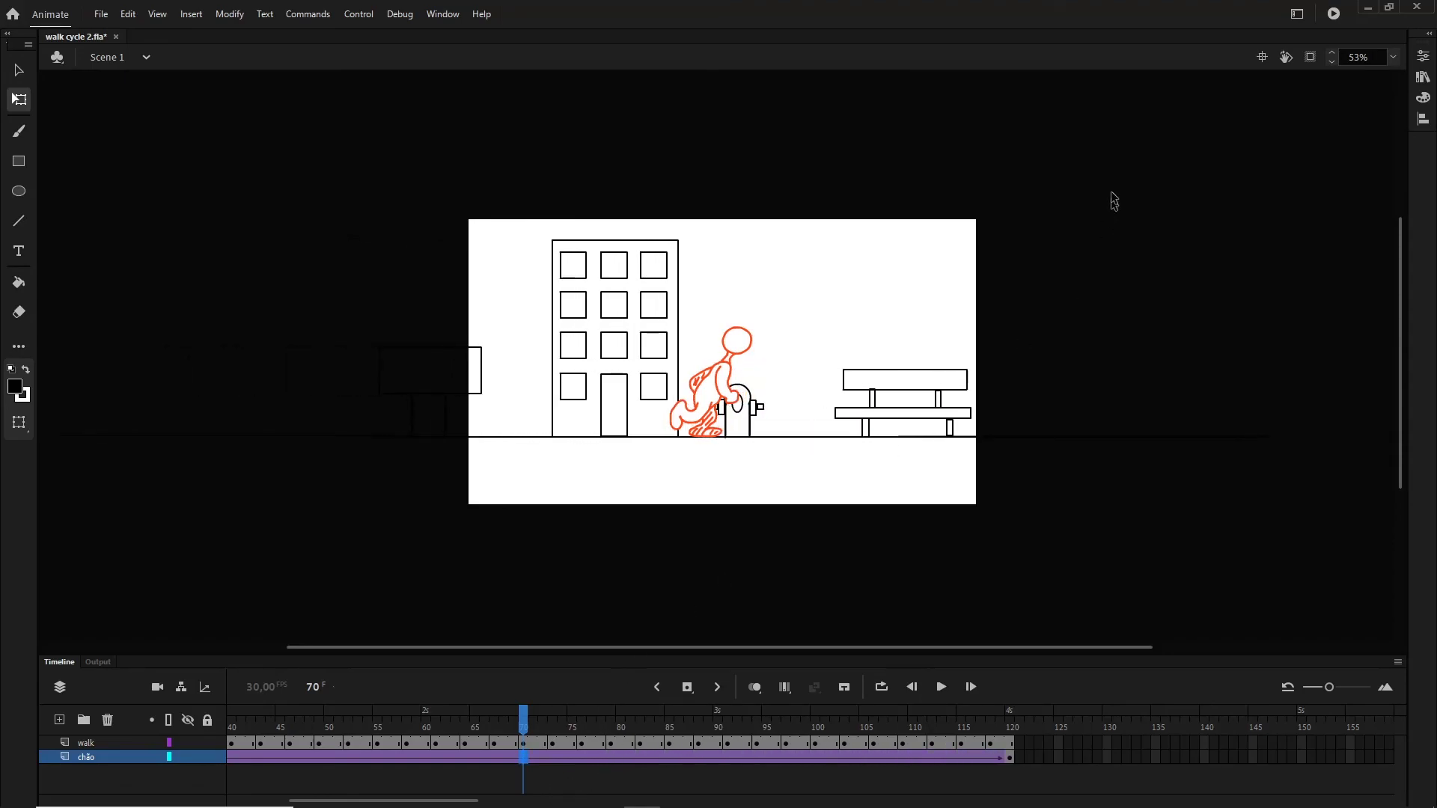
Play a test movie of the lengthened walk with the slower background.
left_click(1335, 14)
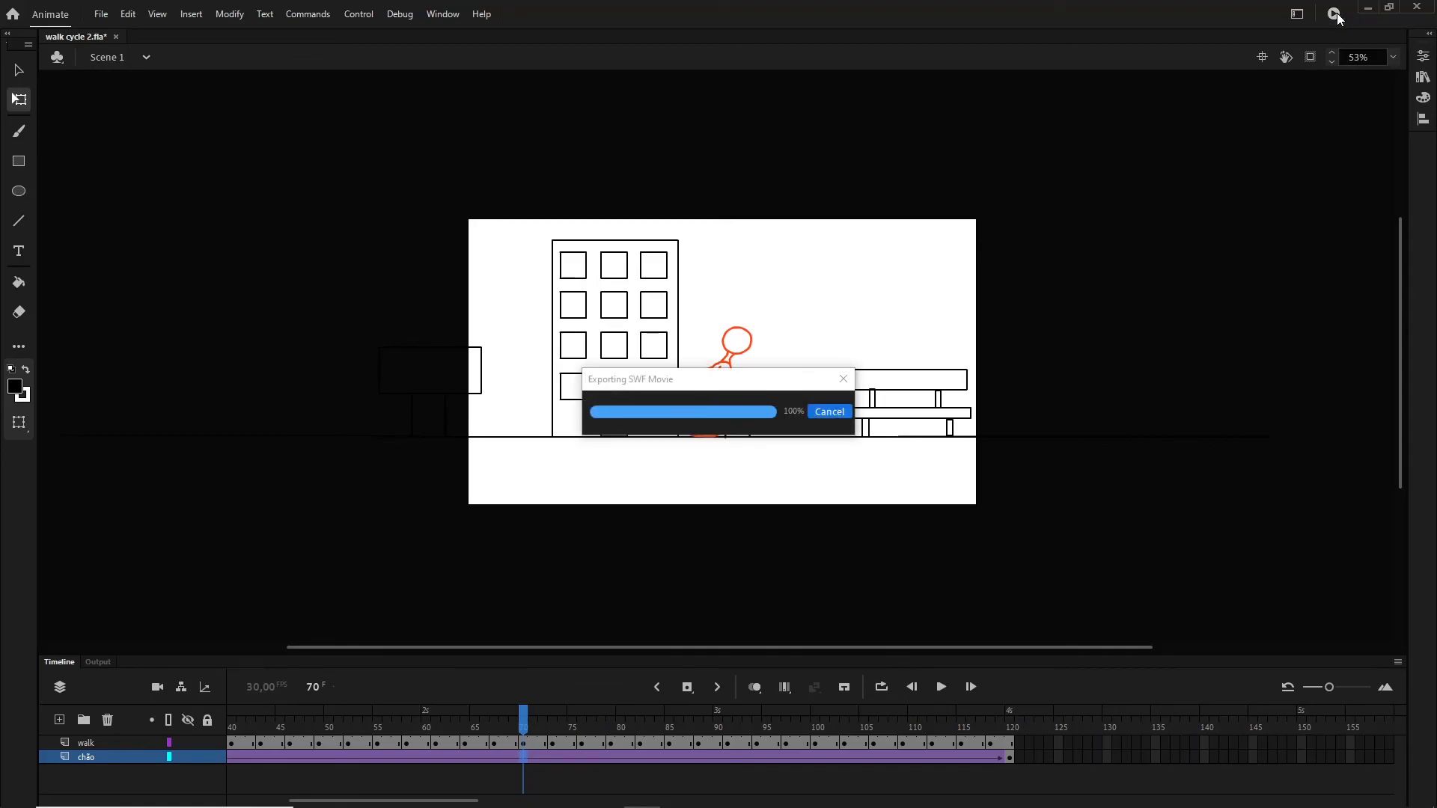